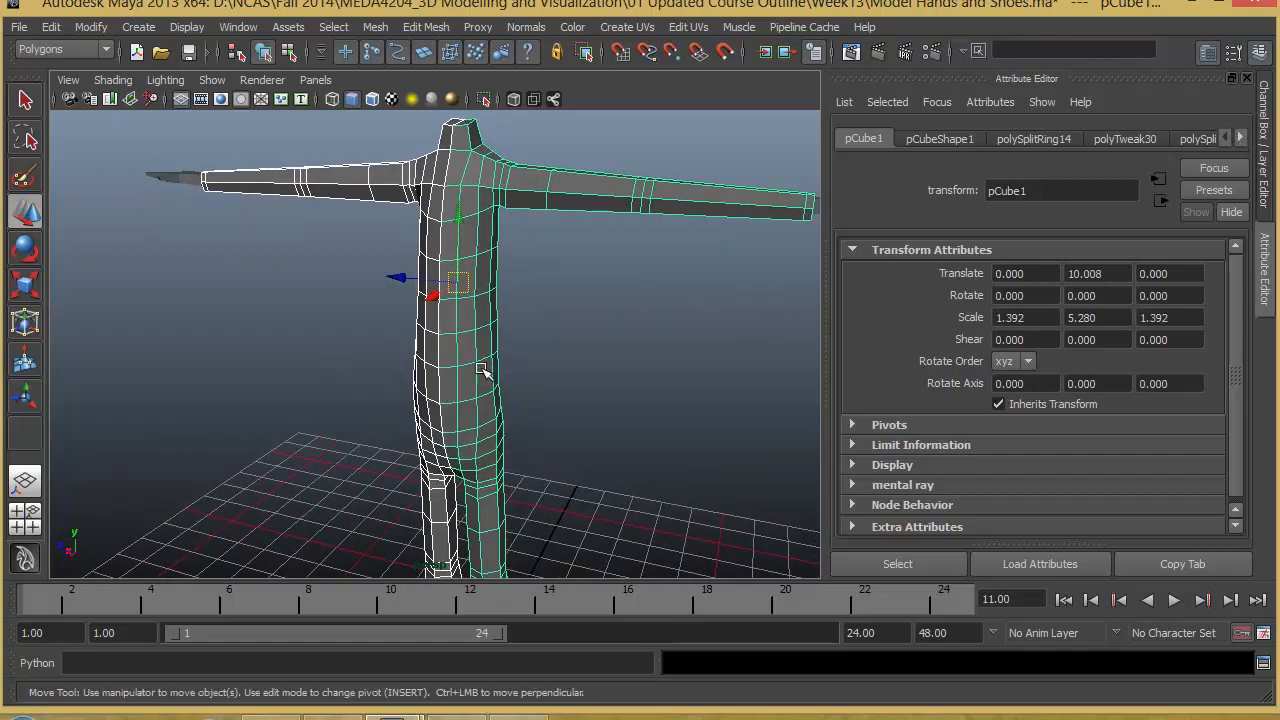
- Delete the construction history of all objects in the scene
left_click(1240, 137)
left_click(1240, 137)
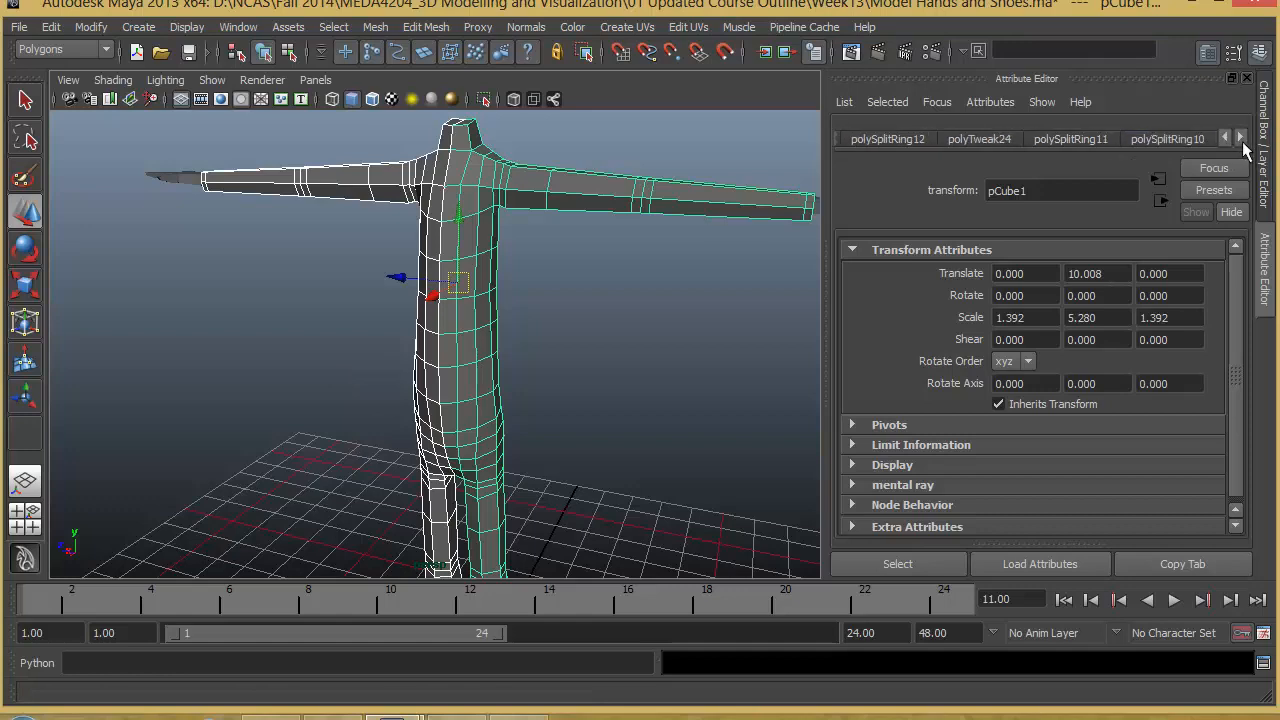
left_click(1268, 147)
scroll(1112, 240, "down", 10)
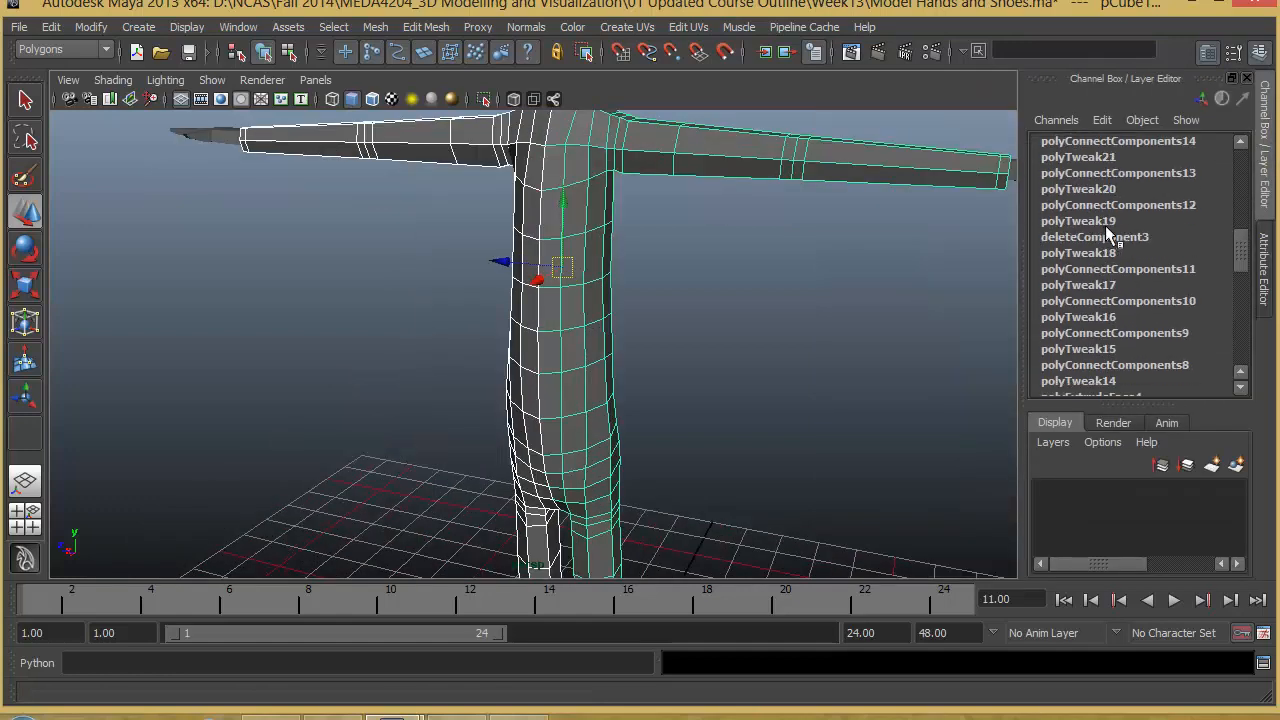
right_click_drag(648, 369, 591, 314, "alt")
left_click_drag(591, 314, 665, 325, "alt")
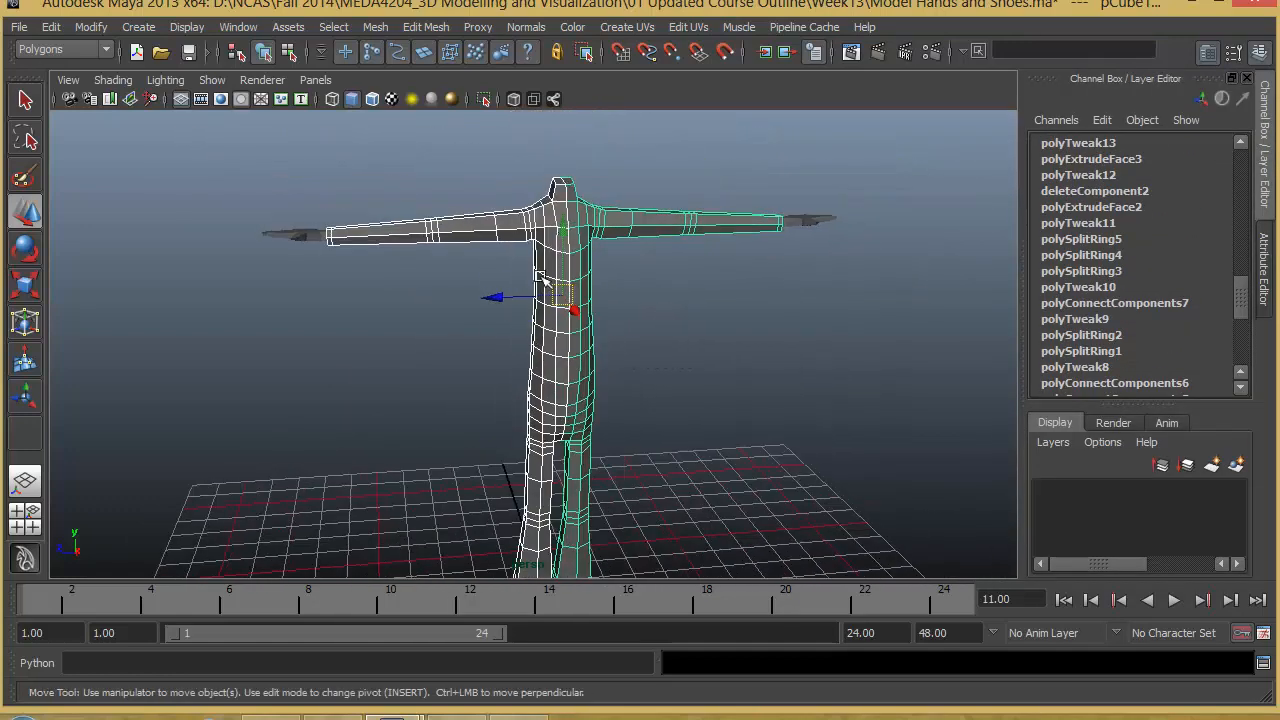
left_click(49, 27)
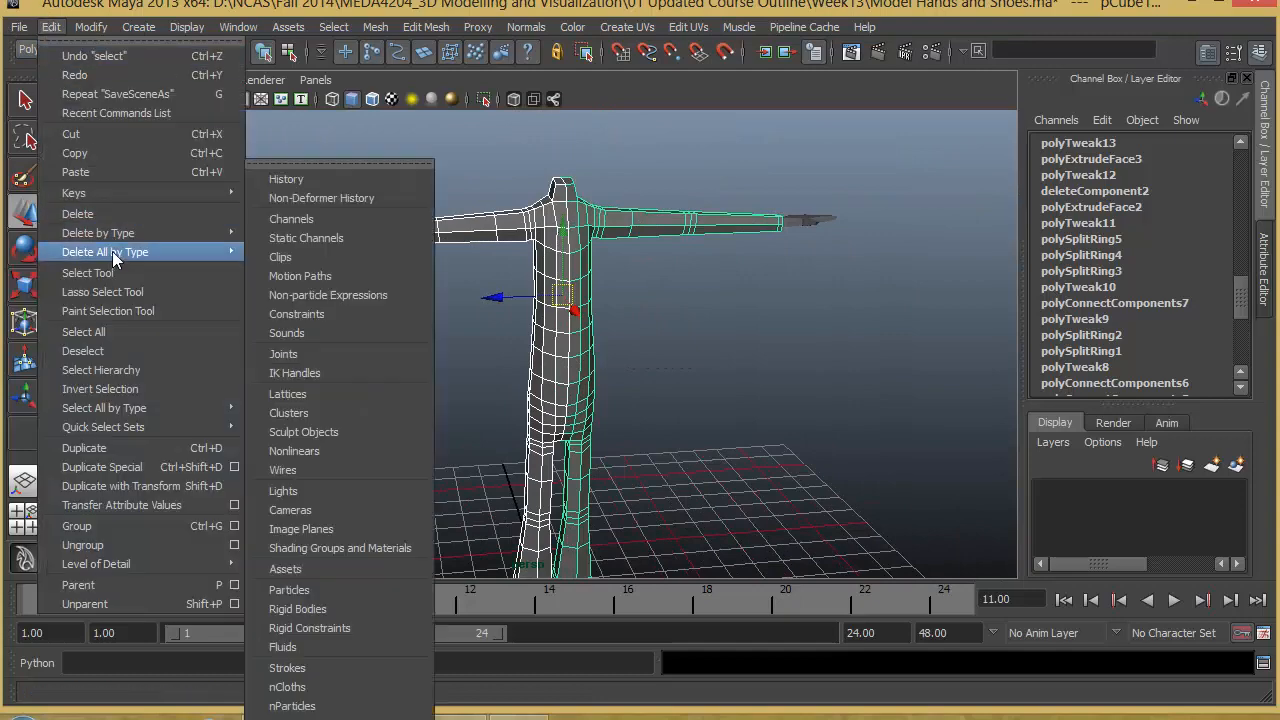
mouse_move(131, 254)
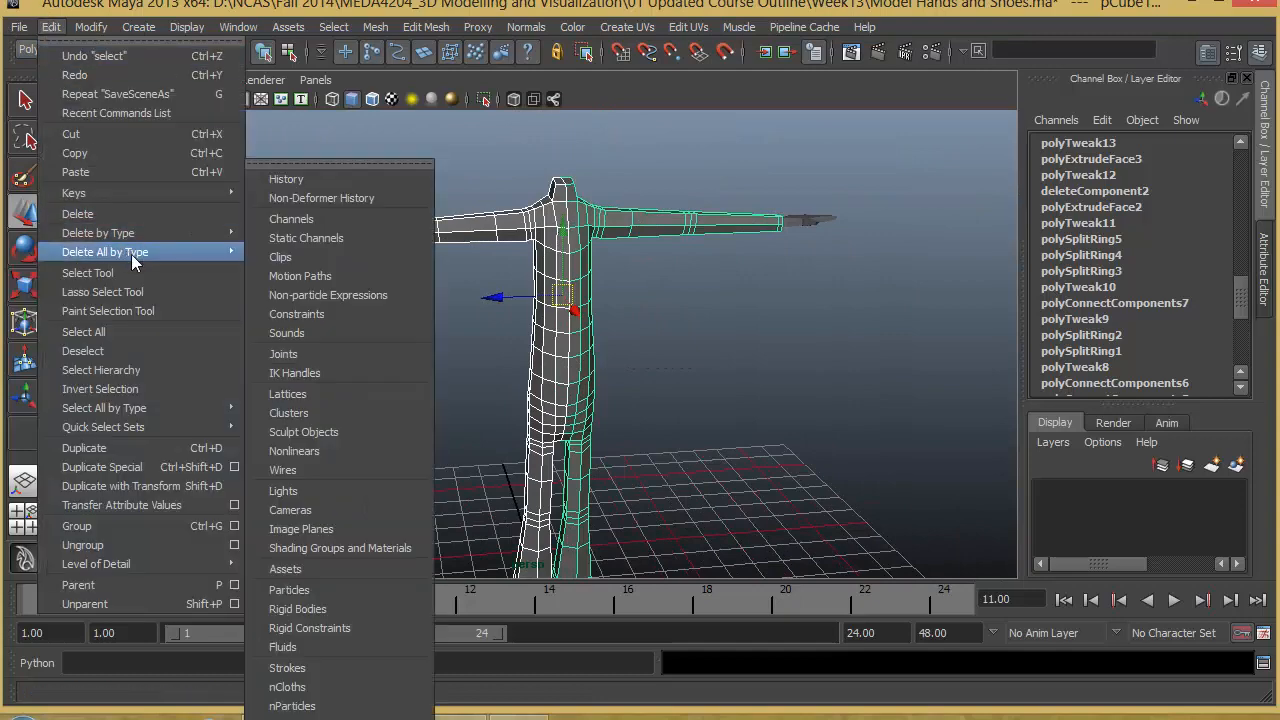
left_click(308, 180)
- Clear the selection and inspect the full figure from several angles, including the torso, arms and legs
mouse_move(370, 345)
right_mouse_down("alt")
mouse_move(391, 350)
mouse_move(374, 331)
right_mouse_up("alt")
left_click_drag(374, 331, 445, 252, "alt")
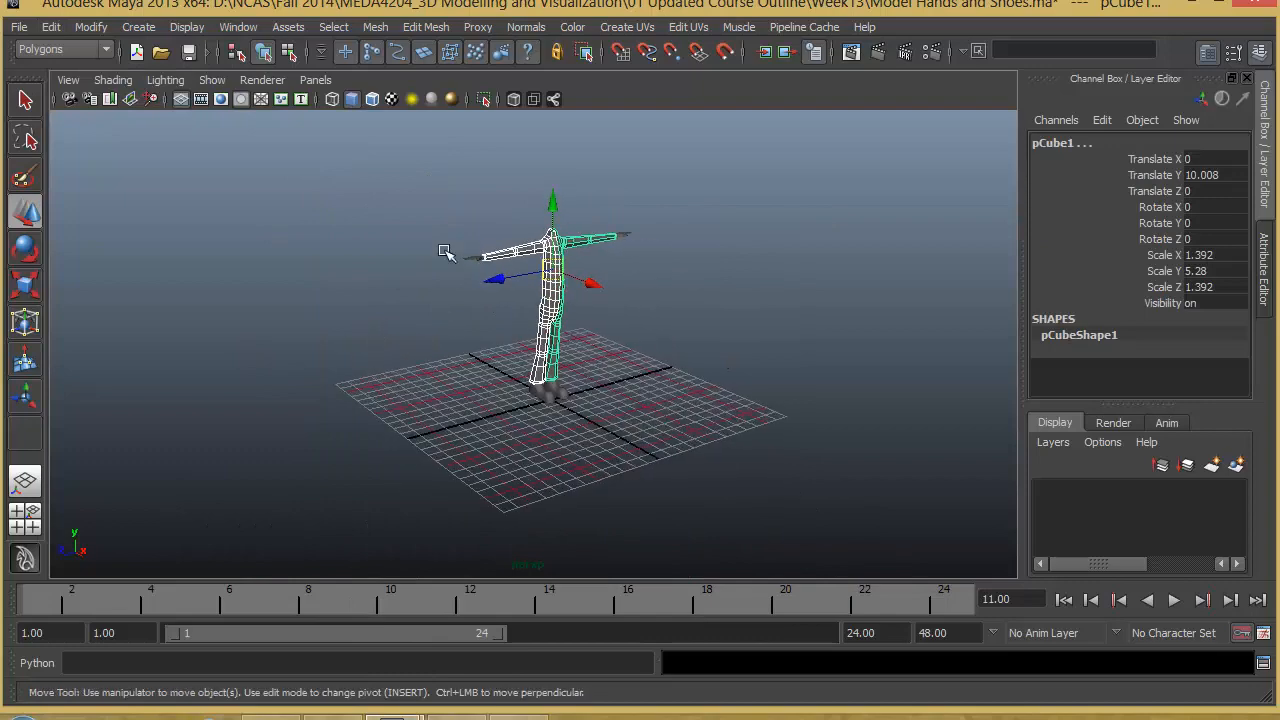
left_click_drag(562, 364, 454, 351, "alt")
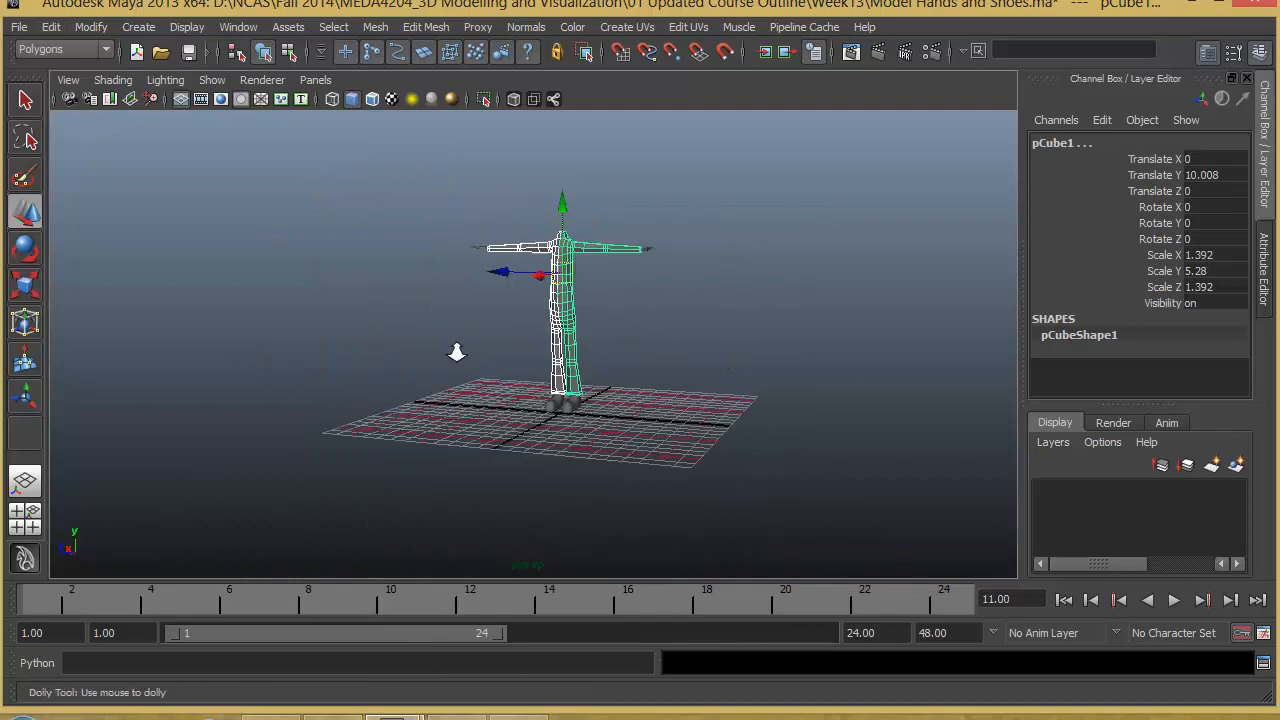
right_click_drag(454, 351, 704, 375, "alt")
middle_click_drag(704, 375, 534, 475, "alt")
left_click_drag(534, 475, 443, 444, "alt")
middle_click_drag(443, 444, 524, 492, "alt")
left_click_drag(524, 492, 668, 451, "alt")
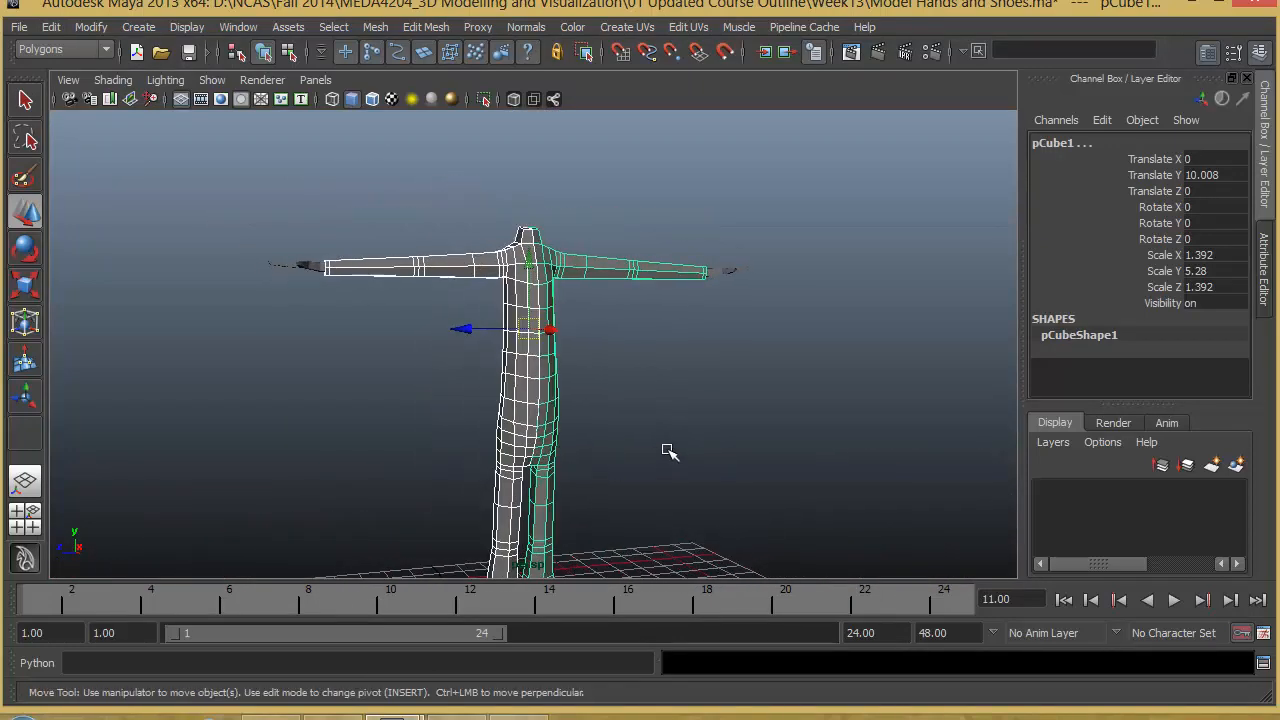
left_click(590, 427)
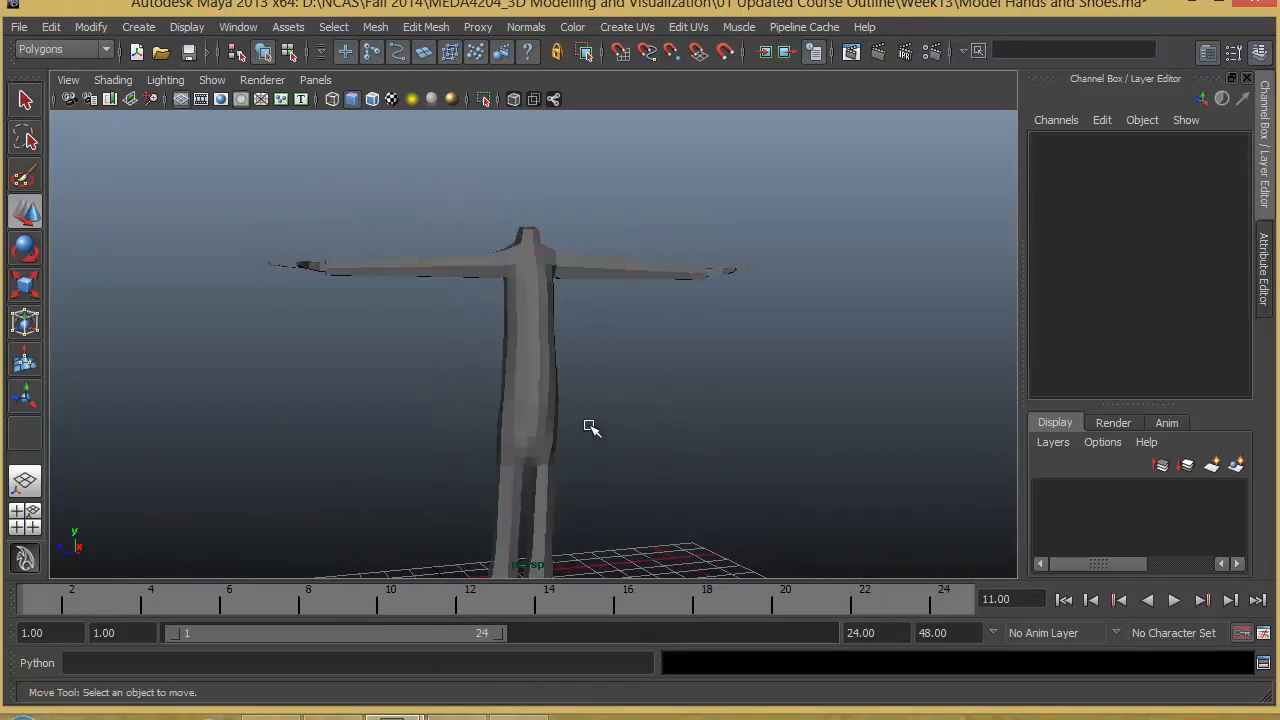
left_click_drag(598, 382, 530, 350, "alt")
- Select only the original body half (pCube1) and examine the centre line where it meets the mirrored half
left_click(505, 342)
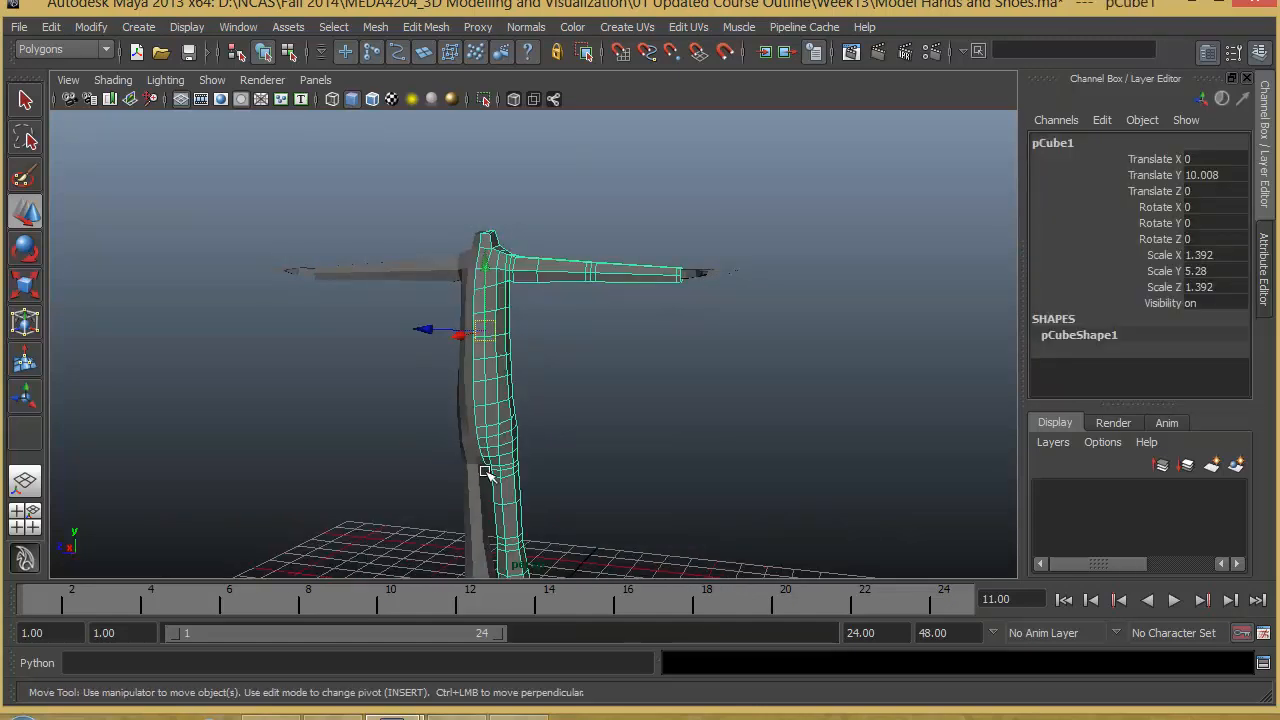
left_click_drag(484, 472, 538, 318, "alt")
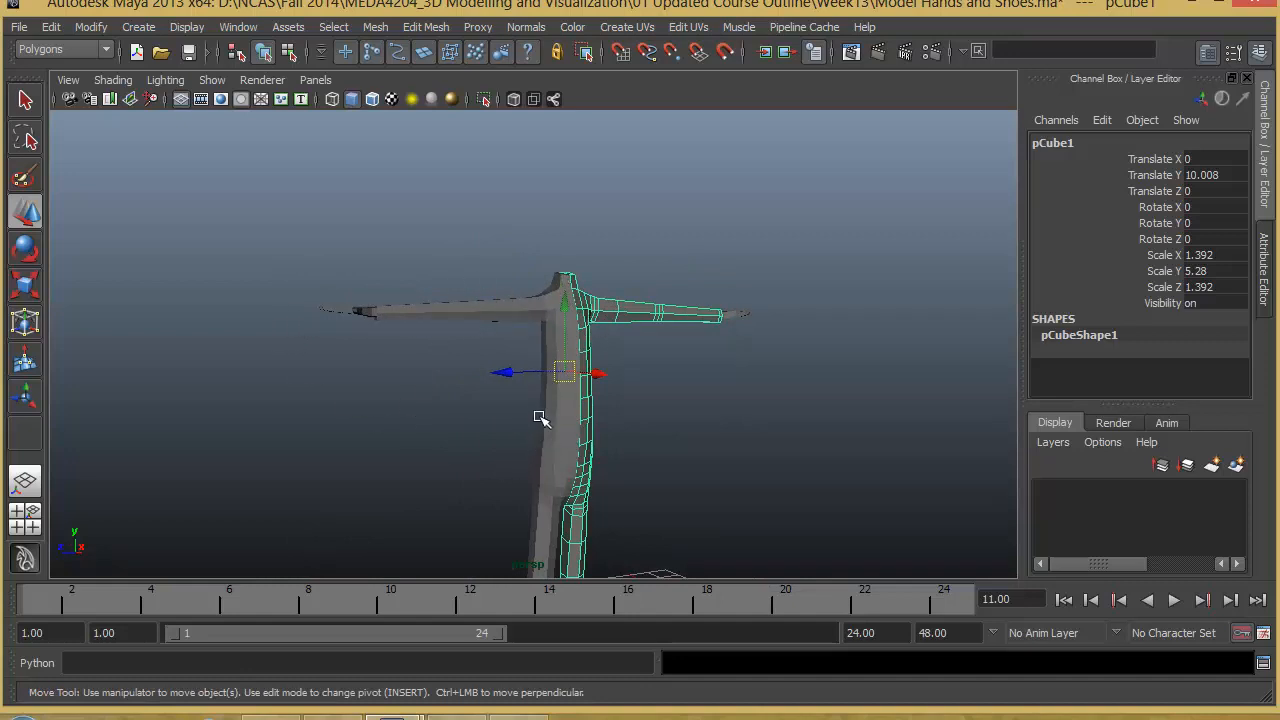
right_click_drag(540, 418, 705, 450, "alt")
left_click_drag(705, 450, 622, 433, "alt")
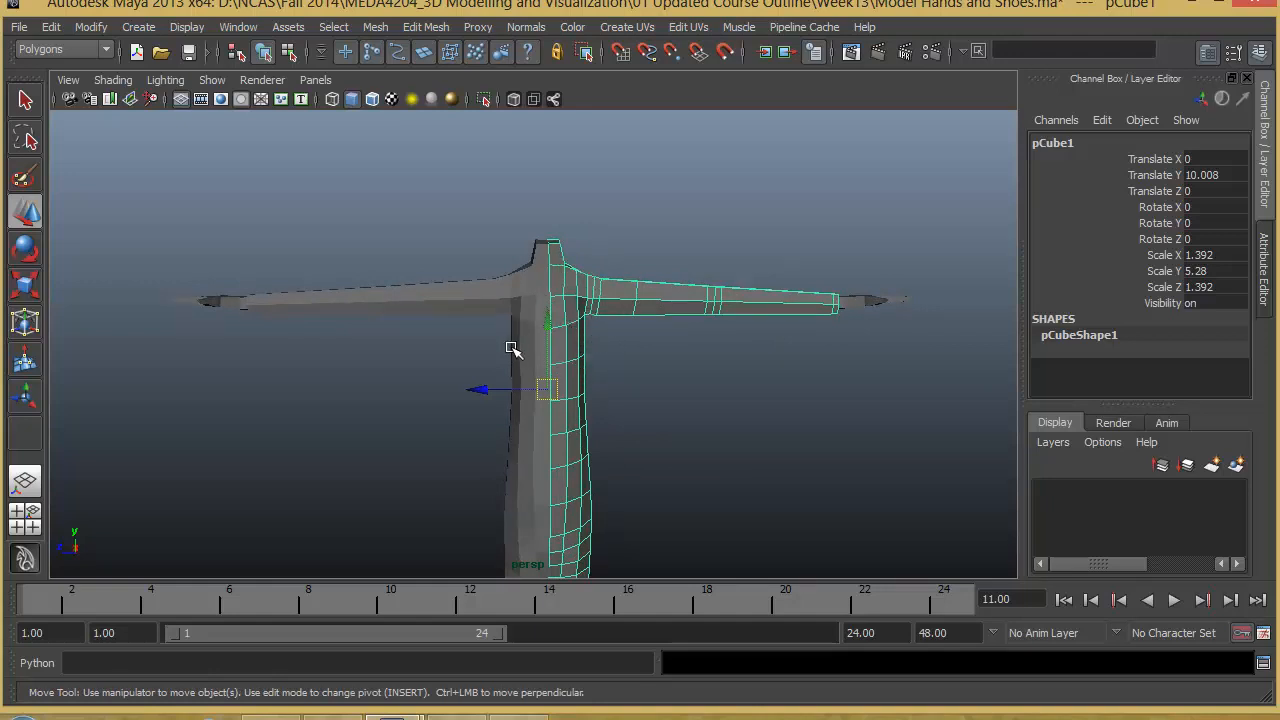
left_click_drag(524, 398, 590, 397, "alt")
right_click_drag(590, 397, 663, 448, "alt")
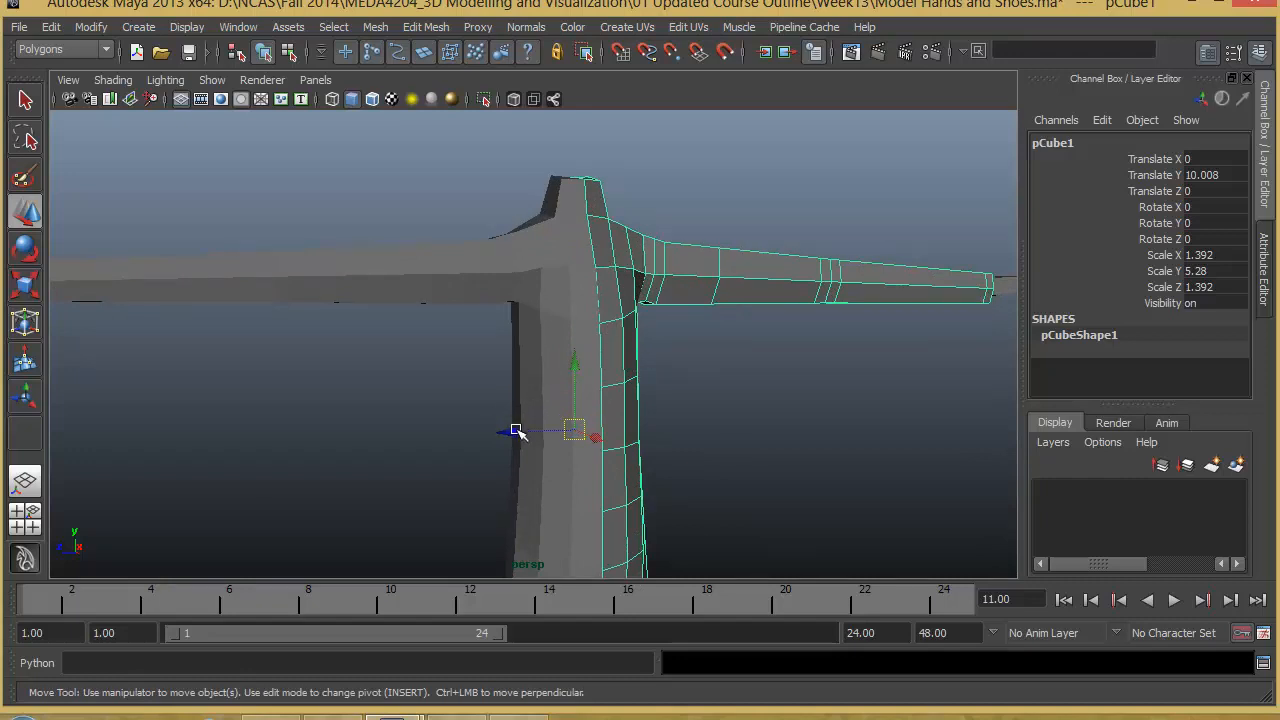
right_click_drag(516, 430, 640, 451, "alt")
left_click_drag(640, 451, 557, 423, "alt")
right_click_drag(537, 423, 566, 422, "alt")
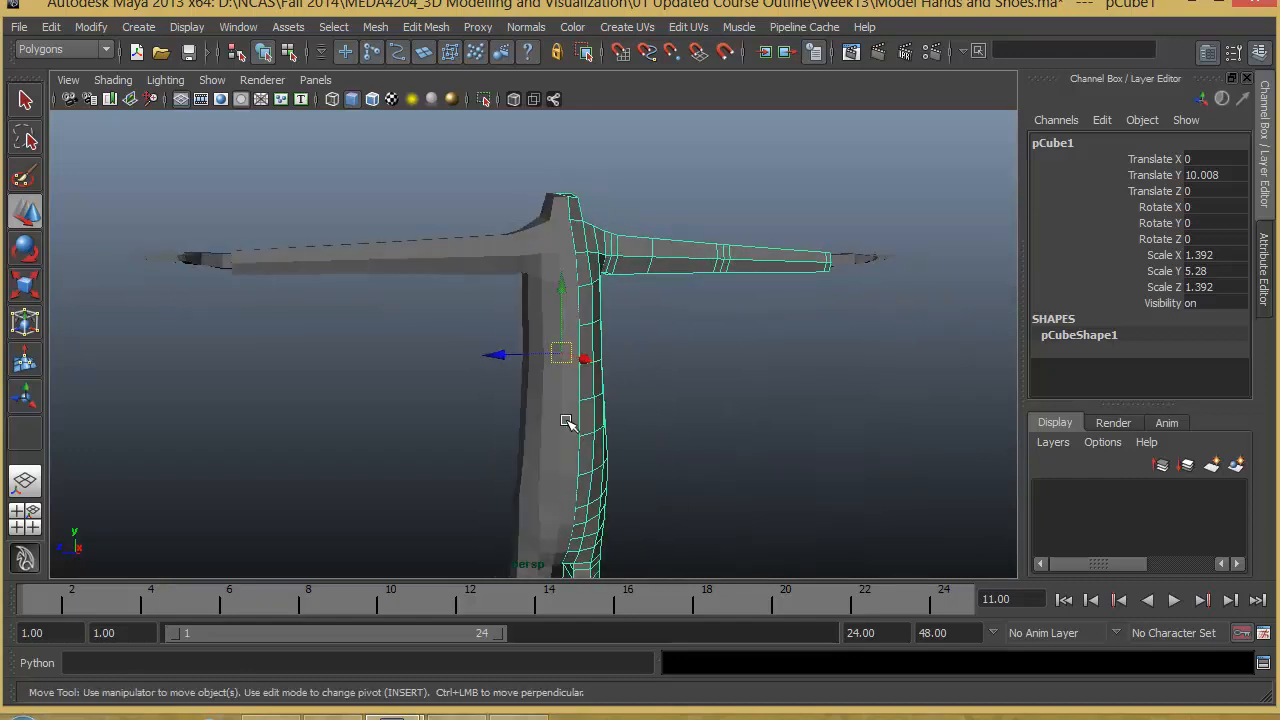
- Add the mirrored half to the selection and combine both body halves into a single mesh
left_click(566, 422, "shift")
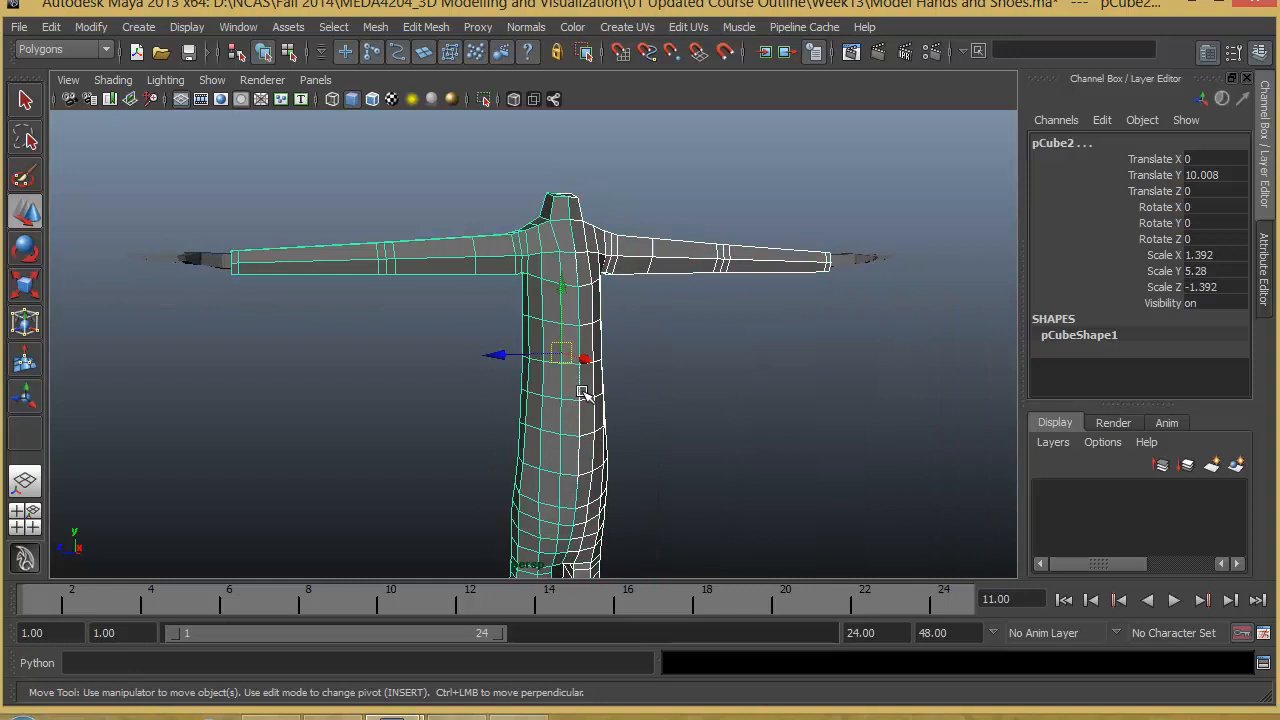
left_click_drag(583, 392, 622, 411, "alt")
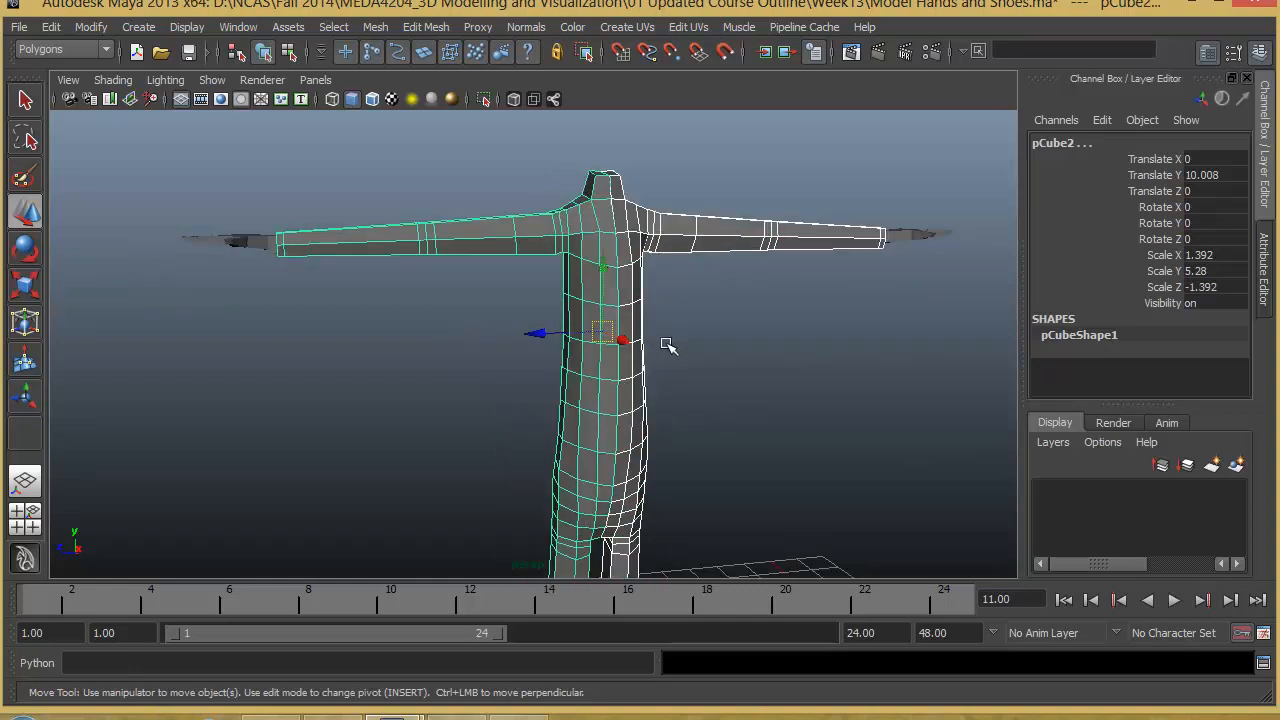
left_click_drag(668, 345, 637, 286, "alt")
left_click(375, 27)
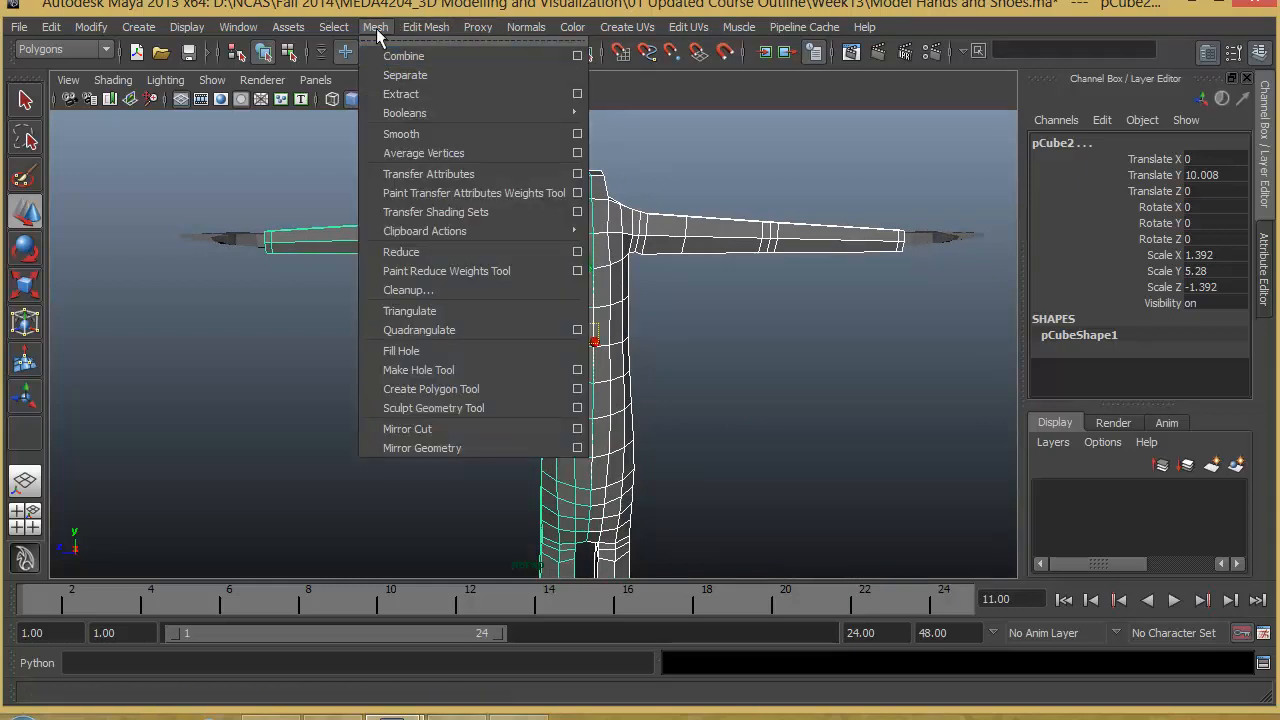
left_click(377, 56)
left_click(659, 370)
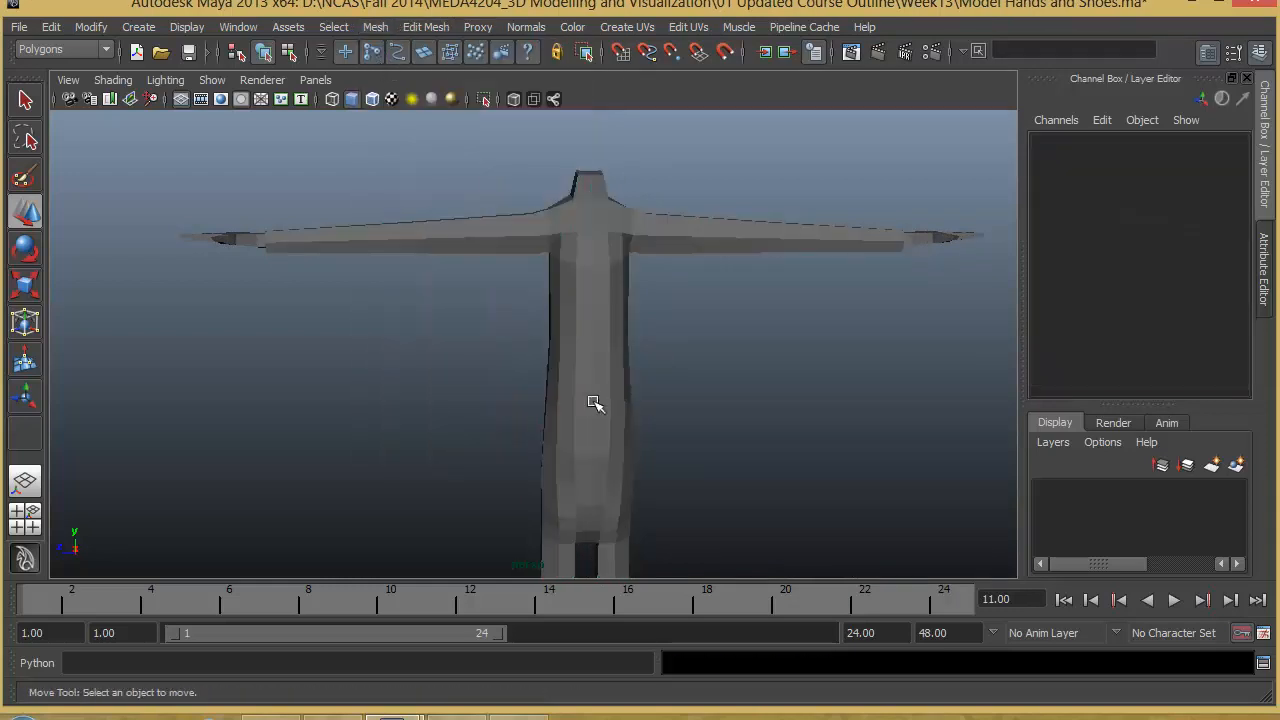
- Switch the combined body mesh to vertex selection and frame the chest area
left_click(623, 403)
right_click_drag(540, 374, 676, 402, "alt")
right_click_drag(632, 325, 502, 313)
- Try pulling a single vertex away from the chest's centre seam, and undo the move
left_click(633, 287)
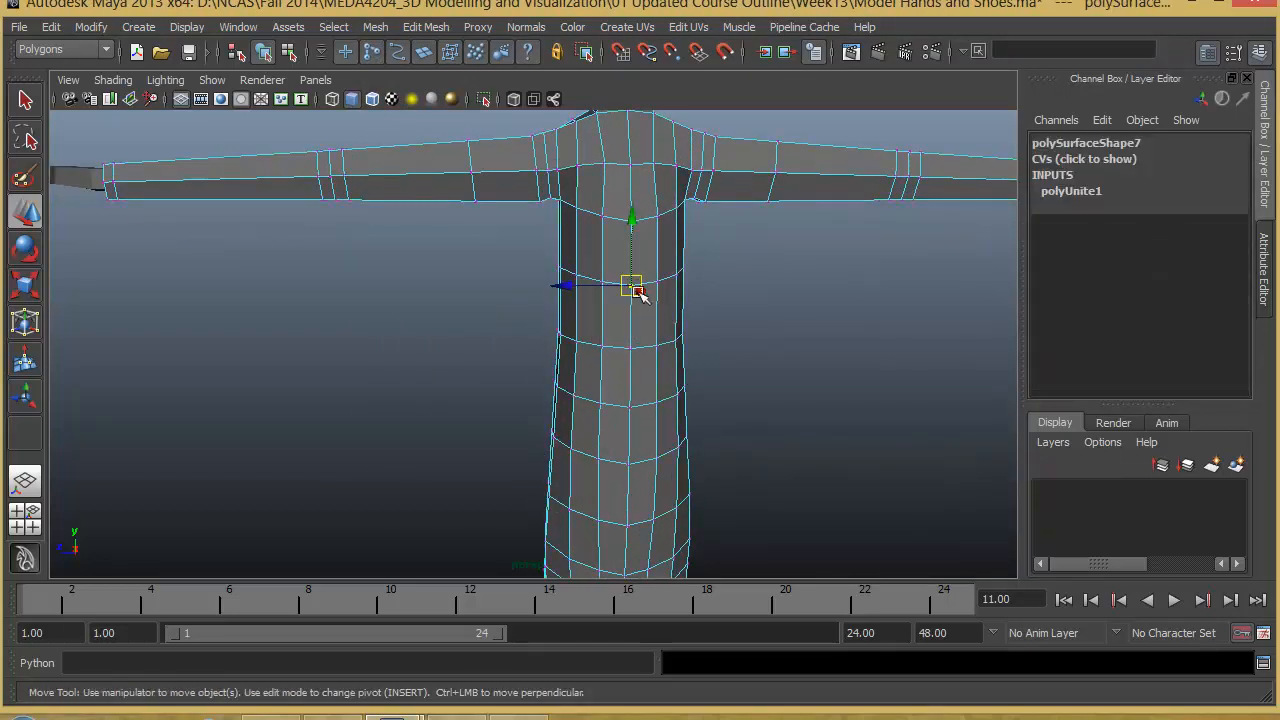
left_click_drag(626, 285, 587, 309)
key("ctrl+z")
left_click_drag(666, 341, 612, 340, "alt")
right_click_drag(732, 337, 573, 343, "alt")
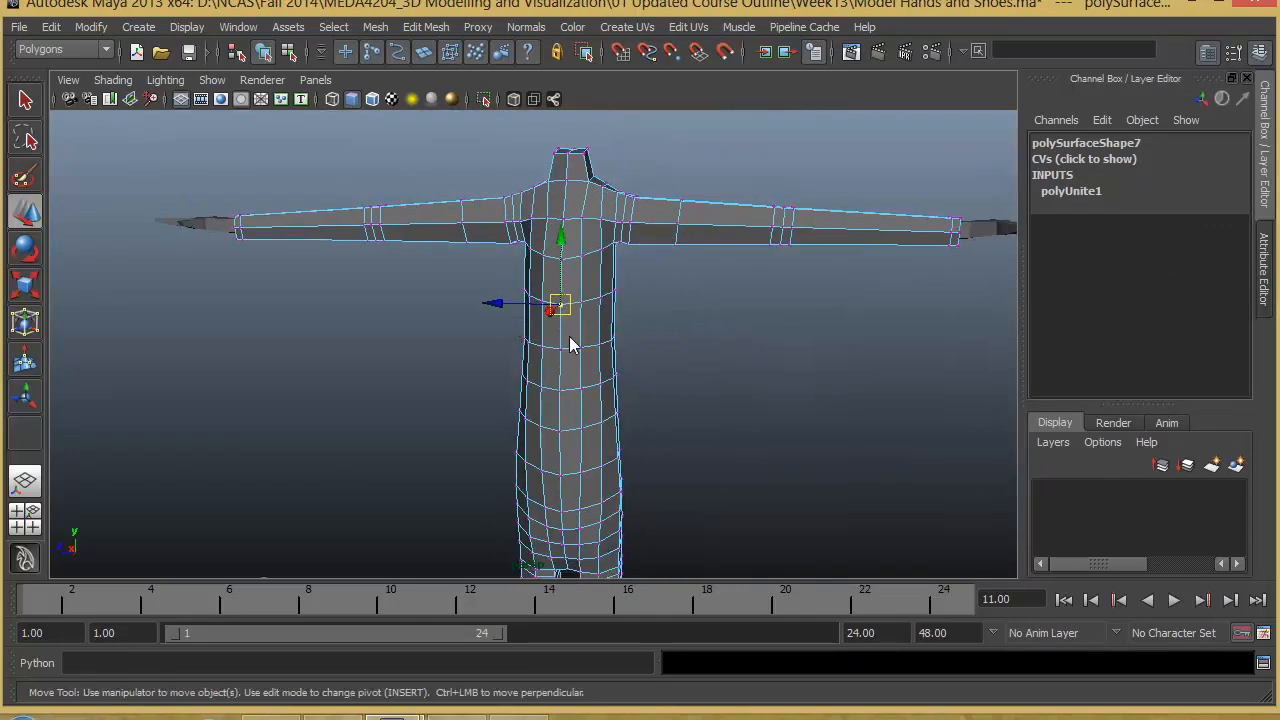
- In the orthographic side view, select all vertices along the body's centre seam from neck to crotch and merge them
key("space")
key("space")
key("space")
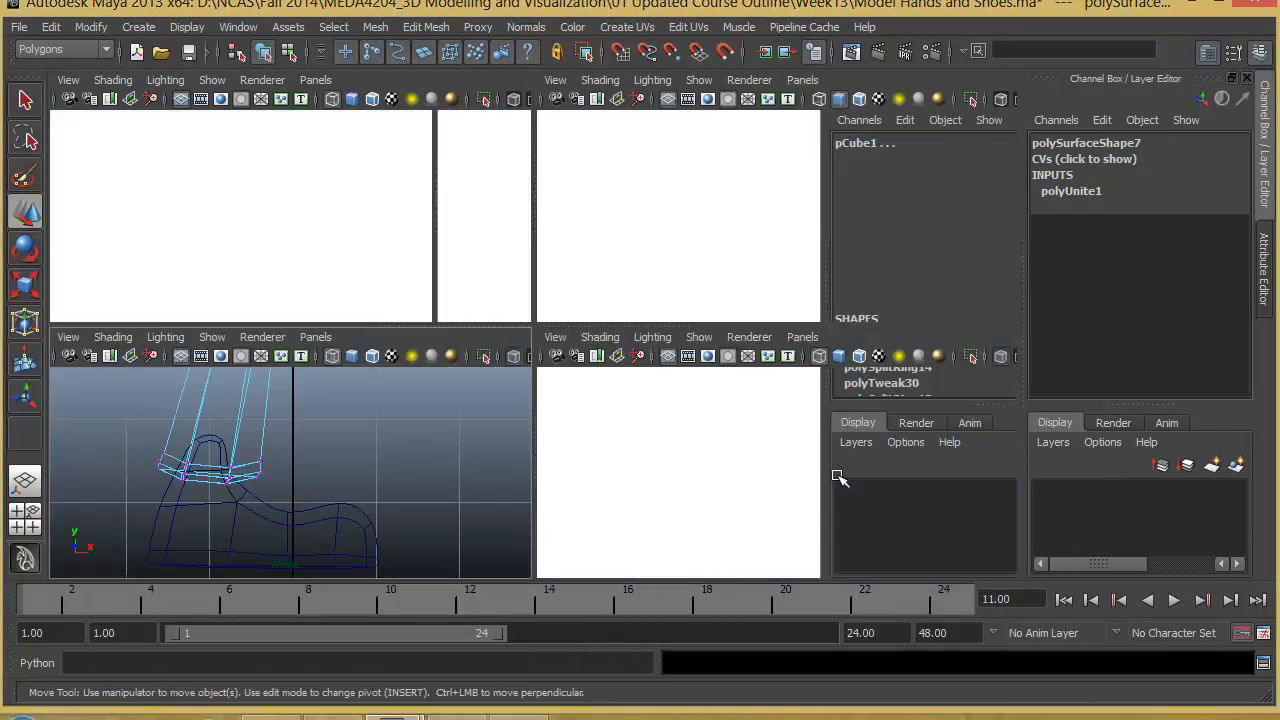
key("space")
middle_click_drag(586, 514, 534, 337, "alt")
right_click_drag(534, 337, 577, 408, "alt")
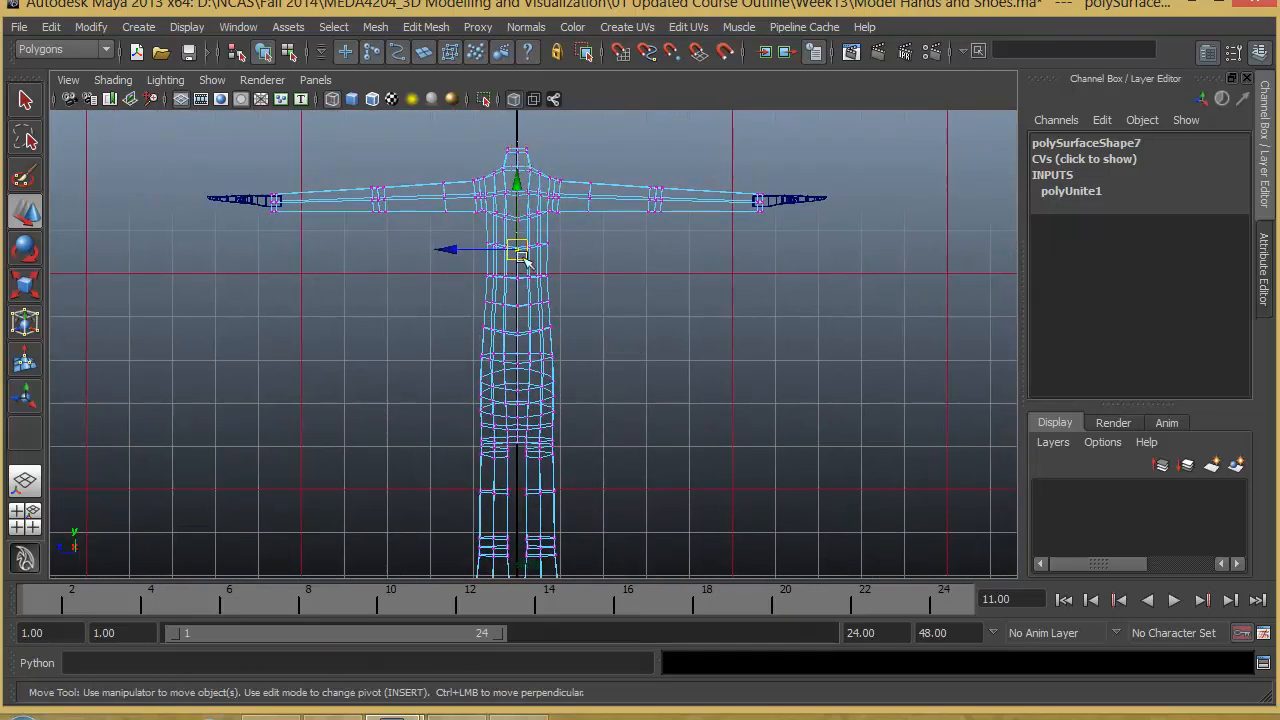
left_click_drag(520, 450, 522, 451)
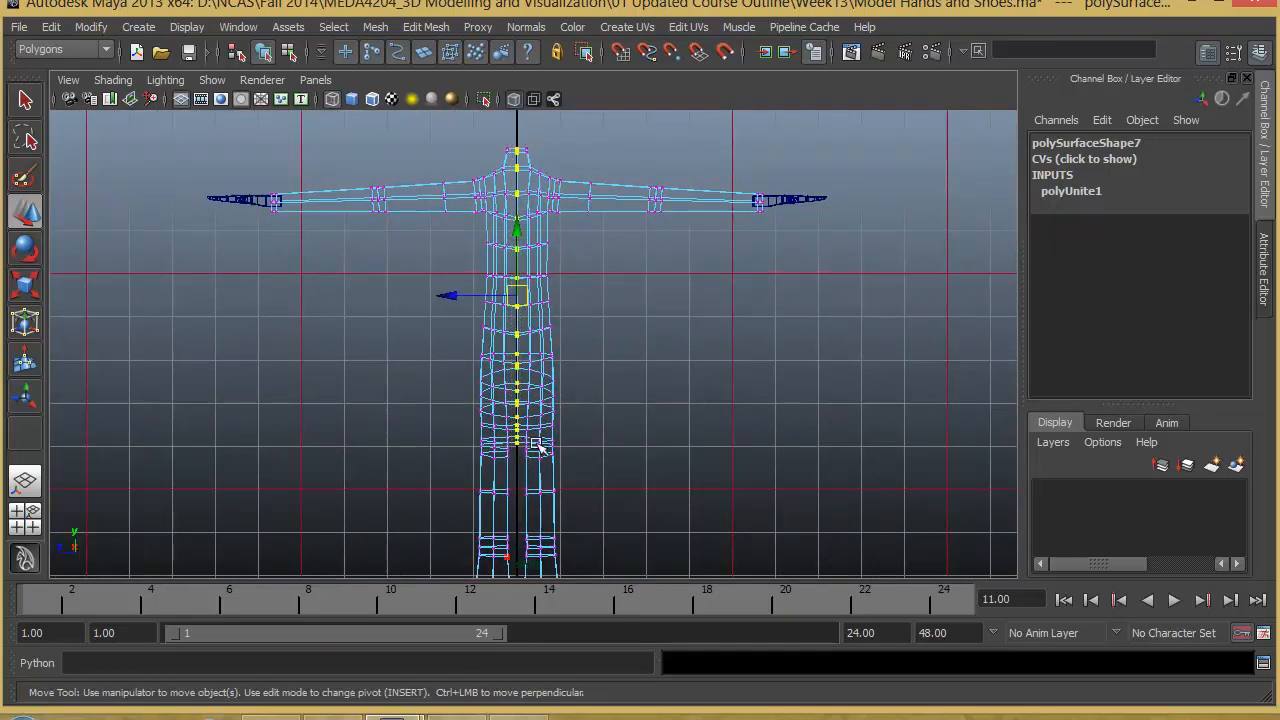
right_click_drag(519, 212, 600, 148, "shift")
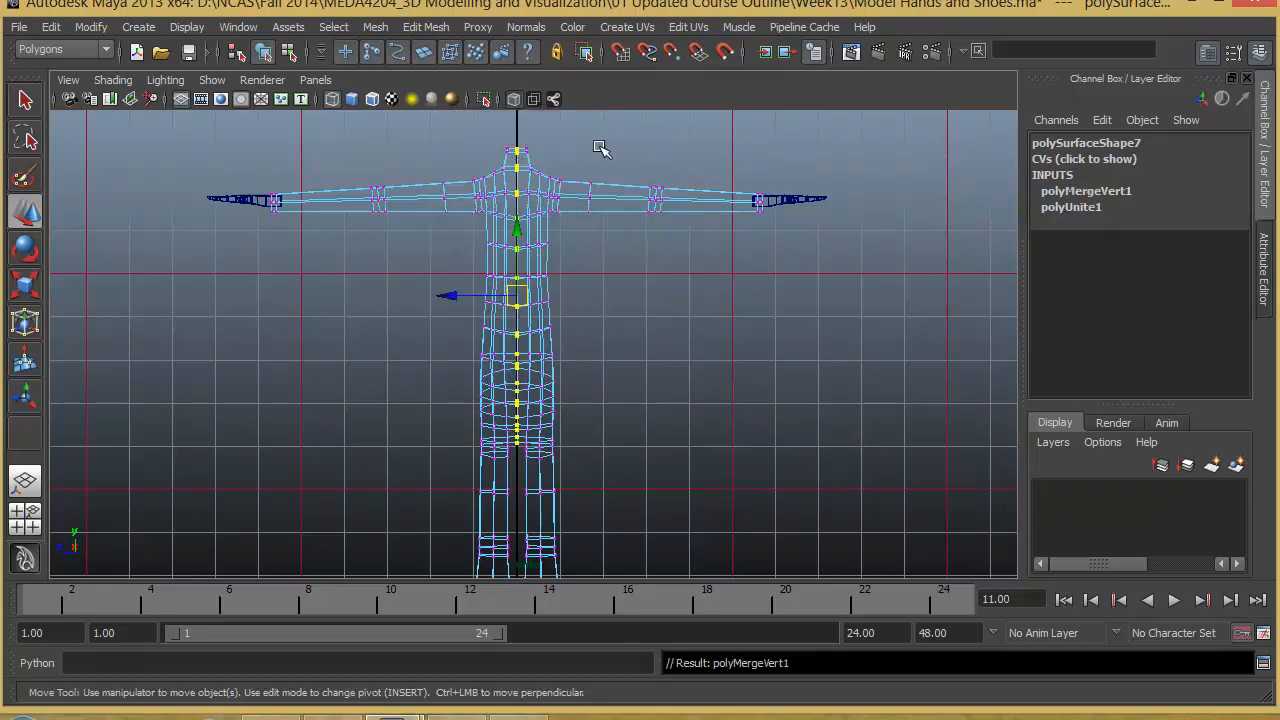
- Return to the full perspective view with the torso's centre seam in close-up
key("space")
key("space")
right_click_drag(529, 257, 606, 278, "alt")
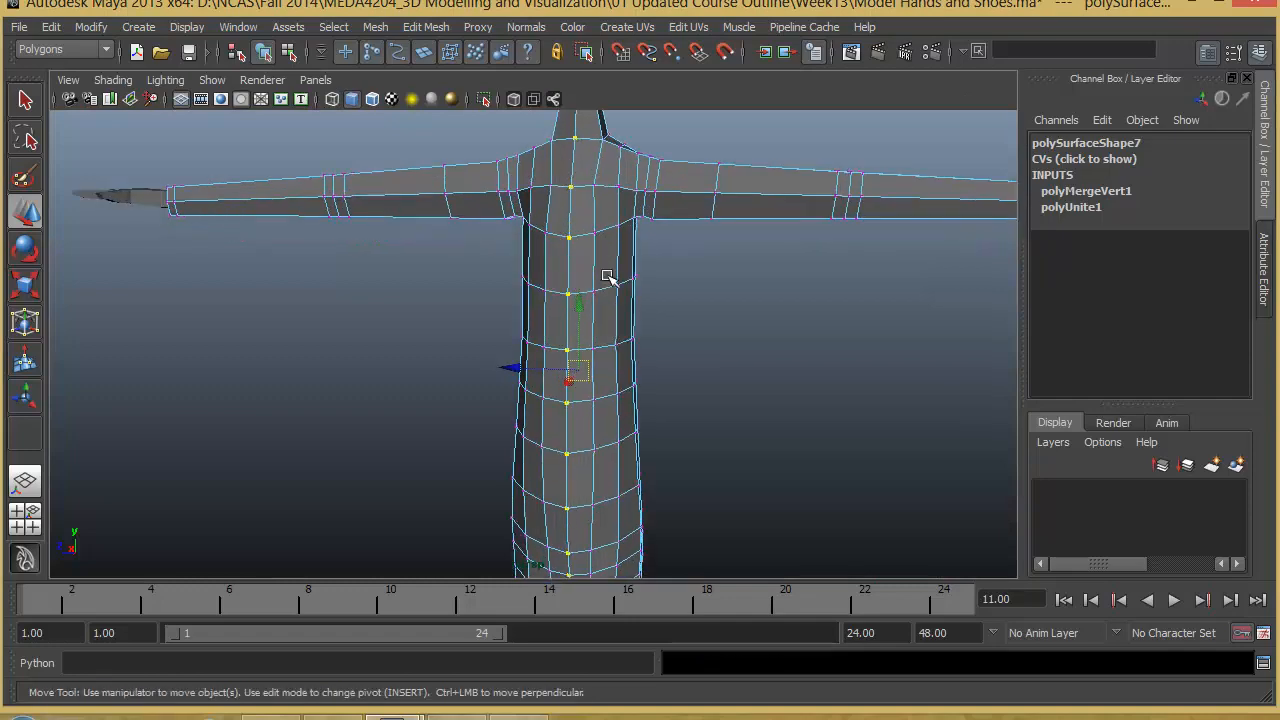
- Test the weld by moving one merged centre vertex on the chest, and undo the move
left_click(712, 278)
left_click(566, 293)
mouse_move(569, 297)
left_mouse_down()
mouse_move(543, 297)
mouse_move(560, 300)
left_mouse_up()
key("ctrl+z")
right_click_drag(710, 338, 431, 354, "alt")
left_click_drag(431, 354, 560, 380, "alt")
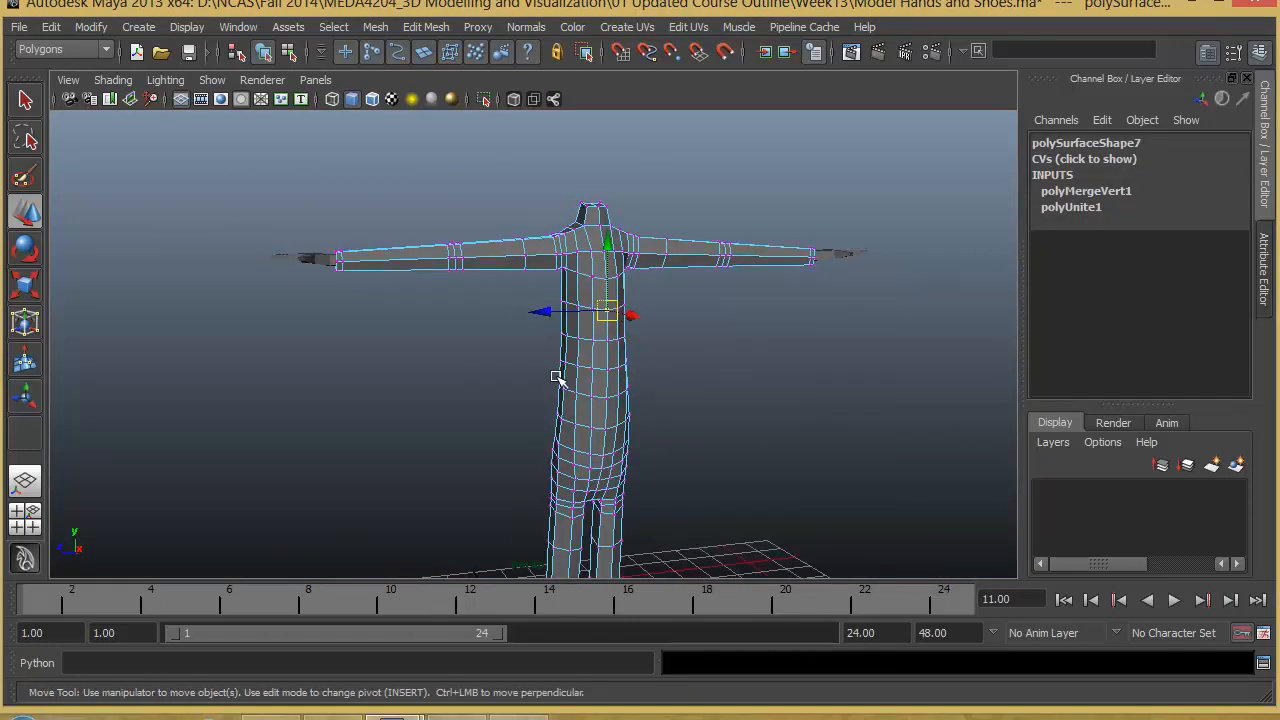
- Return the merged body to object mode with the whole mesh selected
right_click_drag(563, 372, 648, 348)
left_click_drag(600, 352, 323, 297, "alt")
scroll(509, 323, "down", 3)
middle_click_drag(509, 323, 523, 340, "alt")
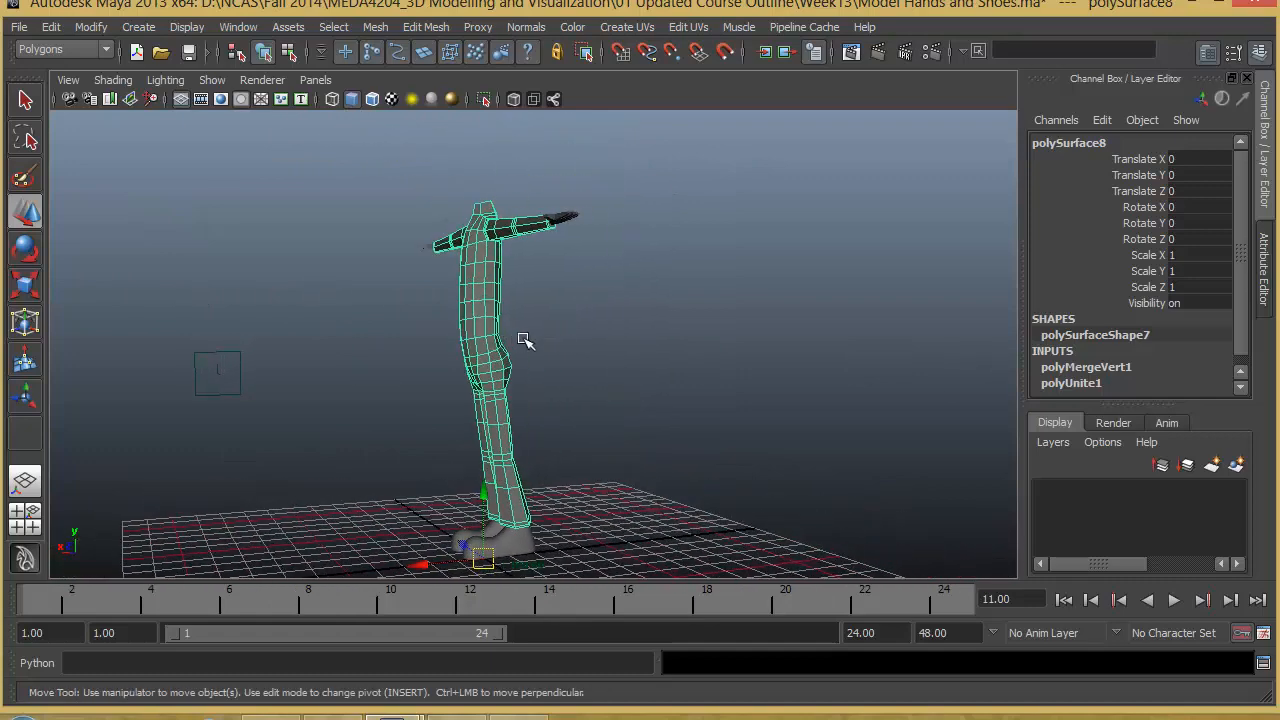
- Examine the body's existing UV layout in the UV Texture Editor, and close the editor
left_click(239, 27)
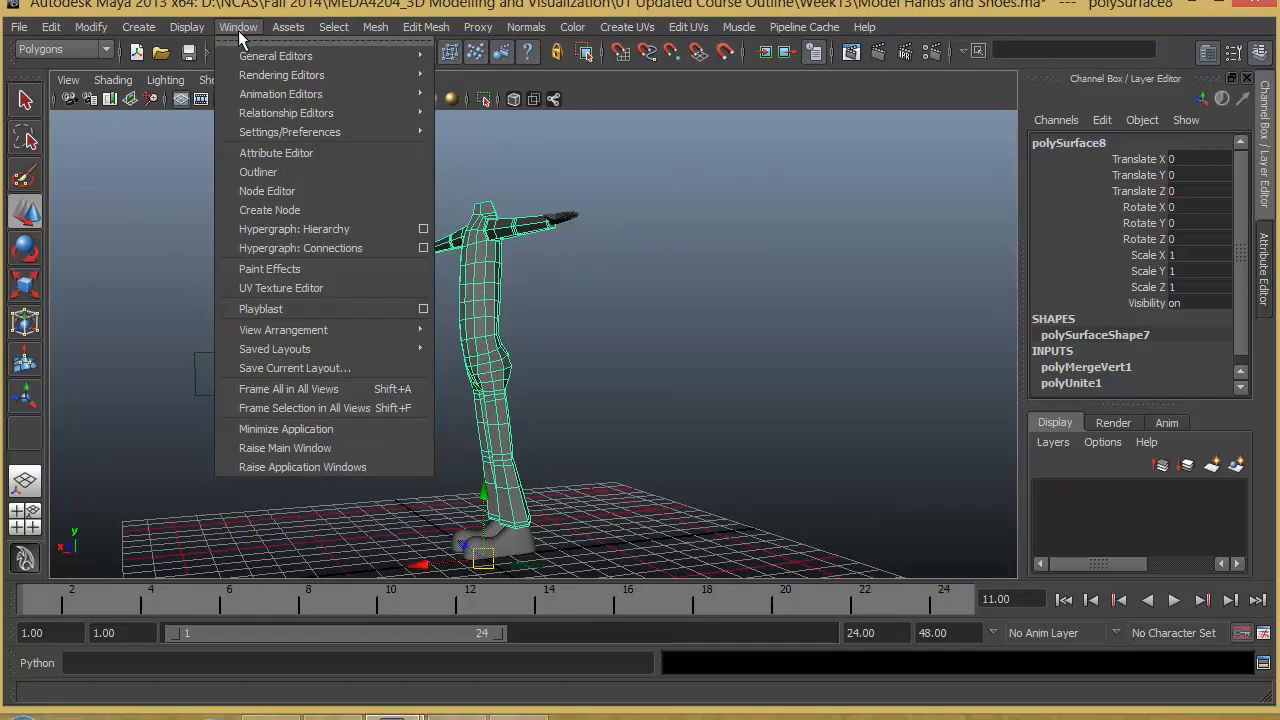
left_click(283, 288)
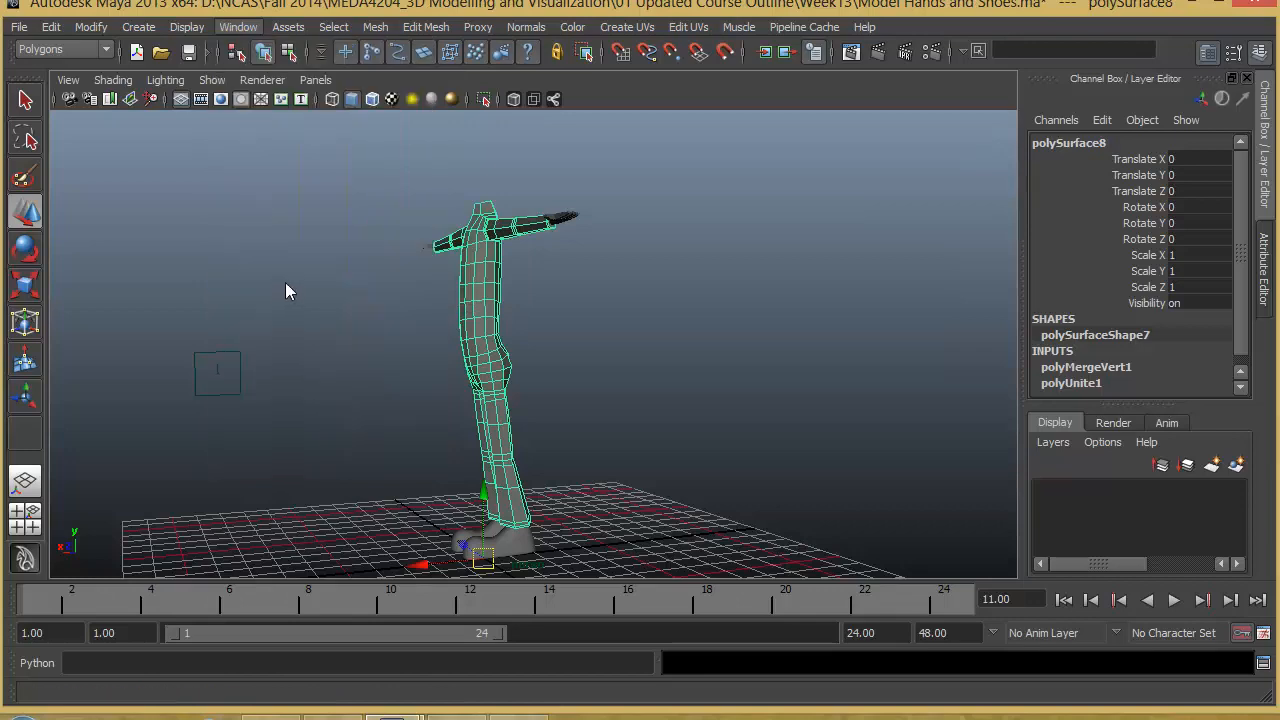
right_click_drag(910, 441, 569, 423, "alt")
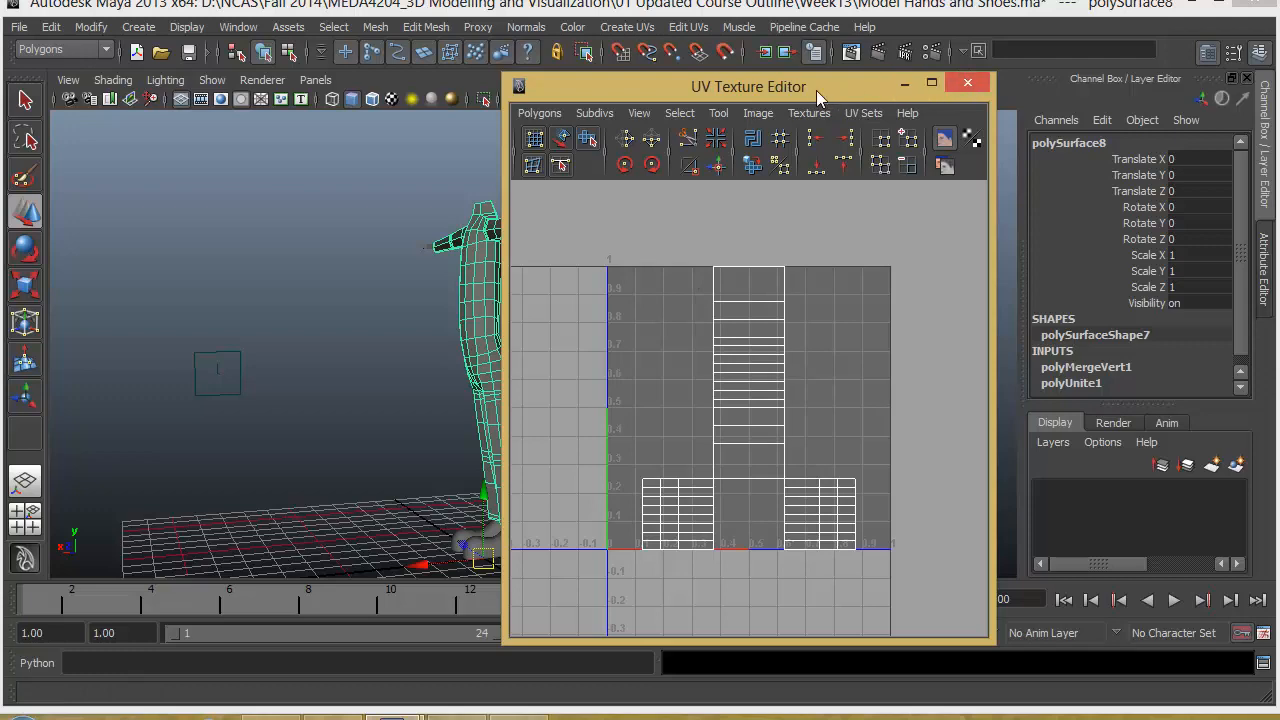
left_click_drag(816, 90, 858, 90)
left_click(1010, 82)
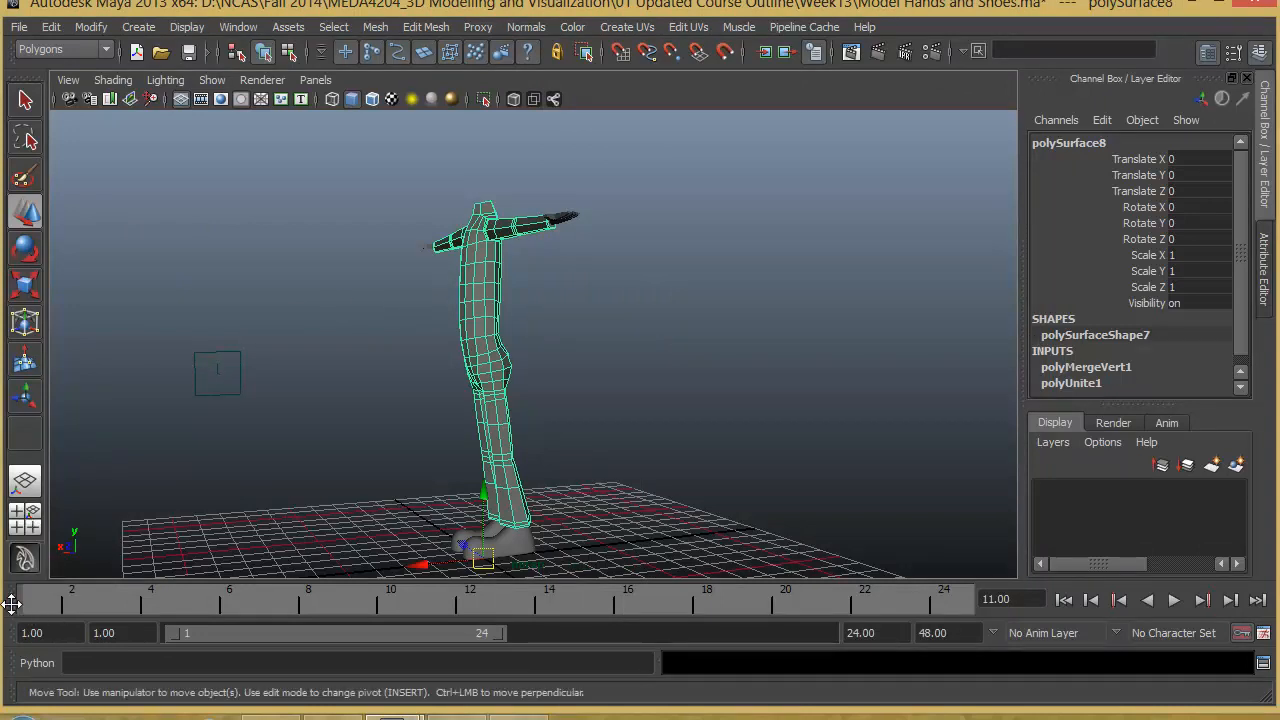
- Set up a side-by-side layout with the UV Texture Editor beside the perspective view, and widen the editor pane
right_click(24, 512)
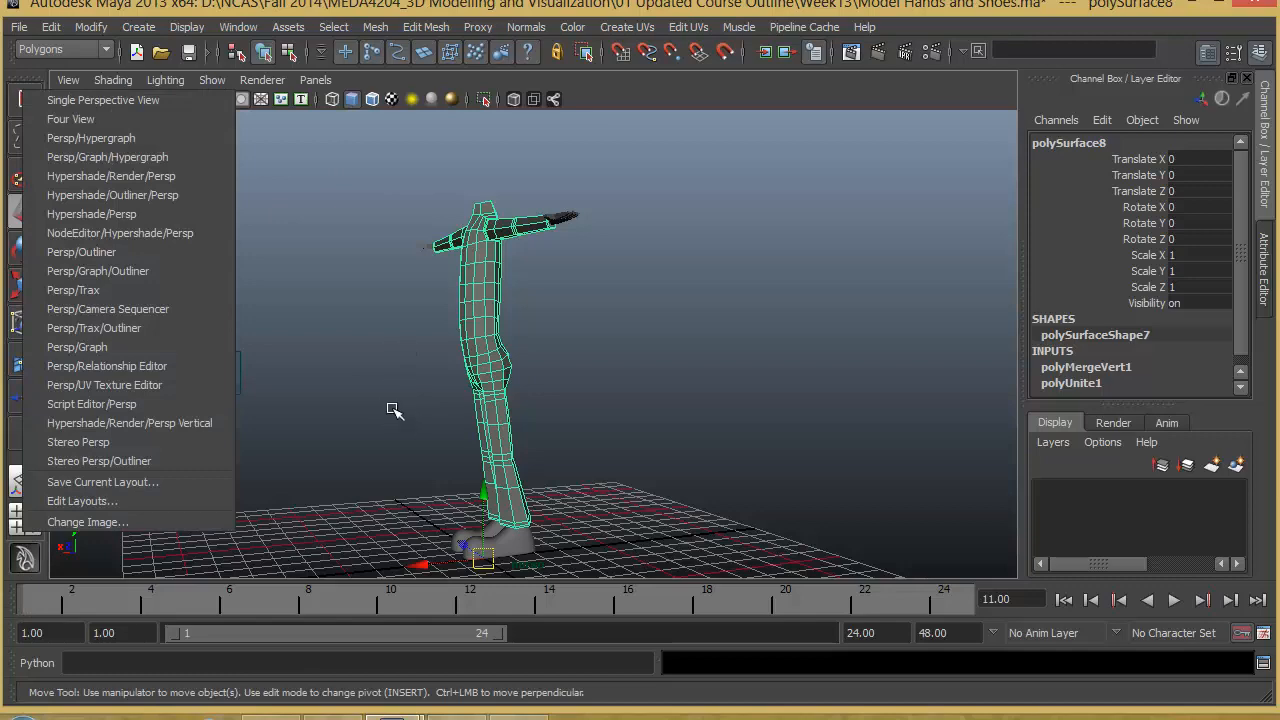
left_click(84, 256)
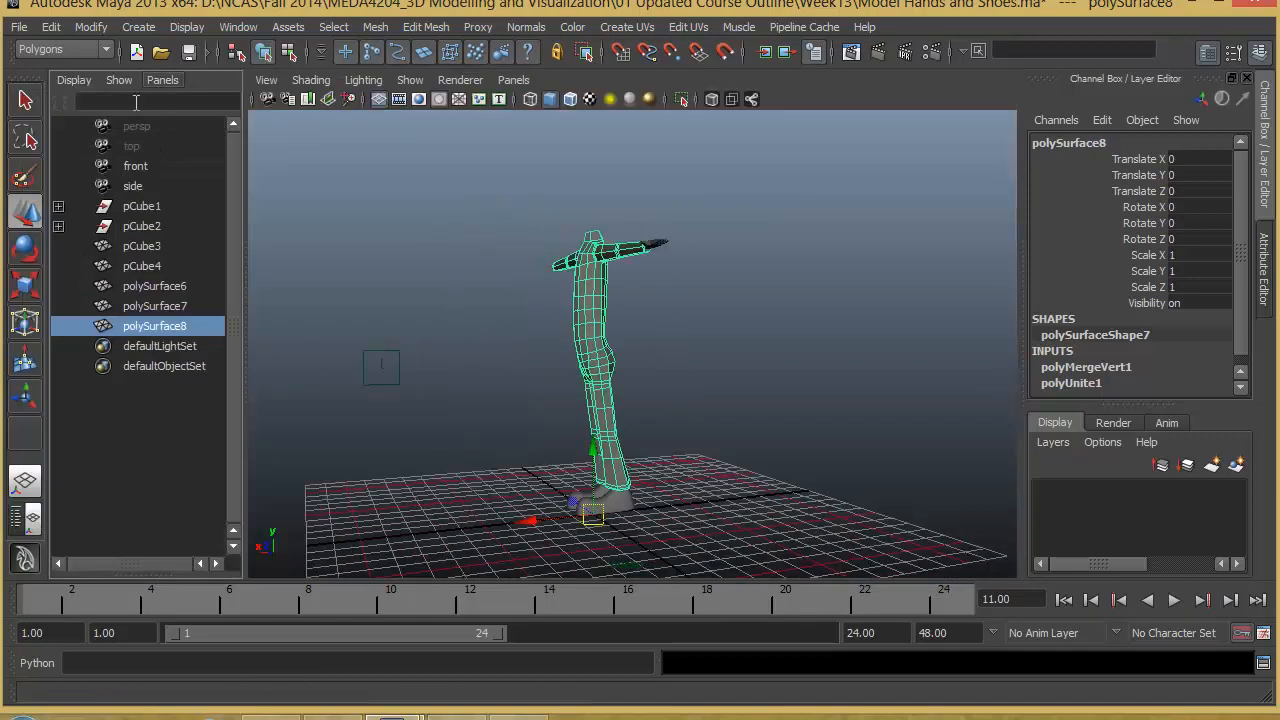
left_click(155, 80)
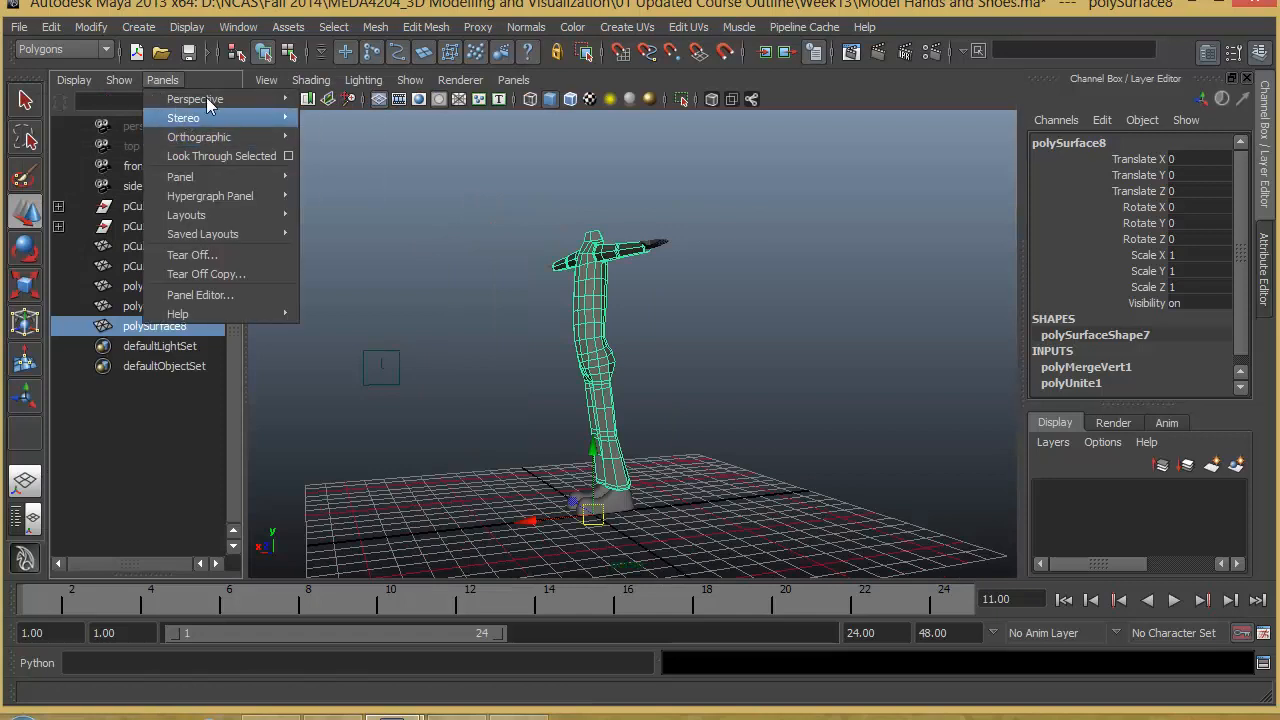
mouse_move(229, 95)
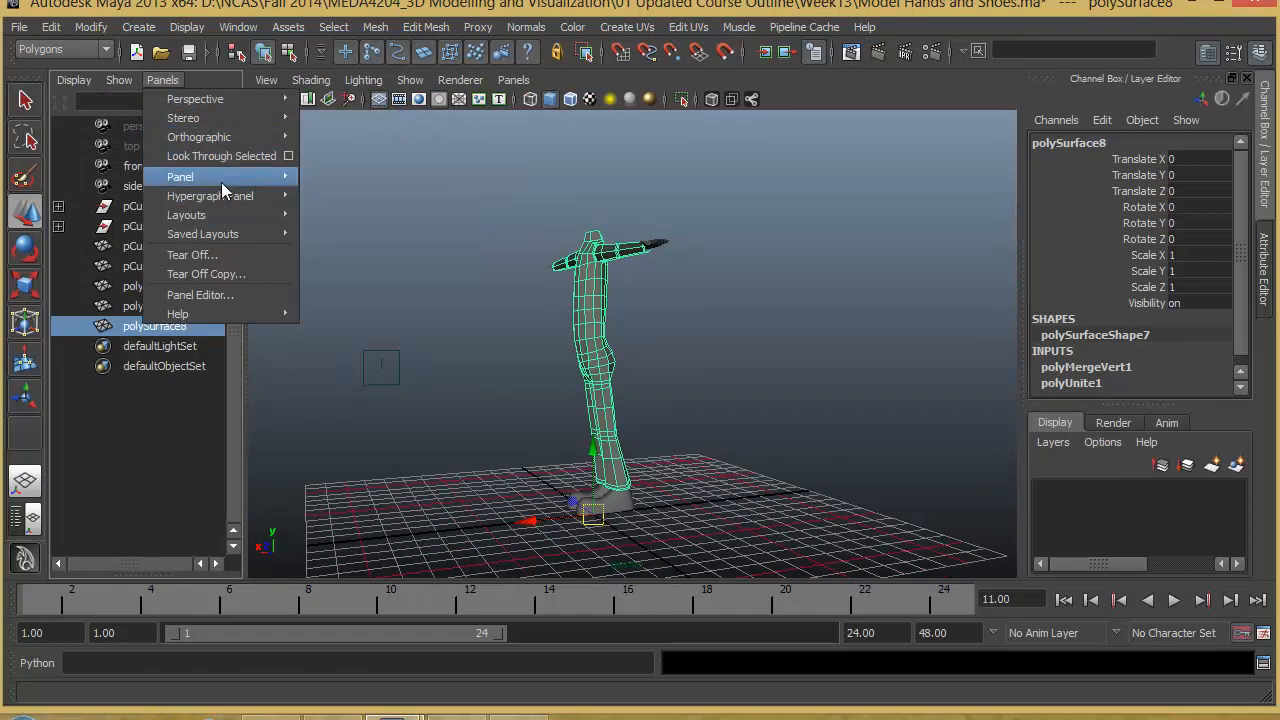
mouse_move(221, 178)
left_click(415, 355)
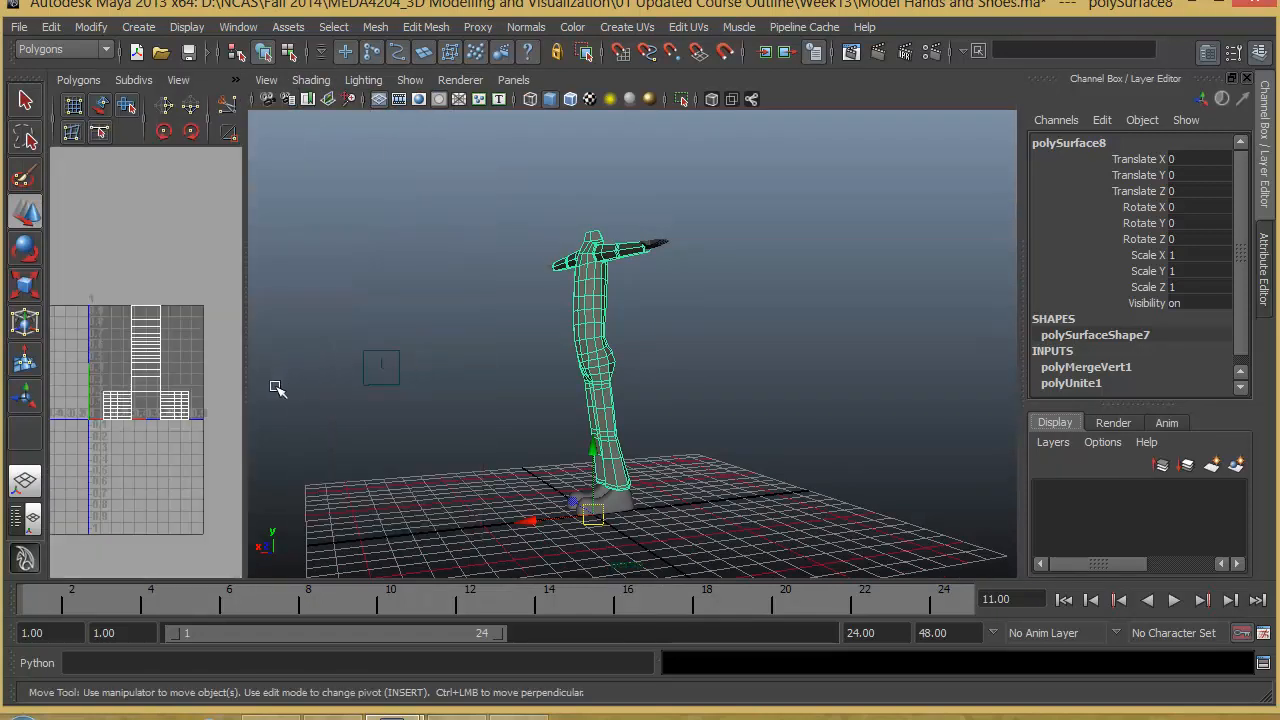
left_click_drag(246, 385, 514, 390)
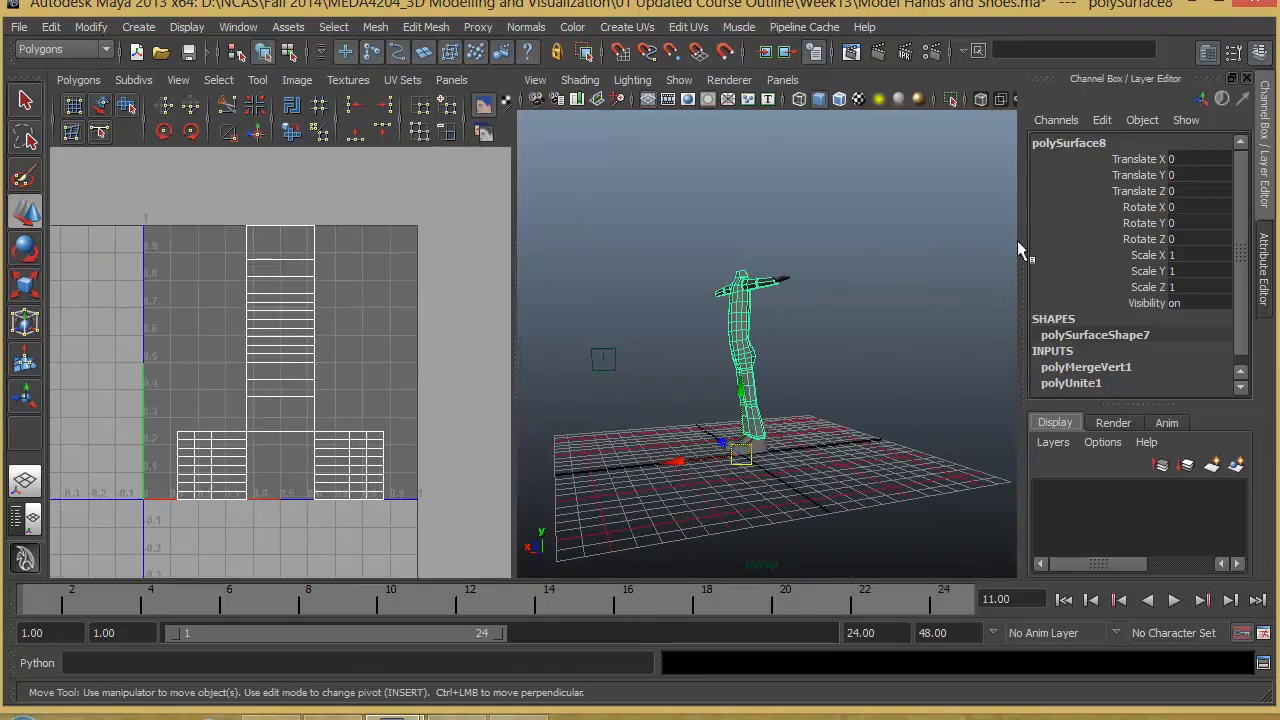
- Frame the body in the perspective view and enlarge its UV layout within the UV Texture Editor
key("f")
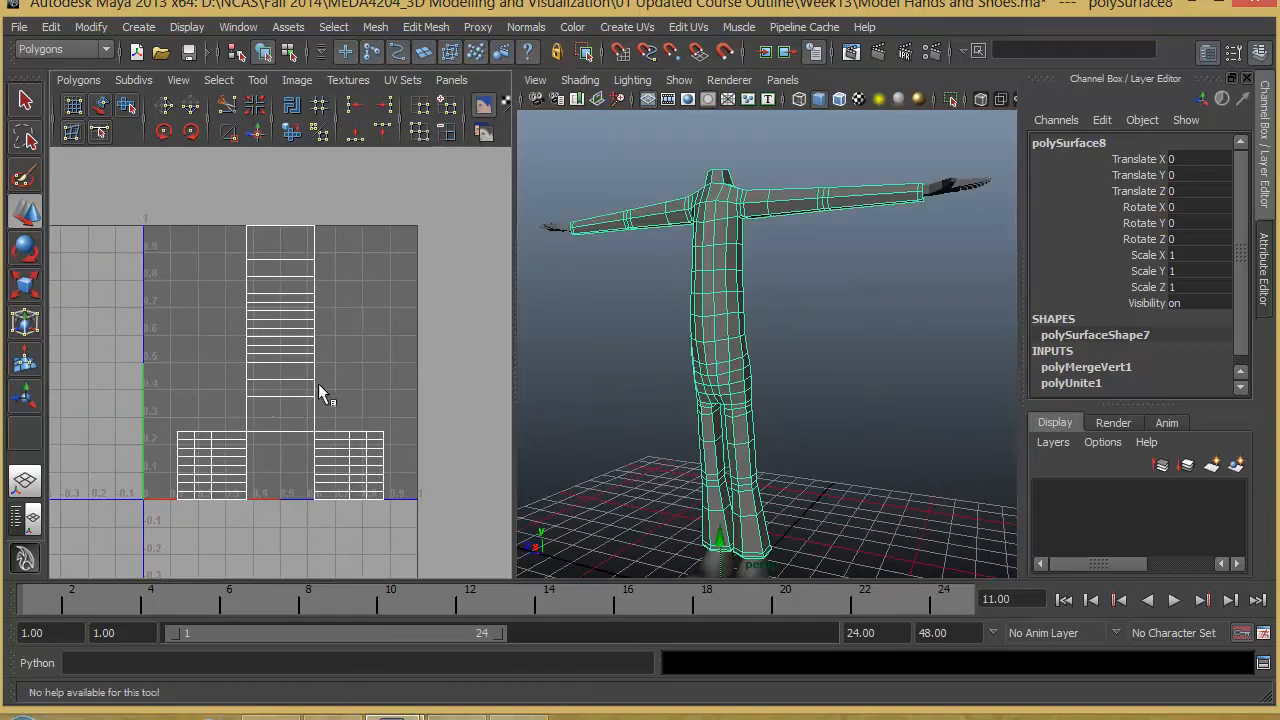
scroll(281, 372, "down", 2)
right_click_drag(281, 372, 406, 383, "alt")
middle_click_drag(420, 383, 402, 335, "alt")
right_click_drag(405, 340, 443, 399, "alt")
middle_click_drag(441, 399, 481, 448, "alt")
right_click_drag(481, 448, 379, 415, "alt")
middle_click_drag(379, 415, 414, 426, "alt")
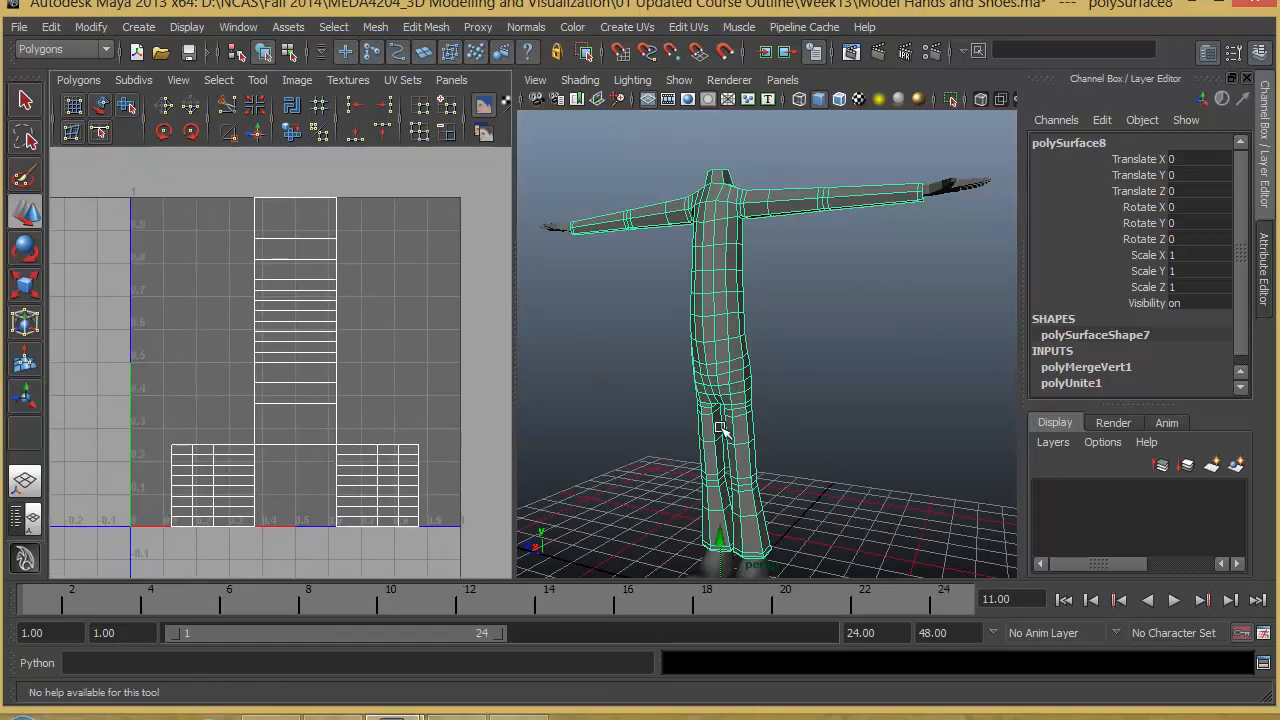
- Assign a new Lambert material to the body and map a Checker texture to its colour
left_click_drag(720, 431, 749, 351, "alt")
right_click_drag(743, 337, 871, 607)
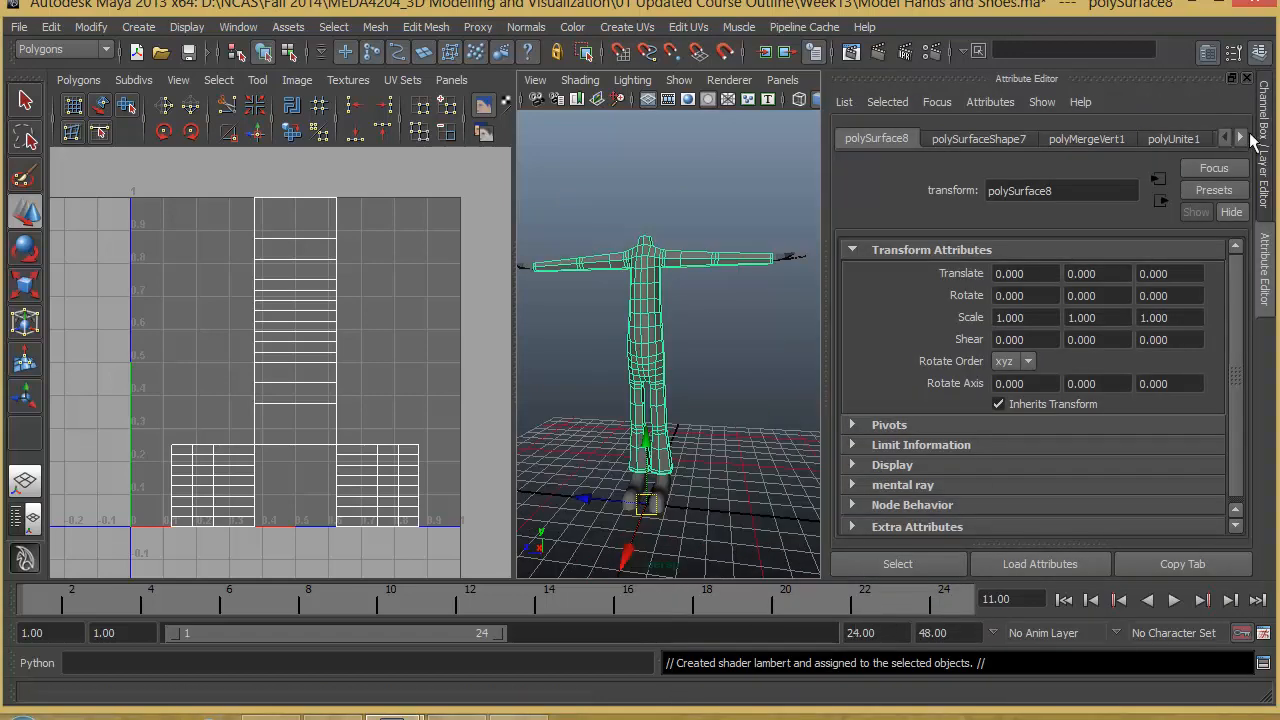
right_click(1242, 136)
left_click(1262, 222)
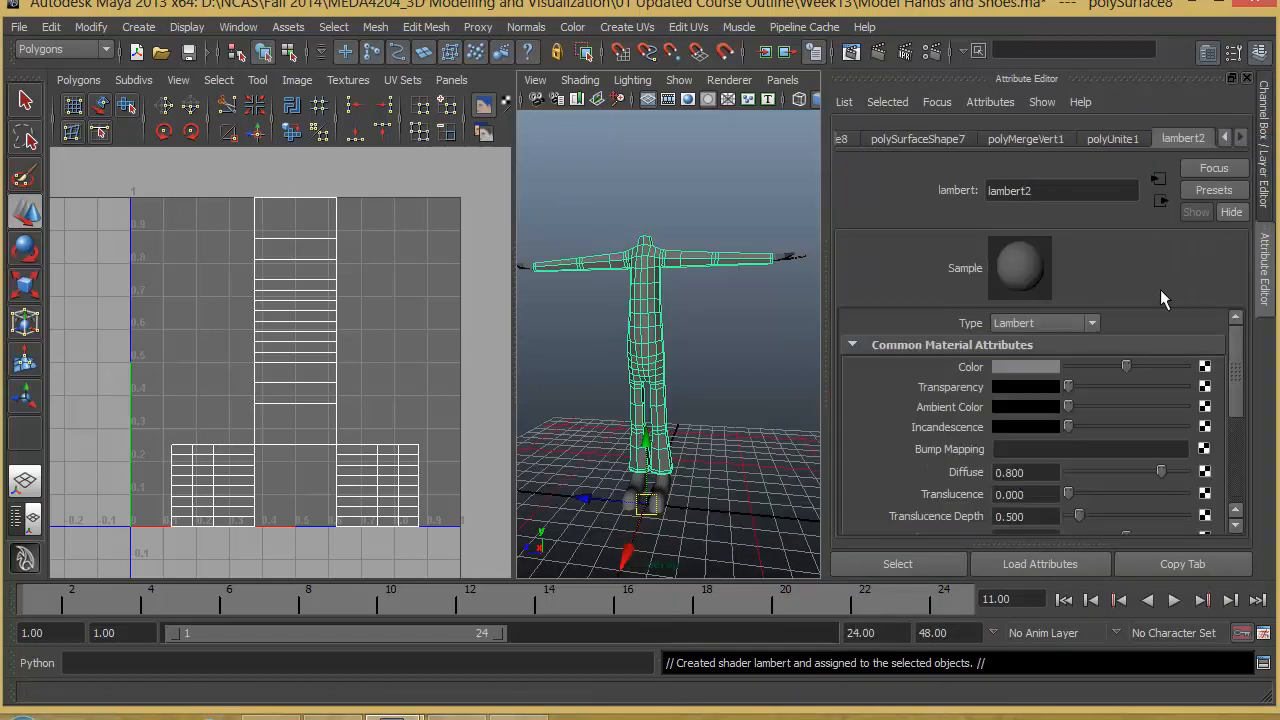
left_click(1205, 368)
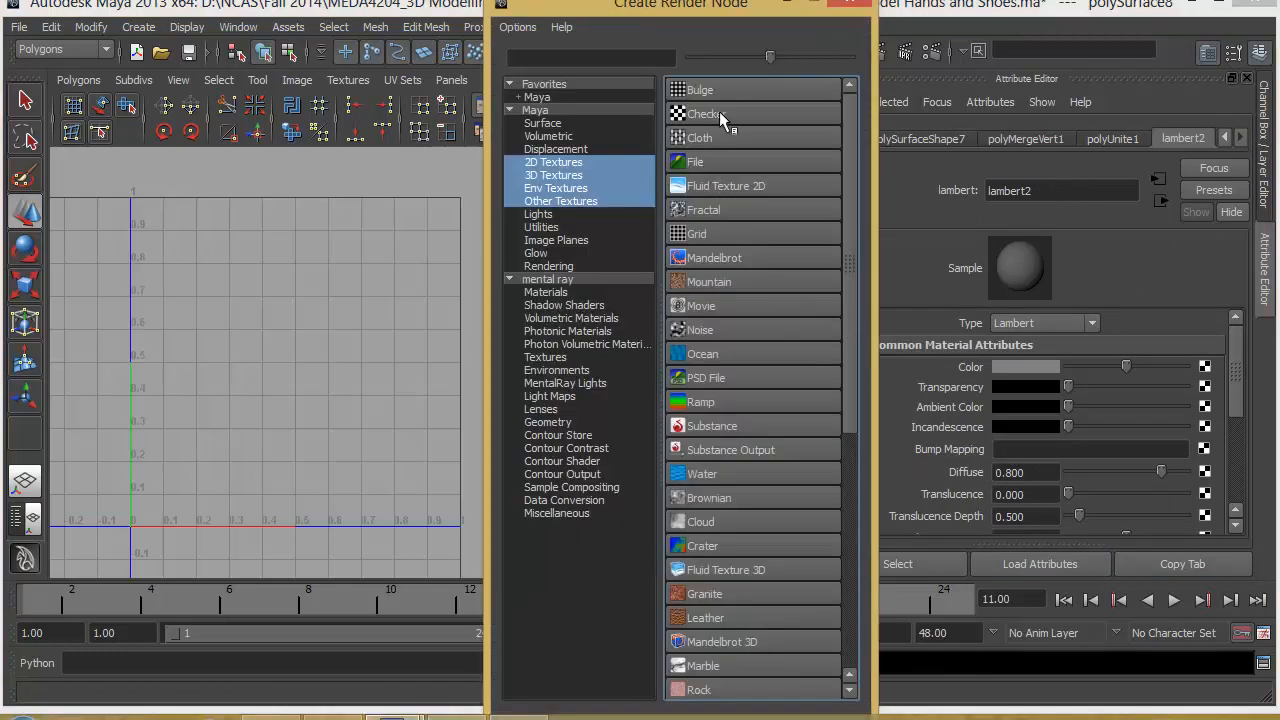
left_click(719, 112)
- Turn on textured display in the perspective view and check the checker pattern on the body
left_click_drag(682, 406, 657, 411, "alt")
right_click_drag(657, 411, 770, 419, "alt")
middle_click_drag(748, 416, 771, 449, "alt")
key("6")
right_click_drag(777, 473, 662, 474, "alt")
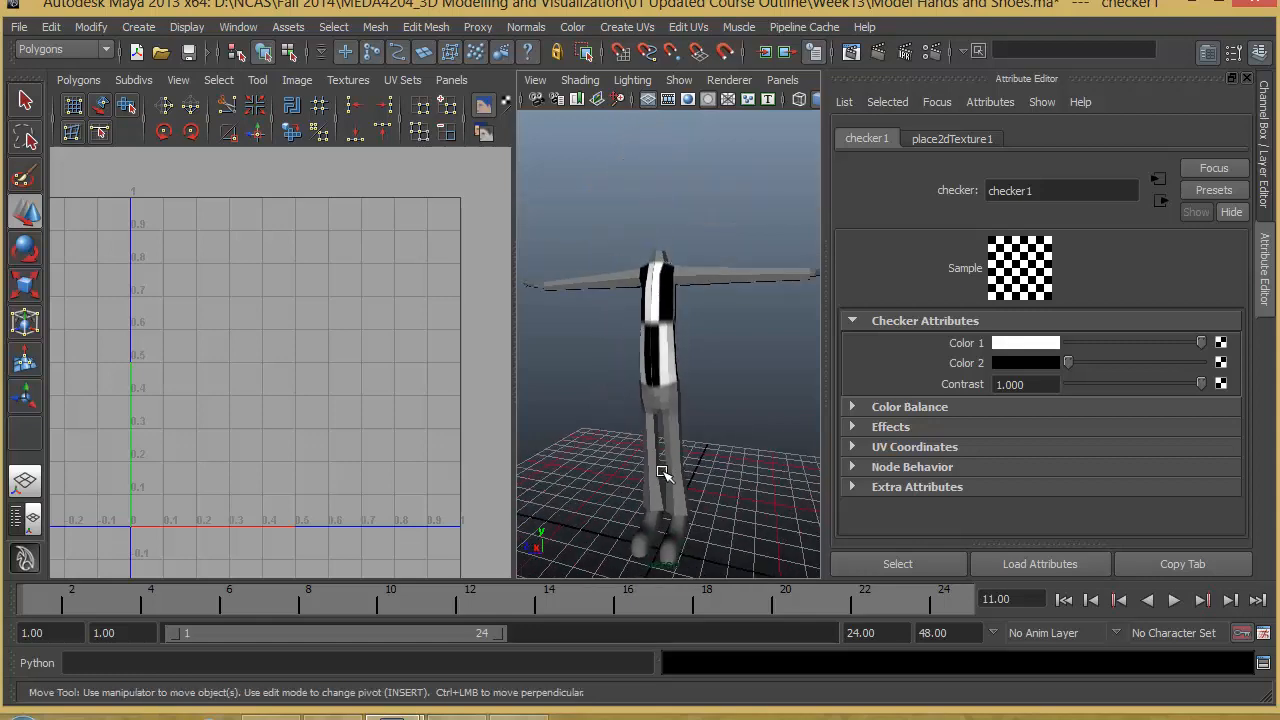
- Reselect the body mesh and delete its construction history
left_click_drag(697, 397, 740, 436, "alt")
left_click(669, 362)
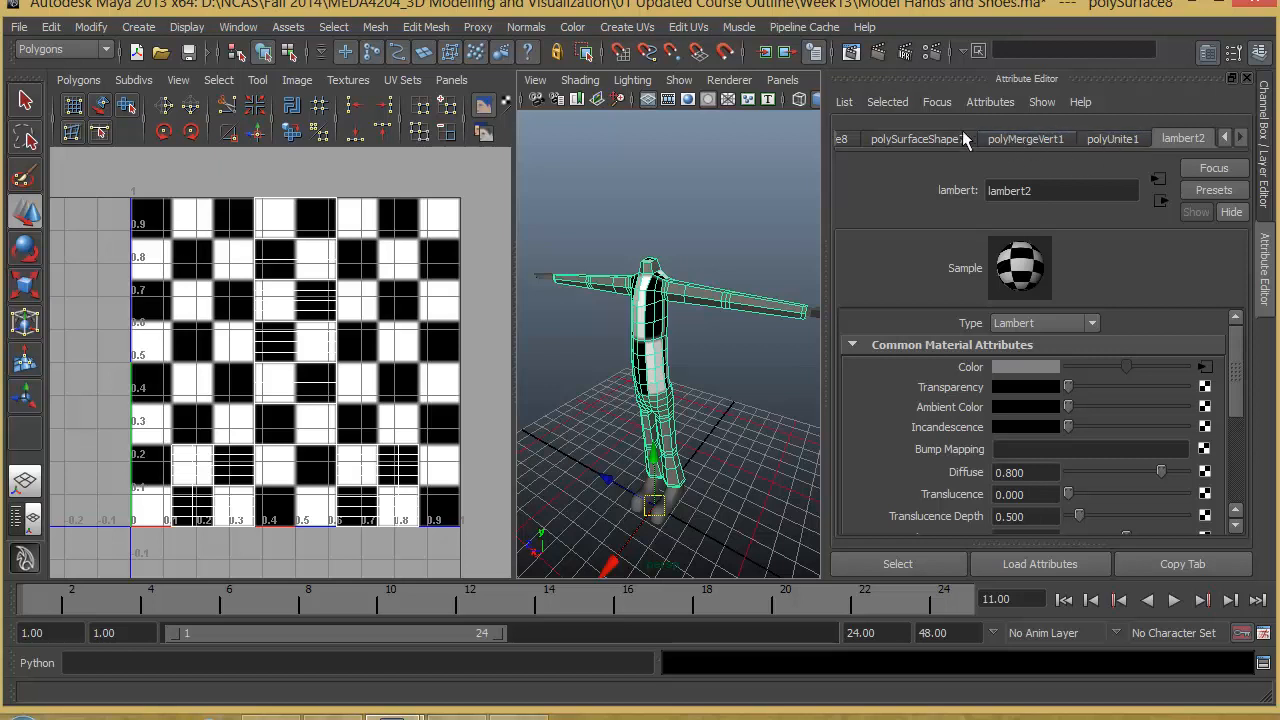
left_click(52, 27)
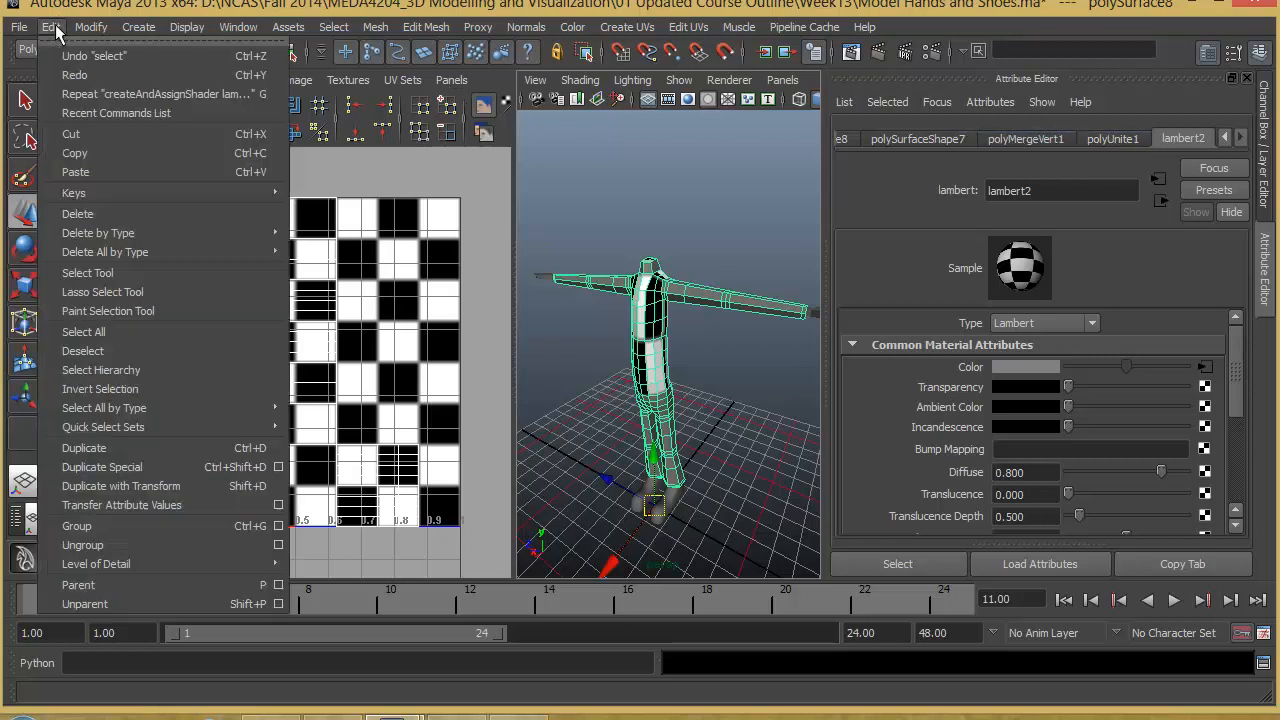
mouse_move(90, 240)
left_click(312, 244)
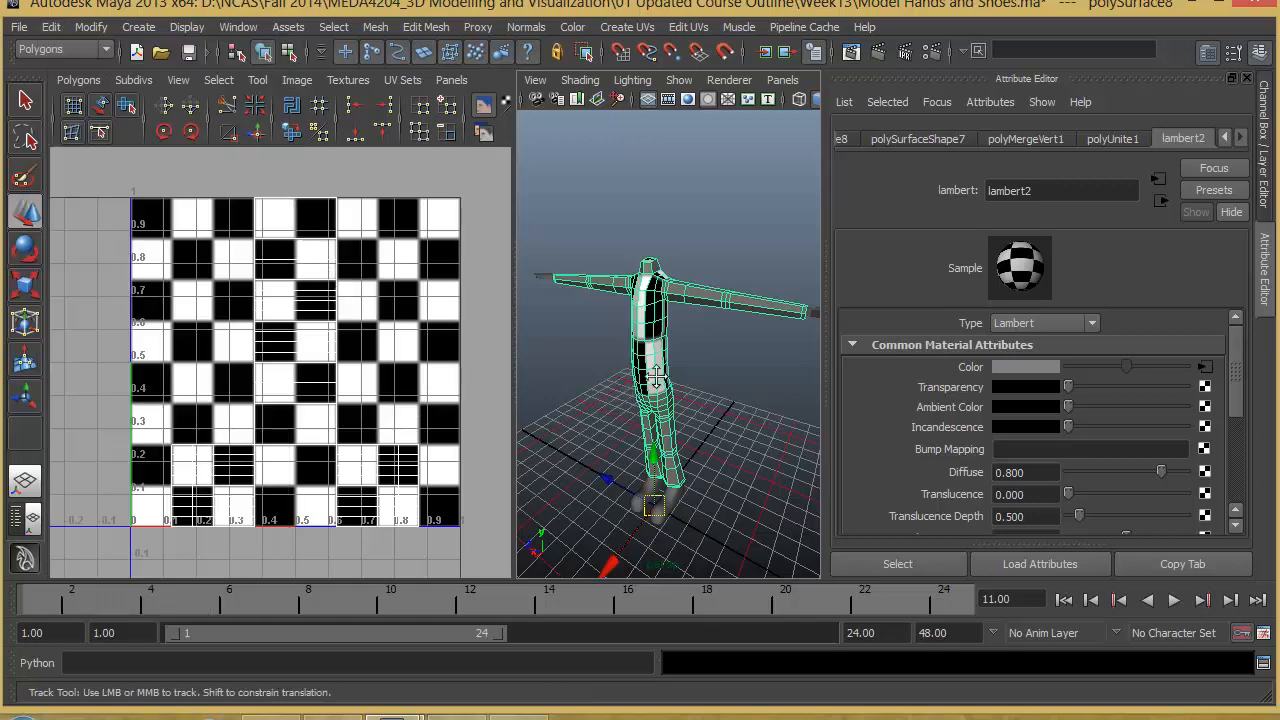
- Rename the merged mesh to body
middle_click_drag(635, 401, 674, 366, "alt")
left_click(1265, 193)
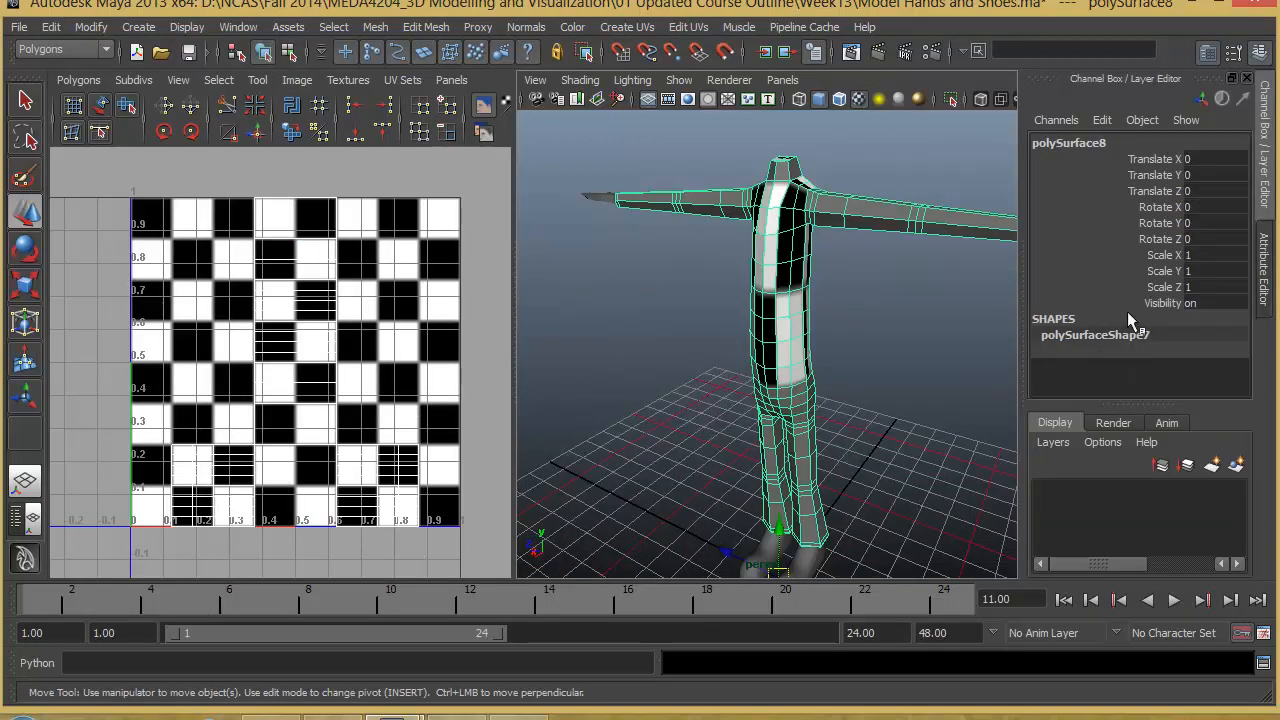
double_click(1070, 145)
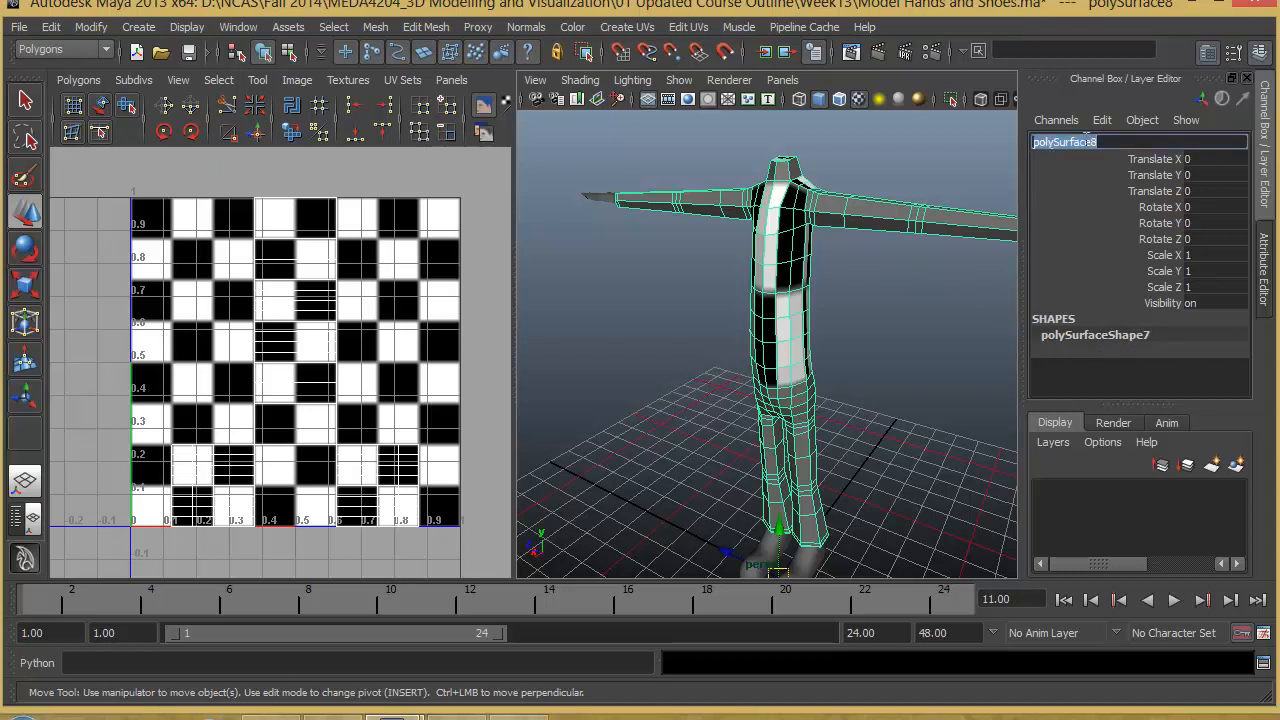
type("body")
key("Return")
- Activate the Paint Selection Tool on the torso in face mode and adjust its brush radius
left_click_drag(877, 294, 800, 334, "alt")
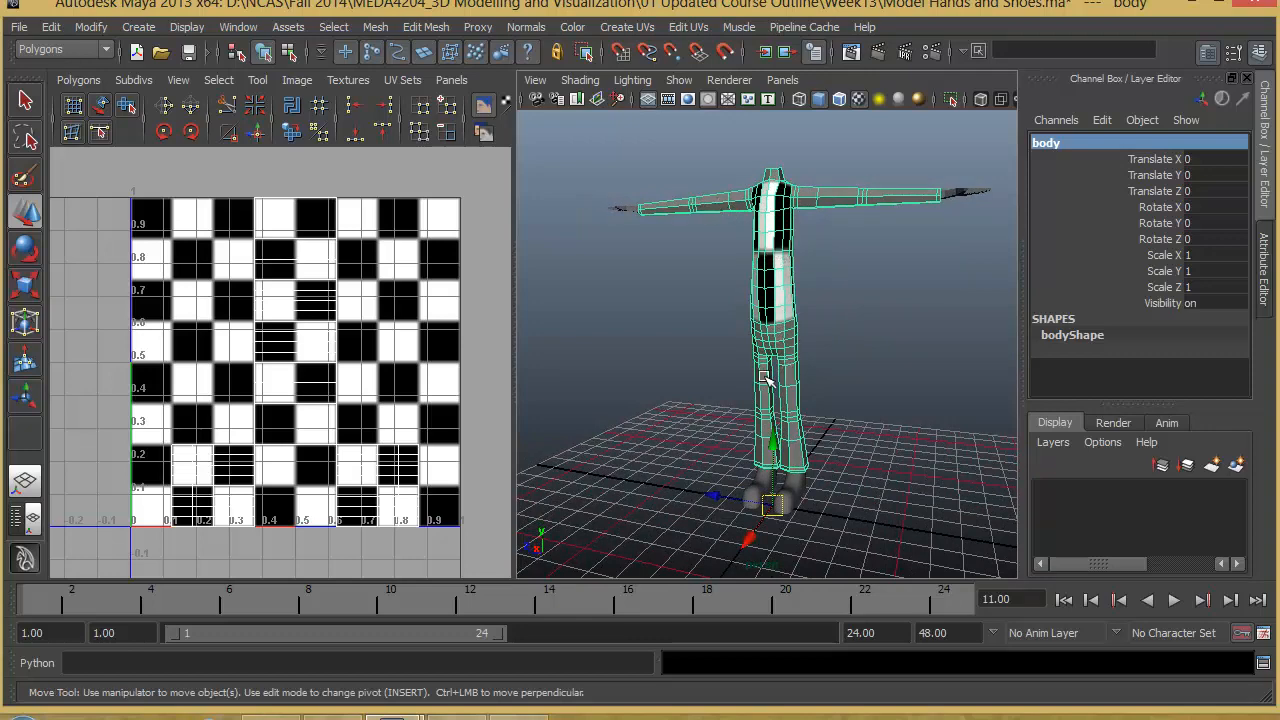
left_click_drag(764, 378, 721, 356, "alt")
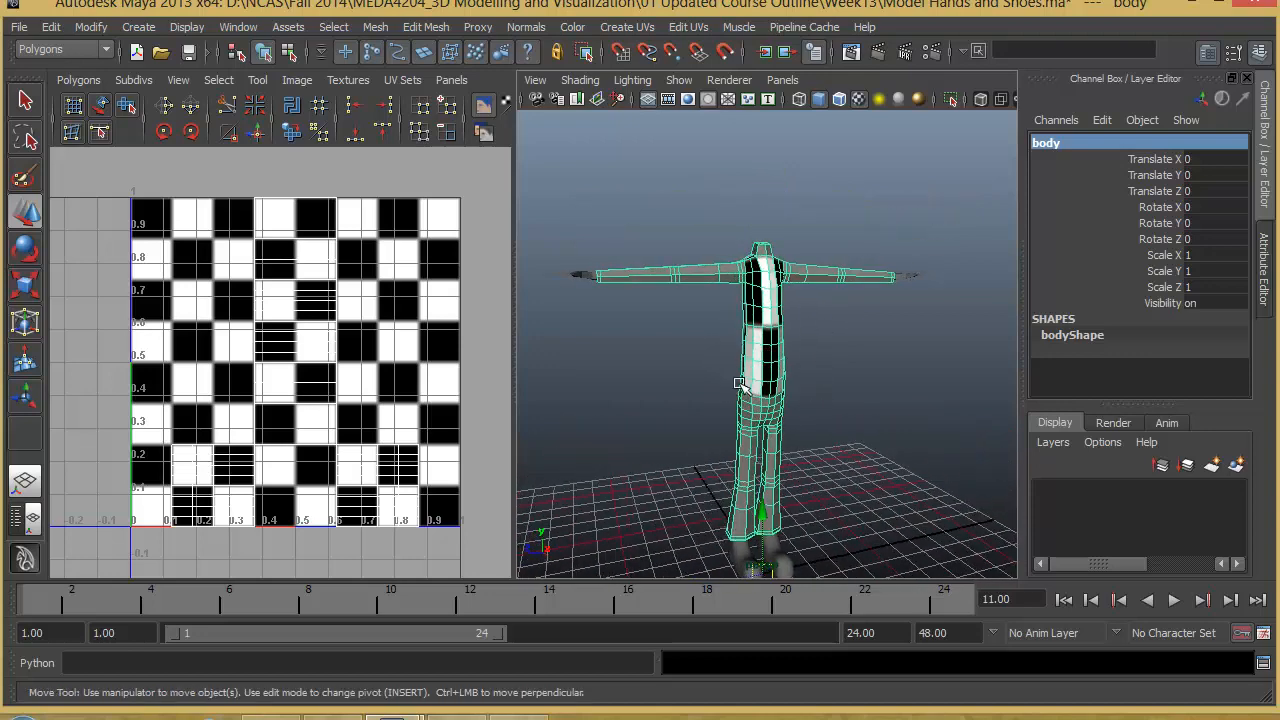
left_click_drag(740, 429, 765, 425, "alt")
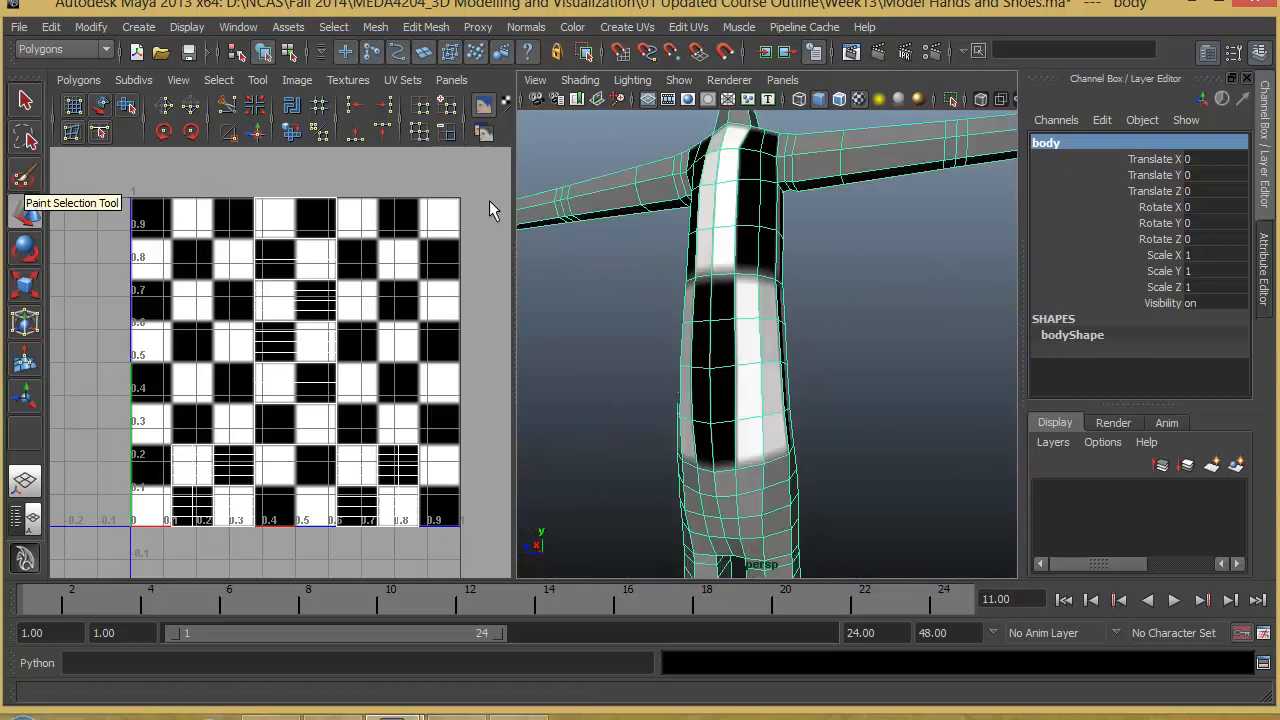
left_click_drag(744, 317, 782, 320, "alt")
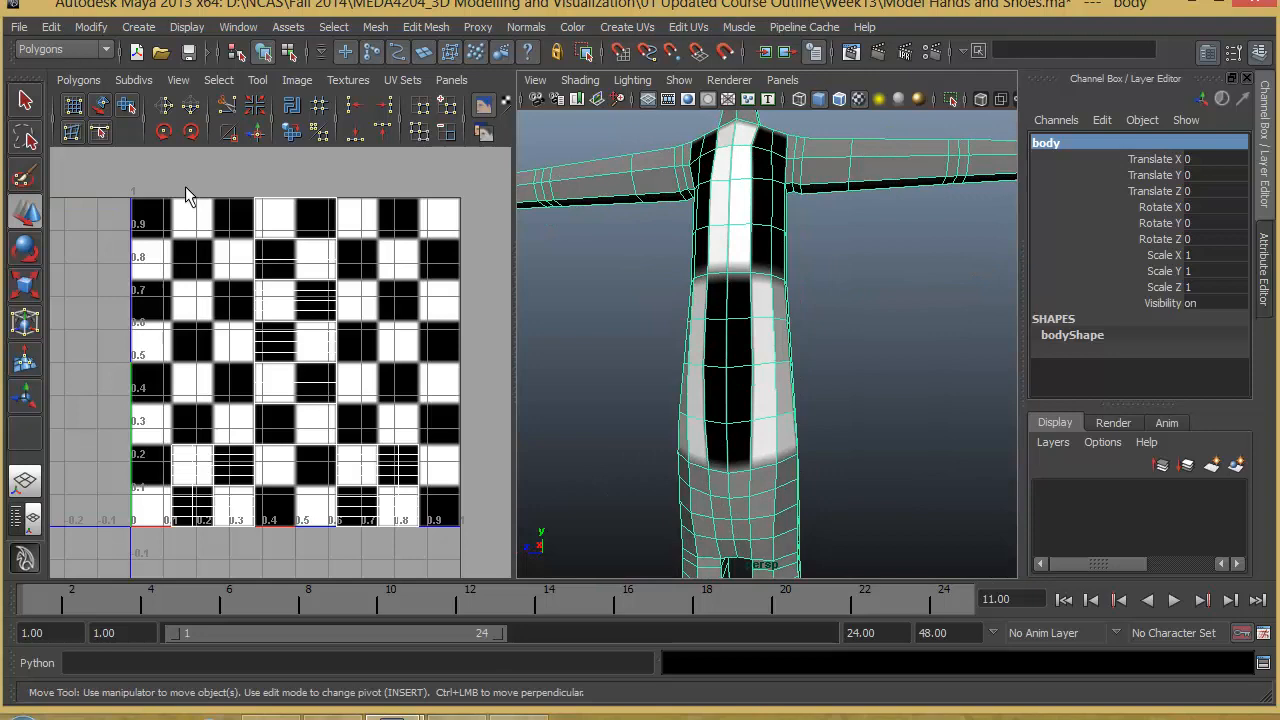
left_click(25, 178)
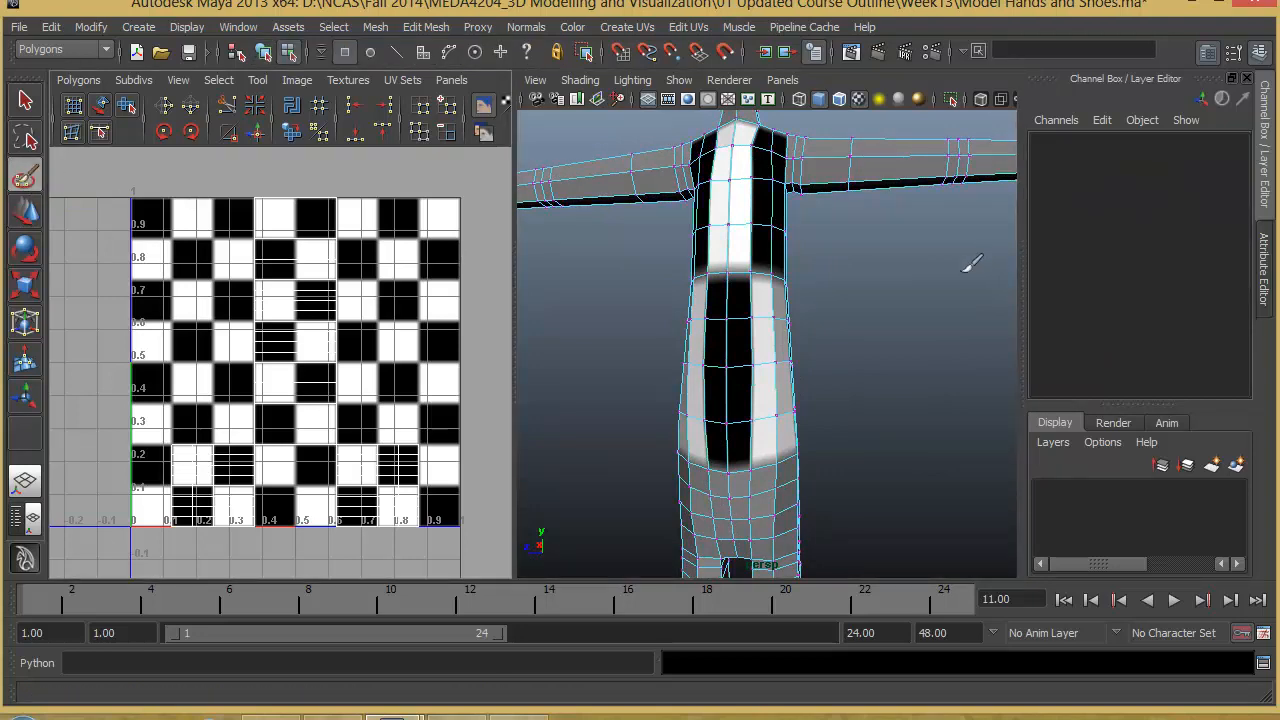
left_click_drag(971, 263, 737, 294, "alt")
right_click(745, 289)
right_click_drag(745, 312, 745, 329)
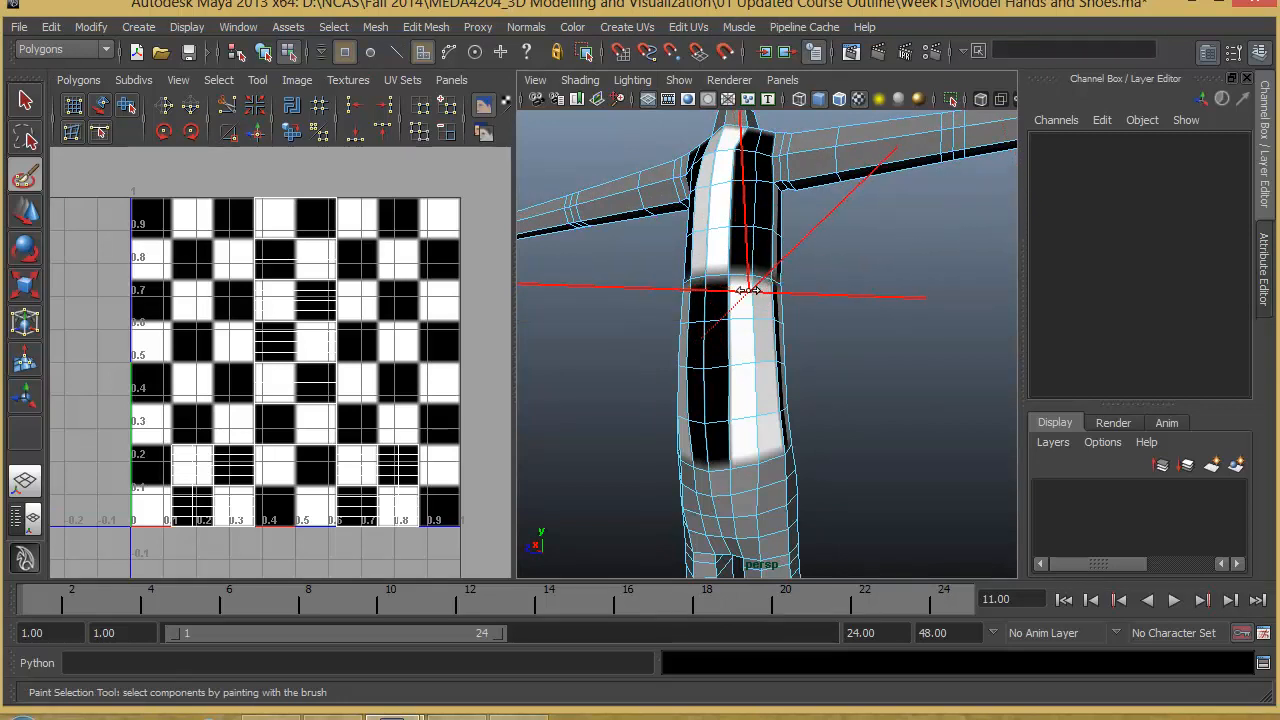
left_click_drag(748, 291, 702, 291)
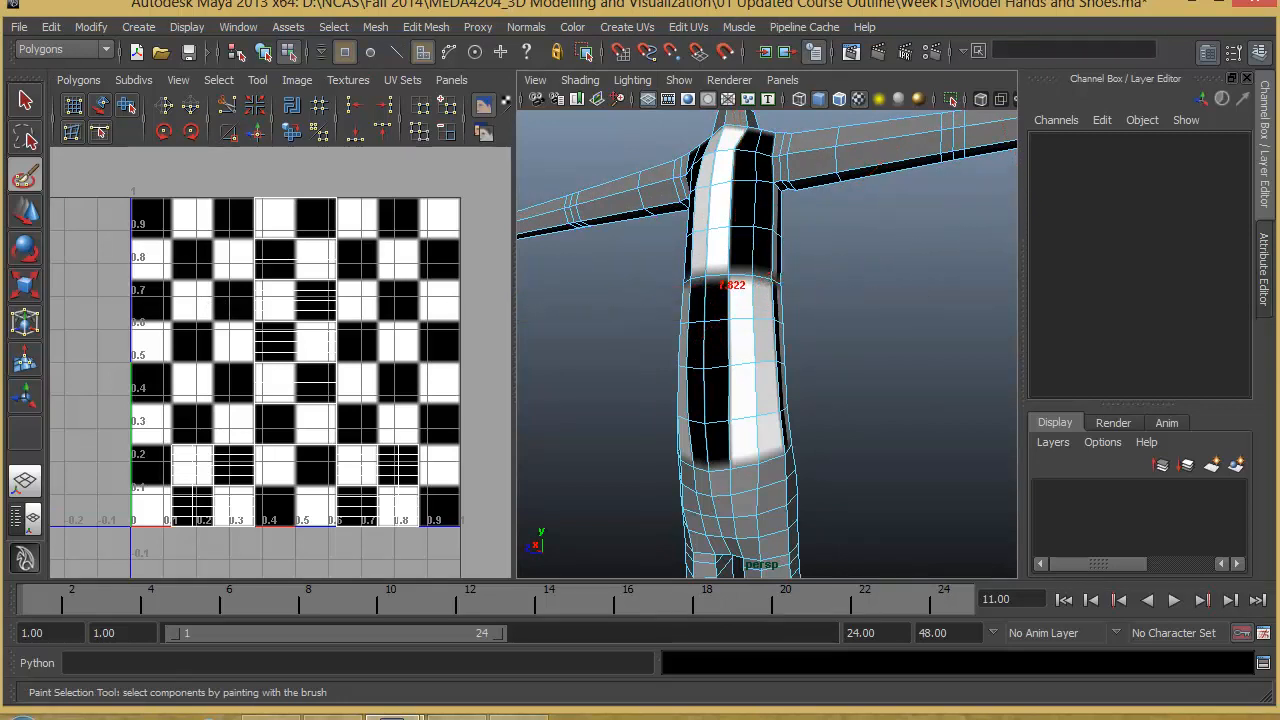
left_click_drag(749, 297, 744, 297)
right_click(745, 287)
mouse_move(749, 312)
left_mouse_down("alt")
mouse_move(771, 327)
mouse_move(735, 207)
mouse_move(737, 320)
mouse_move(766, 357)
mouse_move(737, 250)
left_mouse_up("alt")
- Paint-select the faces of the torso from the chest down to the pelvis
mouse_move(706, 415)
left_mouse_down()
mouse_move(706, 445)
mouse_move(768, 444)
mouse_move(717, 429)
mouse_move(721, 469)
mouse_move(812, 472)
mouse_move(778, 441)
mouse_move(727, 524)
left_mouse_up()
mouse_move(727, 524)
left_mouse_down("alt")
mouse_move(832, 522)
mouse_move(680, 515)
mouse_move(743, 521)
left_mouse_up("alt")
left_click_drag(743, 521, 830, 520, "alt")
left_click_drag(728, 499, 734, 215)
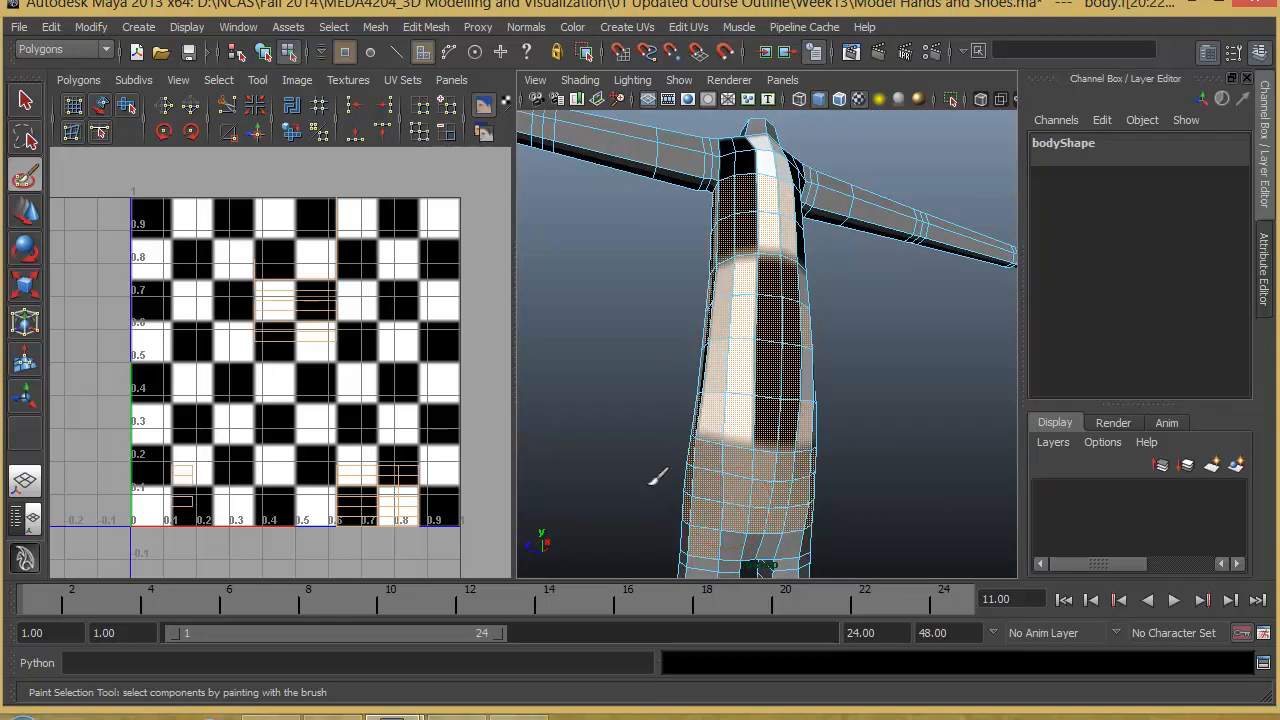
mouse_move(655, 475)
left_mouse_down("alt")
mouse_move(891, 337)
mouse_move(917, 396)
left_mouse_up("alt")
mouse_move(838, 398)
left_mouse_down()
mouse_move(848, 285)
mouse_move(836, 180)
left_mouse_up()
left_click_drag(752, 262, 818, 283, "alt")
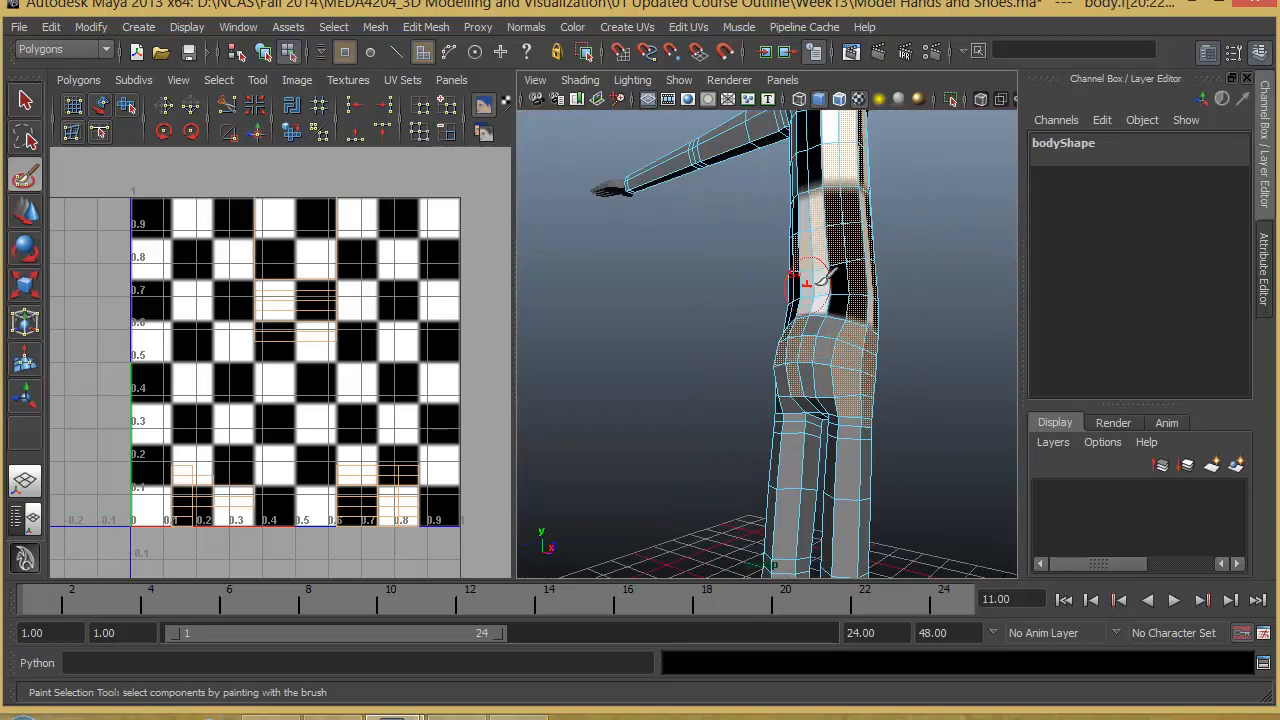
- Add the remaining faces along the torso's sides and around the hips to the painted selection
mouse_move(852, 376)
left_mouse_down()
mouse_move(857, 391)
mouse_move(848, 375)
left_mouse_up()
right_click_drag(848, 375, 921, 414, "alt")
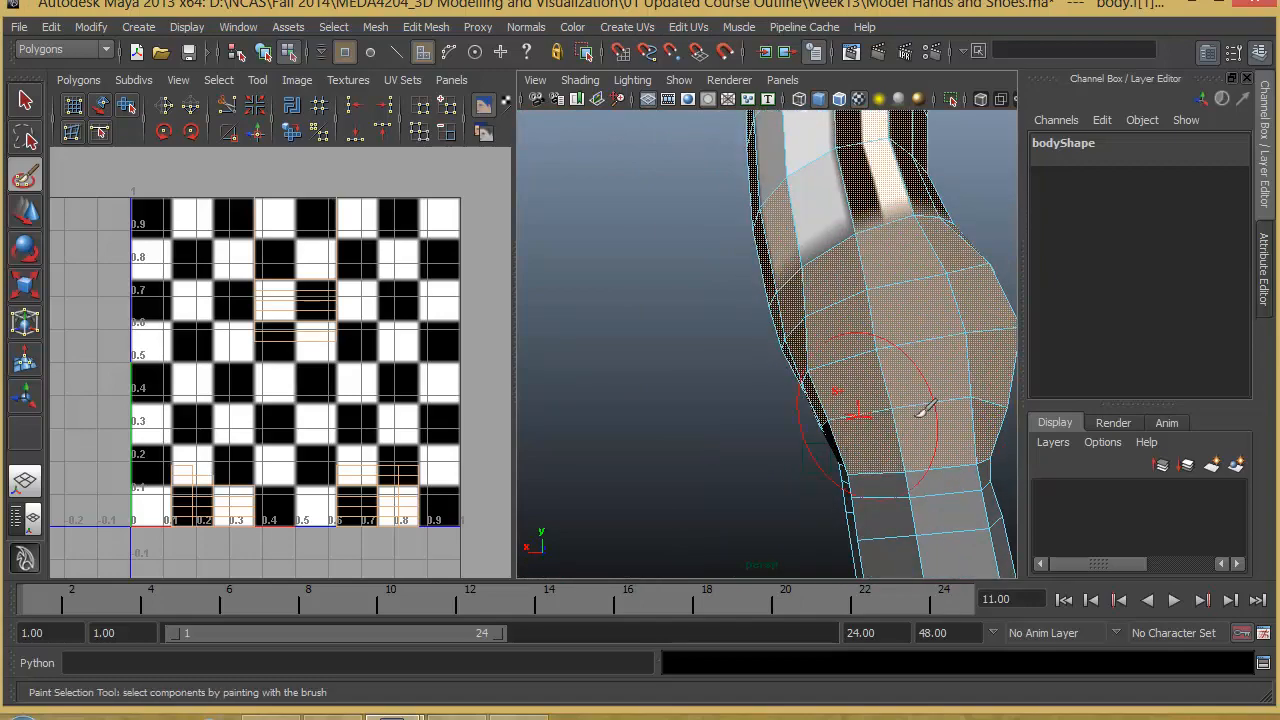
mouse_move(921, 414)
left_mouse_down("alt")
mouse_move(675, 418)
mouse_move(765, 465)
left_mouse_up("alt")
right_click_drag(830, 480, 808, 486, "alt")
mouse_move(808, 486)
left_mouse_down("alt")
mouse_move(777, 280)
mouse_move(865, 400)
left_mouse_up("alt")
left_click_drag(865, 440, 880, 270)
- Extend the painted face selection over the upper torso and shoulders to where the arms begin
left_click_drag(713, 268, 686, 252, "alt")
mouse_move(771, 383)
left_mouse_down("alt")
mouse_move(891, 300)
mouse_move(797, 214)
mouse_move(782, 420)
left_mouse_up("alt")
mouse_move(782, 420)
left_mouse_down("alt")
mouse_move(774, 474)
mouse_move(725, 395)
mouse_move(723, 291)
mouse_move(749, 251)
mouse_move(771, 343)
mouse_move(796, 258)
mouse_move(940, 366)
mouse_move(757, 414)
mouse_move(946, 423)
mouse_move(783, 366)
left_mouse_up("alt")
right_click_drag(779, 316, 697, 300, "alt")
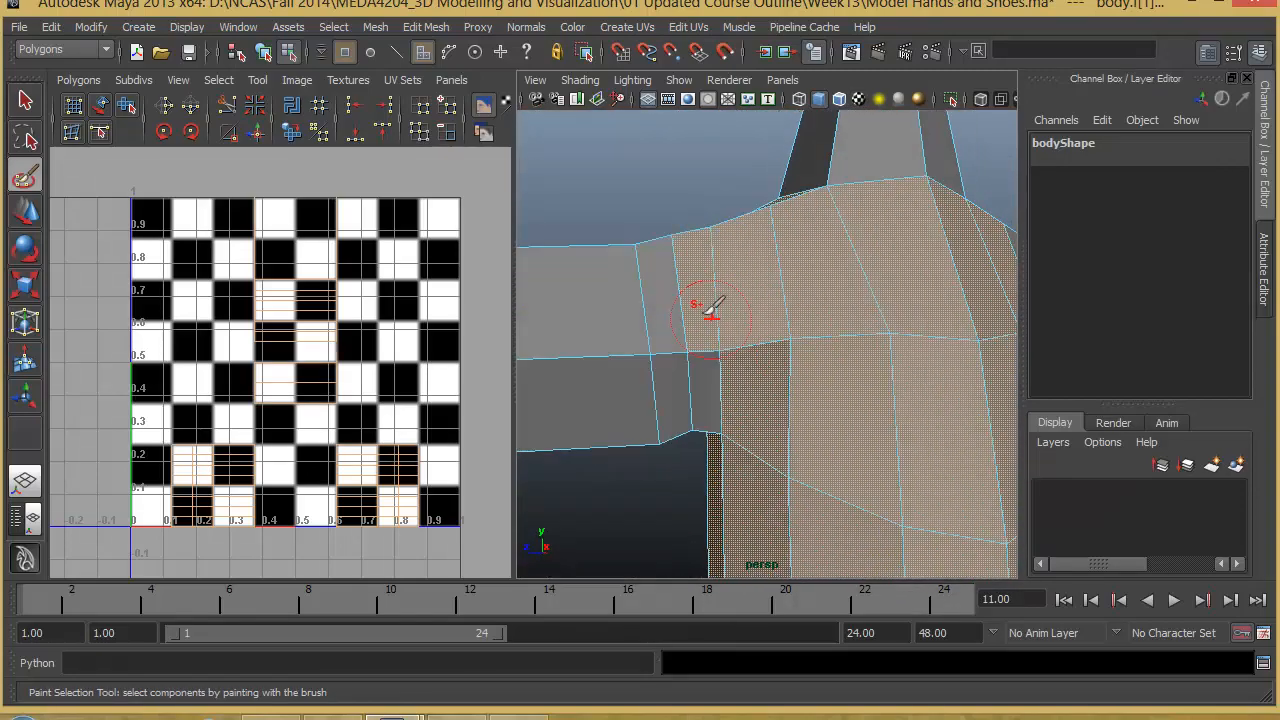
left_click_drag(697, 300, 720, 377, "alt")
right_click_drag(720, 377, 646, 402, "alt")
- Extend the painted face selection to the lower pelvis edge above the legs and up to the neck
left_click_drag(646, 402, 780, 350, "alt")
right_click_drag(780, 350, 1000, 289, "alt")
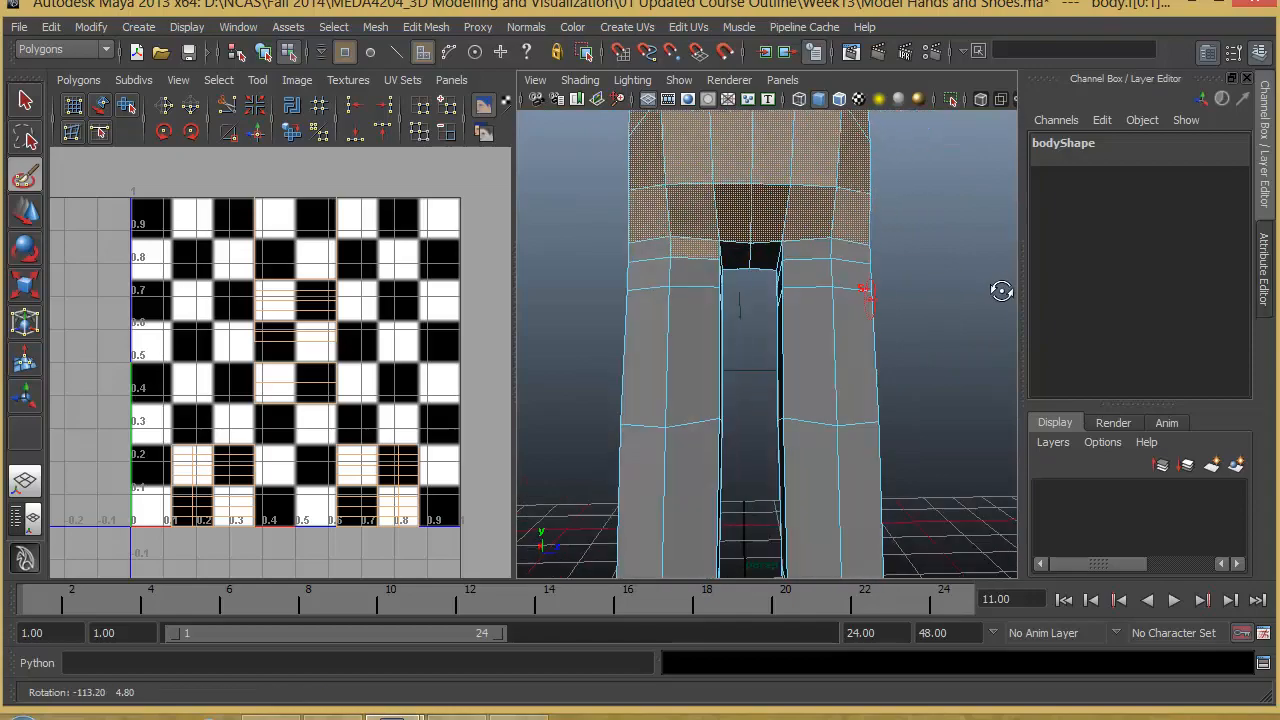
left_click_drag(1000, 289, 777, 446, "alt")
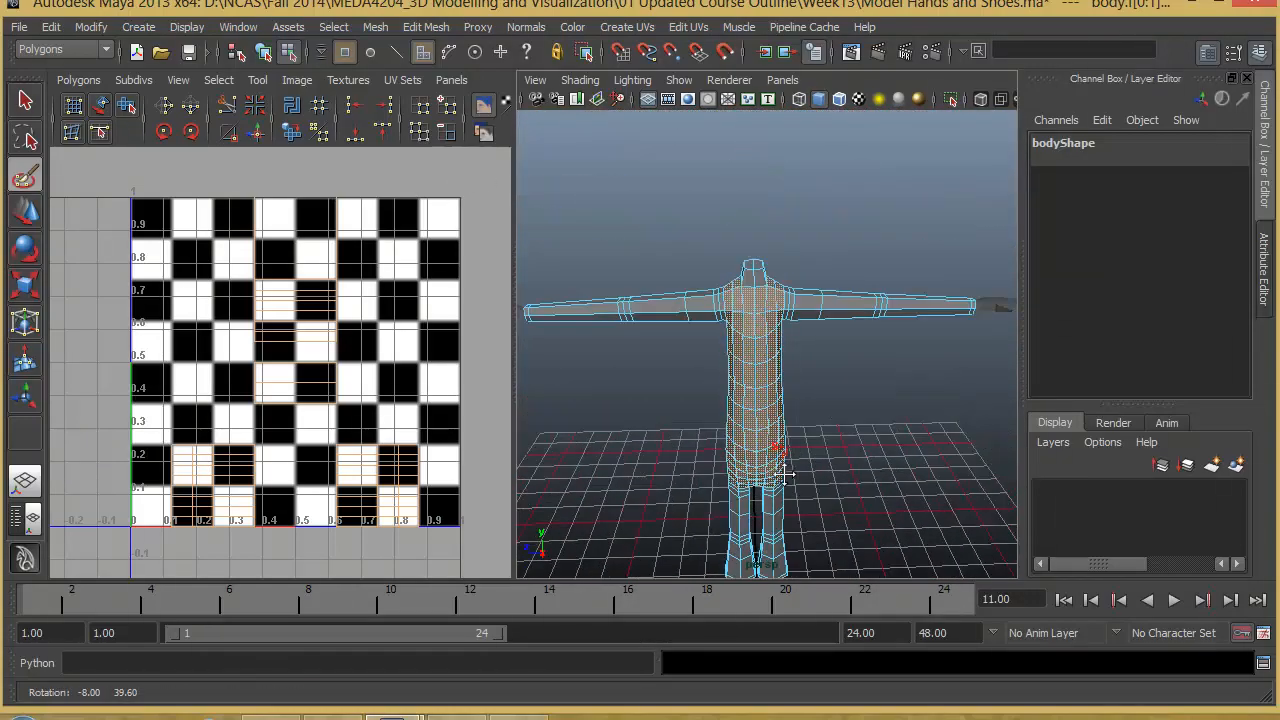
scroll(790, 430, "up", 5)
mouse_move(843, 340)
left_mouse_down("alt")
mouse_move(770, 436)
mouse_move(769, 399)
mouse_move(843, 360)
mouse_move(674, 389)
mouse_move(574, 353)
mouse_move(520, 363)
mouse_move(681, 262)
mouse_move(820, 218)
left_mouse_up("alt")
left_click_drag(766, 268, 491, 451, "alt")
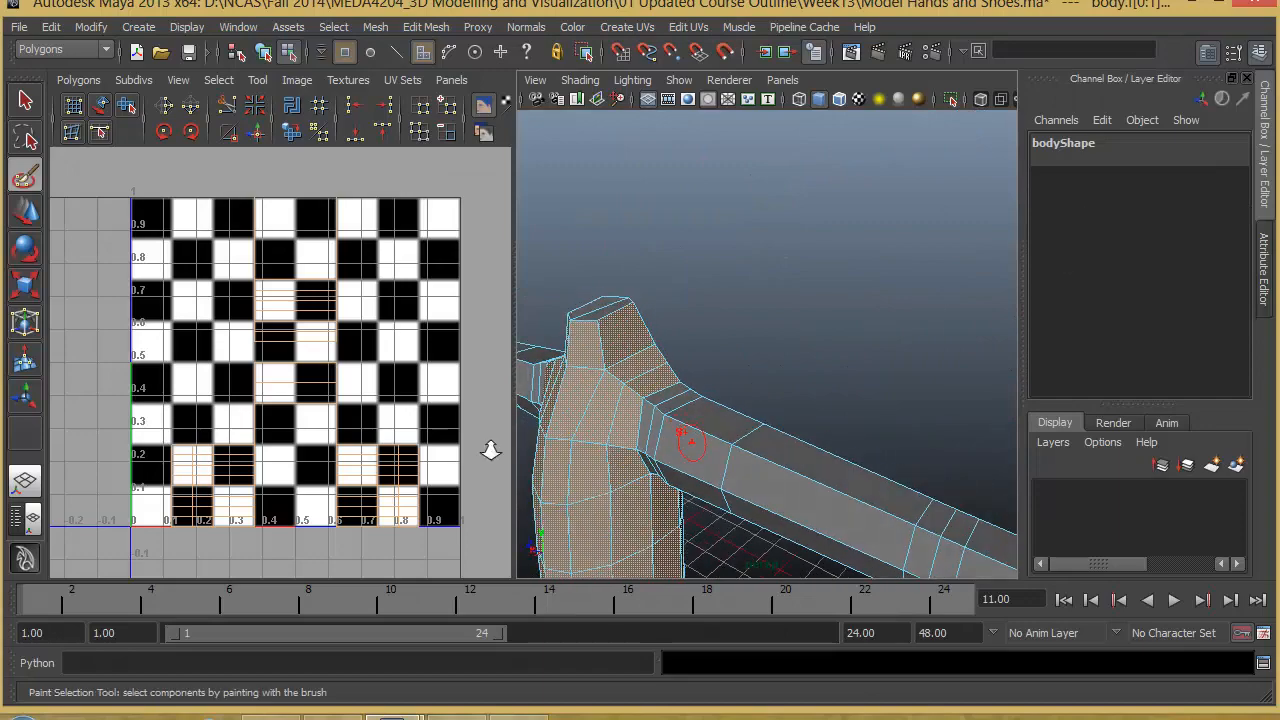
- Inspect the torso face selection from all around the body for missed or stray faces
scroll(491, 451, "down", 8)
middle_click_drag(714, 494, 750, 412, "alt")
left_click_drag(750, 412, 853, 464, "alt")
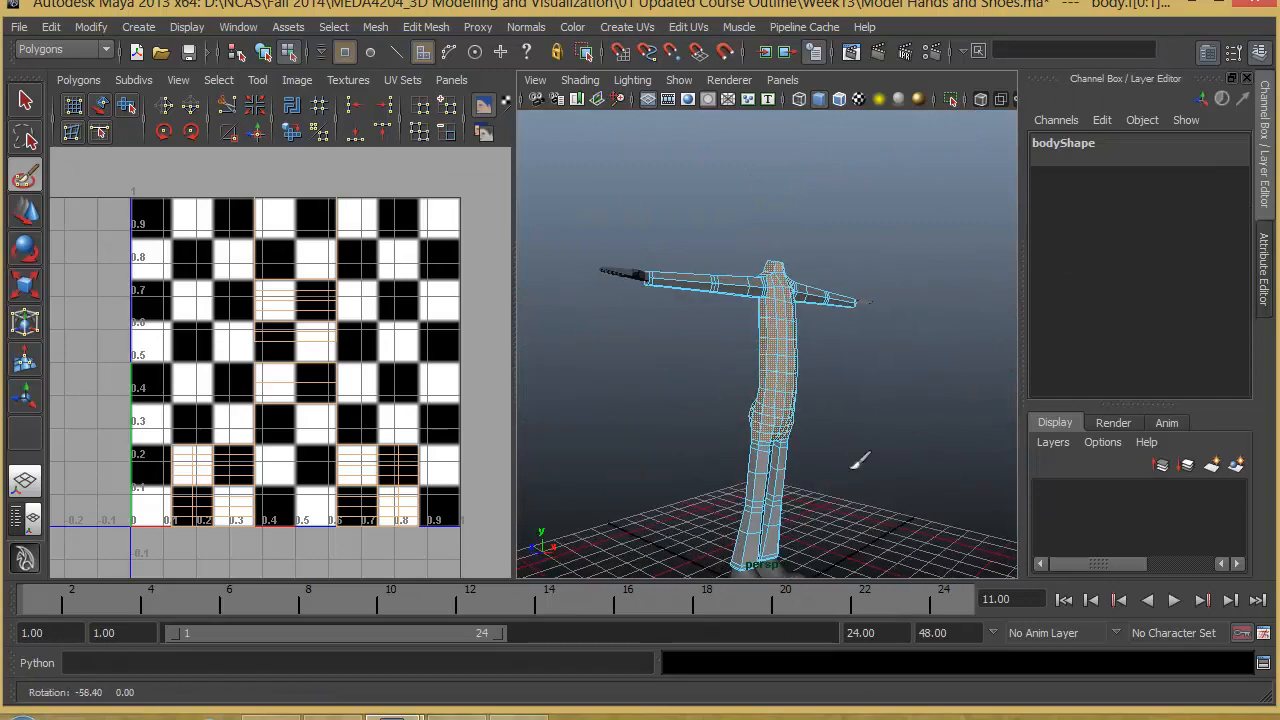
scroll(854, 434, "up", 4)
middle_click_drag(854, 434, 864, 405, "alt")
left_click_drag(864, 405, 804, 395, "alt")
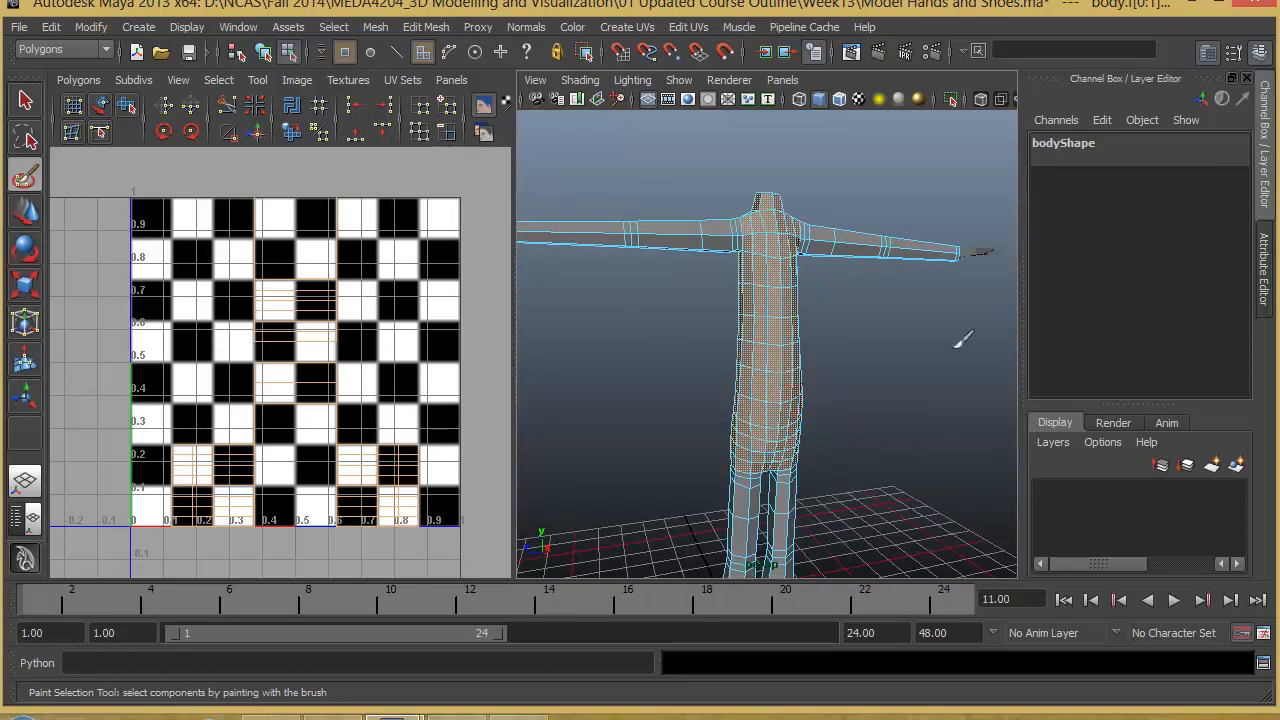
left_click_drag(852, 330, 848, 370, "alt")
middle_click_drag(864, 374, 846, 315, "alt")
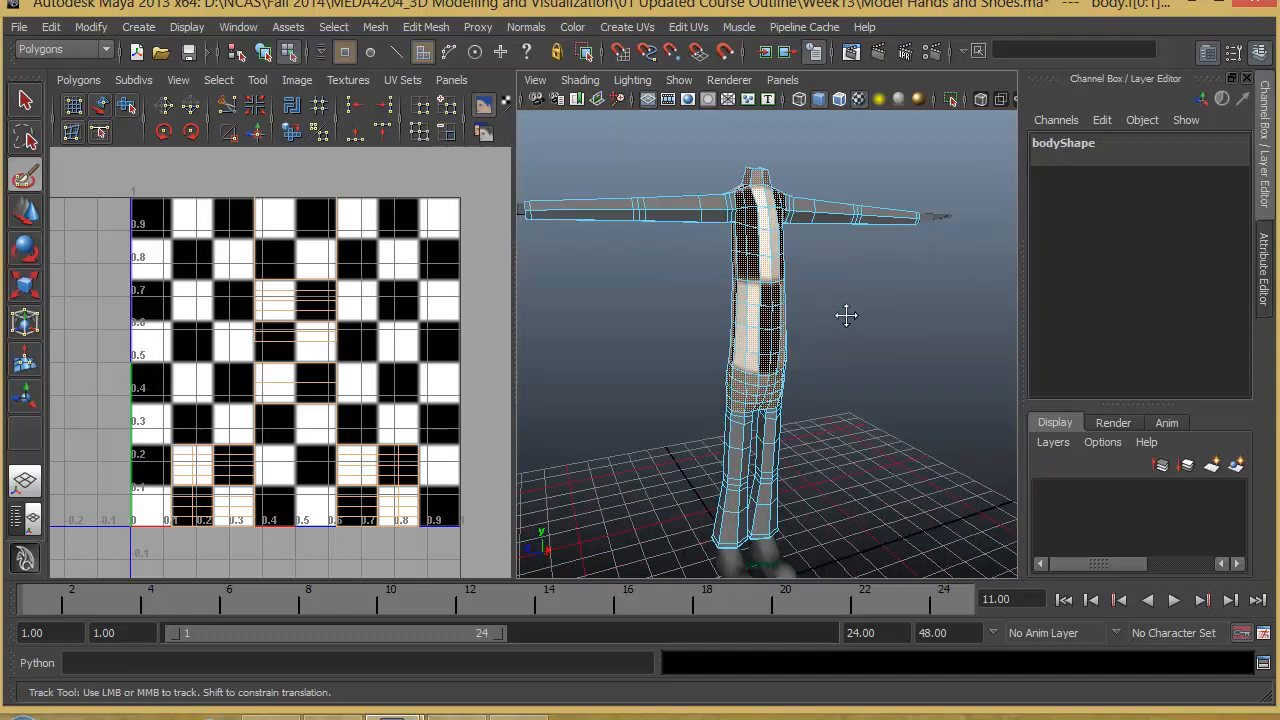
left_click_drag(846, 315, 826, 334, "alt")
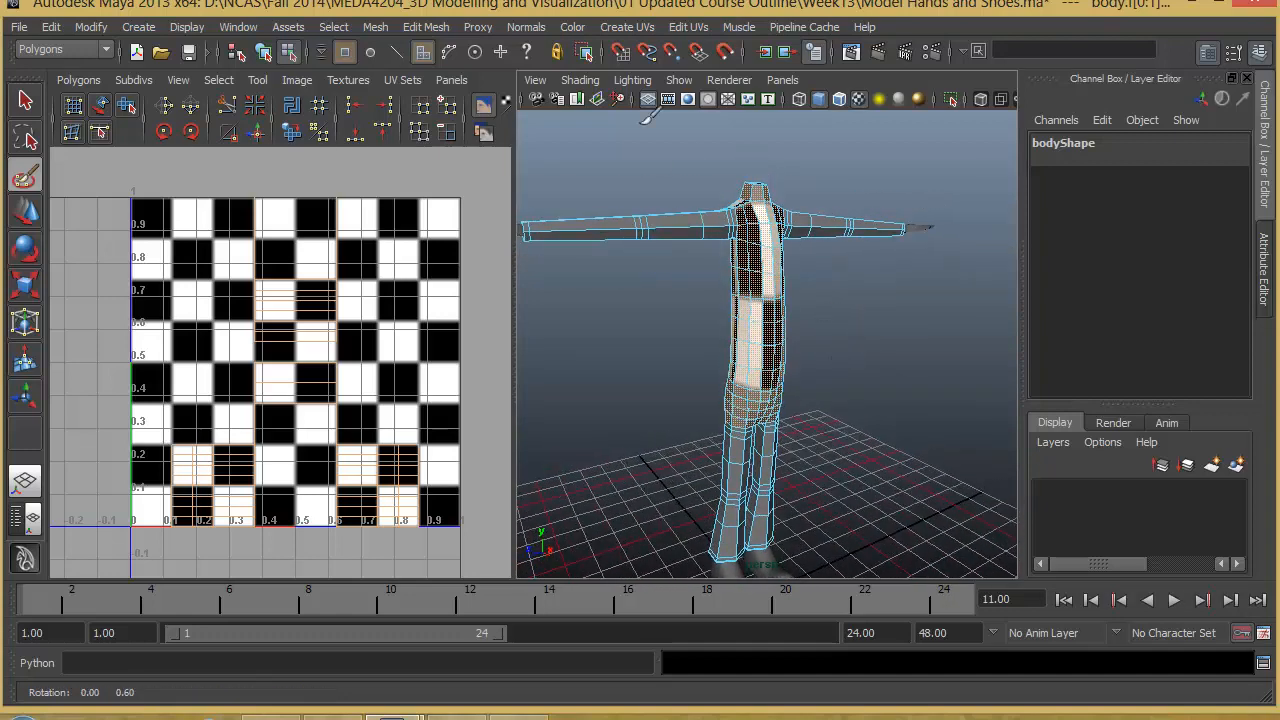
- Apply a cylindrical UV projection to the selected torso faces and widen its horizontal sweep to about 313 degrees
left_click(634, 28)
left_click(663, 74)
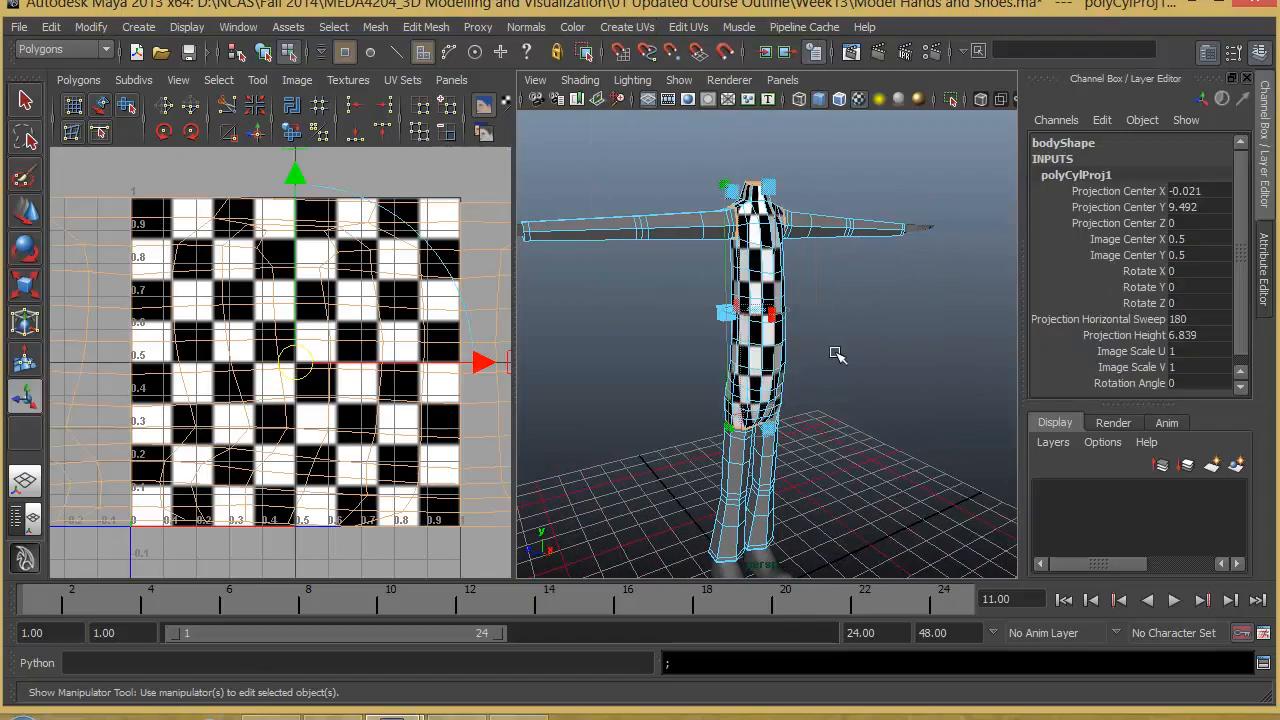
left_click_drag(837, 354, 765, 272, "alt")
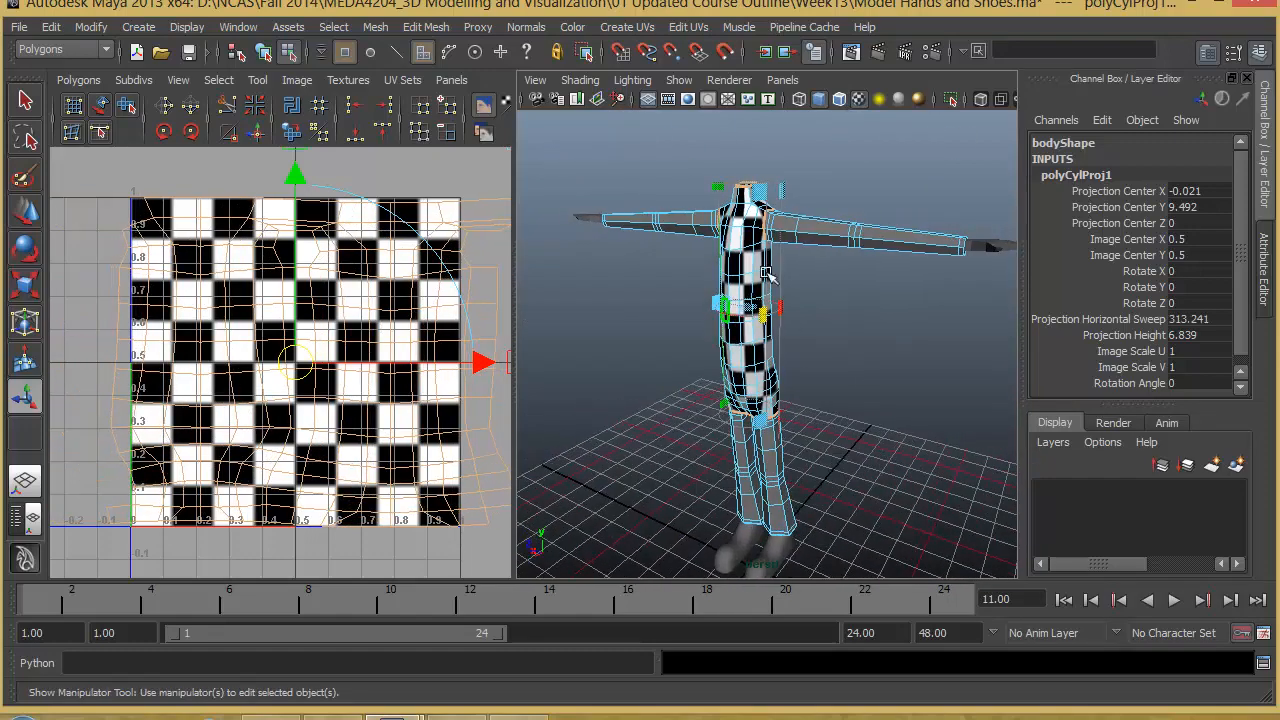
left_click_drag(777, 320, 663, 333, "alt")
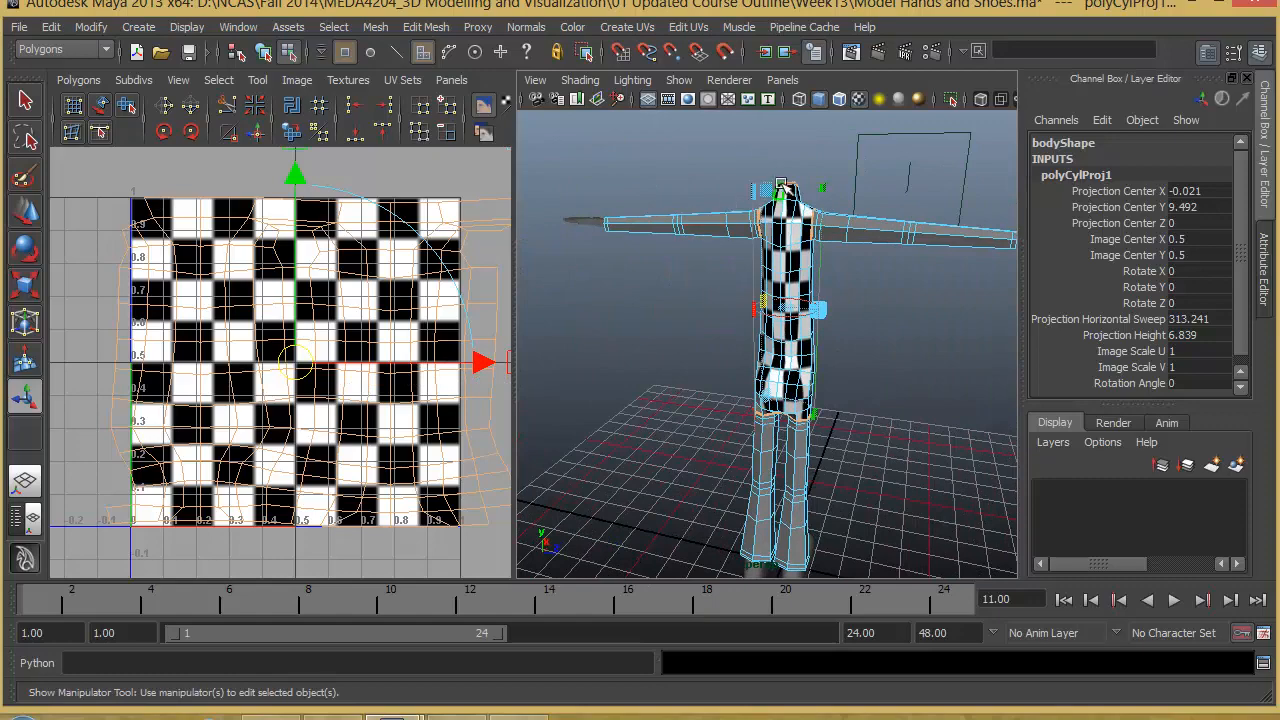
- Rotate the cylindrical projection to about 95.5 degrees around Y and widen its horizontal sweep to about 352 degrees
left_click_drag(889, 370, 808, 272, "alt")
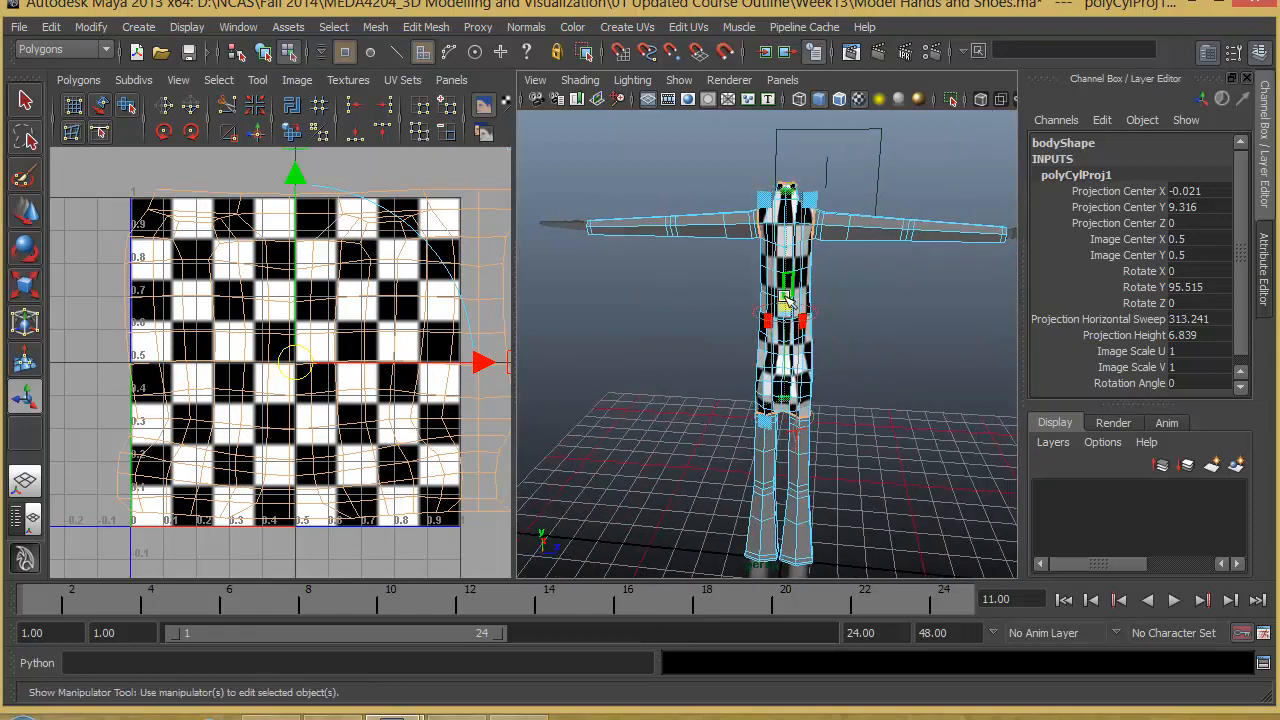
scroll(866, 363, "up", 6)
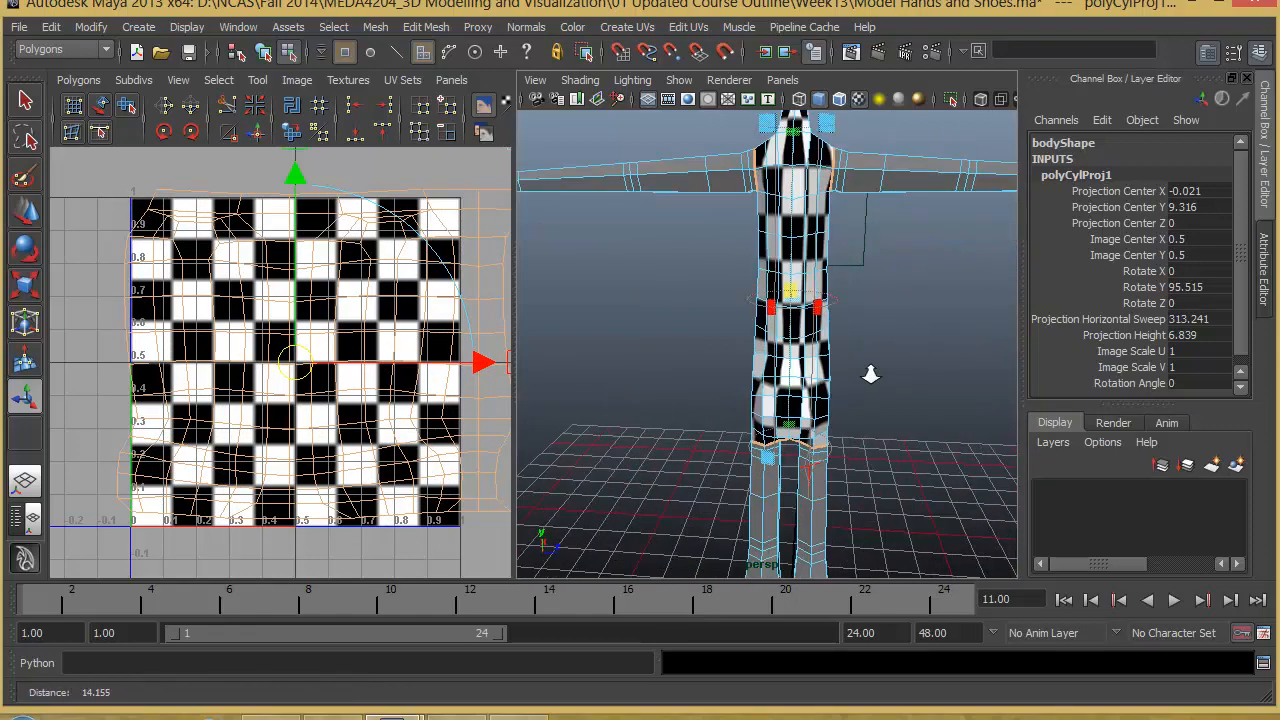
left_click_drag(827, 305, 618, 334)
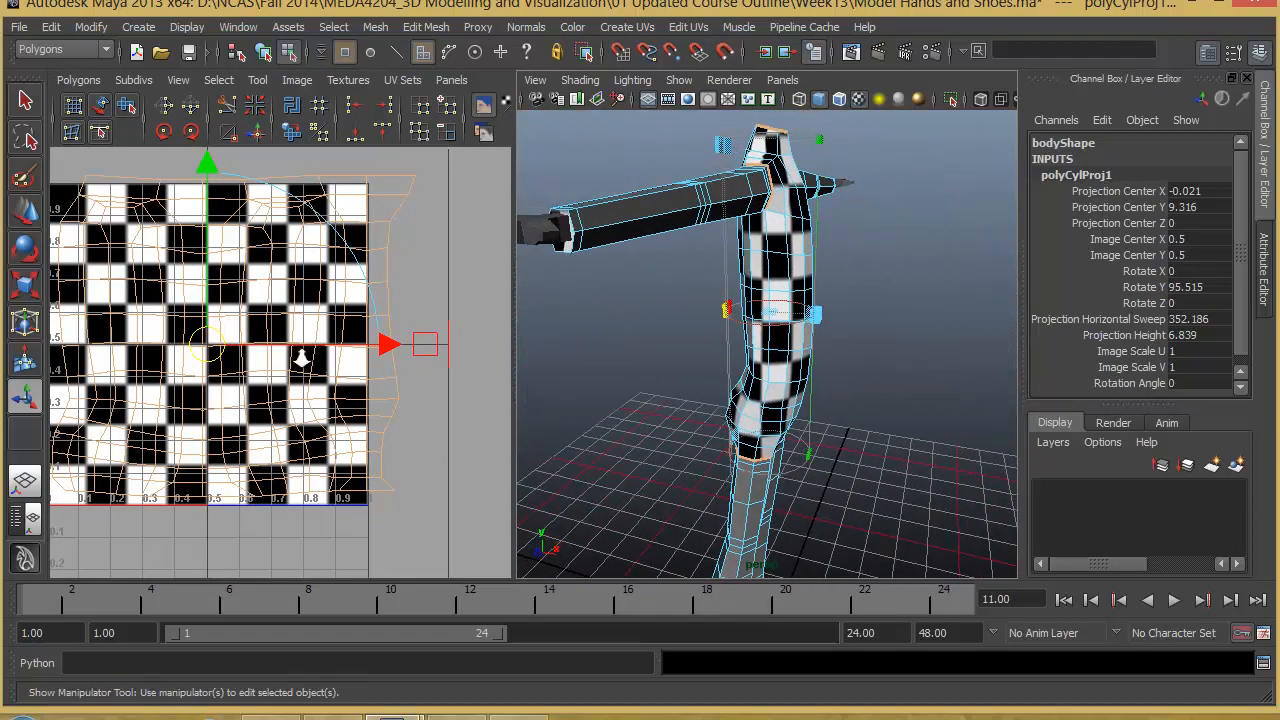
- Hide the checker image in the UV editor so only the torso's UV wireframe is displayed
scroll(300, 357, "down", 3)
middle_click_drag(168, 346, 225, 336, "alt")
scroll(224, 335, "down", 1)
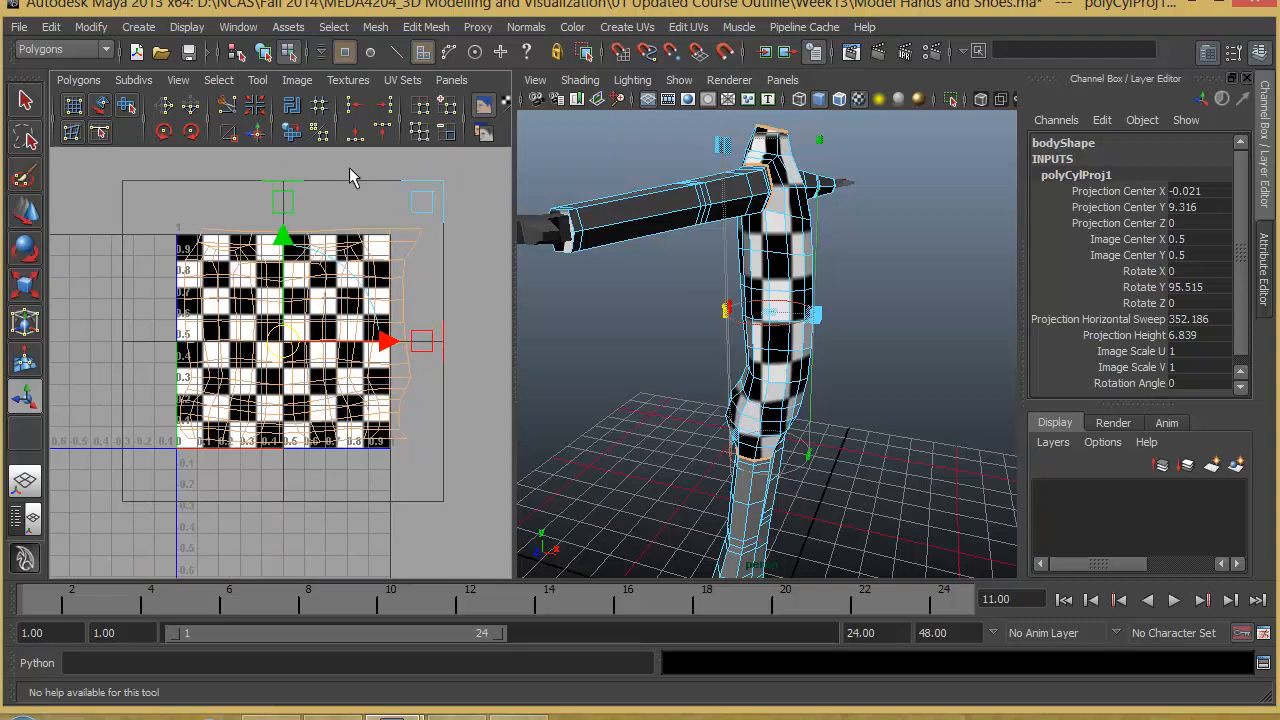
left_click(483, 108)
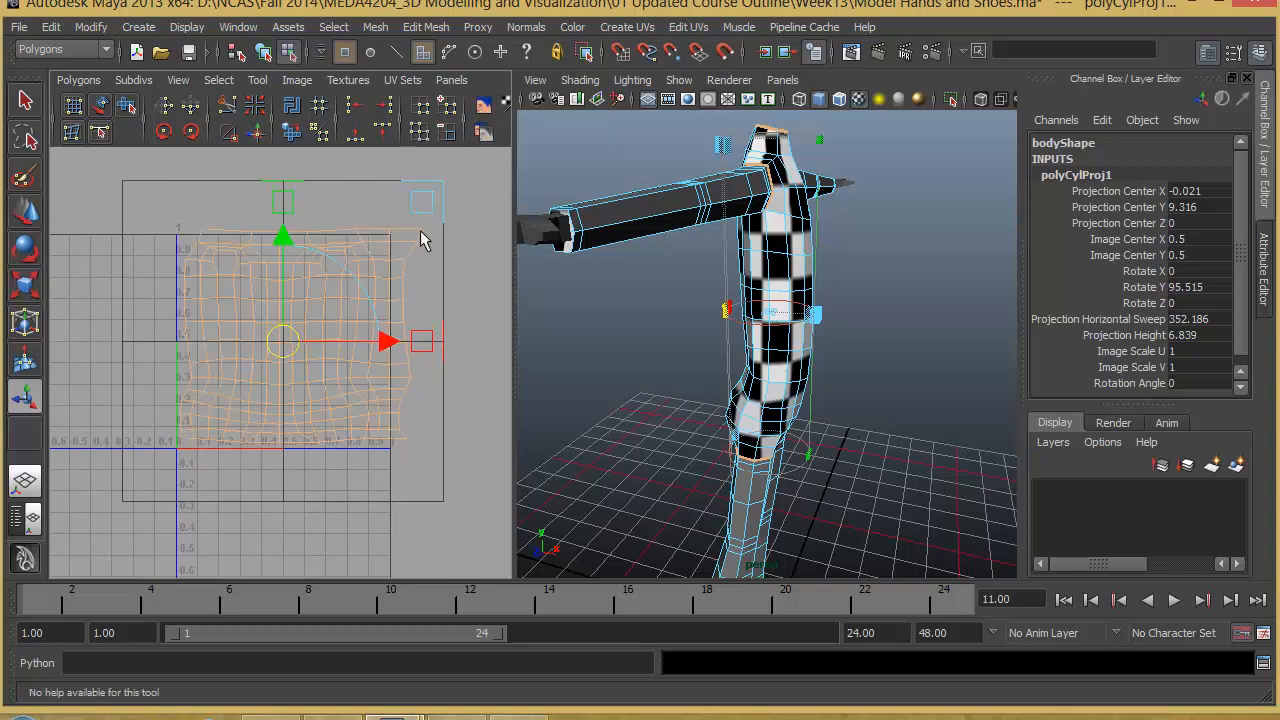
scroll(290, 232, "up", 2)
middle_click_drag(325, 287, 348, 357, "alt")
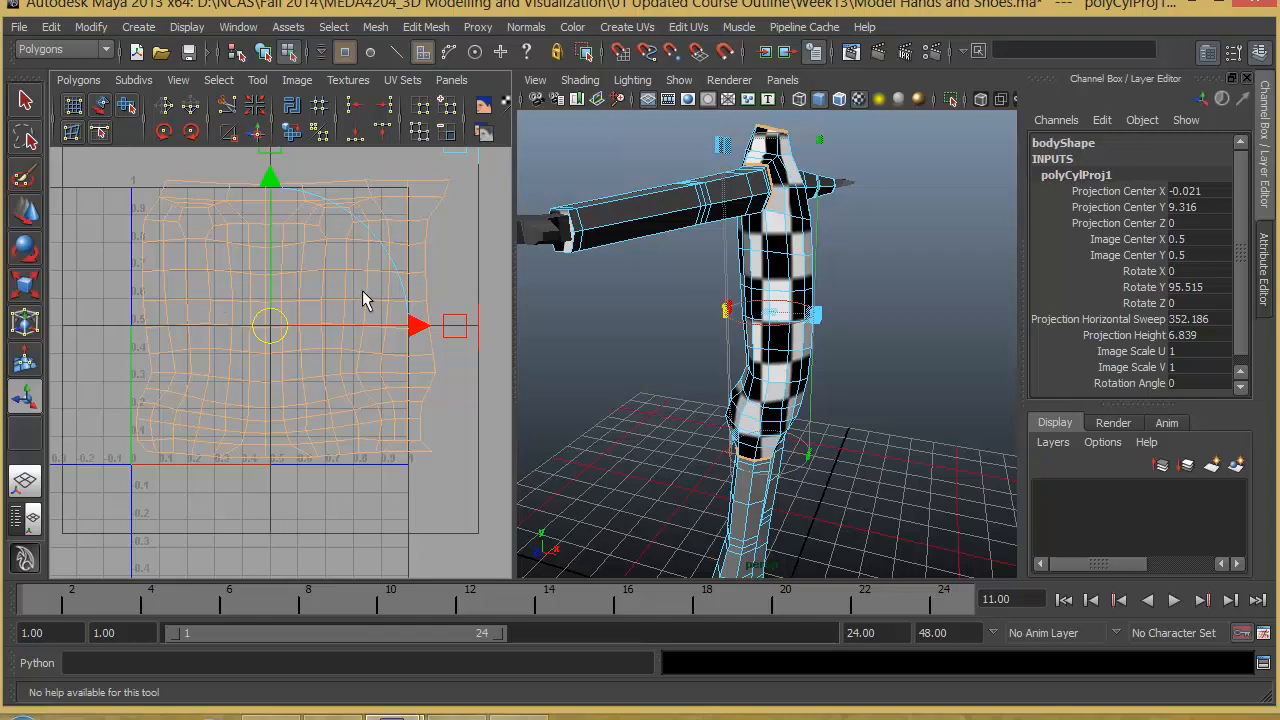
- Turn the cylindrical projection to about 87.4 degrees around Y to line up the torso's UV seam
left_click_drag(801, 405, 834, 396, "alt")
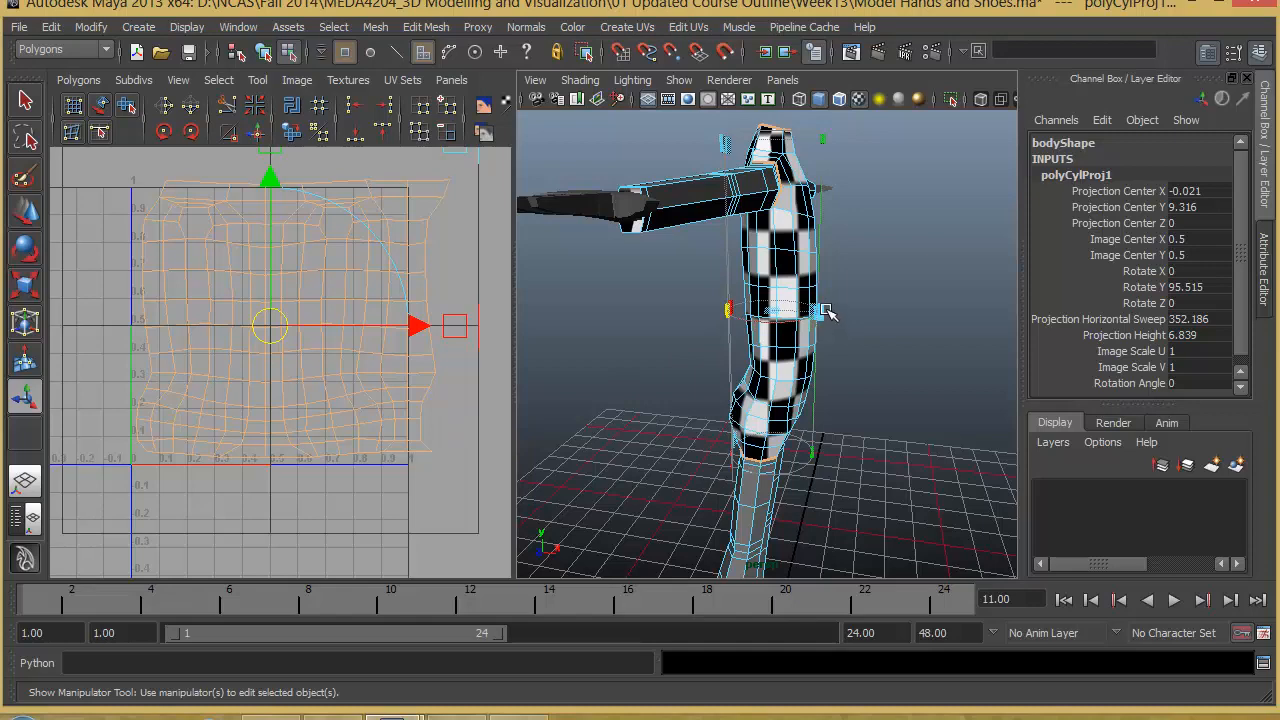
left_click_drag(826, 313, 785, 316, "alt")
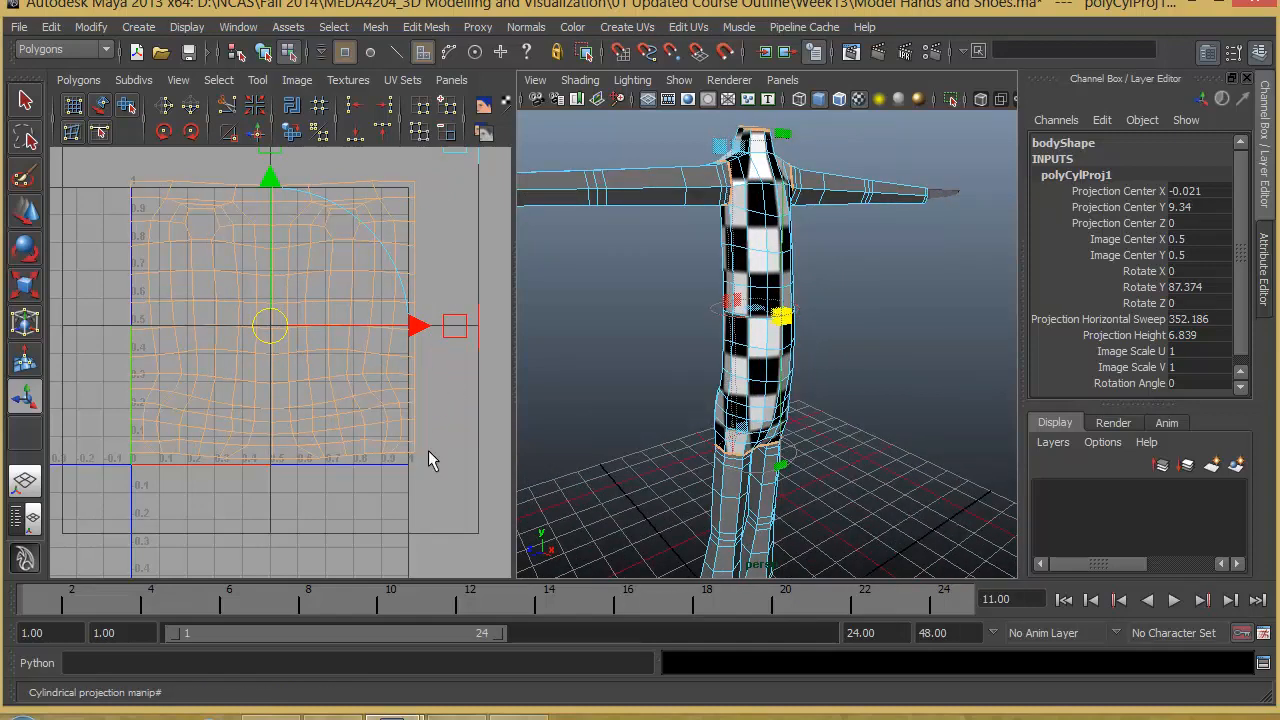
- Examine the projected checker pattern around the torso, hips and shoulders for stretching and seam placement
left_click_drag(840, 420, 668, 362, "alt")
right_click_drag(668, 362, 808, 451, "alt")
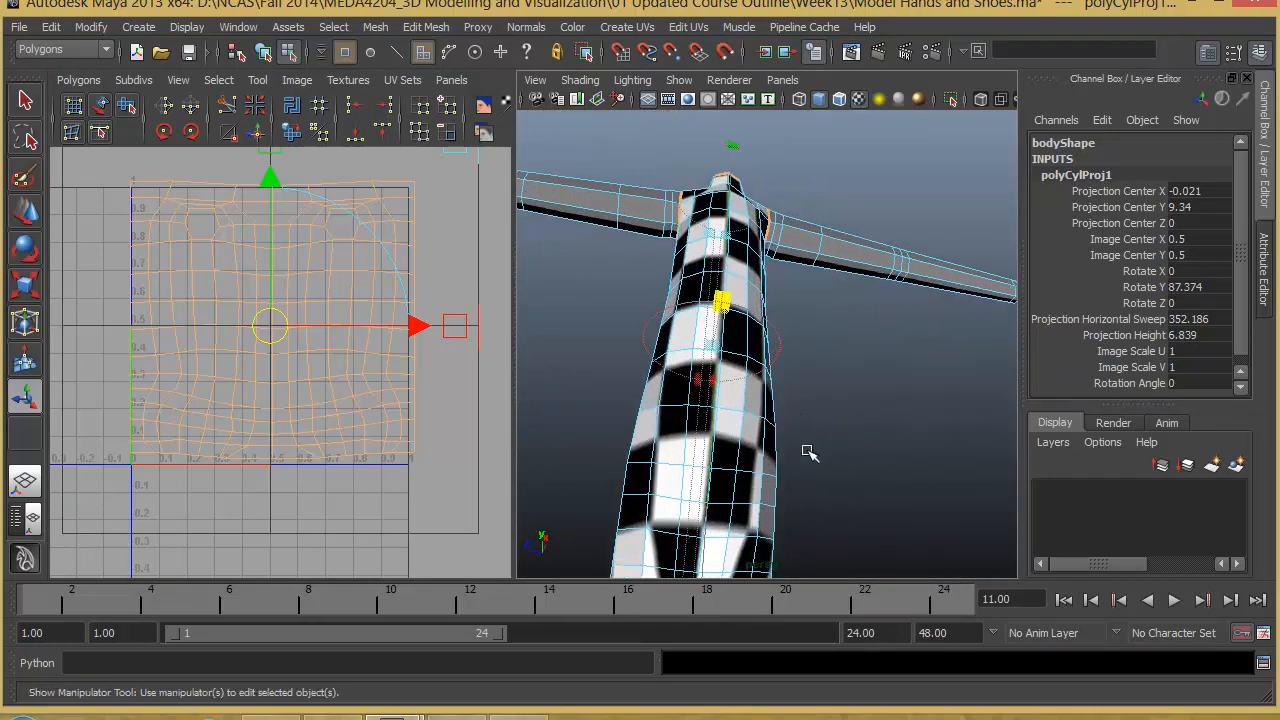
left_click_drag(808, 451, 714, 482, "alt")
middle_click_drag(714, 482, 793, 431, "alt")
left_click_drag(795, 432, 694, 448, "alt")
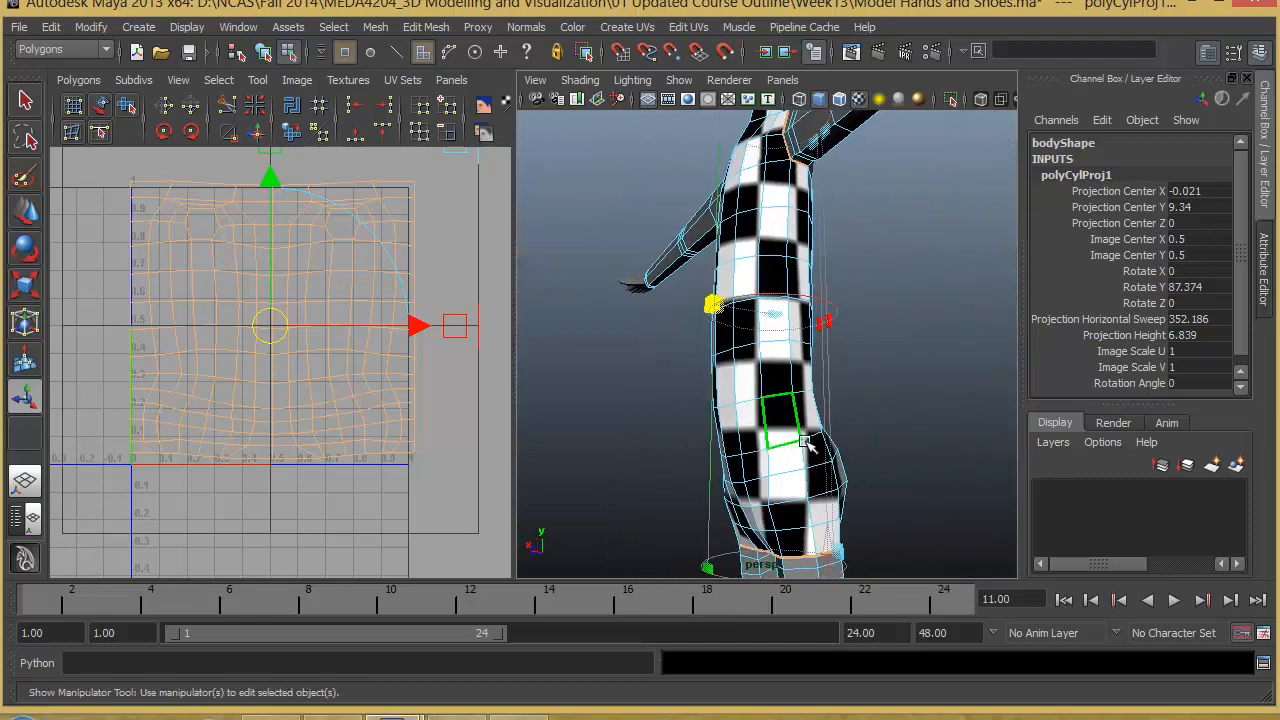
left_click_drag(782, 457, 878, 433, "alt")
right_click_drag(877, 433, 843, 437, "alt")
left_click_drag(843, 437, 890, 440, "alt")
right_click_drag(890, 440, 948, 440, "alt")
middle_click_drag(880, 421, 879, 416, "alt")
right_click_drag(879, 416, 815, 392, "alt")
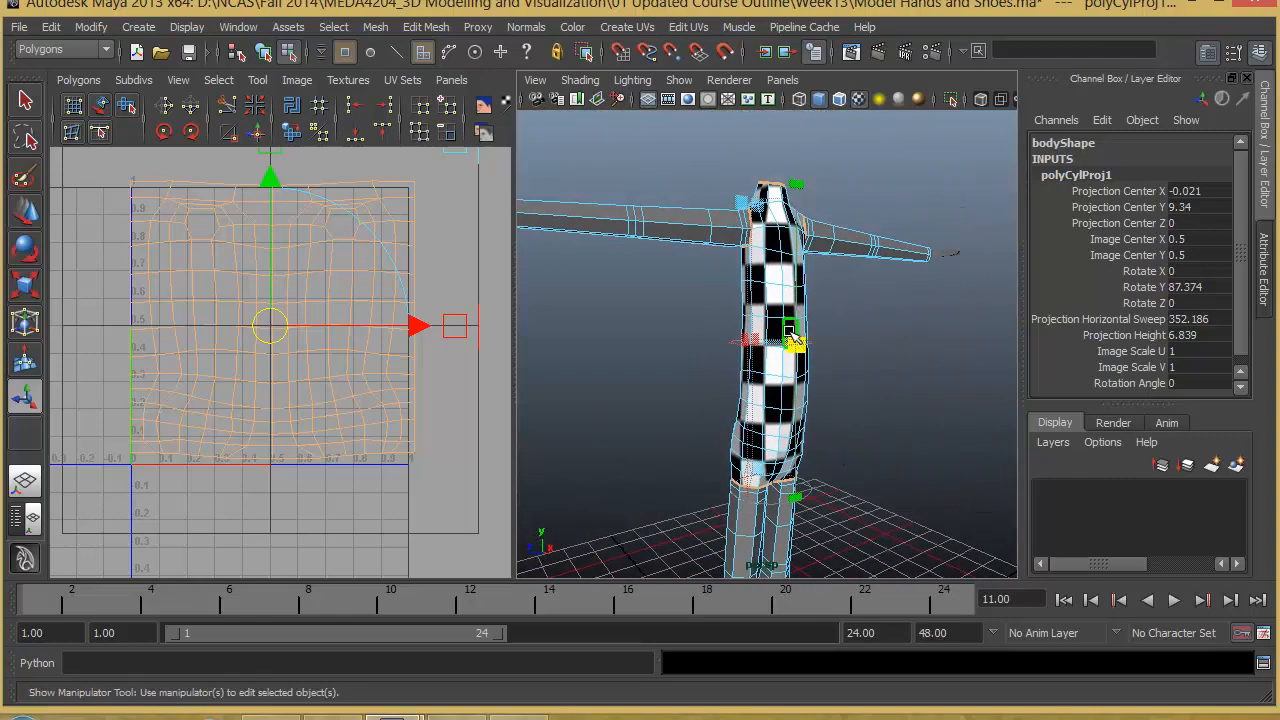
left_click_drag(758, 383, 709, 403, "alt")
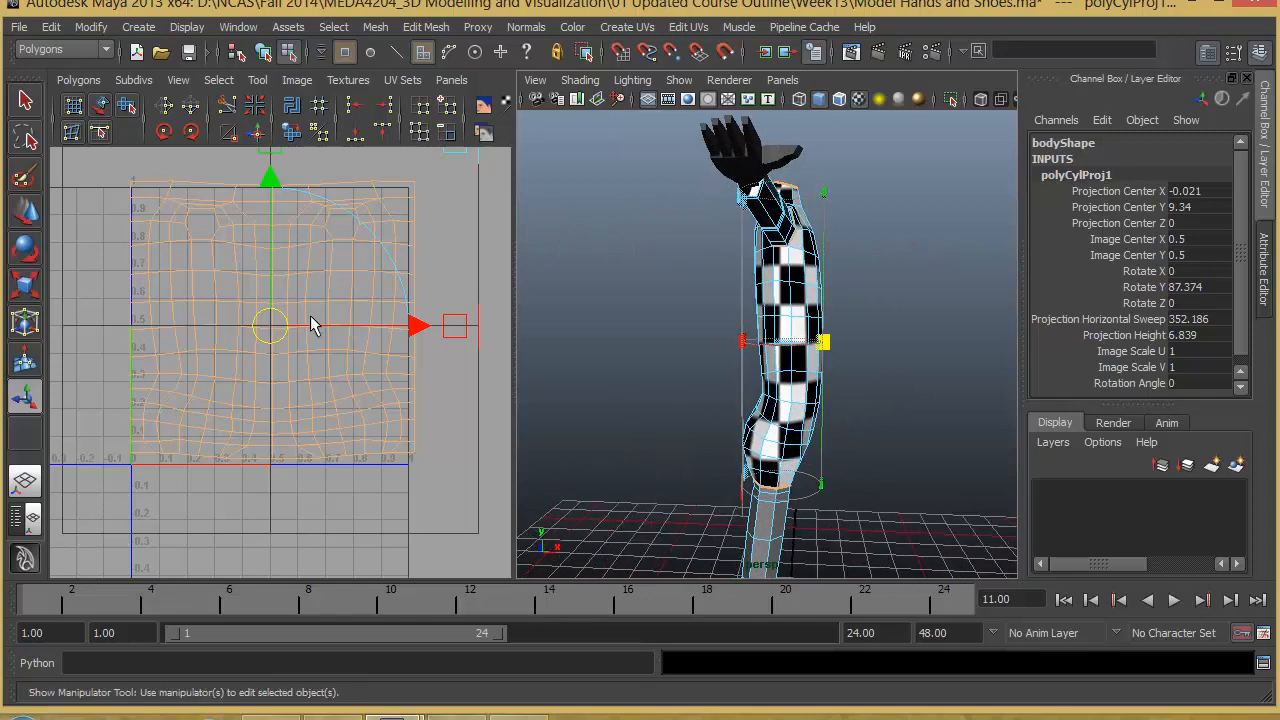
- Switch to UV component selection and select all UVs of the torso shell
right_click_drag(331, 300, 215, 322)
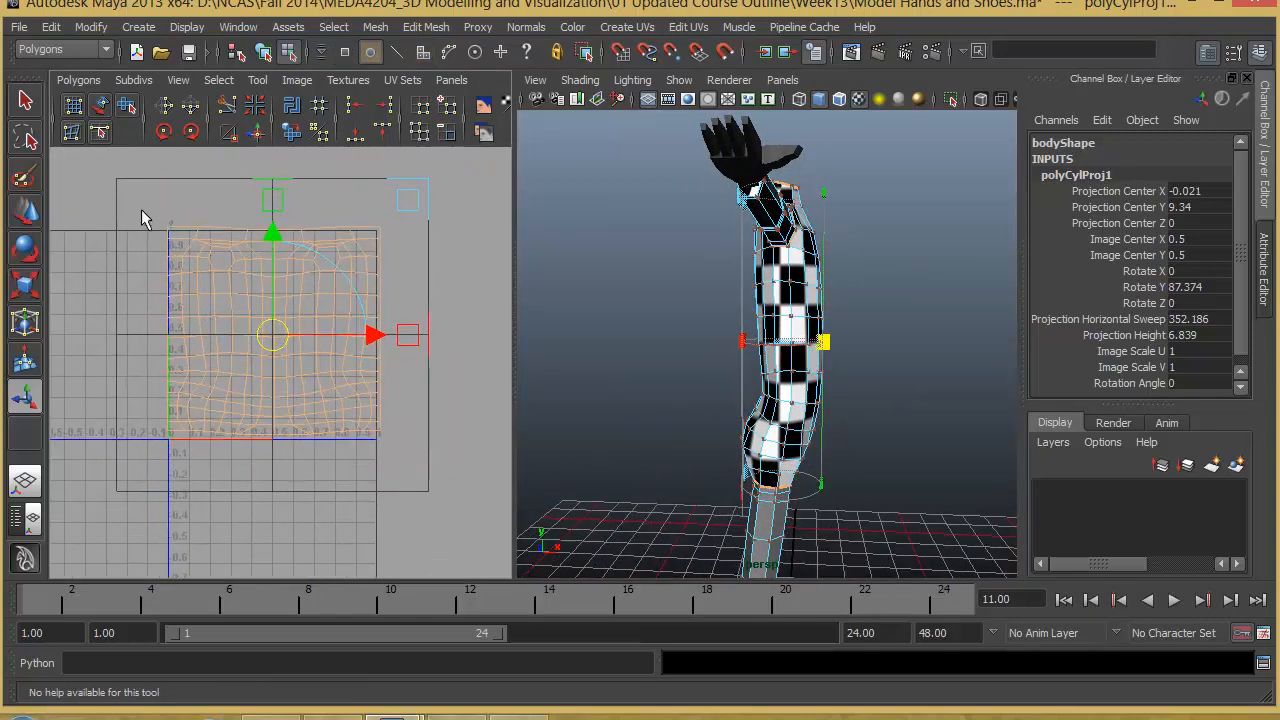
left_click_drag(398, 452, 404, 469)
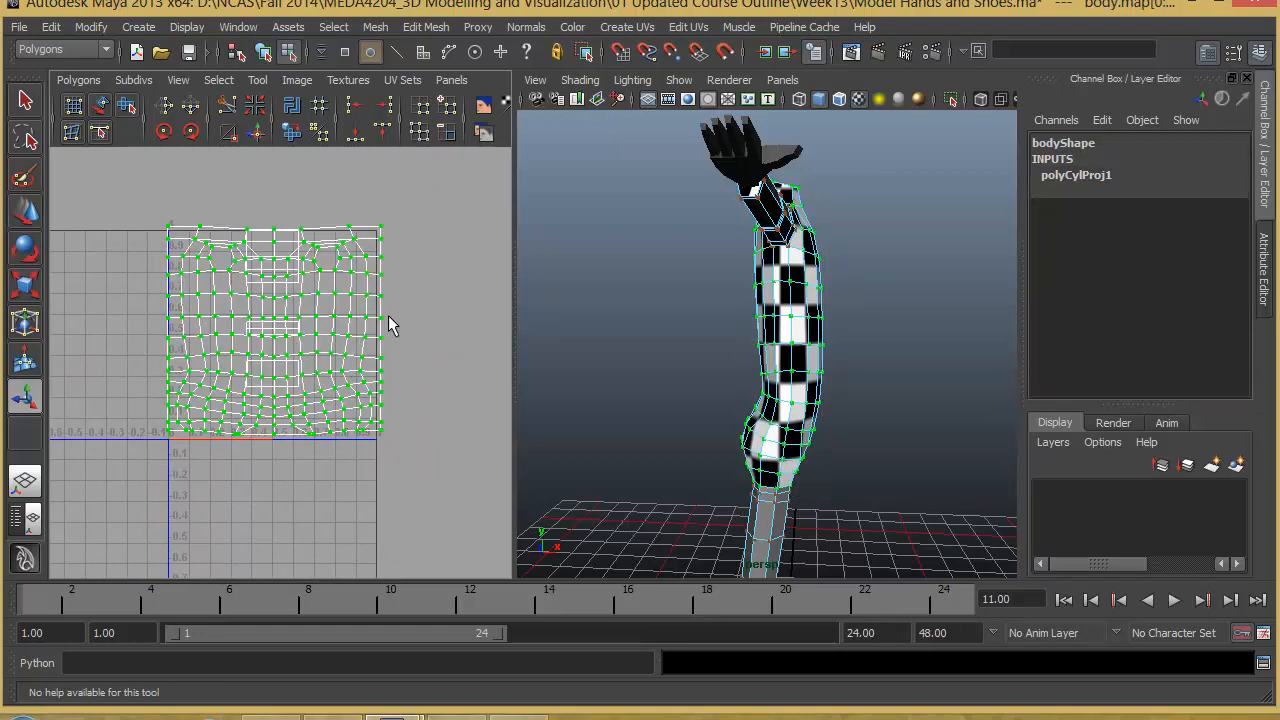
middle_click_drag(379, 405, 393, 409, "alt")
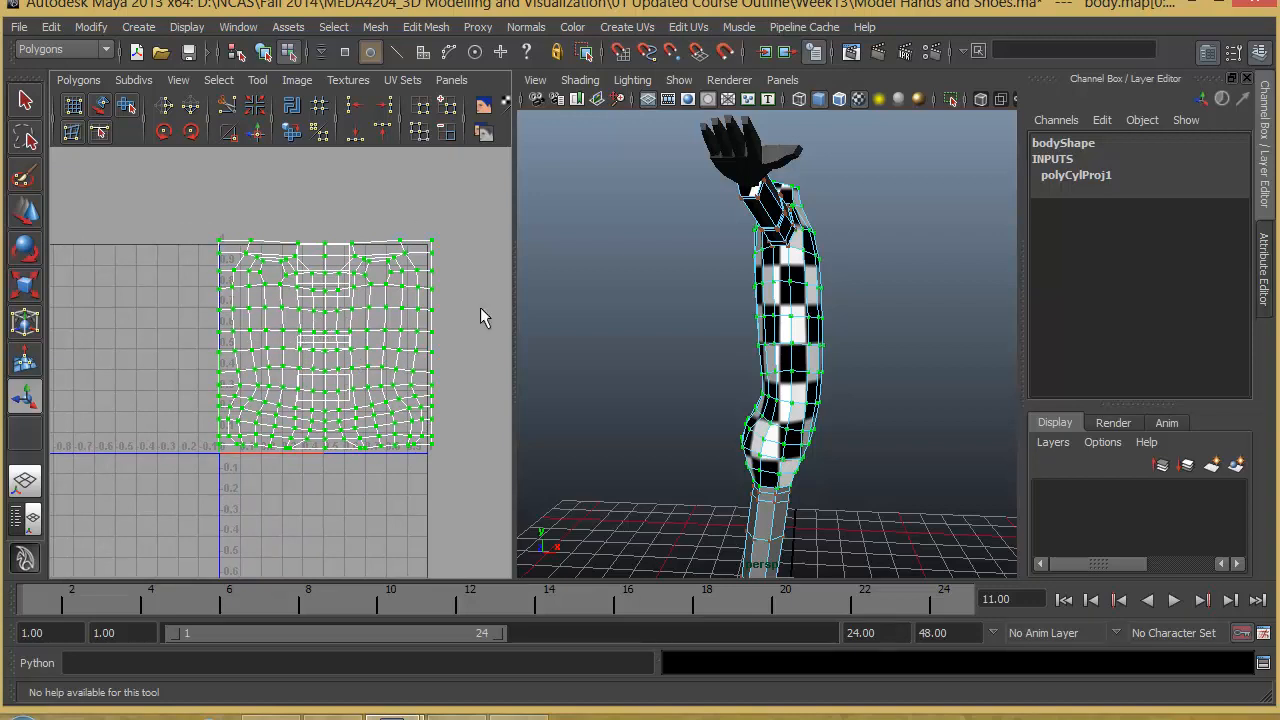
- Unfold the selected torso UVs with the Smooth UV Tool until the shell takes on the torso's flattened shape
middle_click_drag(363, 308, 325, 320, "alt")
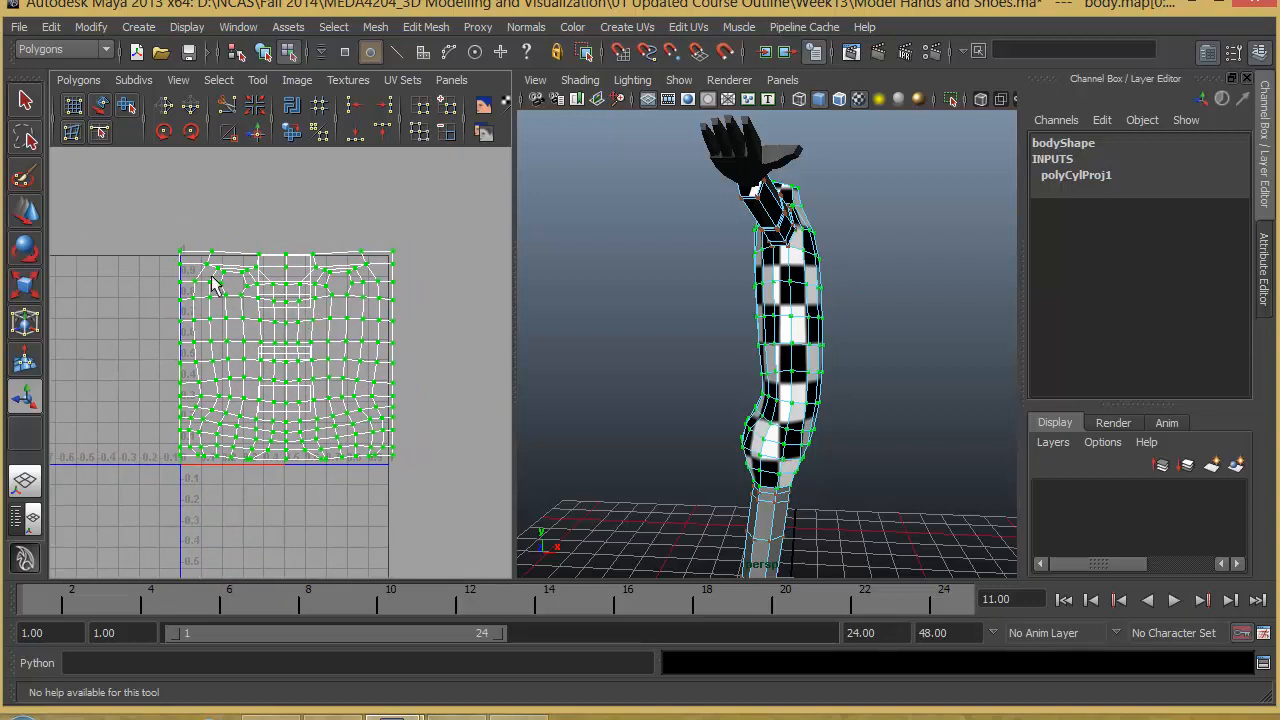
left_click(129, 103)
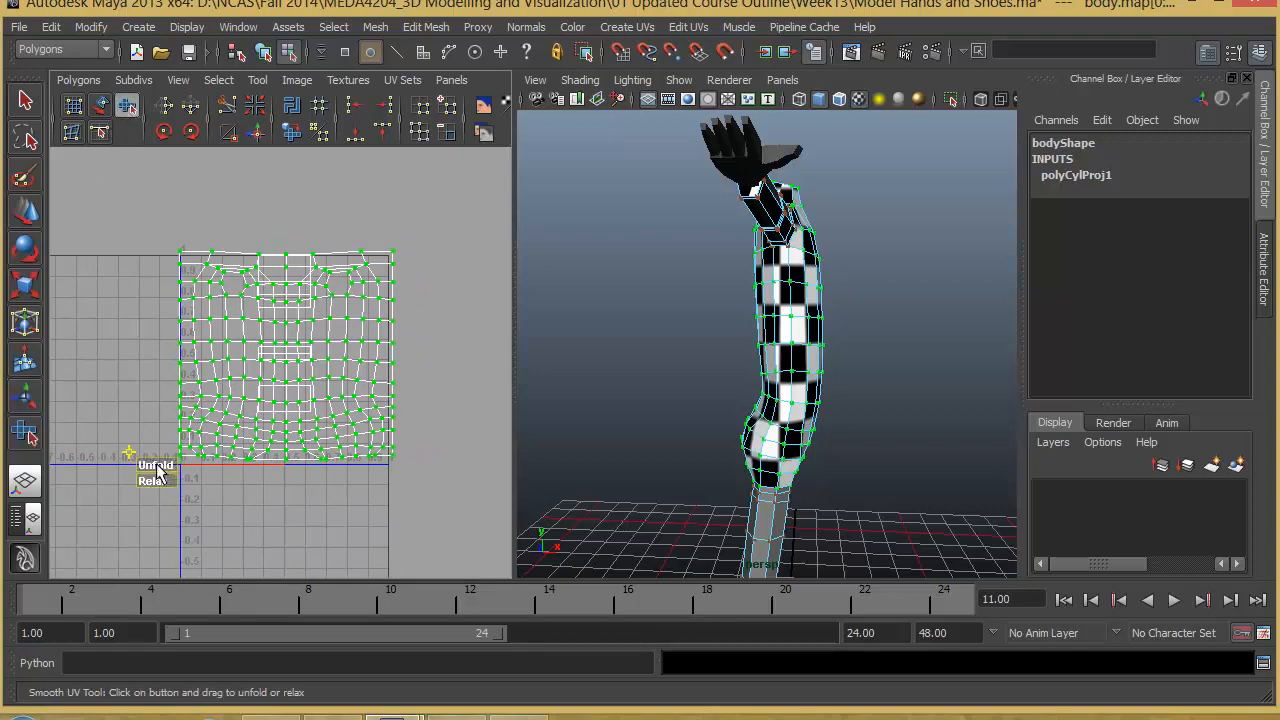
left_click_drag(155, 468, 434, 493)
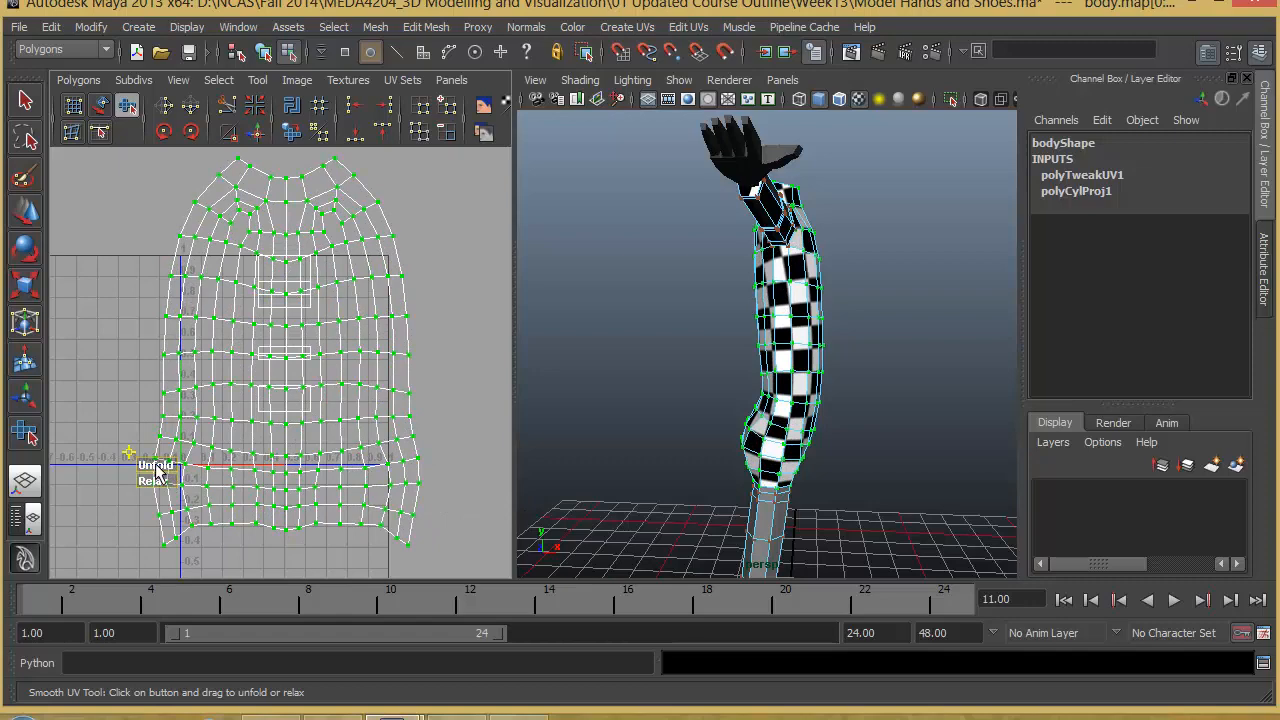
- Inspect the checker pattern on the unfolded torso from several sides, comparing it with the UV shell for distortion
left_click_drag(694, 436, 941, 351, "alt")
scroll(941, 351, "up", 5)
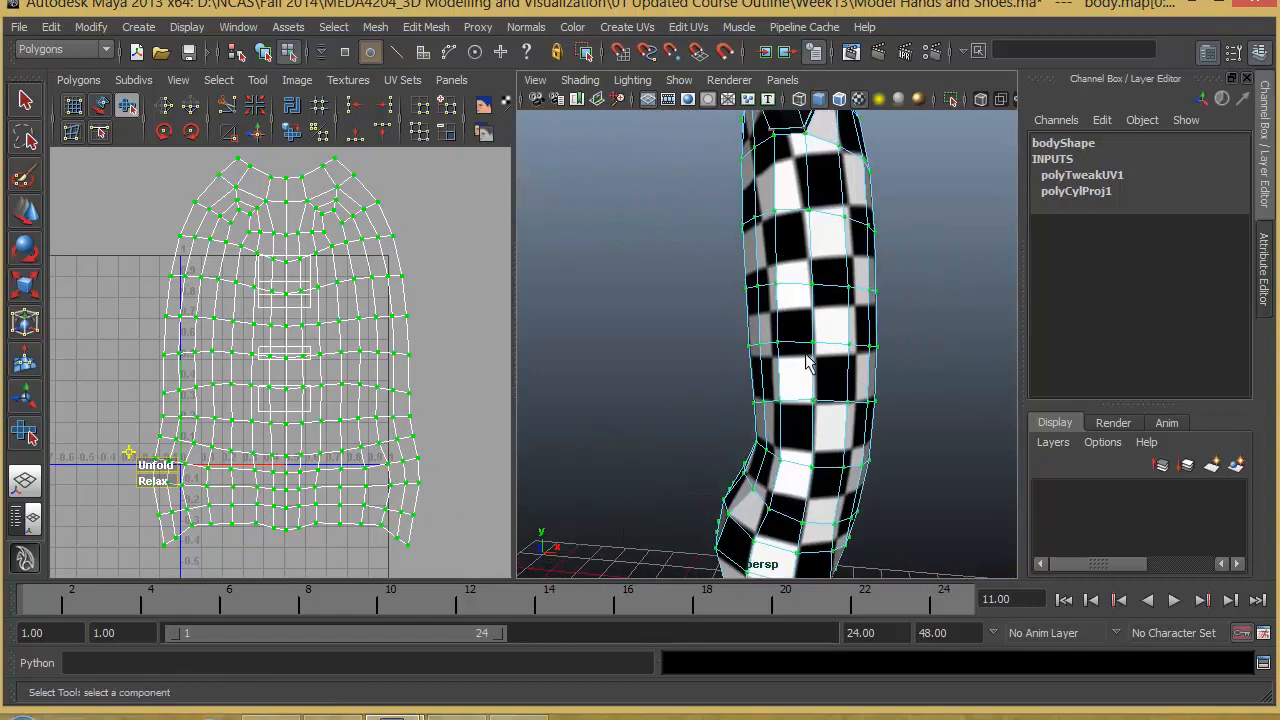
left_click_drag(808, 362, 862, 339, "alt")
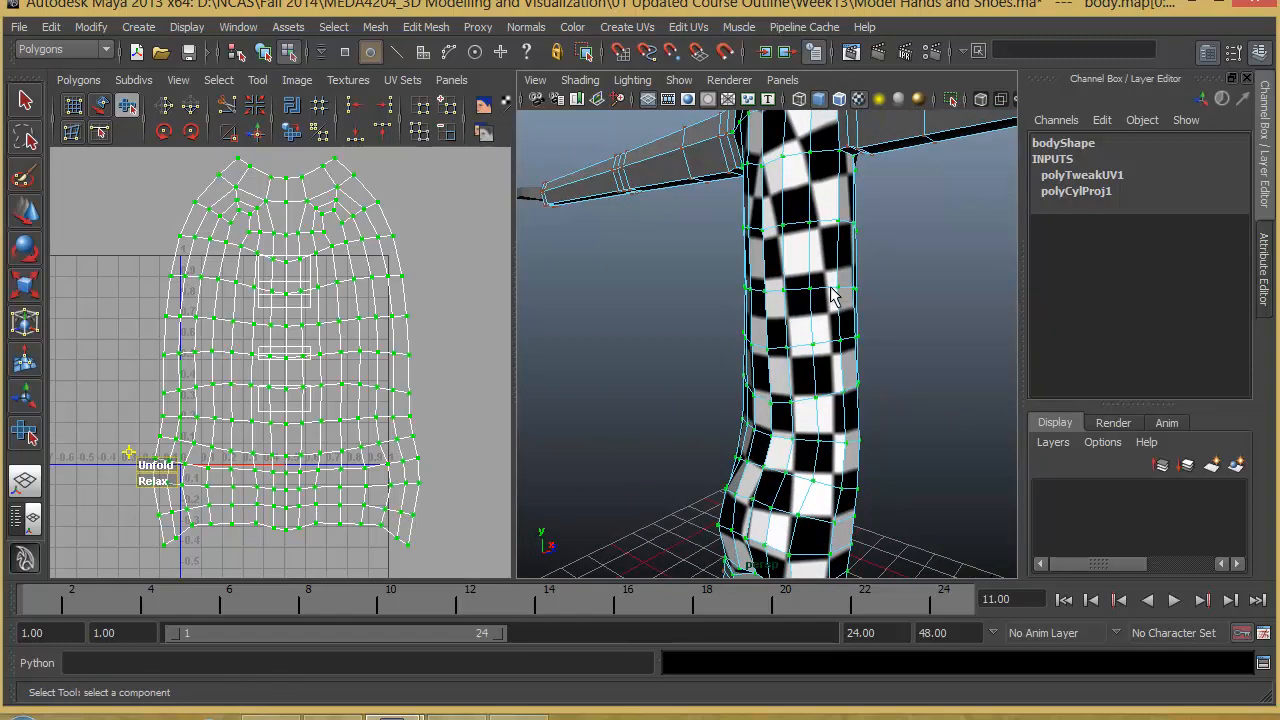
left_click_drag(772, 340, 871, 300, "alt")
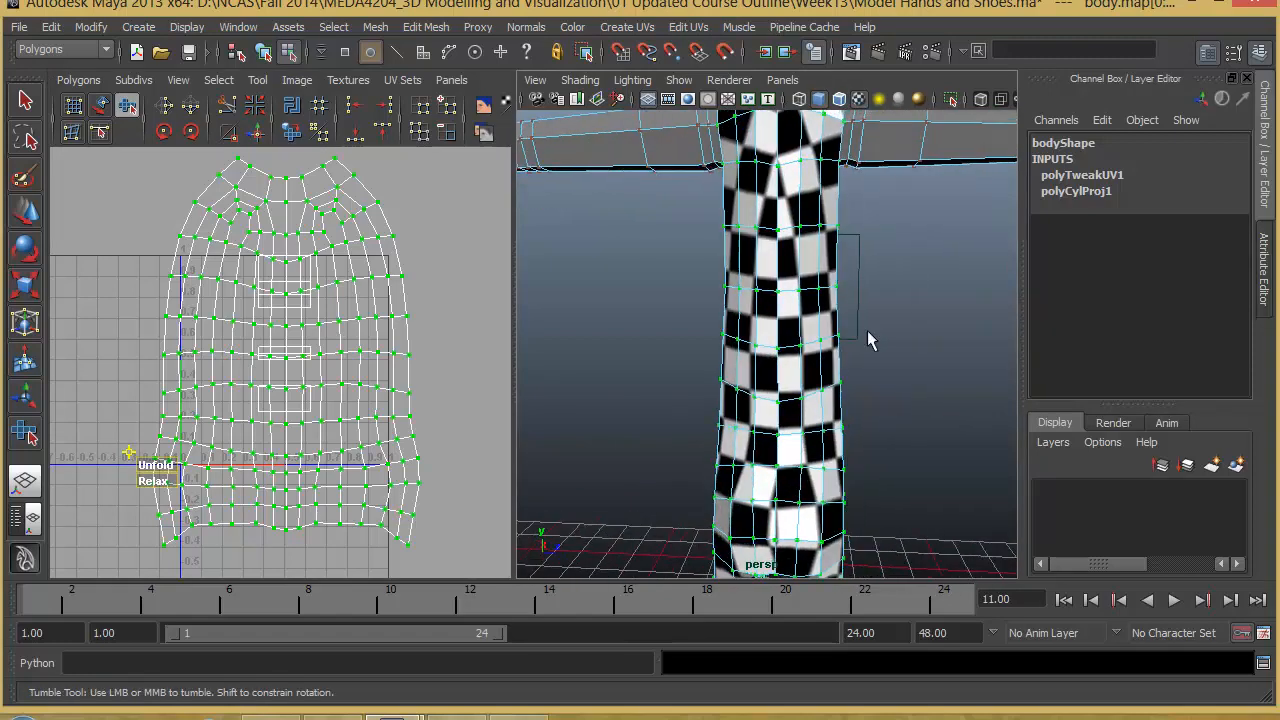
left_click_drag(797, 364, 777, 332, "alt")
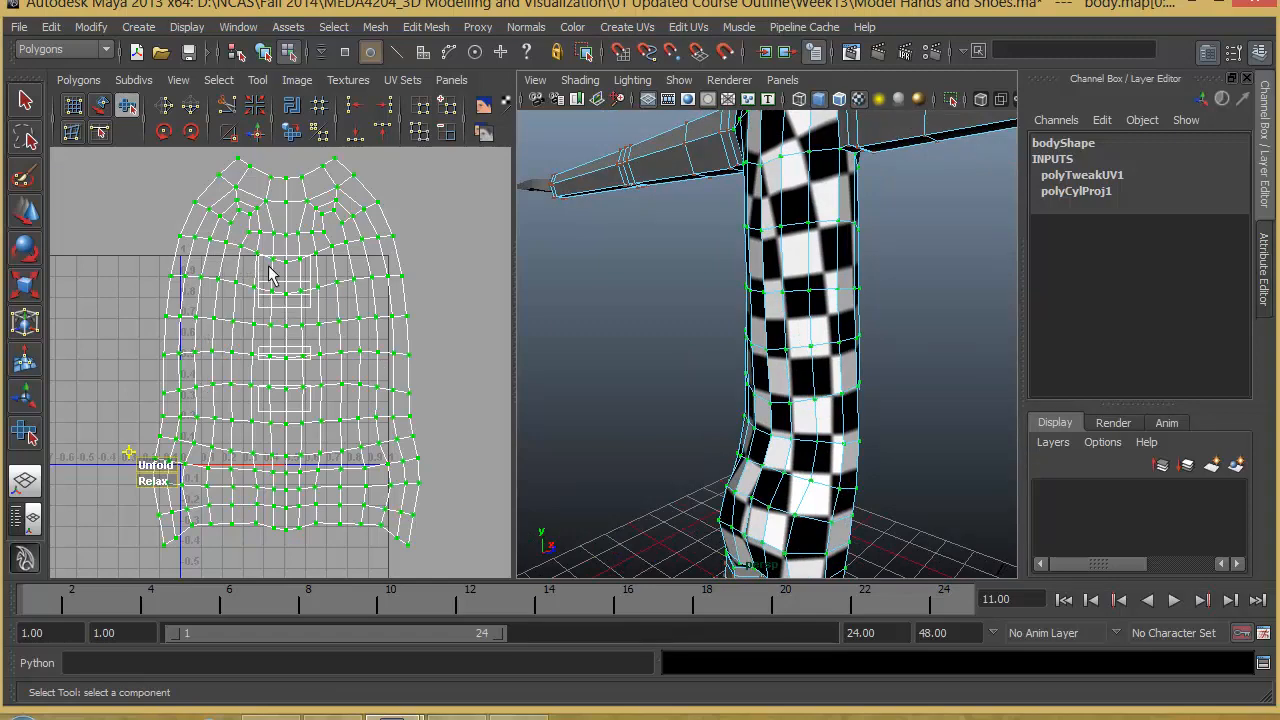
left_click_drag(714, 243, 796, 340, "alt")
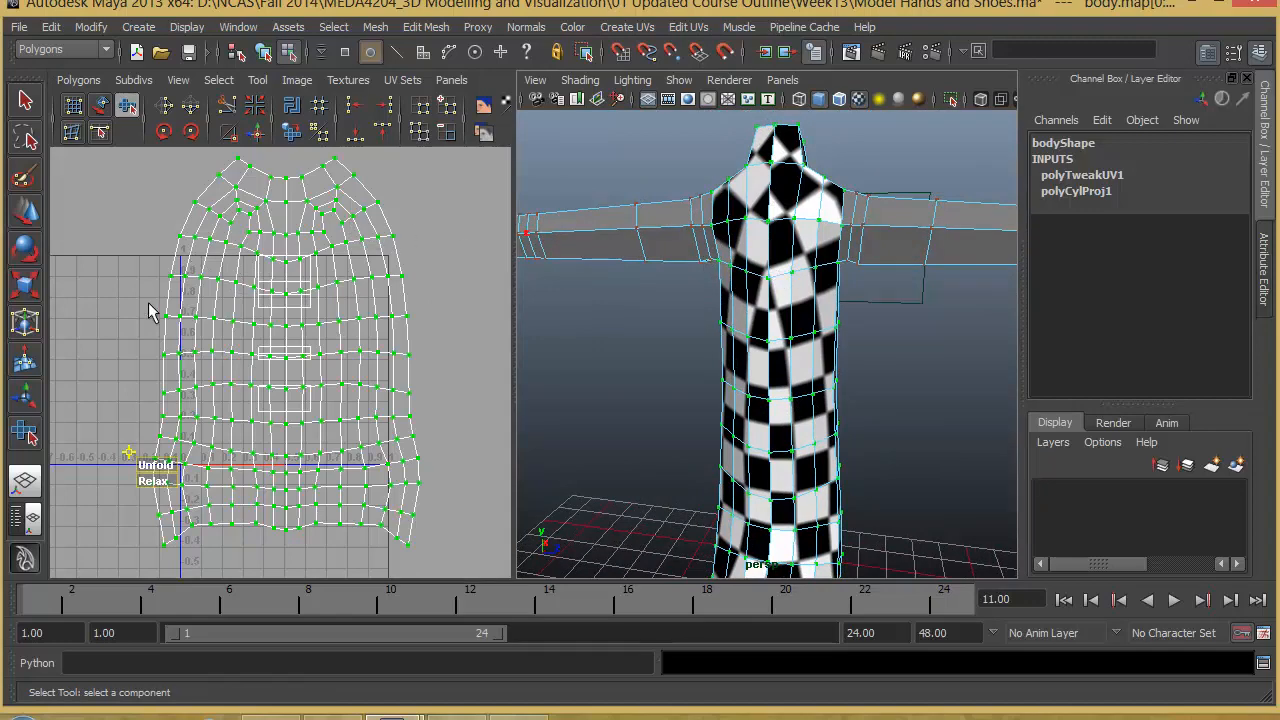
right_click_drag(357, 400, 290, 402, "alt")
middle_click_drag(290, 402, 277, 388, "alt")
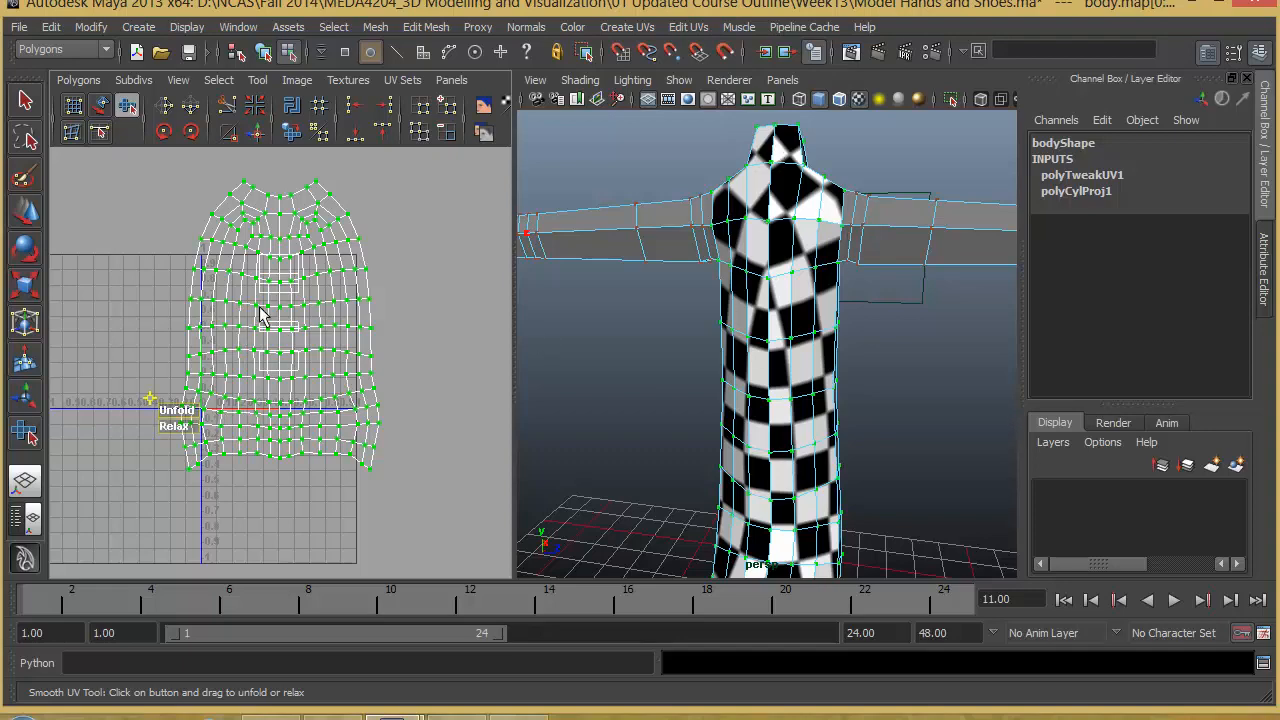
left_click_drag(778, 390, 800, 355, "alt")
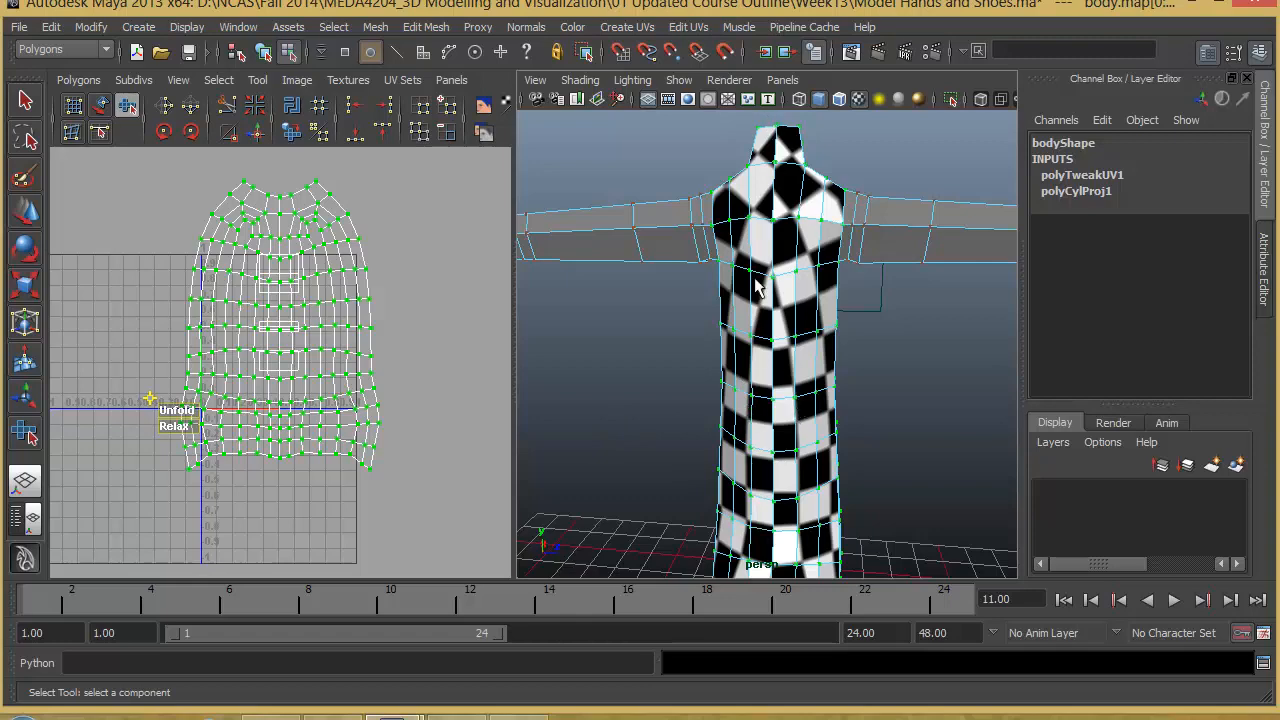
left_click_drag(770, 348, 752, 246, "alt")
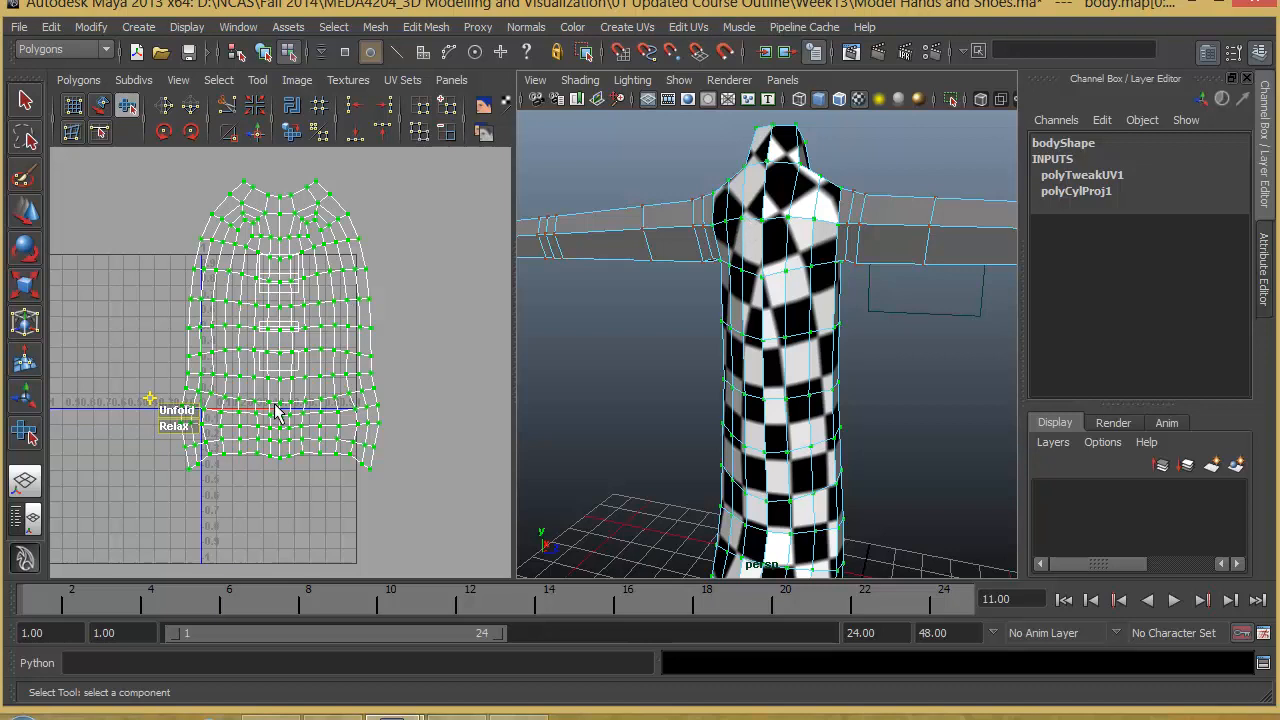
- Scale the unfolded torso UV shell down to less than half its size
right_click_drag(338, 270, 418, 266)
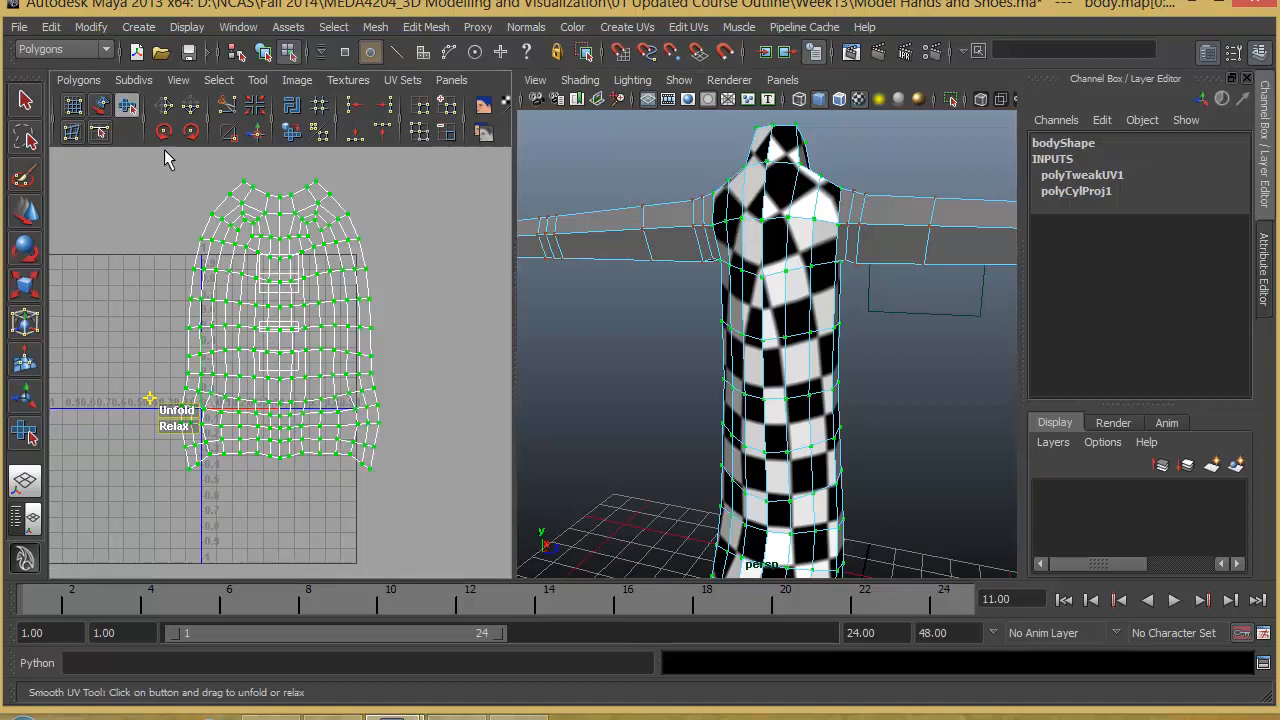
left_click(27, 288)
left_click_drag(280, 333, 240, 383)
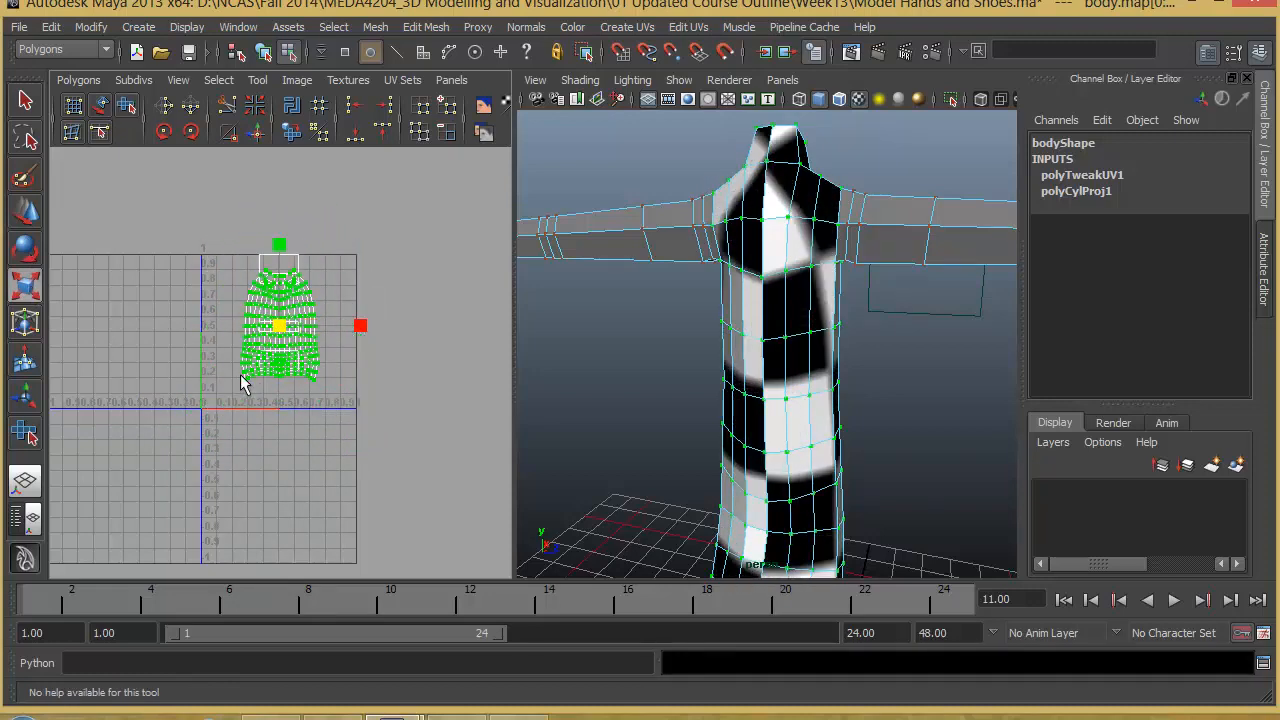
- Move the torso UV shell into the upper-left corner of the 0–1 UV square and scale it down slightly further
key("w")
left_click_drag(282, 333, 238, 315)
key("r")
key("ctrl+z")
left_click(248, 321)
key("w")
middle_click_drag(327, 367, 341, 361, "alt")
- Examine the legs and arms of the body that still need their UVs laid out
right_click_drag(920, 382, 880, 366, "alt")
middle_click_drag(880, 366, 787, 349, "alt")
left_click_drag(787, 349, 744, 345, "alt")
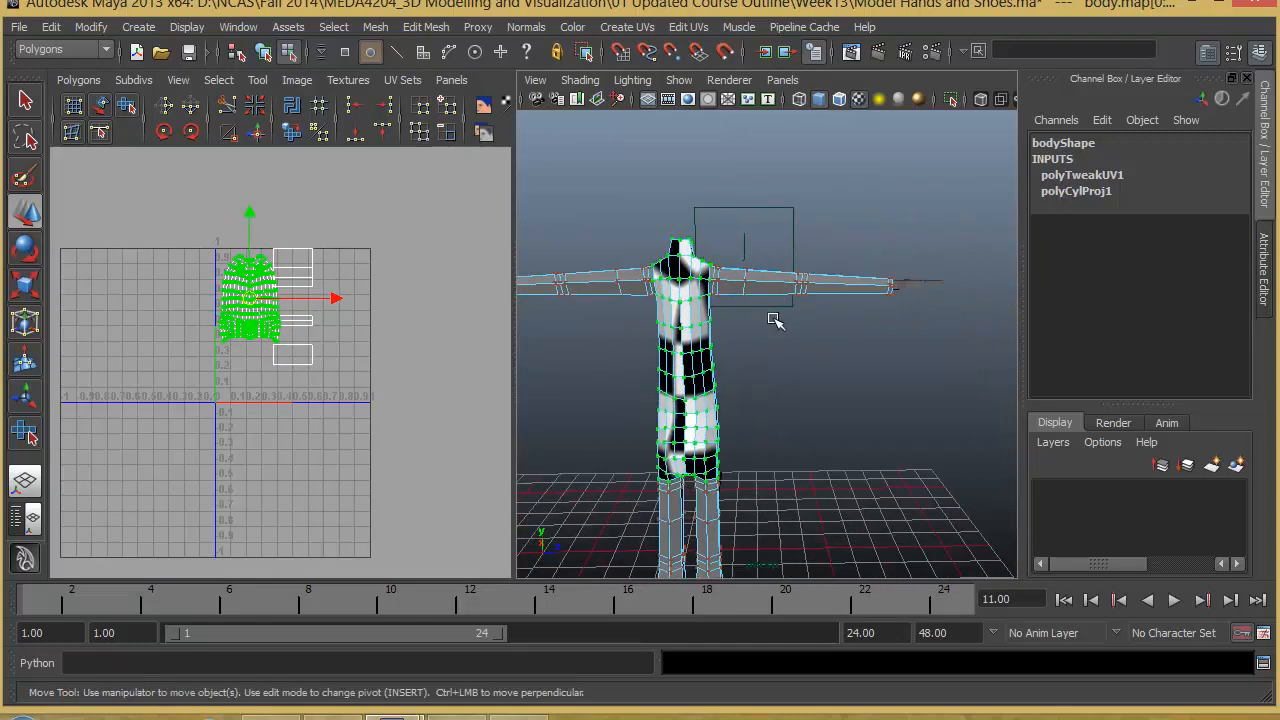
middle_click_drag(776, 398, 770, 220, "alt")
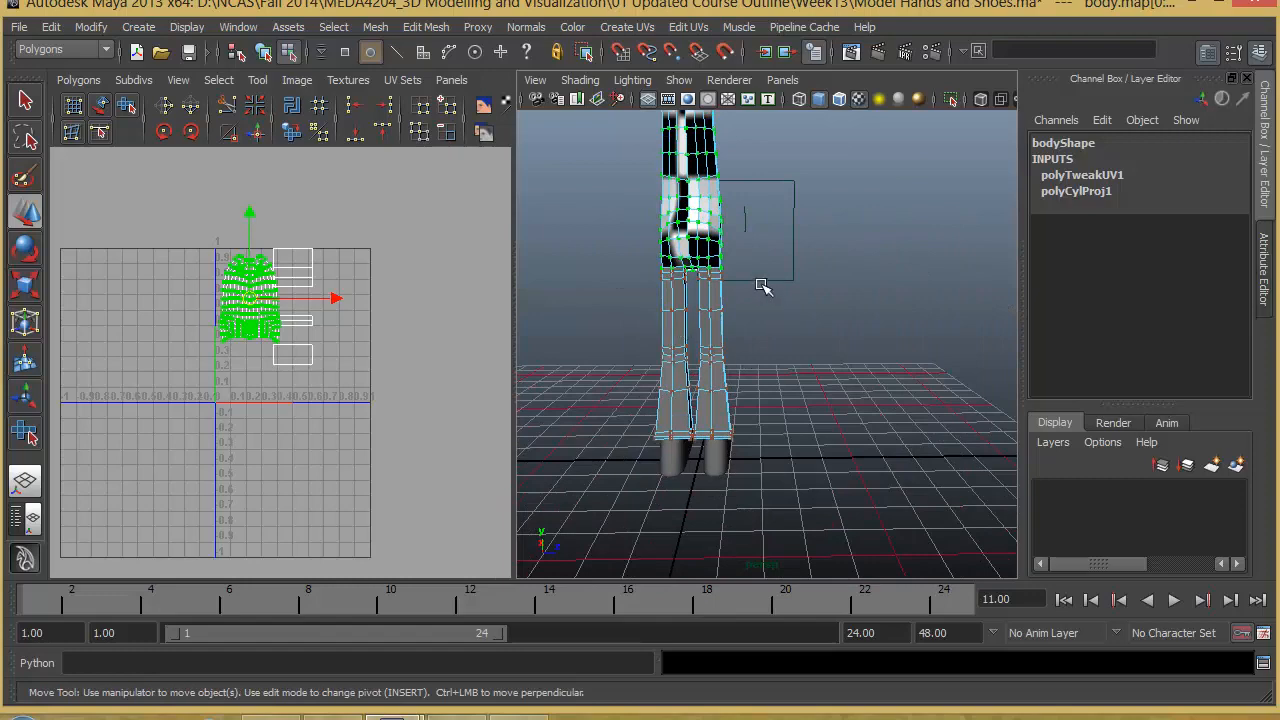
middle_click_drag(763, 287, 707, 348, "alt")
middle_click_drag(812, 284, 683, 344, "alt")
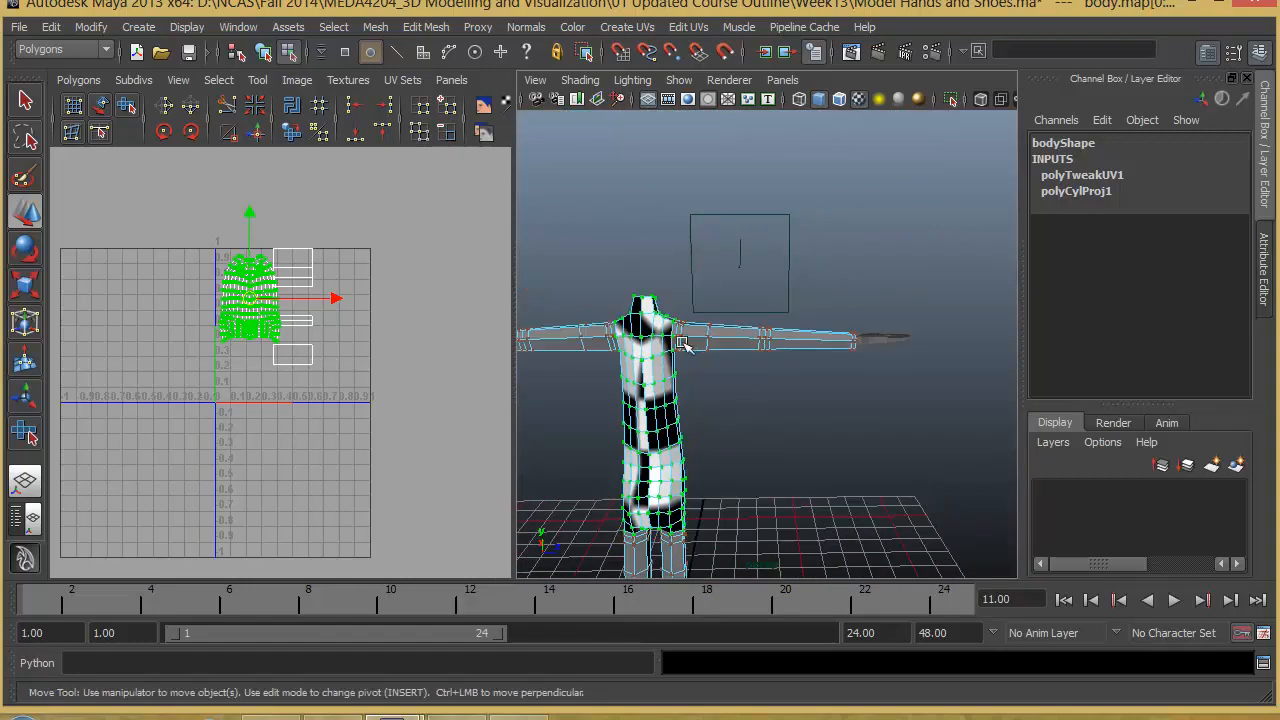
scroll(724, 362, "up", 5)
- Select the faces of one arm, from the shoulder to the wrist
right_click_drag(737, 325, 744, 368)
right_click_drag(742, 364, 686, 340, "alt")
left_click_drag(651, 326, 686, 321, "alt")
left_click_drag(983, 371, 1020, 368)
left_click_drag(849, 423, 814, 437, "alt")
right_click_drag(814, 437, 804, 392, "alt")
middle_click_drag(804, 392, 852, 410, "alt")
right_click_drag(826, 351, 770, 300, "alt")
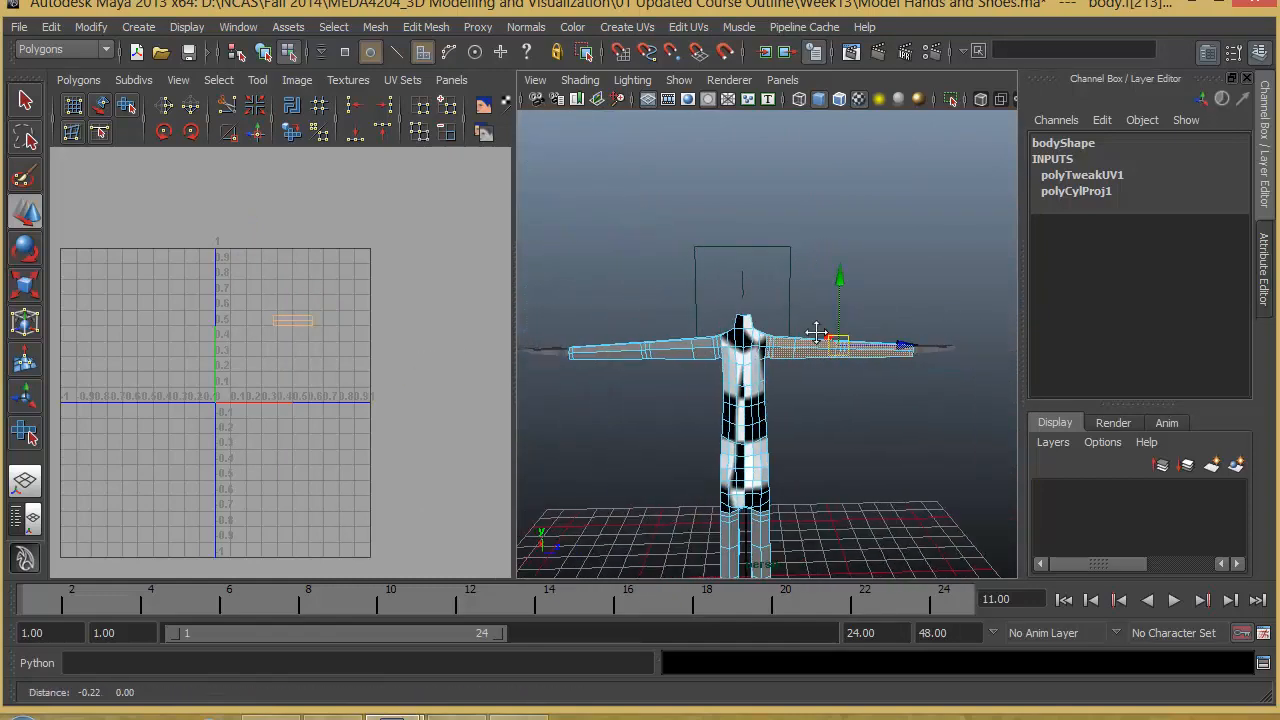
- Add the other arm's faces to the selection and check the selection boundary at the shoulders
middle_click_drag(770, 300, 806, 280, "alt")
left_click_drag(865, 376, 849, 360, "alt")
left_click_drag(673, 366, 717, 364, "alt")
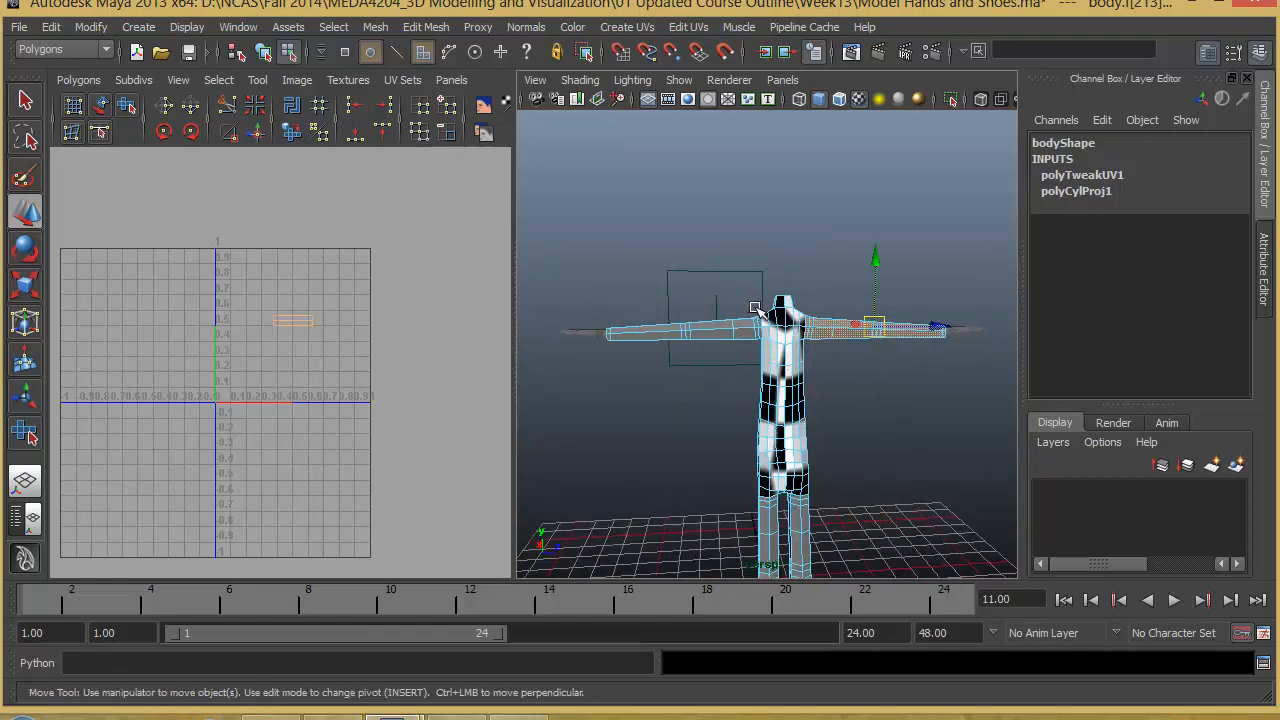
left_click_drag(609, 384, 1106, 460, "shift")
right_click_drag(860, 400, 980, 409, "alt")
middle_click_drag(829, 400, 686, 383, "alt")
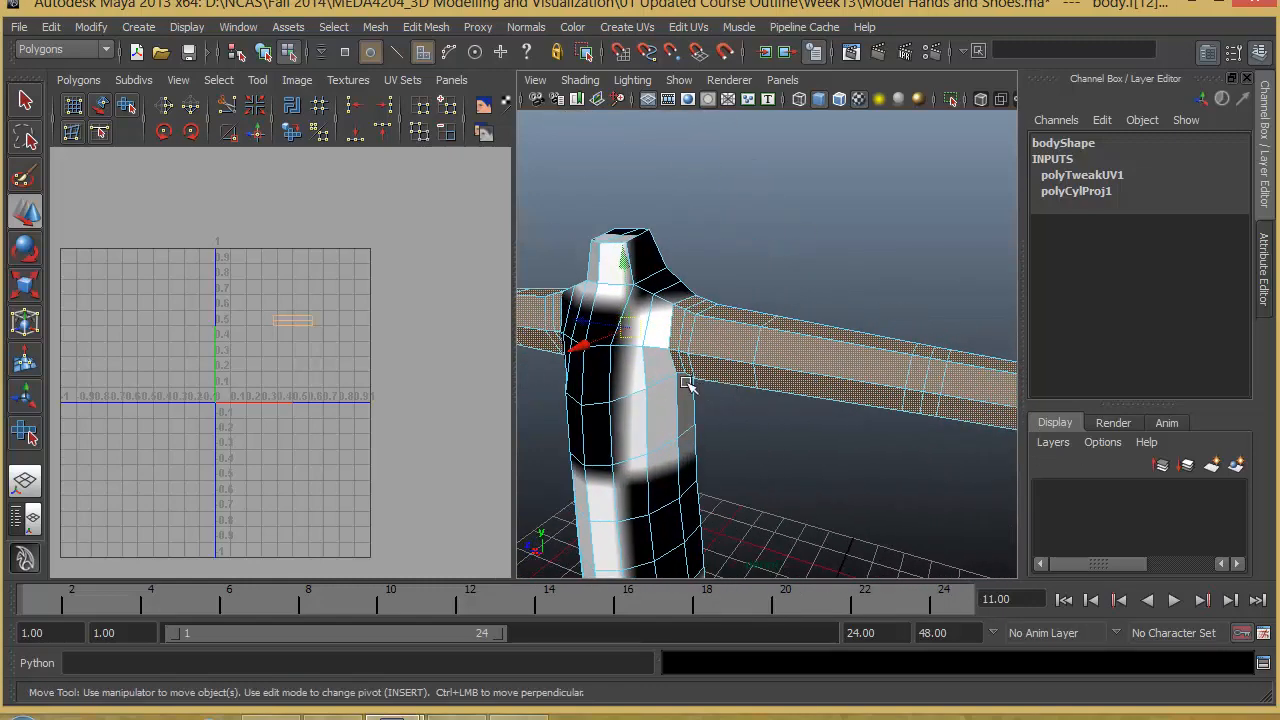
scroll(640, 393, "up", 4)
left_click_drag(619, 399, 694, 414, "alt")
scroll(715, 404, "down", 5)
middle_click_drag(740, 394, 870, 390, "alt")
right_click_drag(870, 390, 748, 378, "alt")
- Apply a cylindrical mapping to the selected arm faces and set the projection's X rotation to -90
left_click(630, 27)
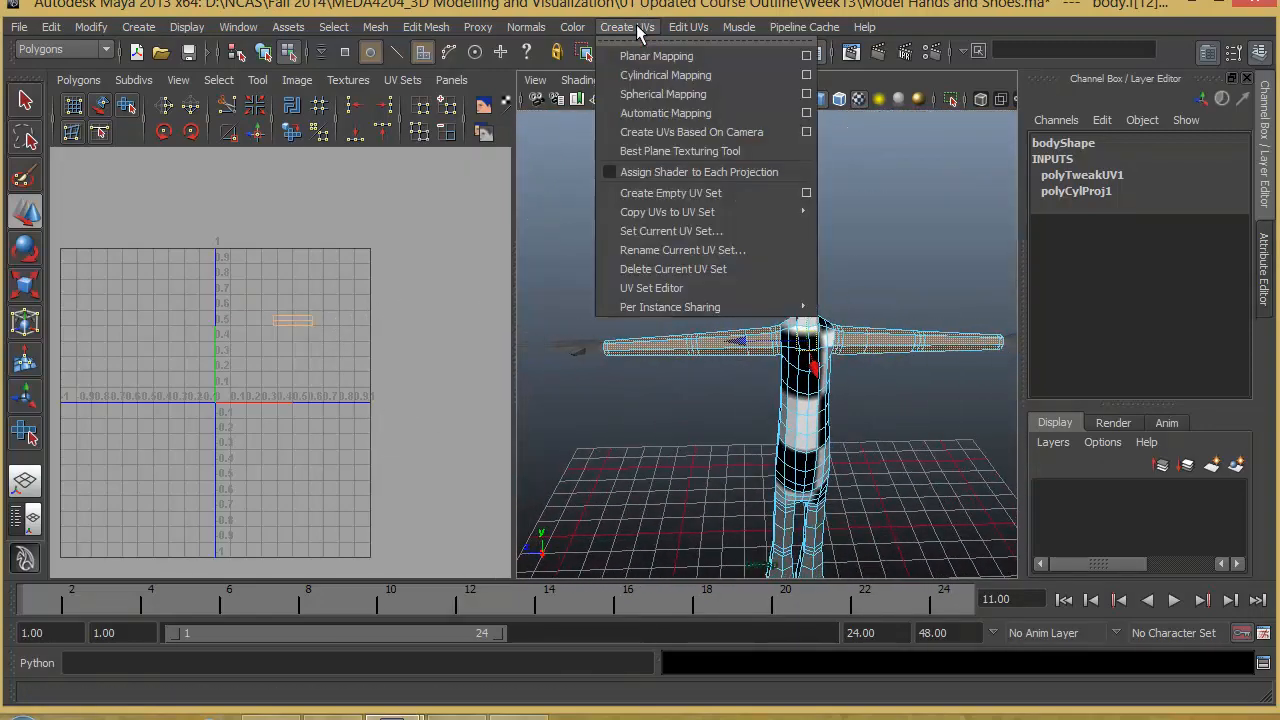
left_click(775, 75)
left_click_drag(851, 280, 811, 227, "alt")
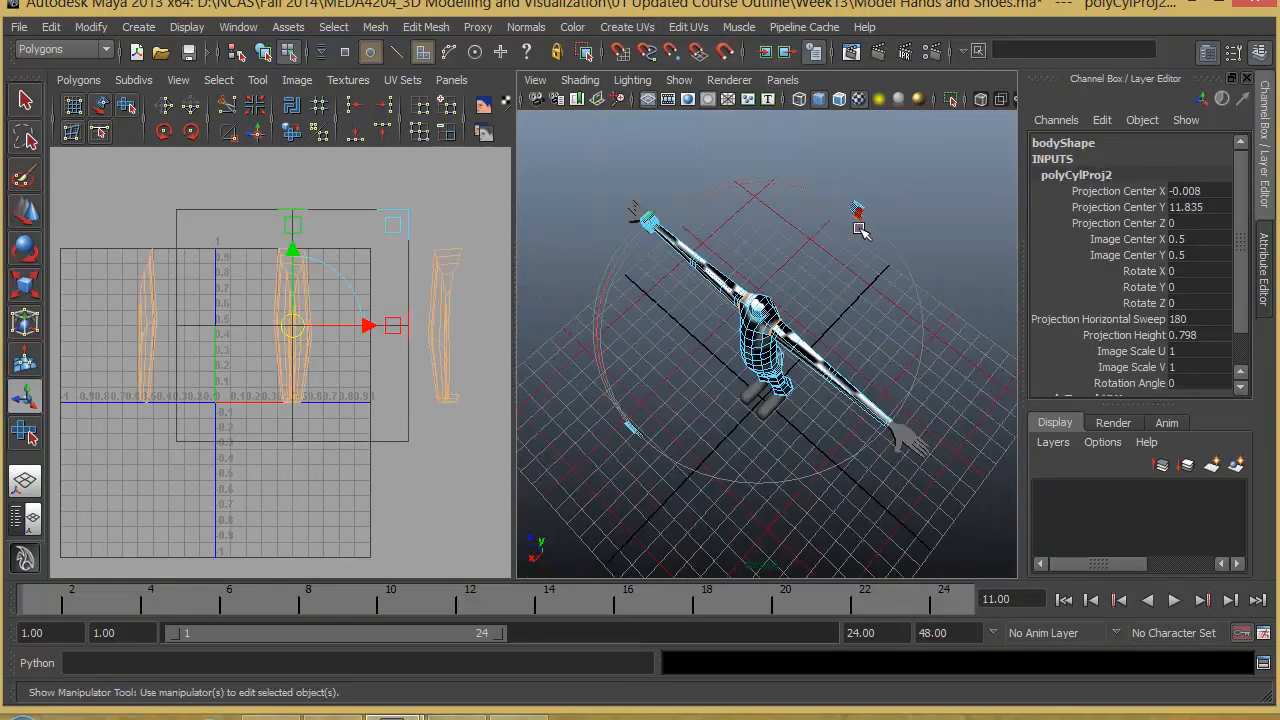
left_click(858, 219)
left_click_drag(866, 266, 812, 310, "alt")
left_click(846, 230)
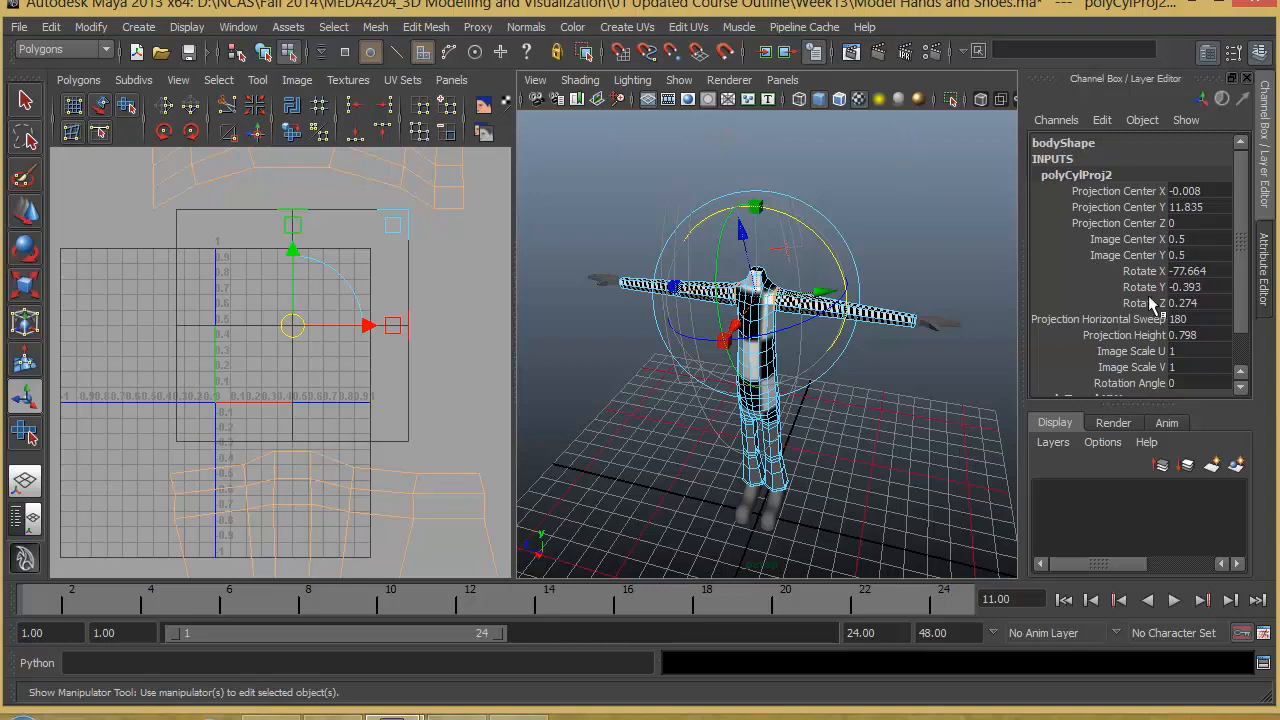
mouse_move(827, 256)
left_mouse_down()
mouse_move(808, 229)
mouse_move(824, 252)
left_mouse_up()
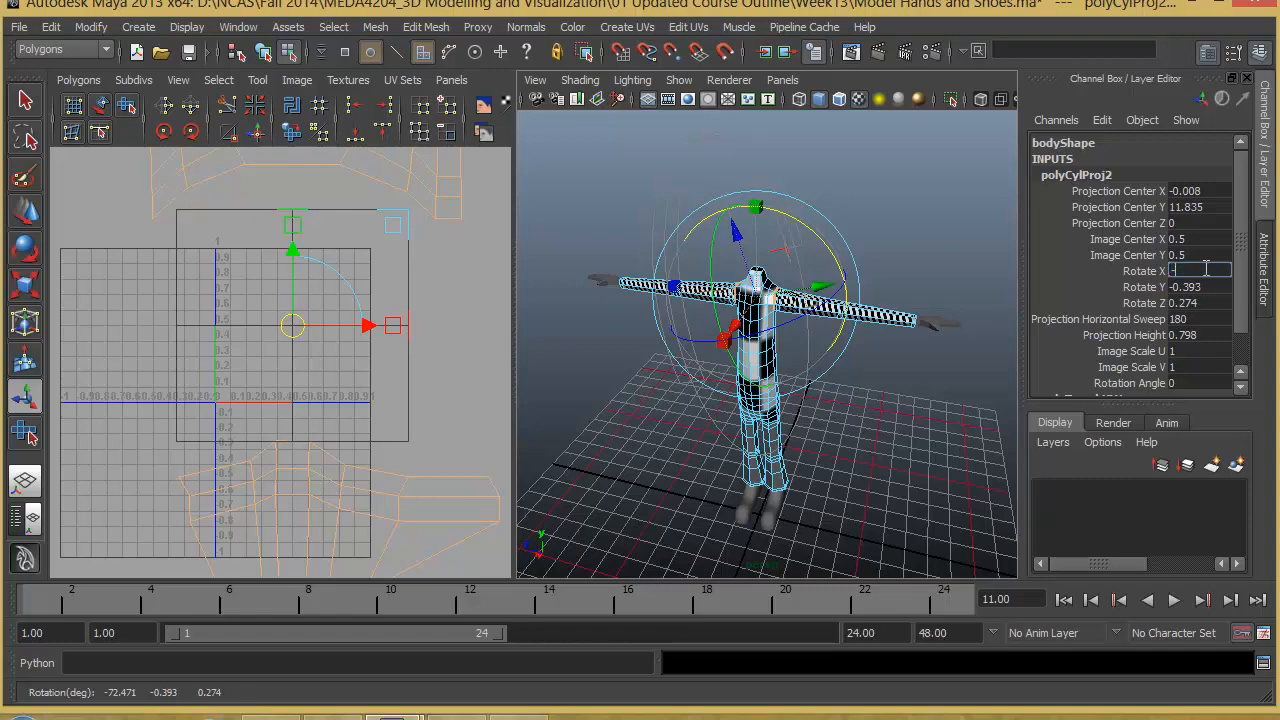
key("Return")
- Stretch the cylindrical projection along both arms to a projection height of about 7.67
left_click_drag(800, 378, 680, 393, "alt")
right_click_drag(690, 392, 874, 383, "alt")
middle_click_drag(874, 383, 766, 486, "alt")
left_click_drag(650, 480, 788, 410, "alt")
left_click(792, 325)
mouse_move(797, 325)
left_mouse_down("alt")
mouse_move(828, 353)
mouse_move(821, 323)
left_mouse_up("alt")
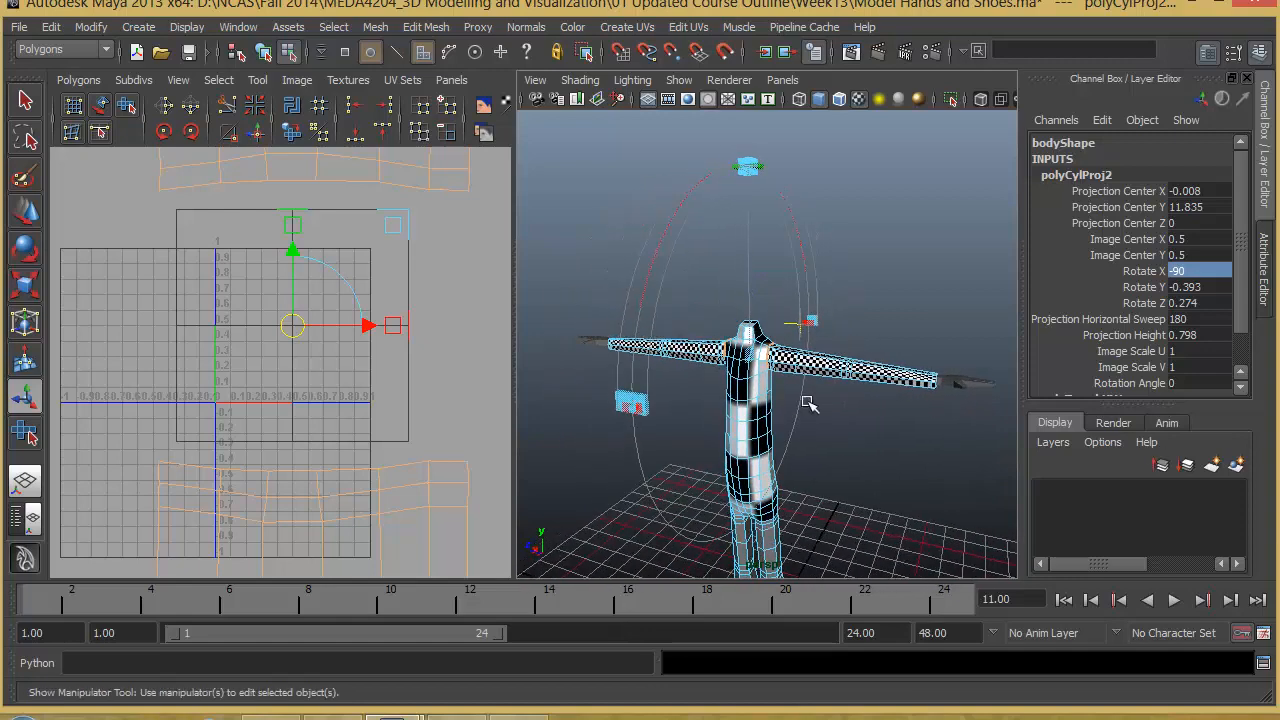
left_click_drag(745, 405, 848, 265, "alt")
left_click_drag(778, 164, 906, 377)
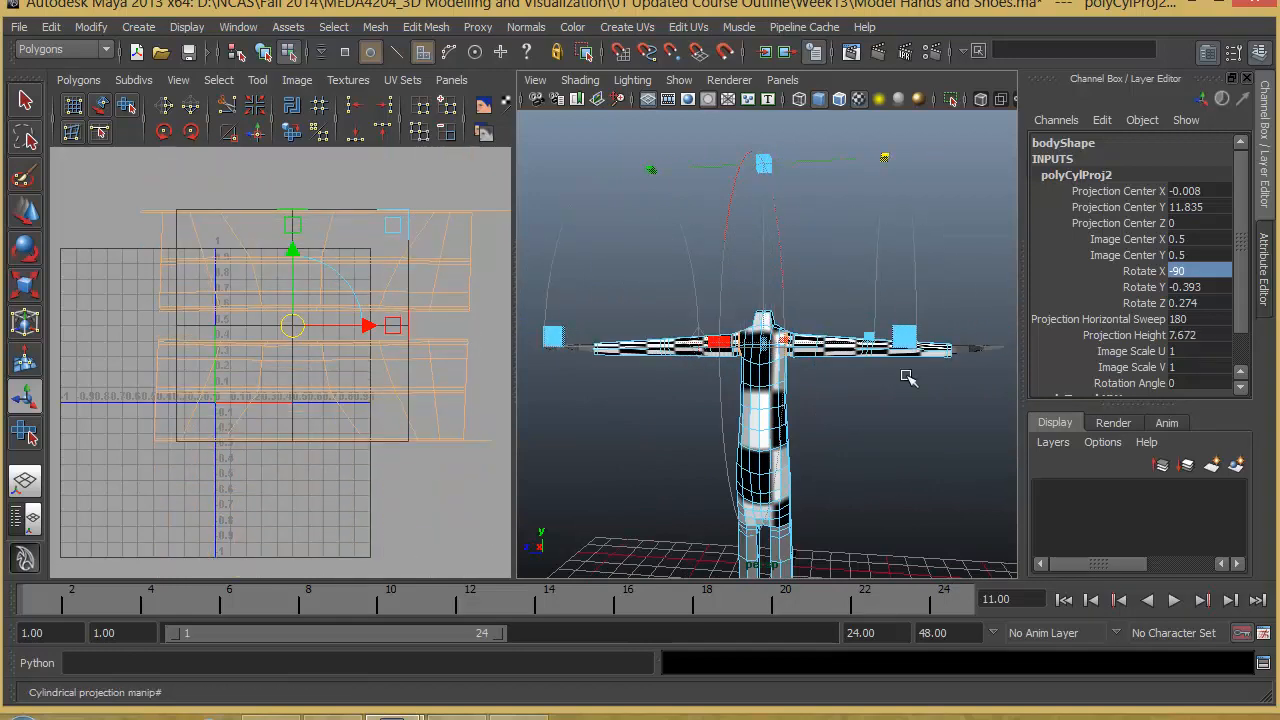
- Widen the projection's horizontal sweep to about 343 degrees and shrink the projection cylinder to fit closely around the arms
left_click_drag(811, 399, 695, 391, "alt")
left_click_drag(546, 328, 692, 606)
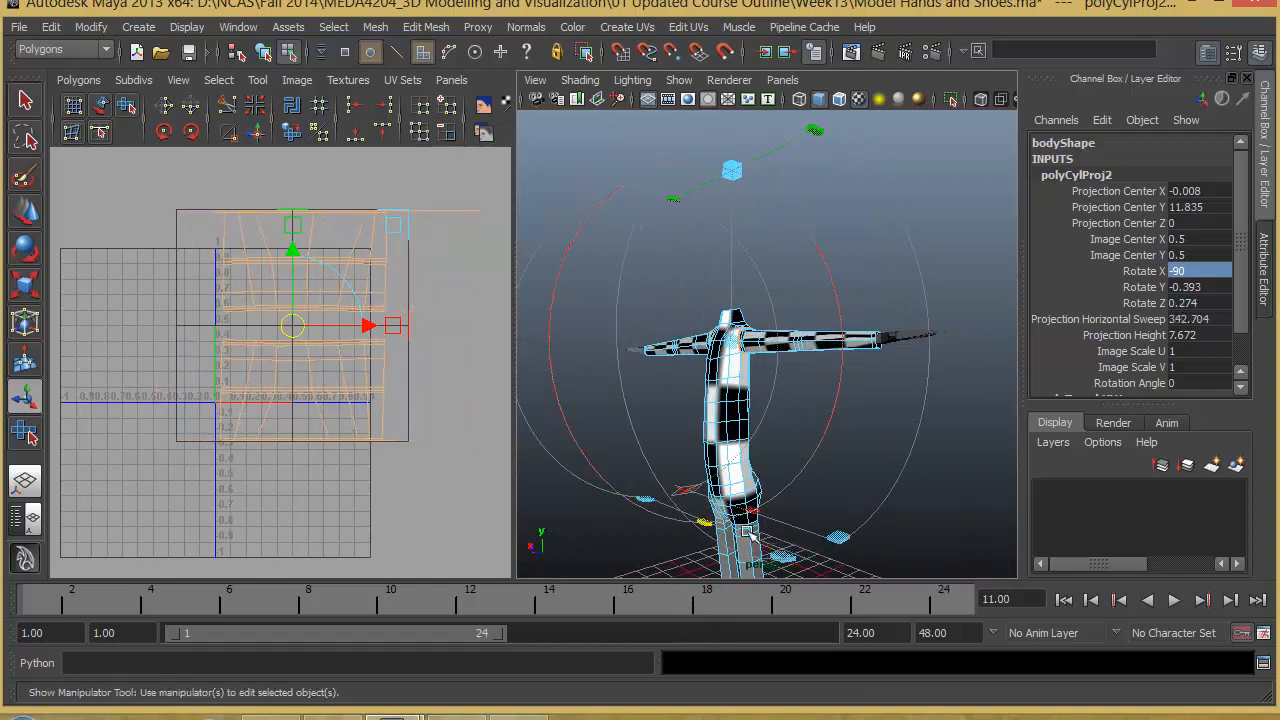
left_click_drag(708, 384, 621, 561, "alt")
left_click_drag(886, 411, 840, 442, "alt")
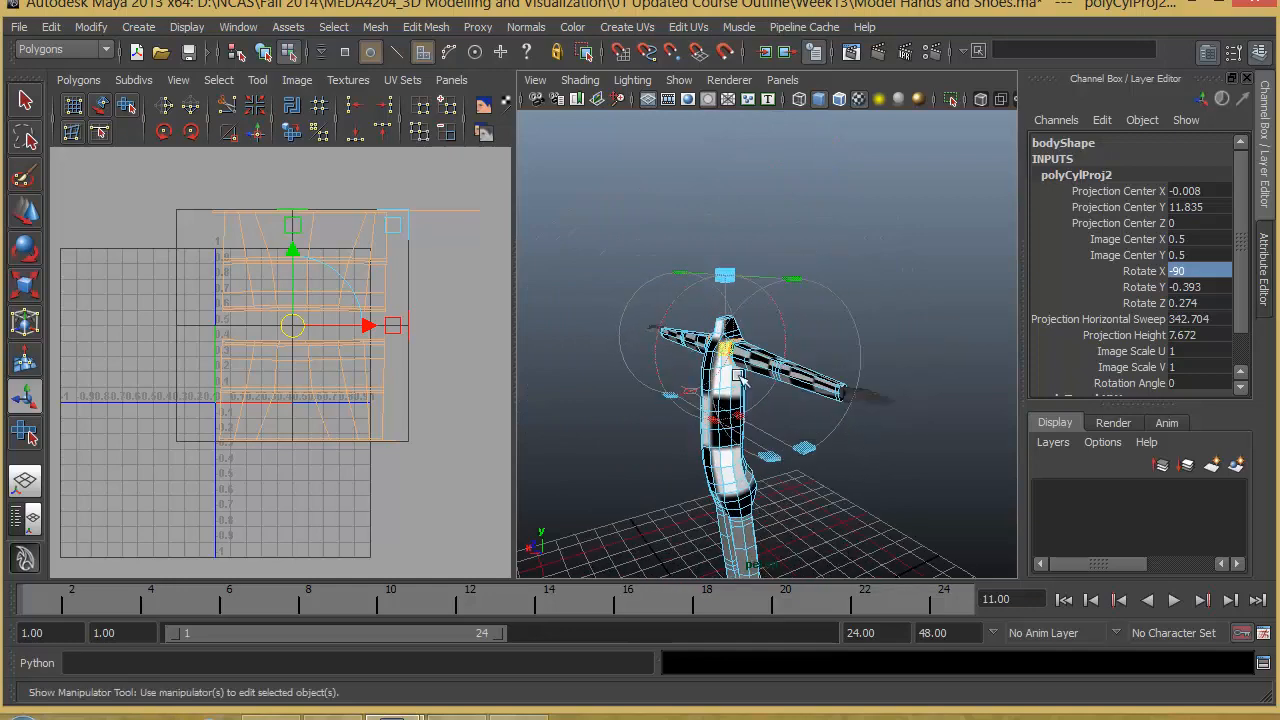
mouse_move(742, 380)
left_mouse_down("alt")
mouse_move(800, 362)
mouse_move(720, 385)
mouse_move(697, 415)
mouse_move(744, 396)
left_mouse_up("alt")
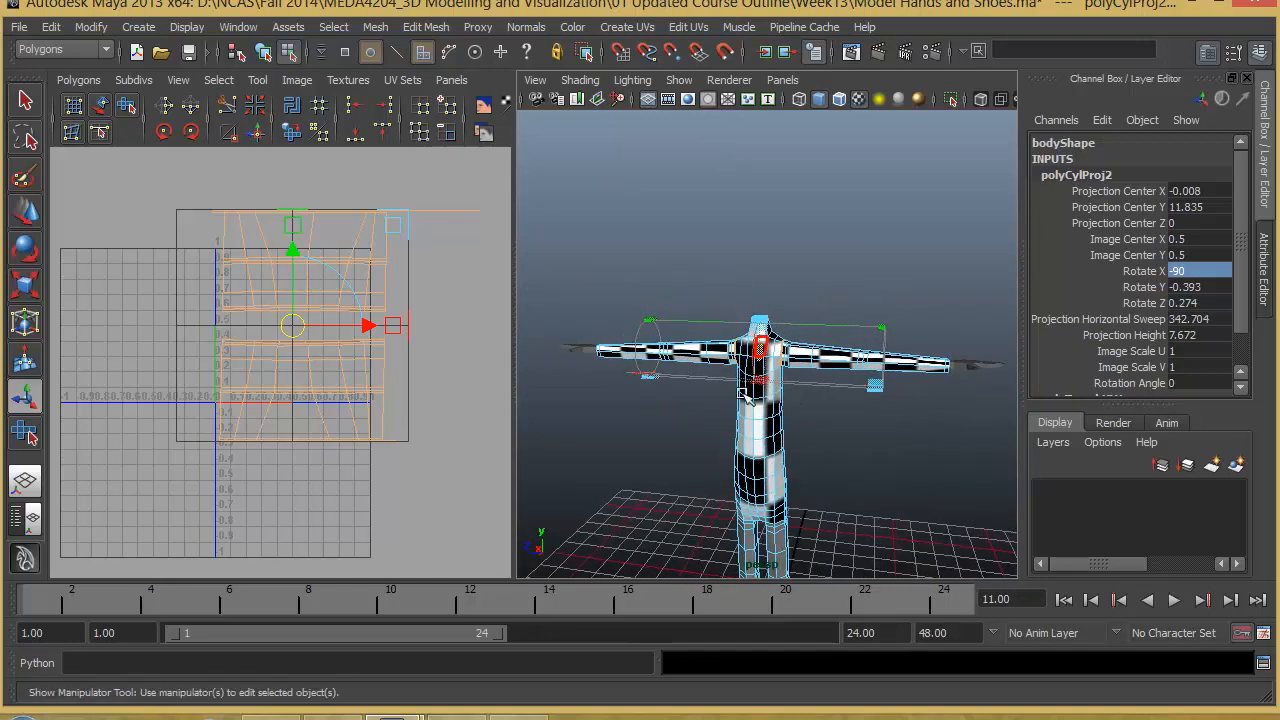
- Select all UVs of the upper arm shell in the UV layout, leaving the other arm's shell unselected
right_click_drag(413, 348, 391, 338, "alt")
middle_click_drag(360, 308, 356, 335, "alt")
right_click_drag(361, 325, 410, 325)
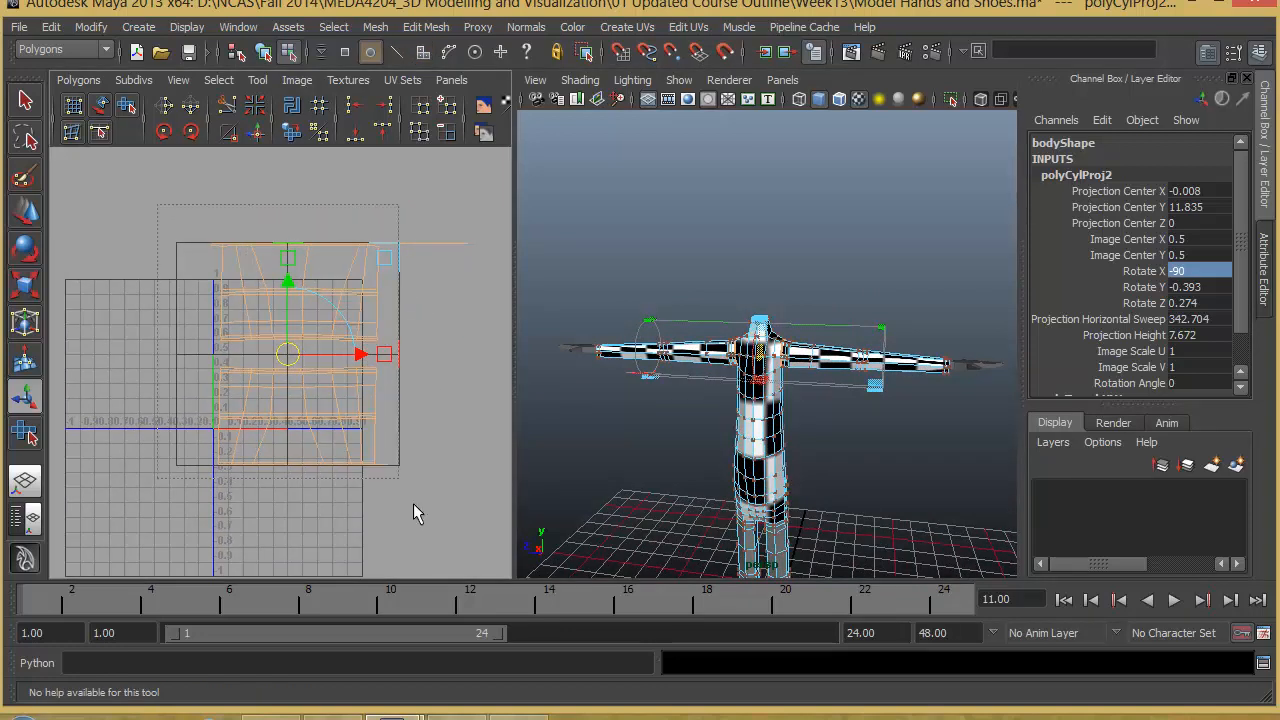
left_click_drag(437, 486, 185, 209)
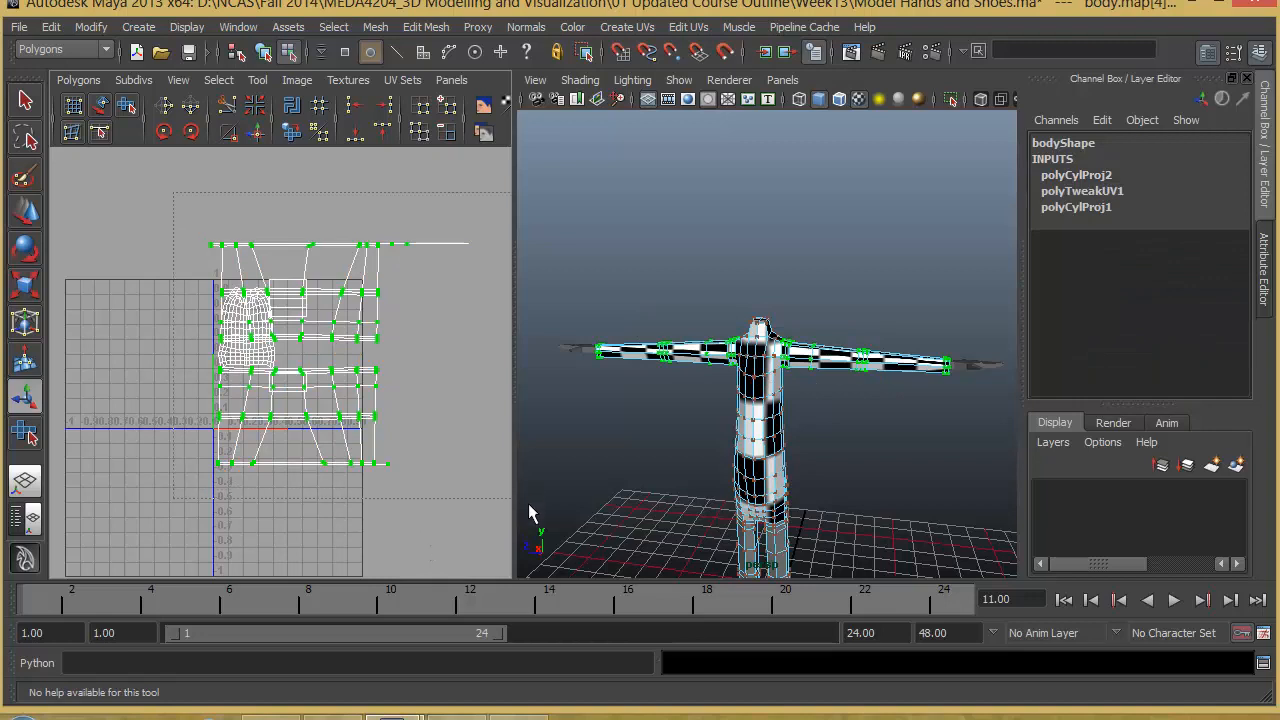
left_click_drag(530, 512, 227, 254)
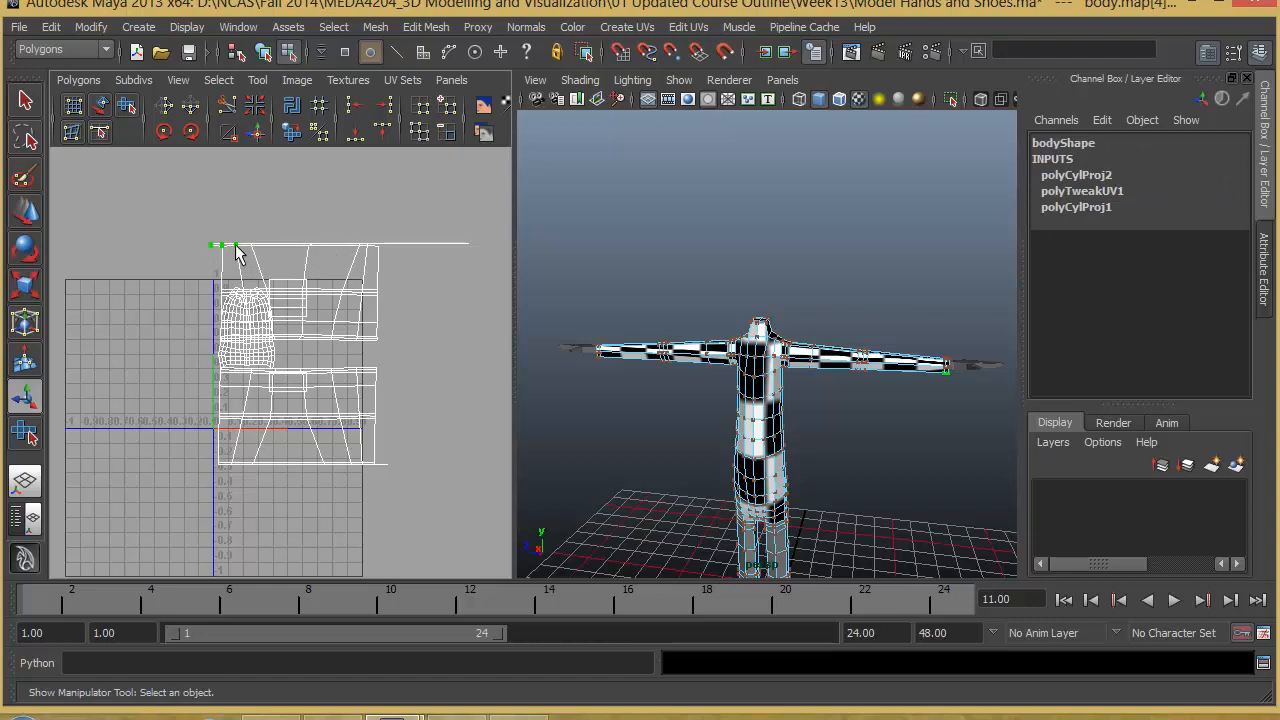
right_click_drag(236, 253, 300, 224, "ctrl")
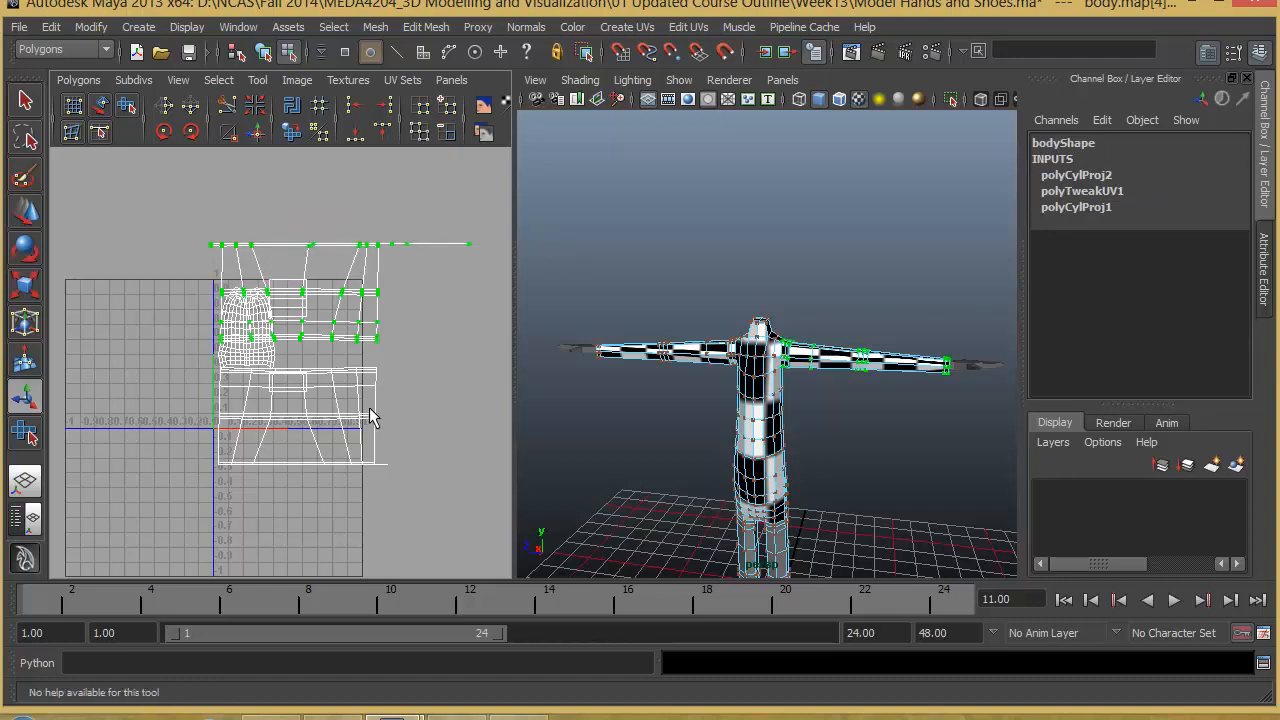
right_click_drag(377, 415, 397, 395, "shift")
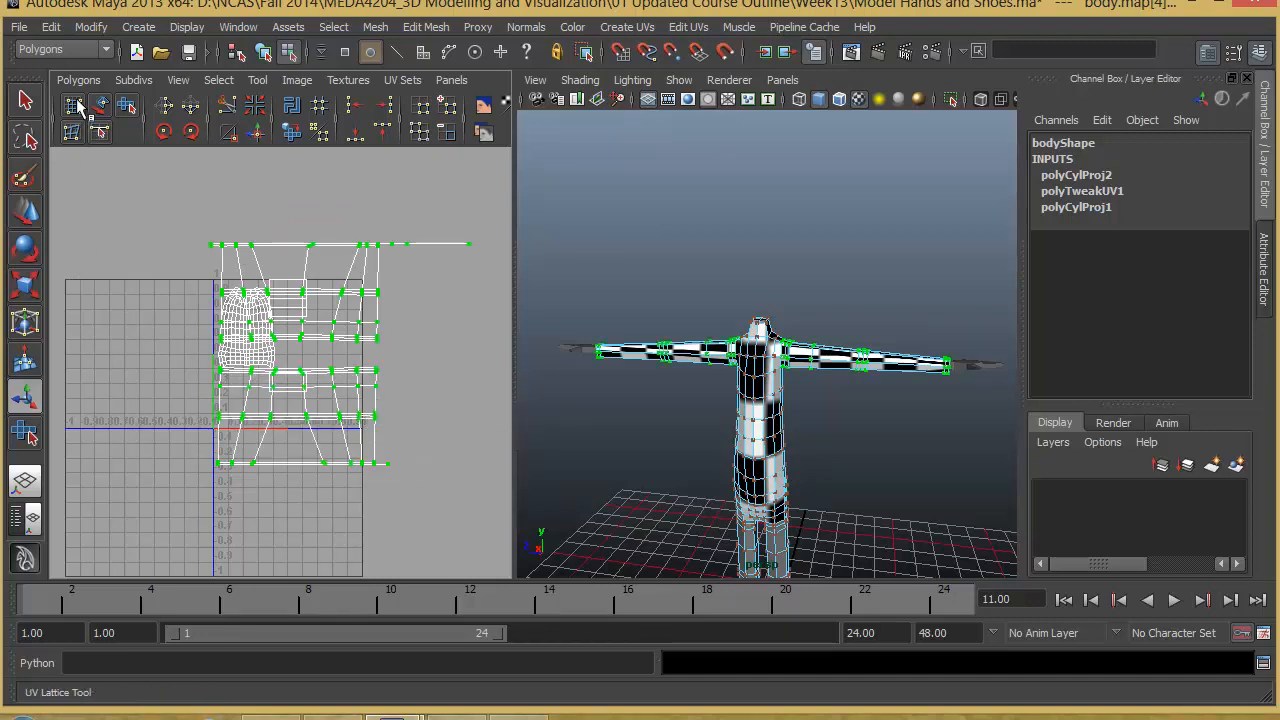
- Unfold the selected arm's UVs with the Smooth UV tool until the shell is fully spread out
left_click(127, 106)
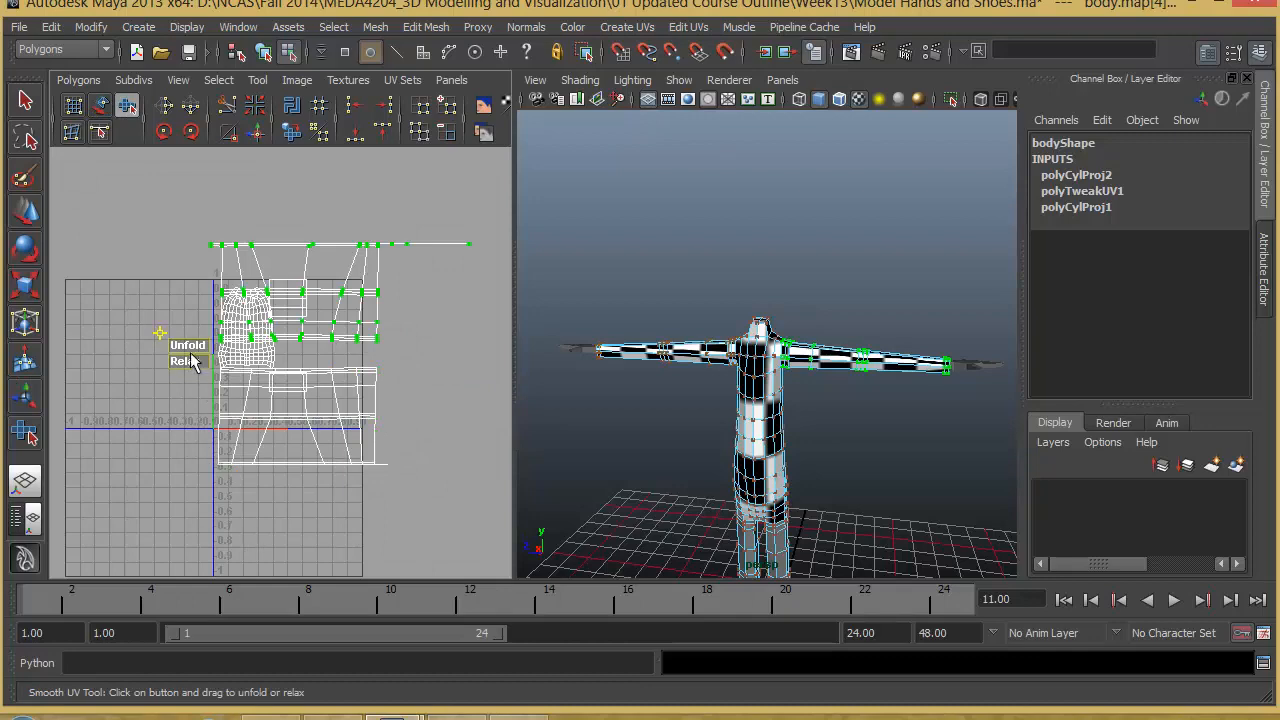
left_click_drag(240, 350, 528, 347)
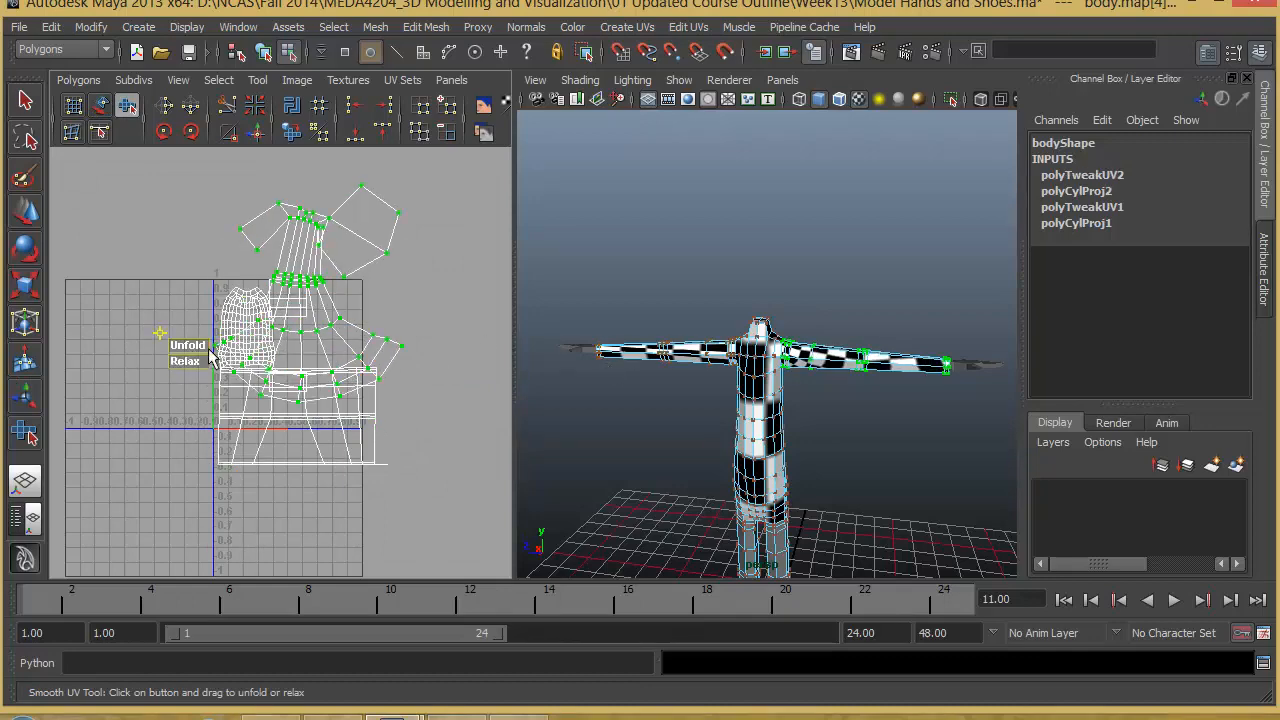
left_click_drag(248, 338, 822, 351)
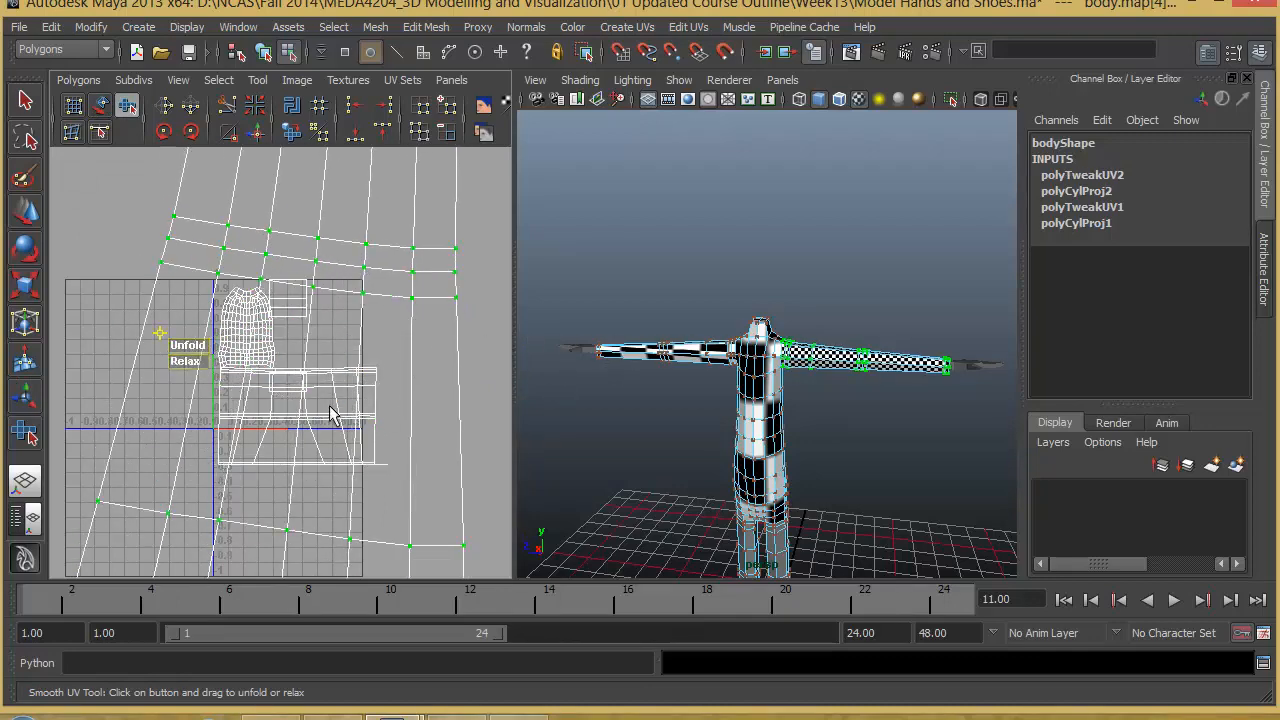
right_click_drag(330, 406, 56, 342, "alt")
middle_click_drag(262, 340, 265, 387, "alt")
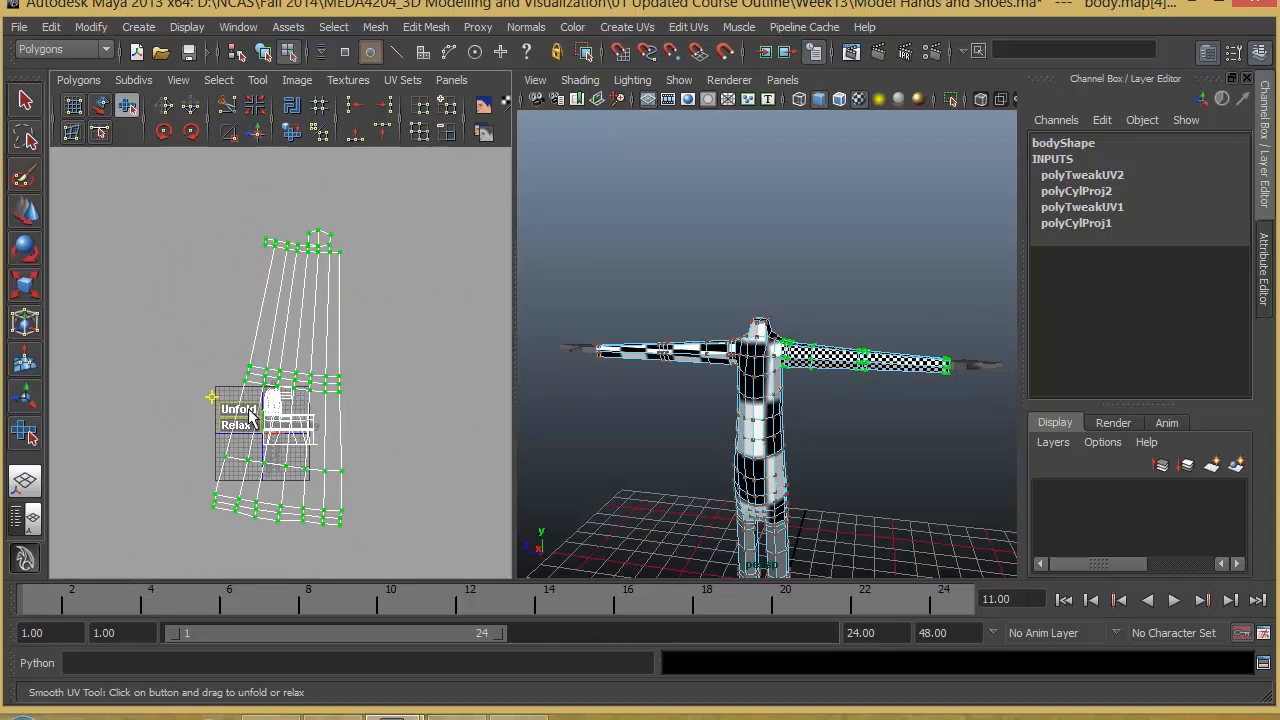
left_click_drag(282, 415, 500, 405)
- Examine the unfolded arm shell in the UV layout, focusing on the narrow rows and extra faces at its upper end
right_click_drag(289, 310, 320, 406, "alt")
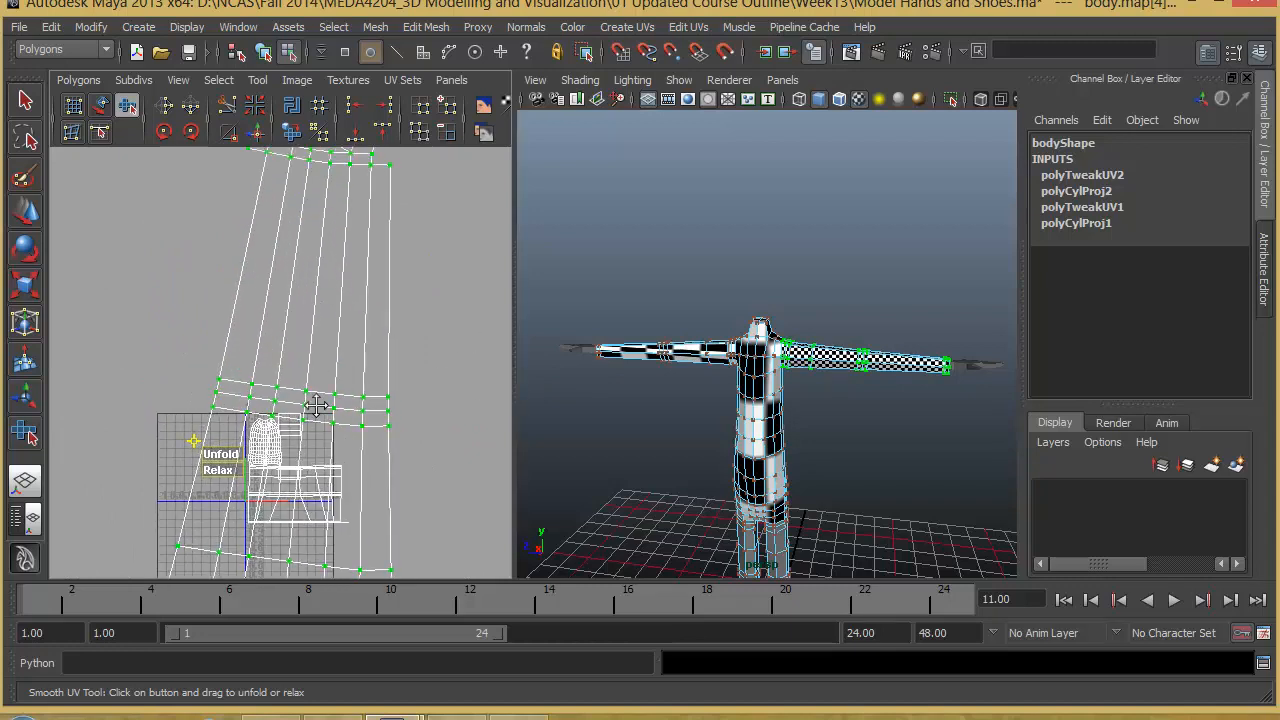
middle_click_drag(380, 162, 361, 340, "alt")
middle_click_drag(341, 389, 254, 391, "alt")
right_click_drag(254, 391, 303, 404, "alt")
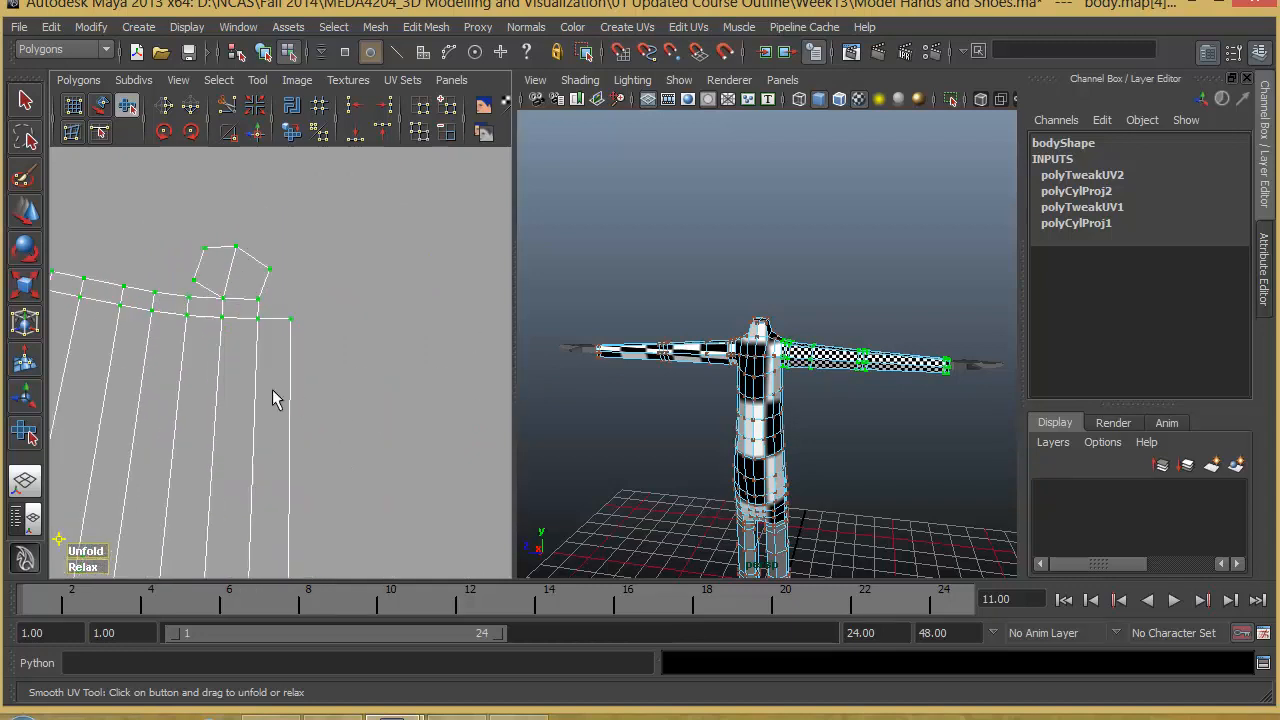
middle_click_drag(240, 360, 311, 404, "alt")
right_click_drag(311, 404, 352, 462, "alt")
middle_click_drag(352, 462, 352, 331, "alt")
right_click_drag(215, 335, 85, 440, "alt")
middle_click_drag(286, 400, 278, 223, "alt")
right_click_drag(265, 350, 200, 426, "alt")
middle_click_drag(285, 470, 307, 318, "alt")
right_click_drag(307, 318, 360, 374, "alt")
- Examine the checker pattern around the wrist end of the unfolded arm on the model
left_click_drag(945, 394, 860, 391, "alt")
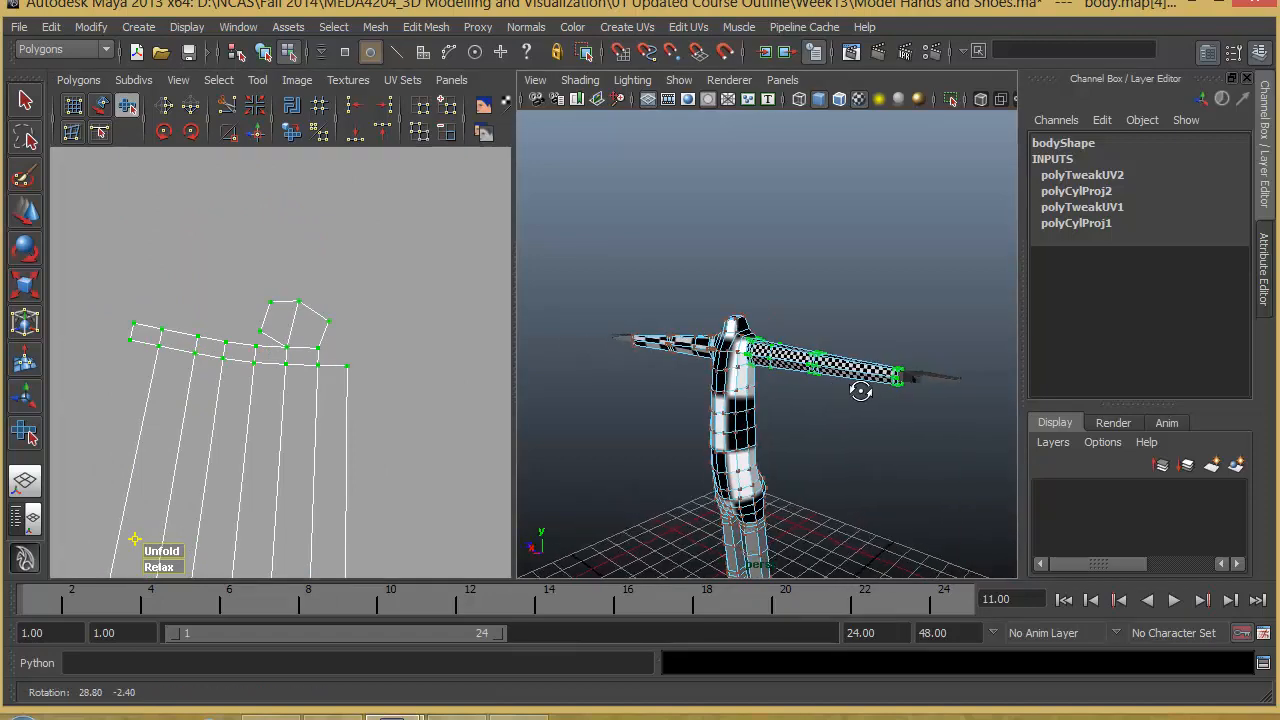
right_click_drag(860, 391, 1022, 393, "alt")
middle_click_drag(1010, 388, 749, 334, "alt")
right_click_drag(749, 334, 830, 354, "alt")
left_click_drag(830, 354, 631, 251, "alt")
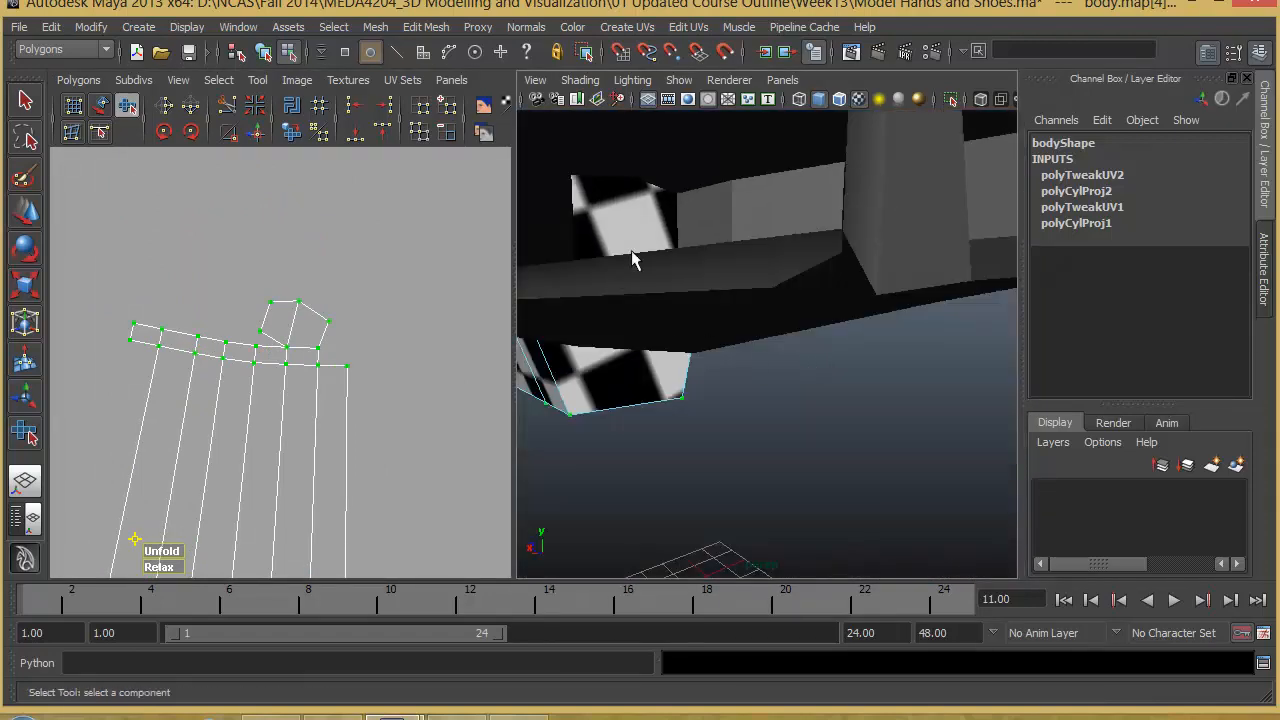
right_click_drag(708, 281, 602, 262, "alt")
left_click_drag(640, 270, 831, 311, "alt")
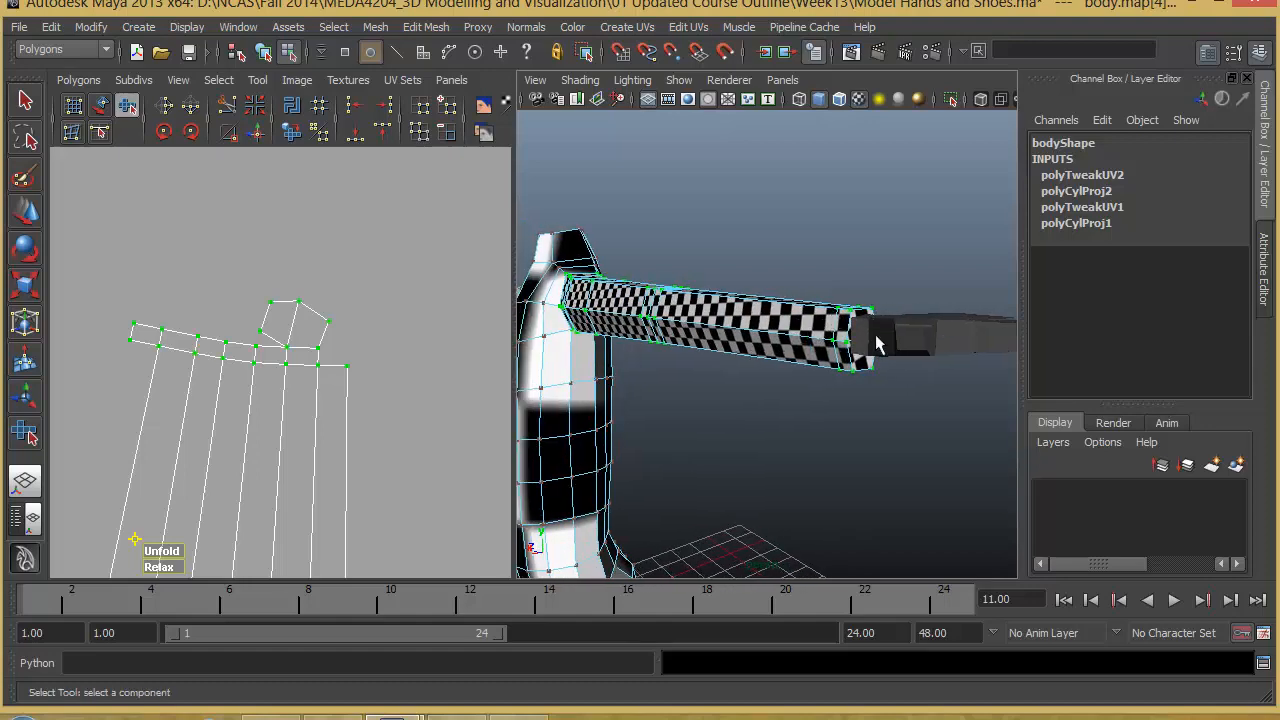
right_click_drag(888, 318, 645, 340, "alt")
left_click_drag(645, 345, 790, 374, "alt")
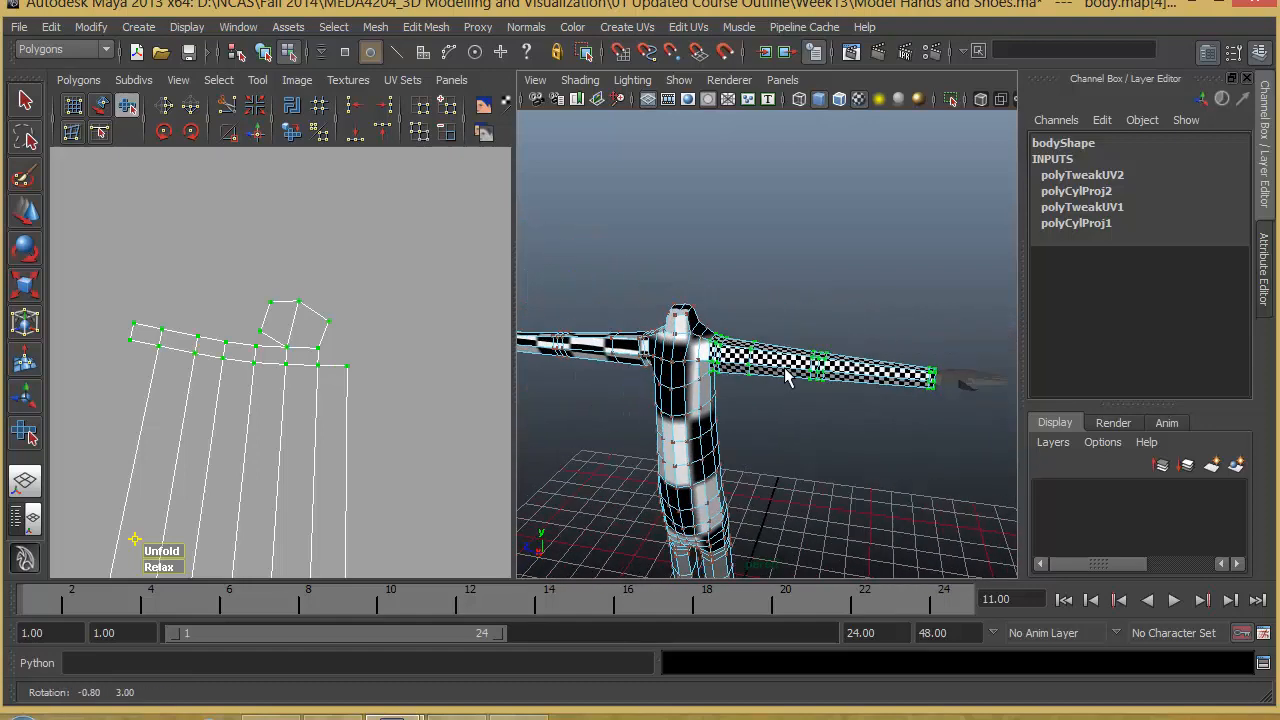
- Inspect the checker pattern along the whole arm from several sides for distortion
middle_click_drag(838, 425, 824, 387, "alt")
right_click_drag(830, 391, 817, 419, "alt")
mouse_move(820, 427)
middle_mouse_down("alt")
mouse_move(837, 389)
mouse_move(806, 411)
middle_mouse_up("alt")
right_click_drag(832, 408, 886, 413, "alt")
middle_click_drag(873, 412, 848, 445, "alt")
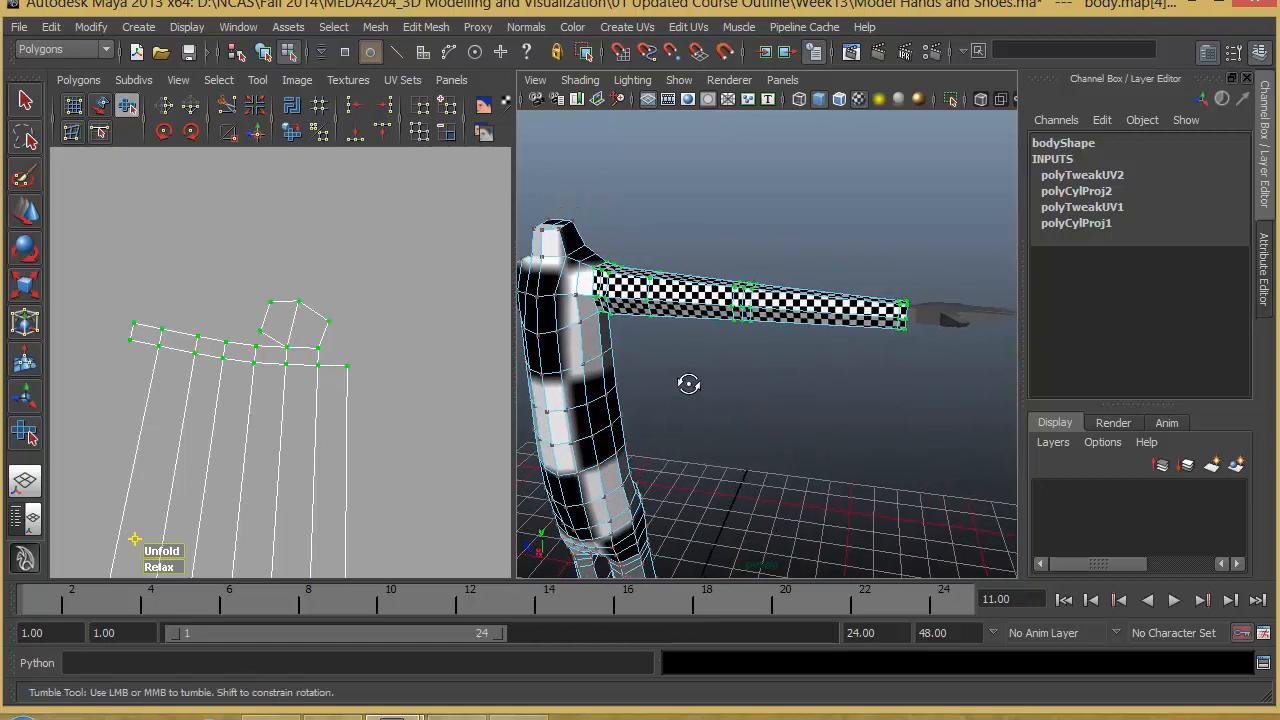
left_click_drag(688, 383, 790, 415, "alt")
right_click_drag(797, 420, 777, 400, "alt")
middle_click_drag(816, 390, 840, 302, "alt")
- Review the arm's UV shell from its middle rows up to the wrist edge
right_click_drag(195, 487, 231, 500, "alt")
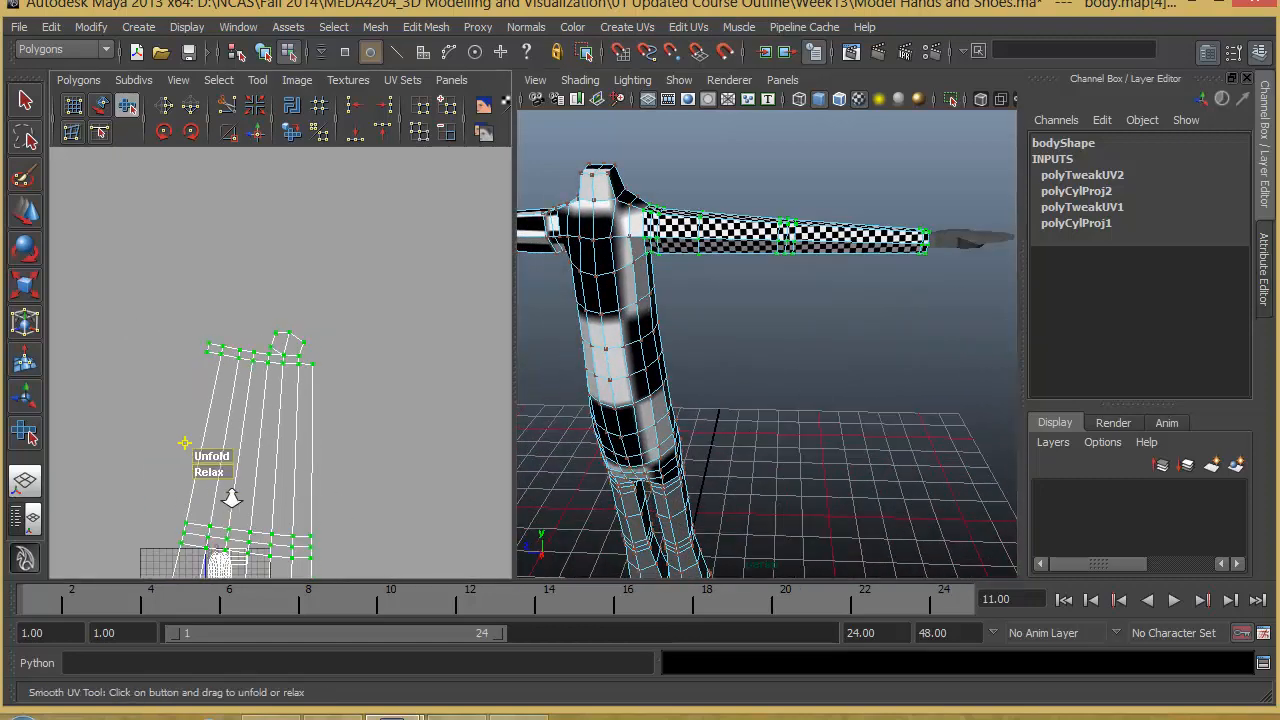
middle_click_drag(255, 463, 266, 443, "alt")
right_click_drag(285, 445, 377, 456, "alt")
middle_click_drag(336, 488, 364, 236, "alt")
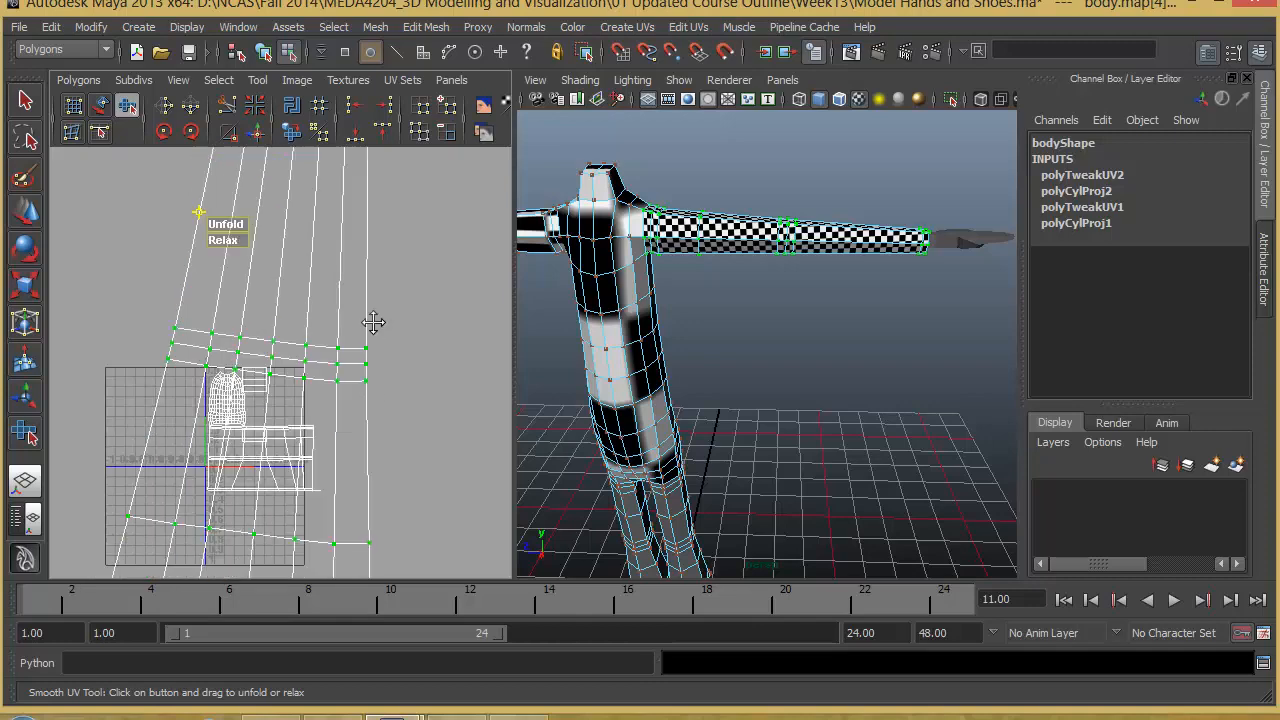
middle_click_drag(374, 323, 370, 198, "alt")
middle_click_drag(418, 330, 414, 540, "alt")
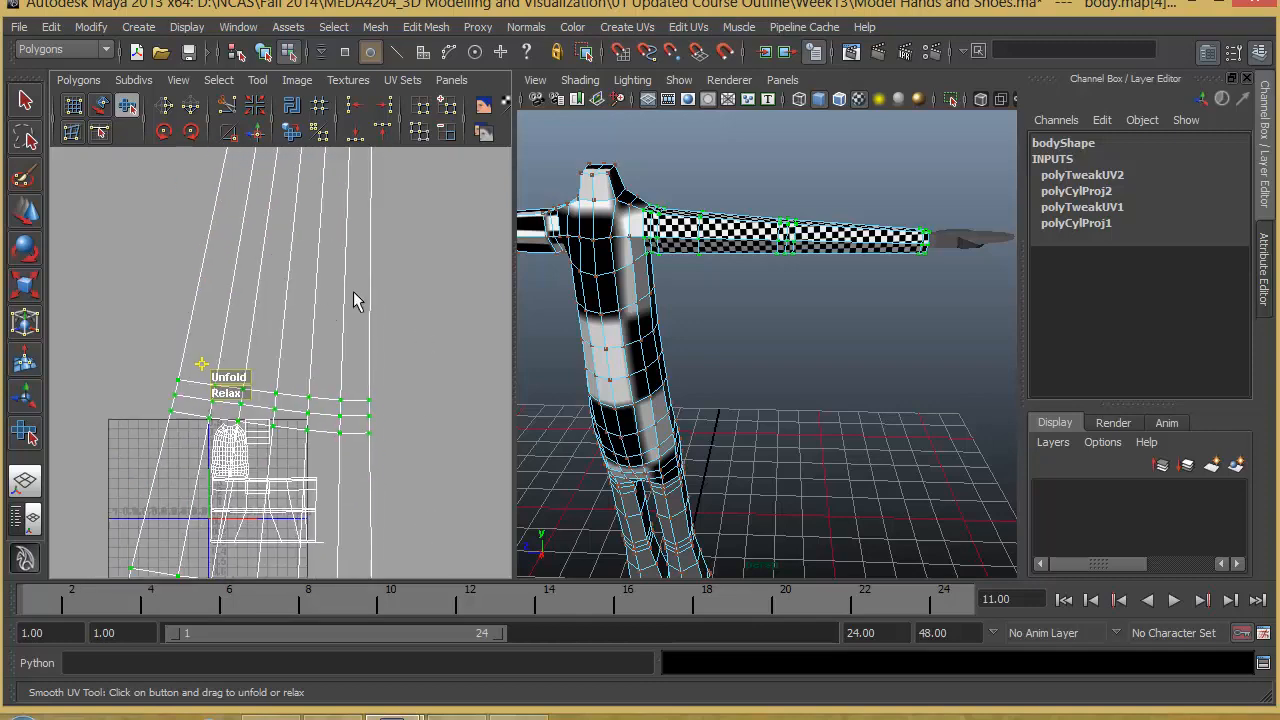
middle_click_drag(353, 291, 350, 510, "alt")
middle_click_drag(311, 354, 317, 384, "alt")
right_click_drag(317, 384, 374, 362, "alt")
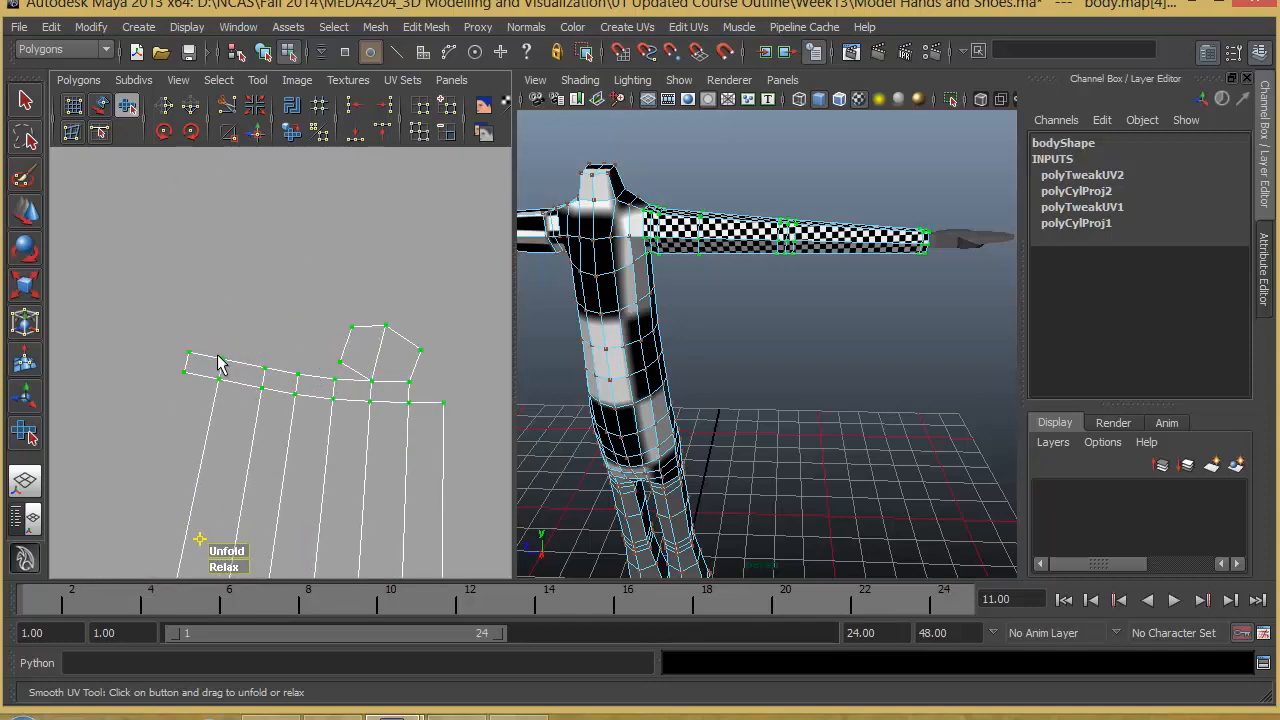
- Select the four UVs of the outermost face in the shell's wrist row and locate them on the model
right_click_drag(220, 363, 223, 308)
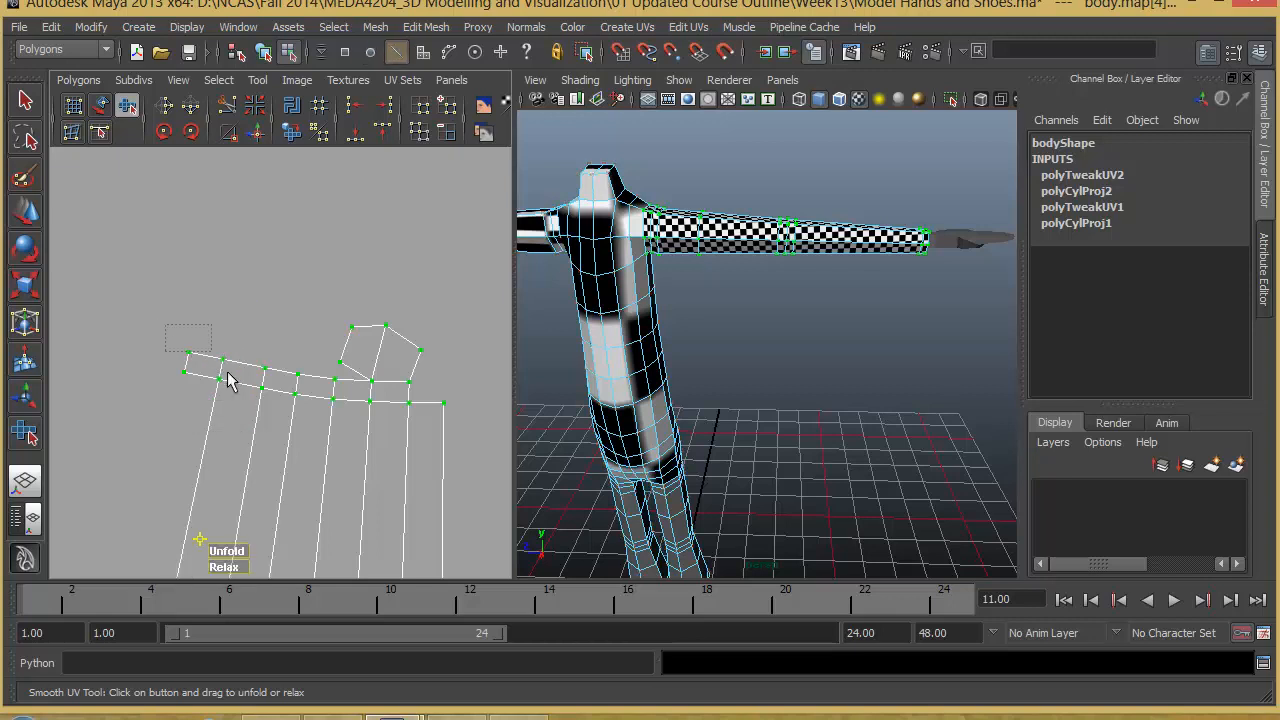
left_click_drag(165, 324, 236, 398)
right_click_drag(222, 368, 292, 362)
left_click_drag(231, 394, 231, 394)
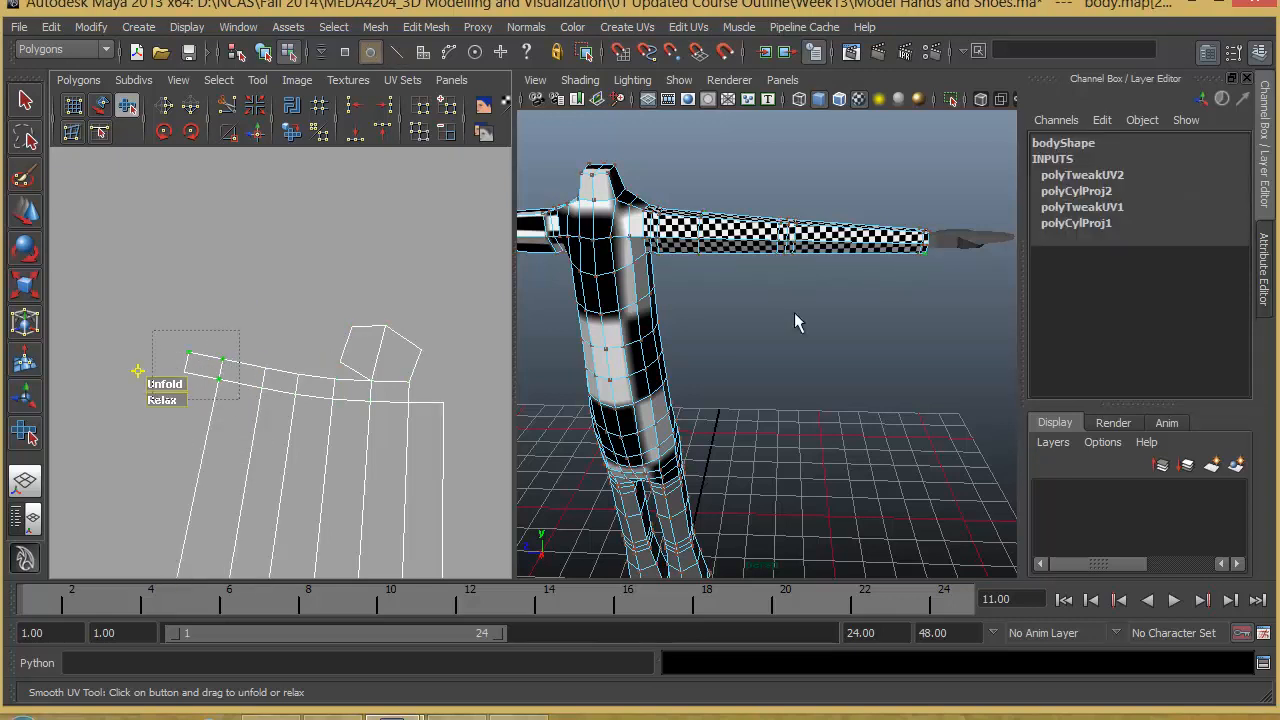
left_click_drag(812, 300, 781, 372, "alt")
scroll(863, 280, "up", 6)
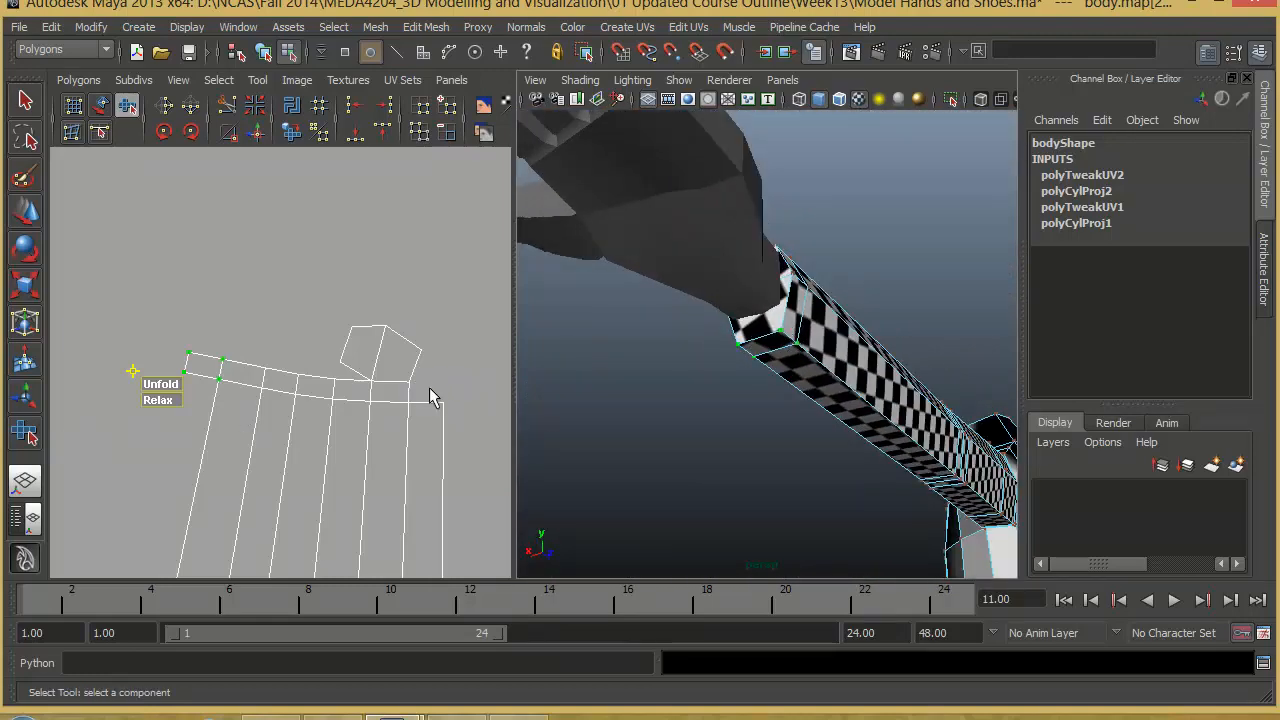
- Cut the UV edge that joins the outermost face to the rest of the arm shell's wrist row
middle_click_drag(263, 404, 303, 403, "alt")
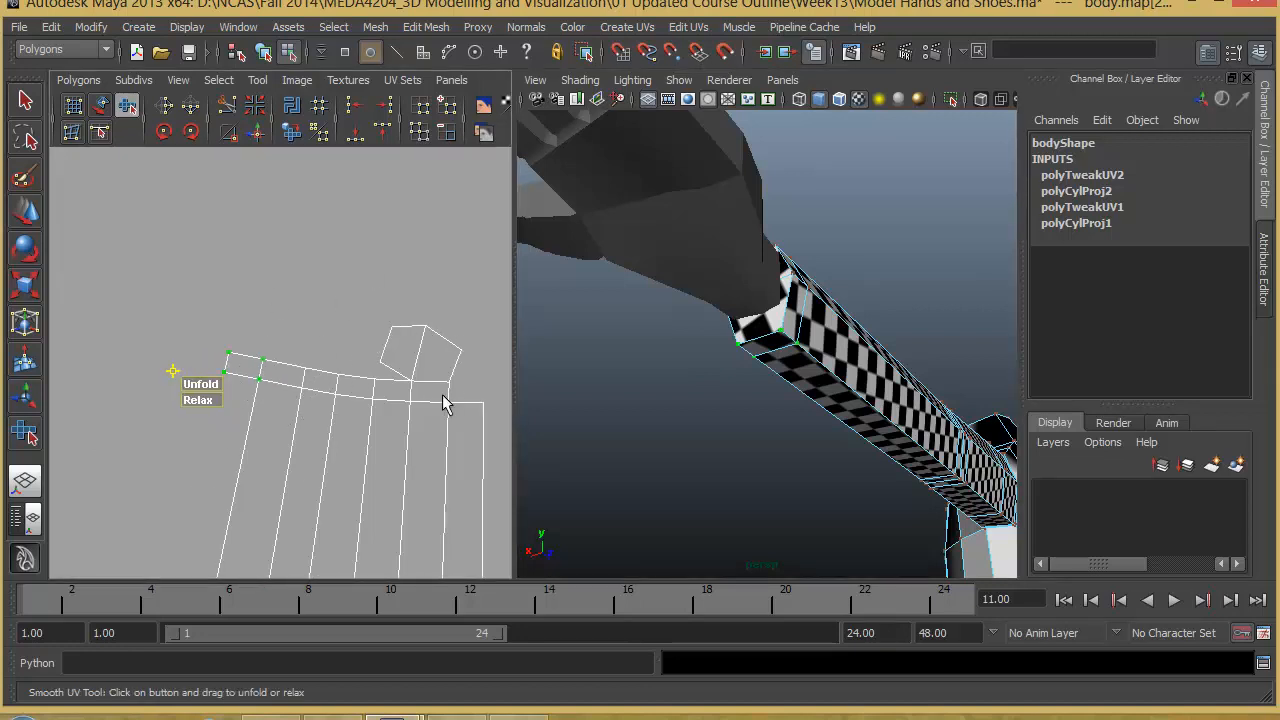
right_click_drag(265, 367, 263, 308)
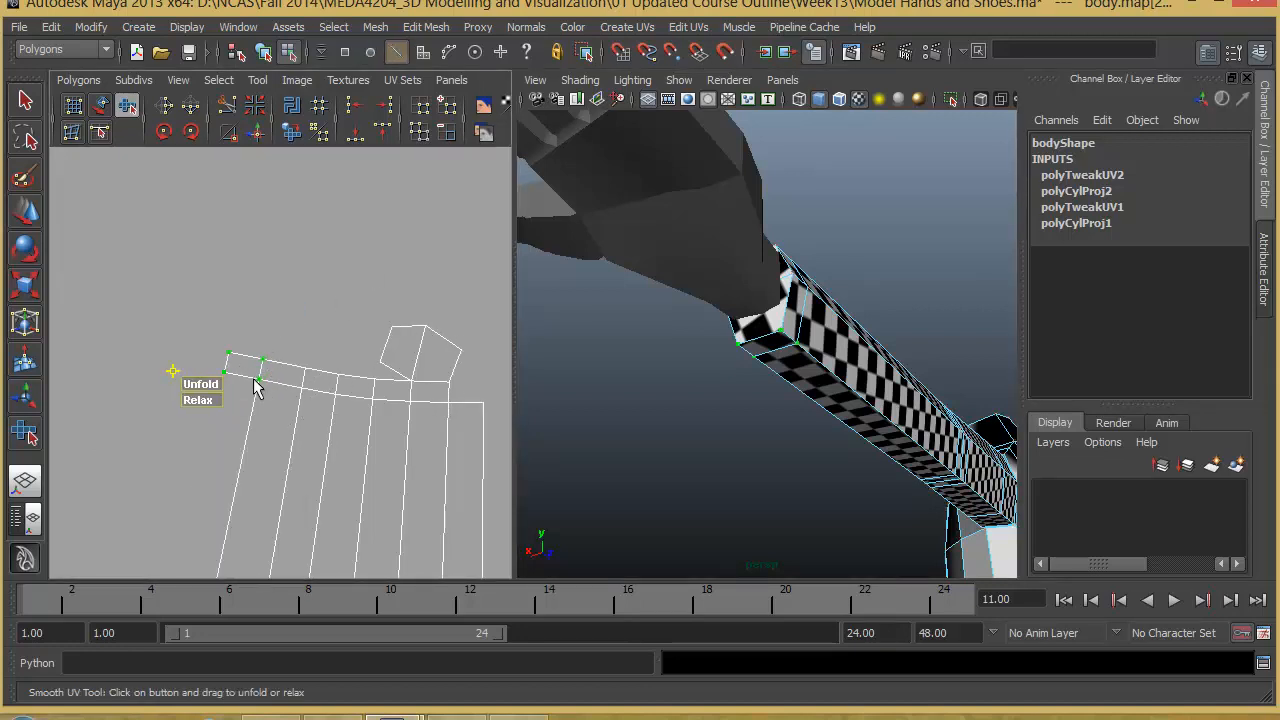
left_click(258, 372)
left_click(22, 211)
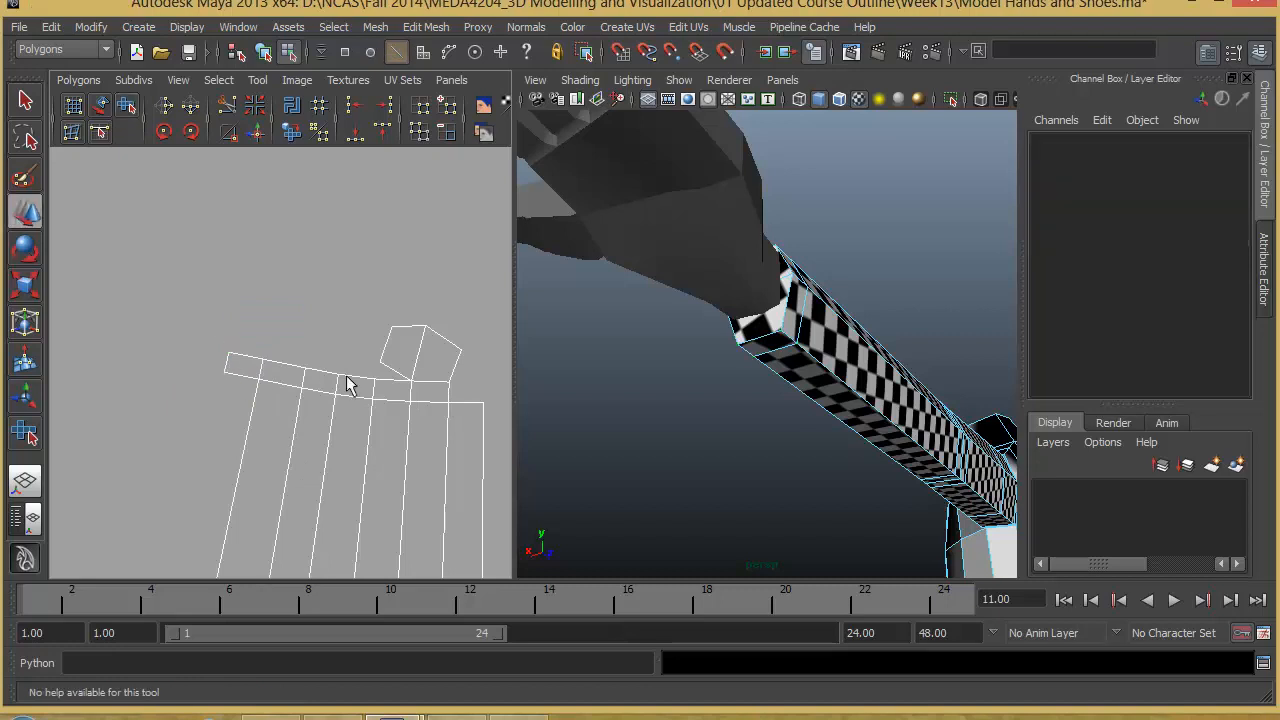
left_click(260, 376)
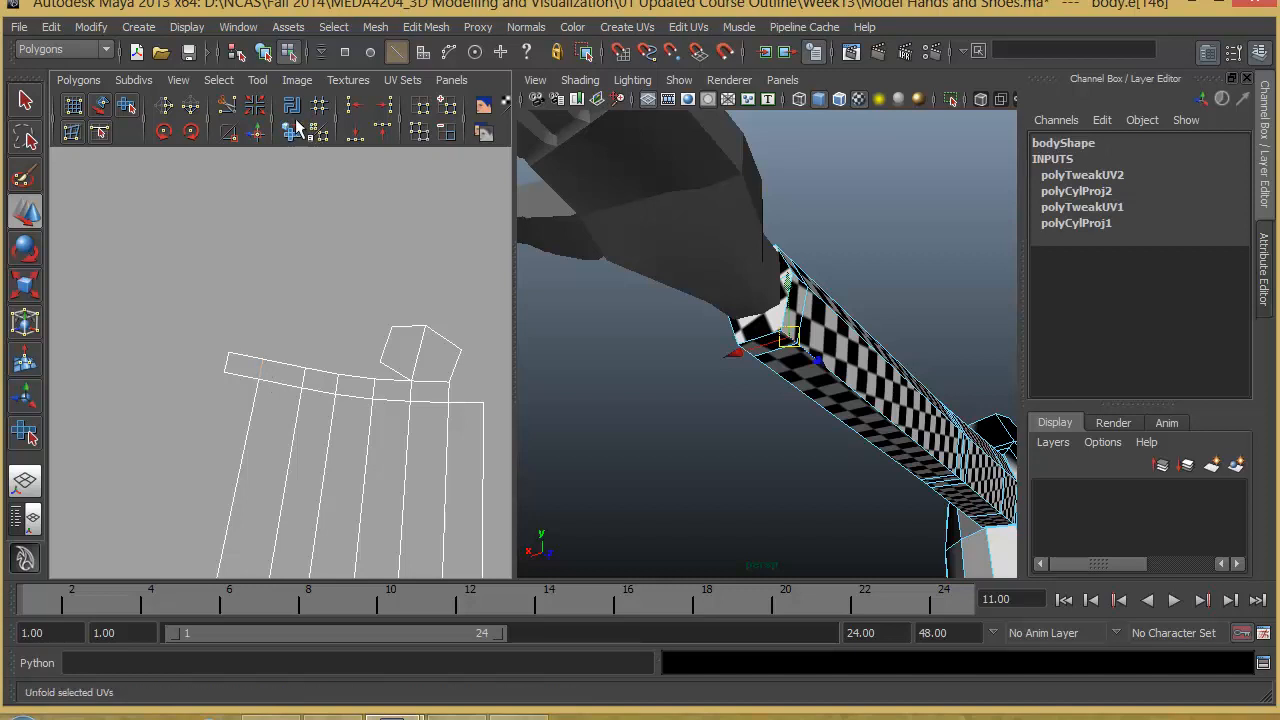
left_click(228, 106)
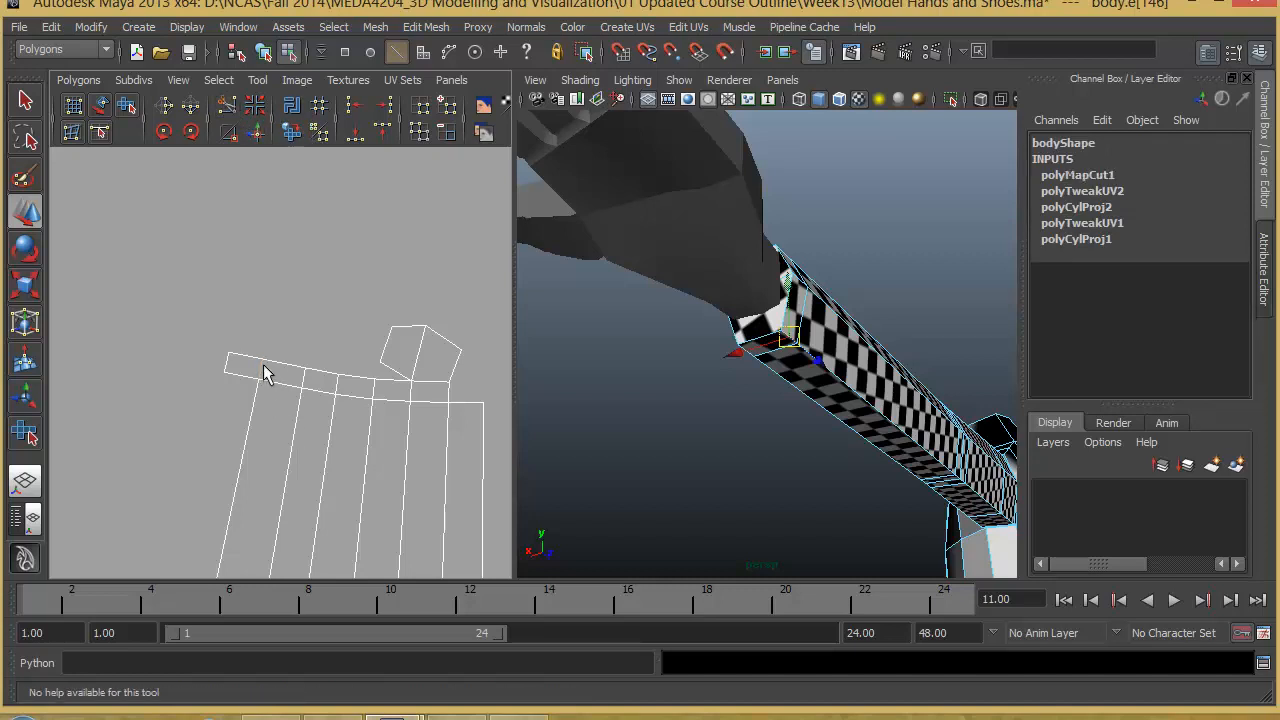
- Move the detached wrist face as its own shell to the opposite end of the wrist row and rotate it to fit the gap
right_click_drag(251, 361, 310, 356)
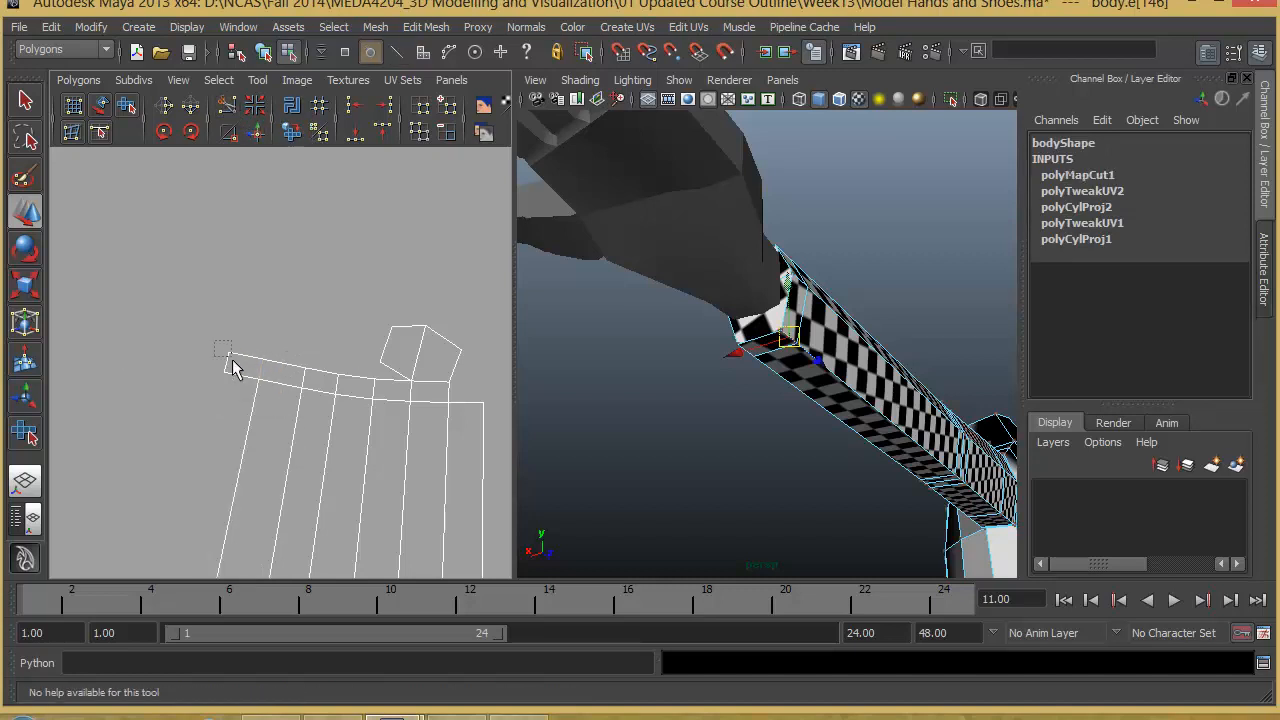
left_click_drag(215, 342, 230, 356)
key("w")
right_click_drag(229, 358, 274, 343, "ctrl")
left_click_drag(244, 368, 287, 296)
left_click_drag(243, 334, 471, 390)
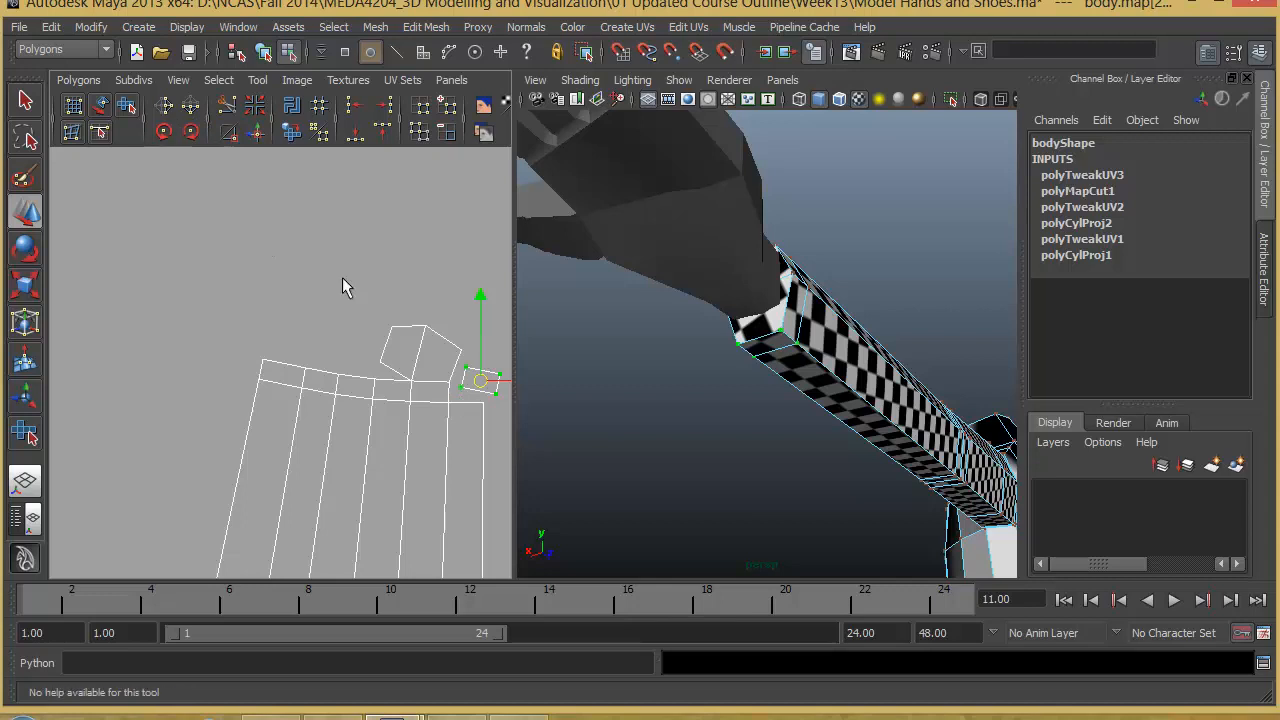
key("e")
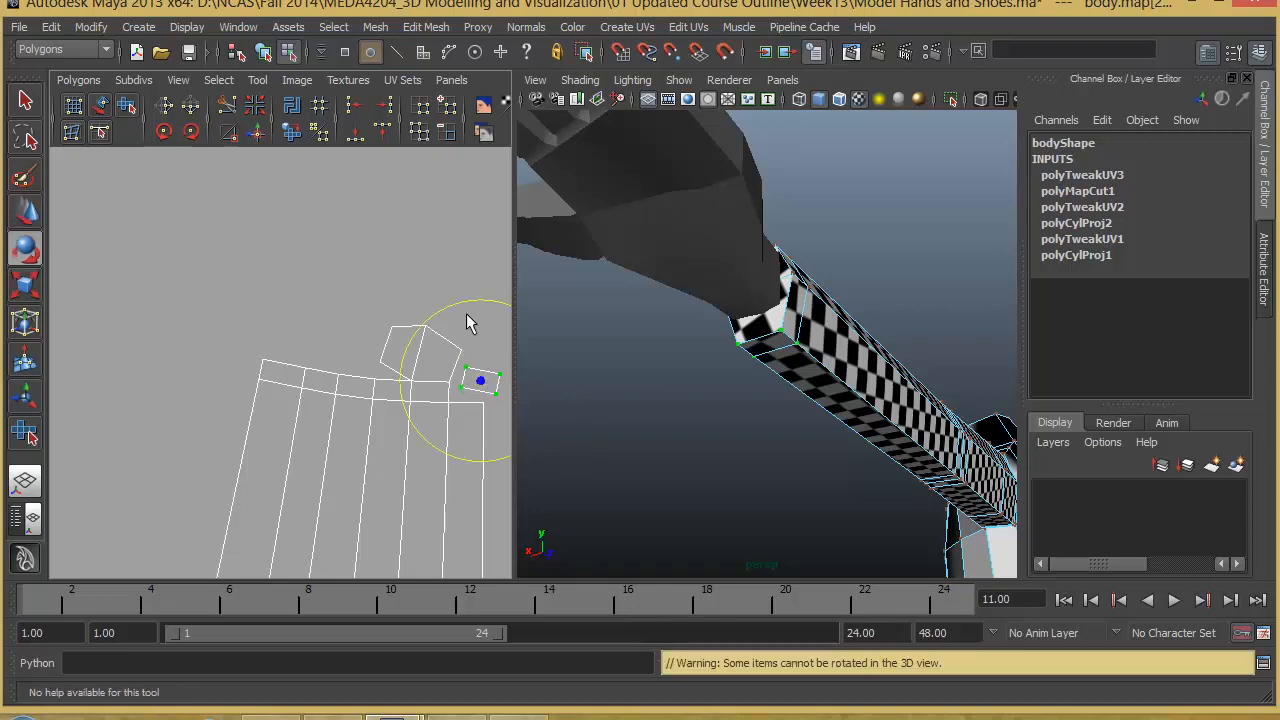
left_click(27, 215)
- Move and sew the detached face onto the lower boundary edge at the open end of the wrist row
right_click_drag(484, 381, 490, 342)
left_click(472, 398)
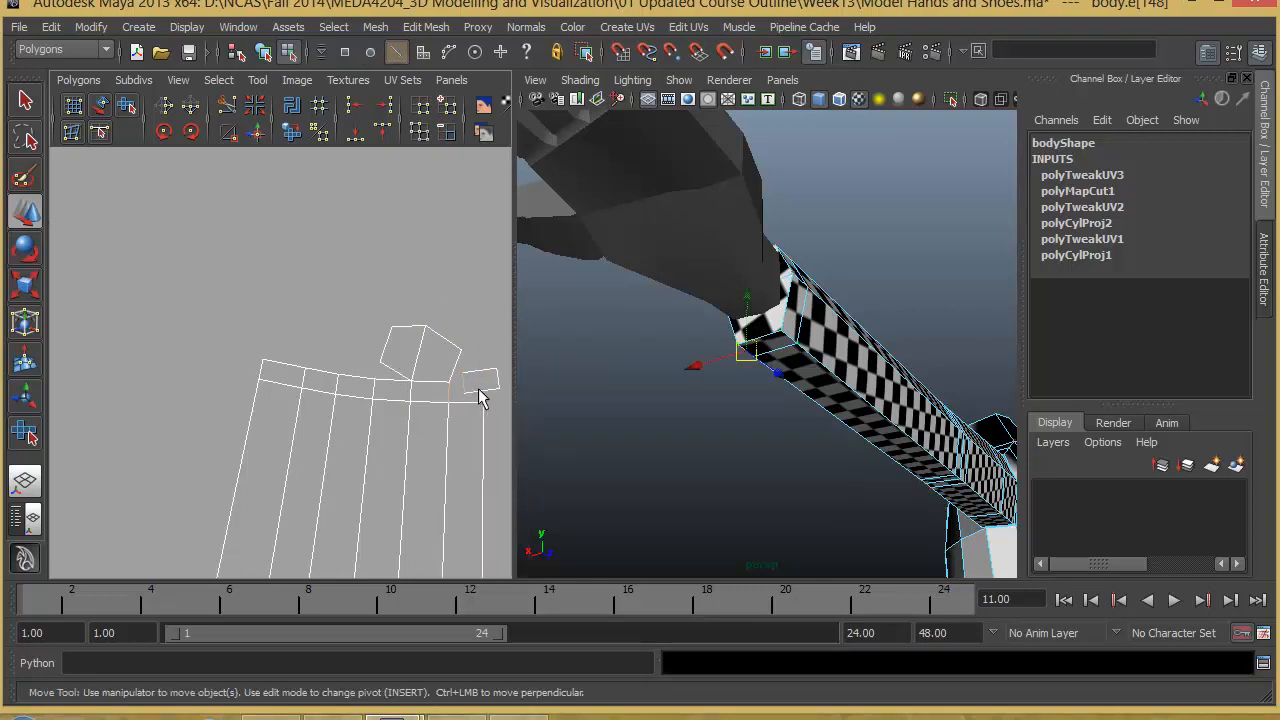
left_click(490, 396, "shift")
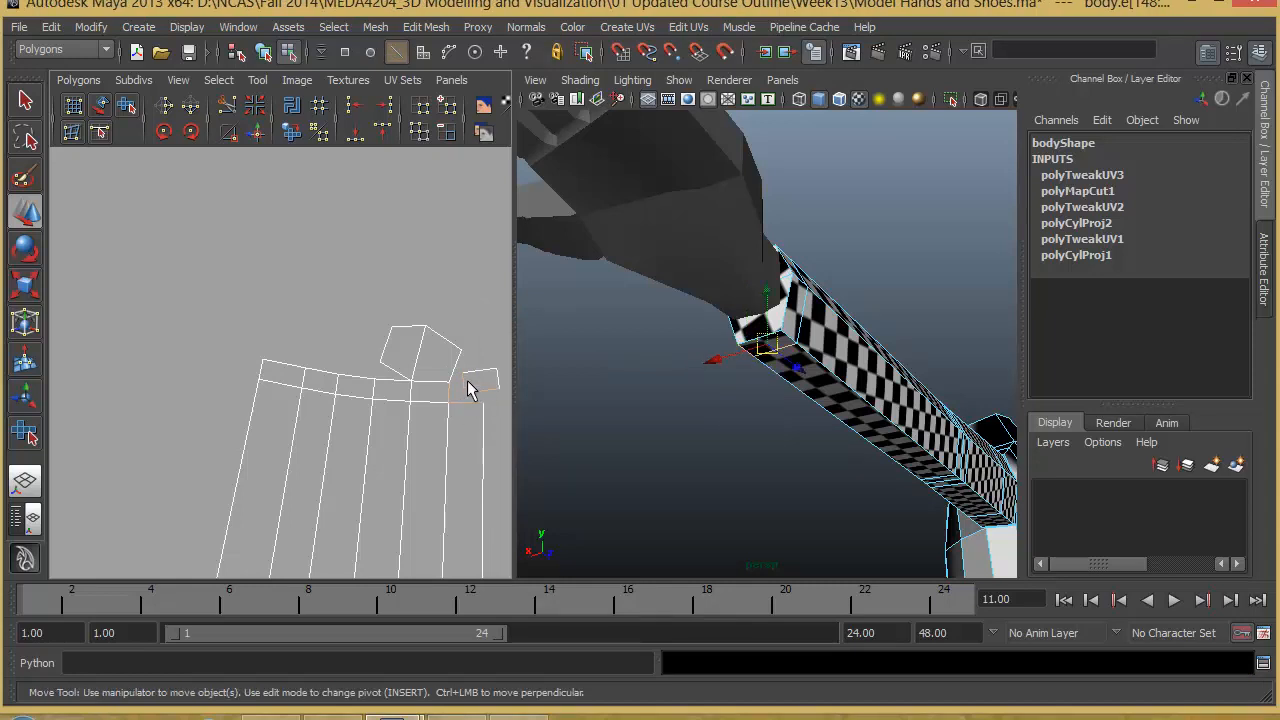
left_click(255, 134)
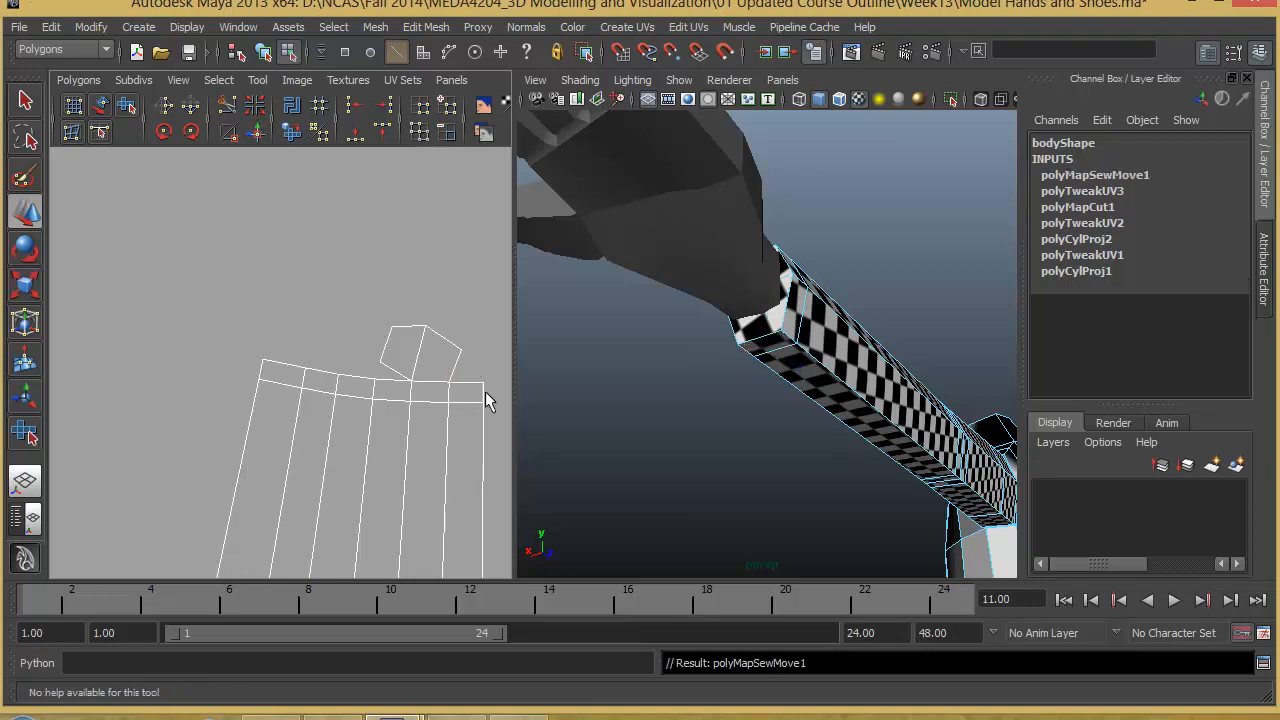
- Select the whole repaired arm UV shell and scale it down uniformly to about 0.4 UV units tall
right_click_drag(460, 430, 443, 414, "alt")
middle_click_drag(443, 414, 447, 332, "alt")
right_click_drag(437, 378, 390, 377, "alt")
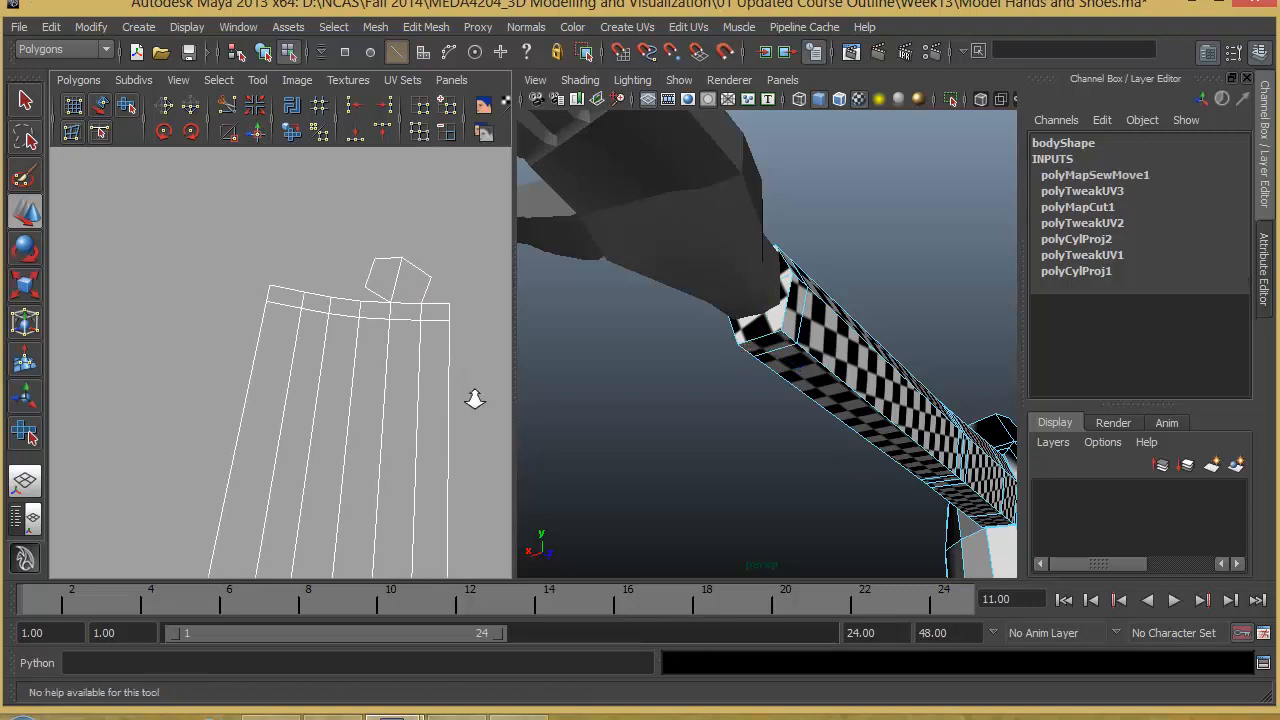
right_click_drag(474, 397, 349, 471, "alt")
middle_click_drag(303, 528, 317, 374, "alt")
right_click_drag(317, 374, 283, 409, "alt")
middle_click_drag(359, 426, 366, 402, "alt")
right_click_drag(357, 379, 412, 386)
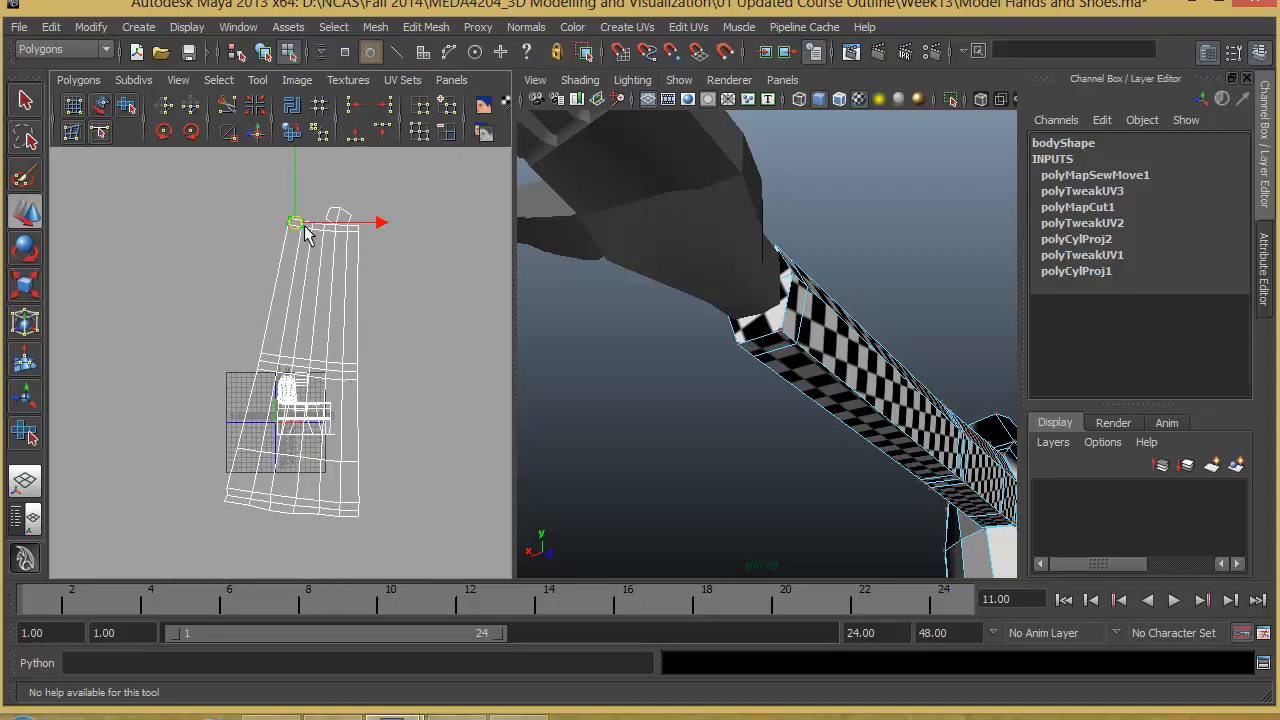
right_click_drag(306, 232, 366, 200, "ctrl")
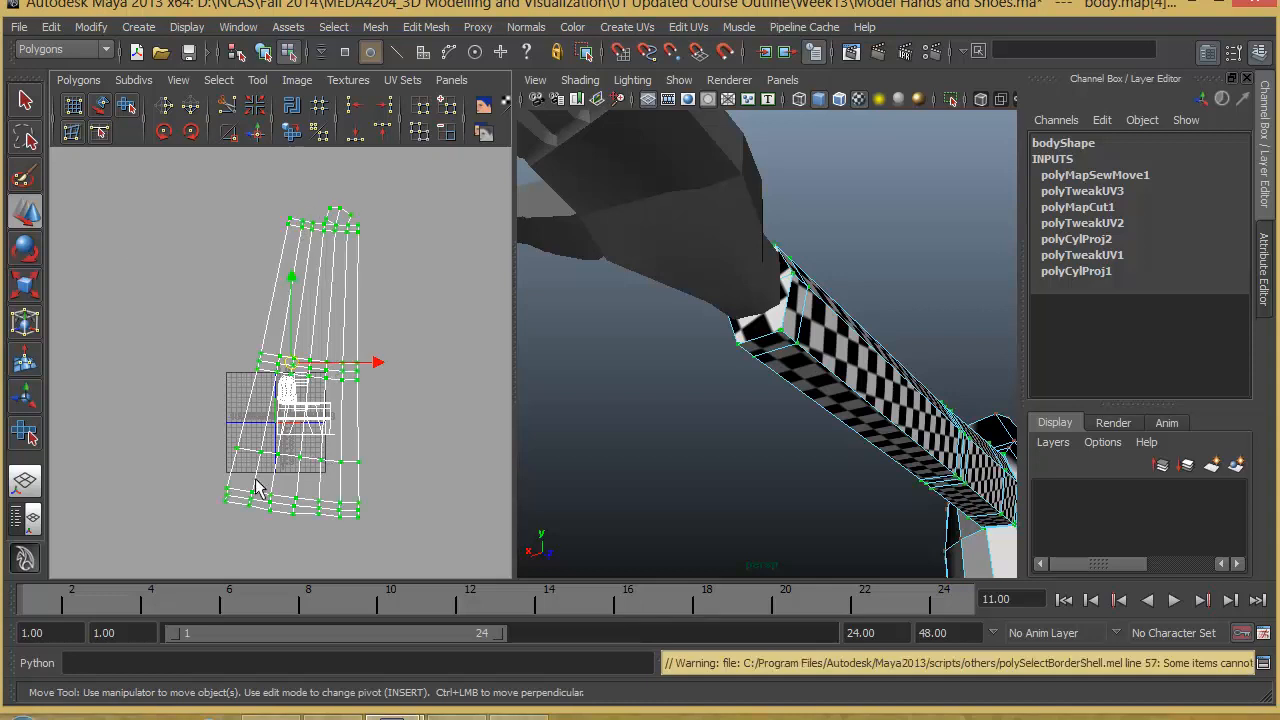
key("r")
left_click_drag(287, 378, 223, 434)
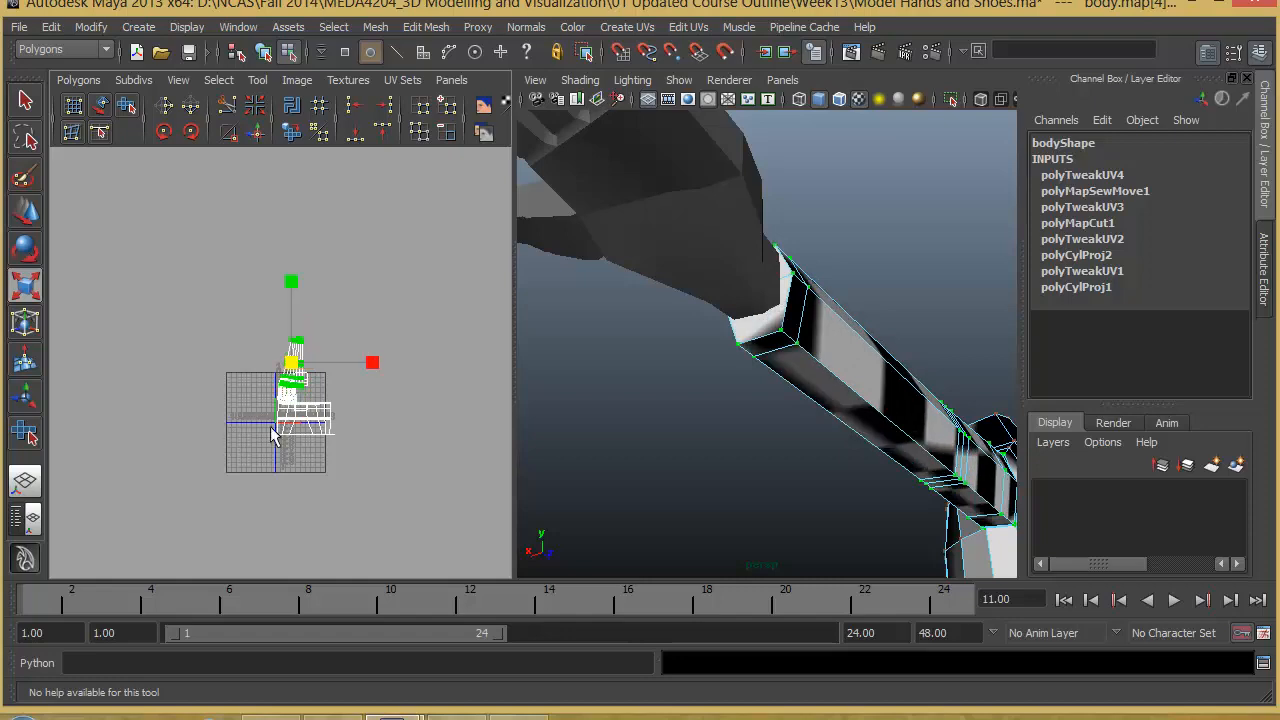
right_click_drag(274, 434, 495, 480, "alt")
middle_click_drag(255, 445, 231, 353, "alt")
right_click_drag(206, 380, 445, 437, "alt")
middle_click_drag(219, 361, 213, 496, "alt")
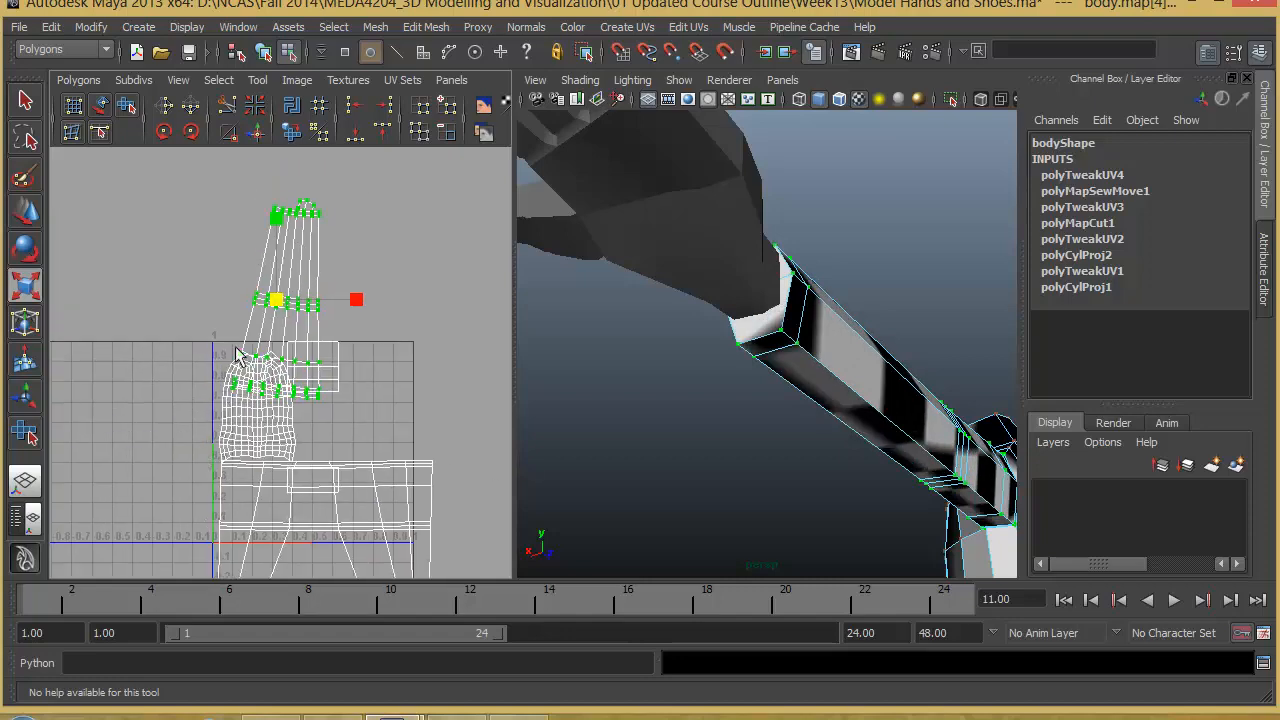
left_click_drag(276, 313, 251, 351)
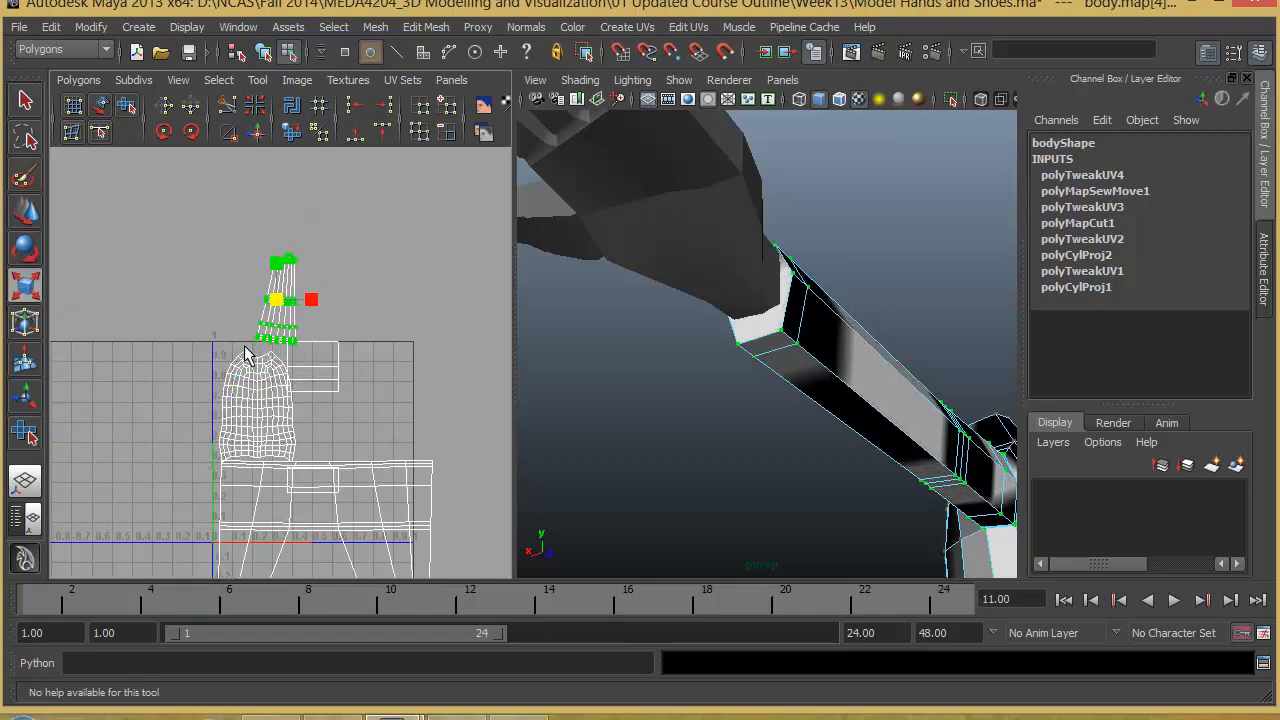
- Place the scaled arm shell inside the 0 to 1 UV square, beside the torso shell and above the second arm's shell
key("w")
left_click_drag(282, 305, 321, 421)
middle_click_drag(338, 438, 340, 376, "alt")
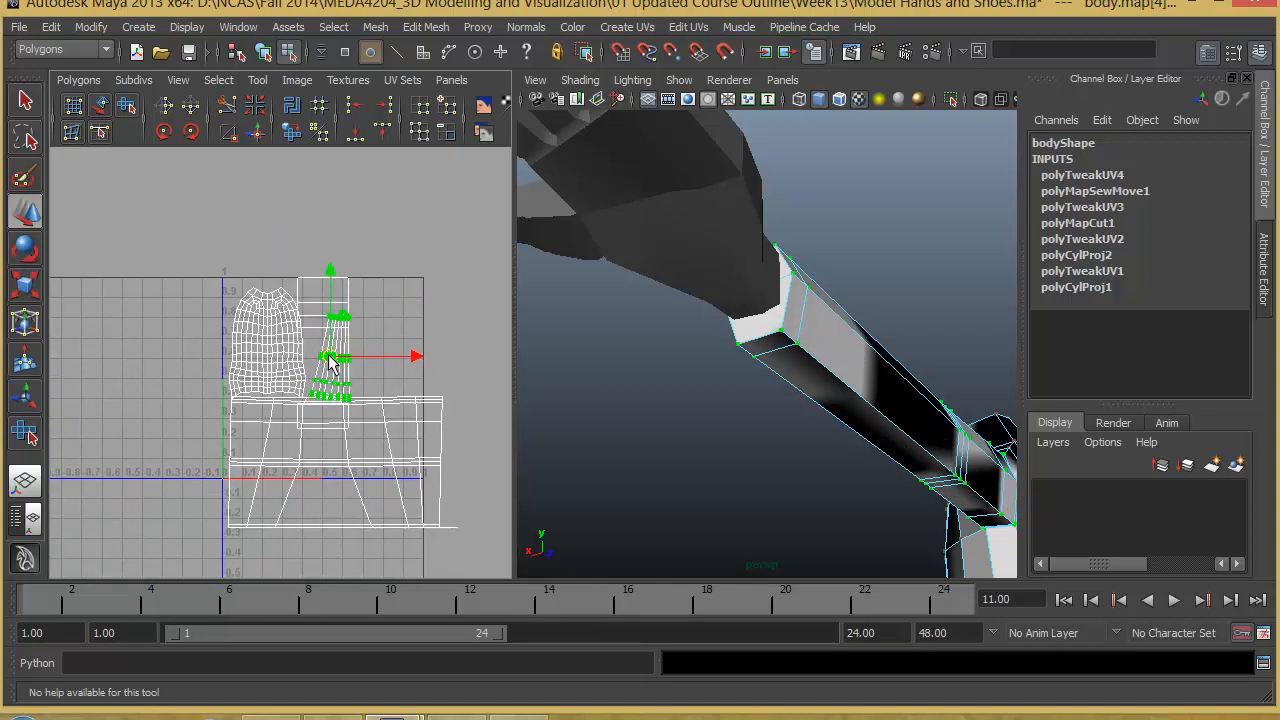
left_click_drag(330, 362, 344, 357)
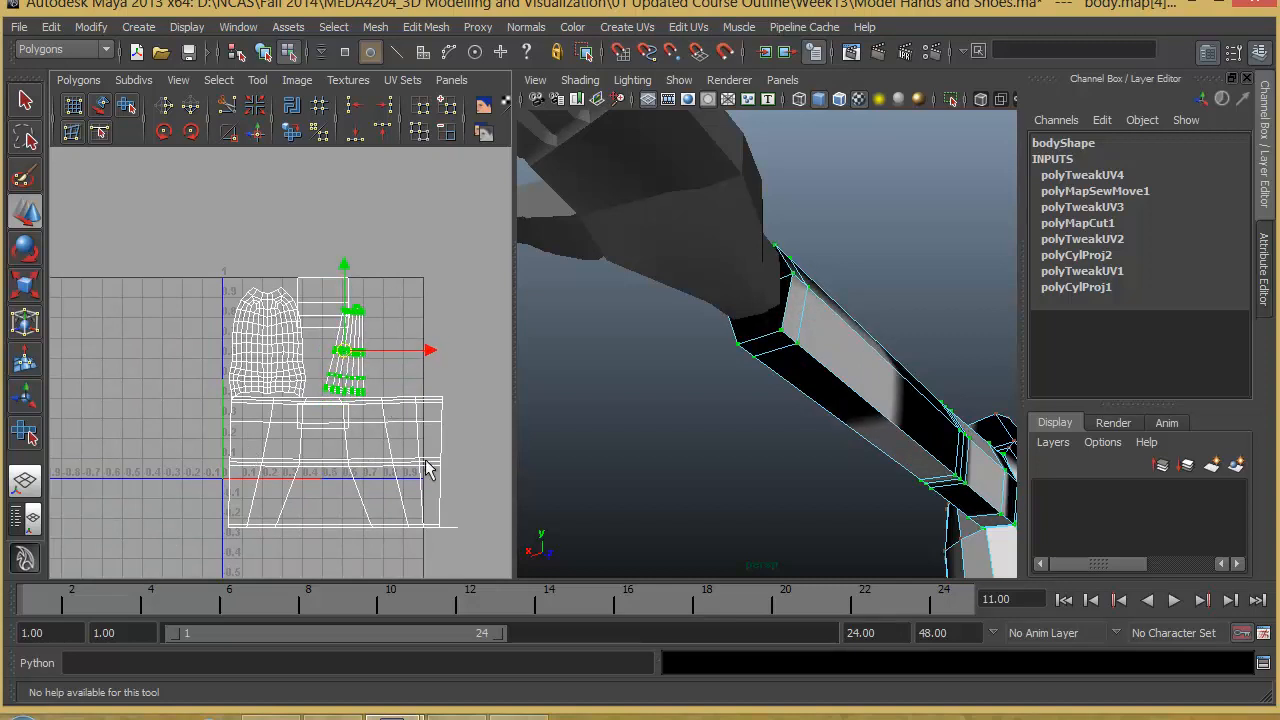
- Select the second arm's entire UV shell and unfold it with the Smooth UV tool until its rows straighten out
middle_click_drag(379, 421, 379, 474, "alt")
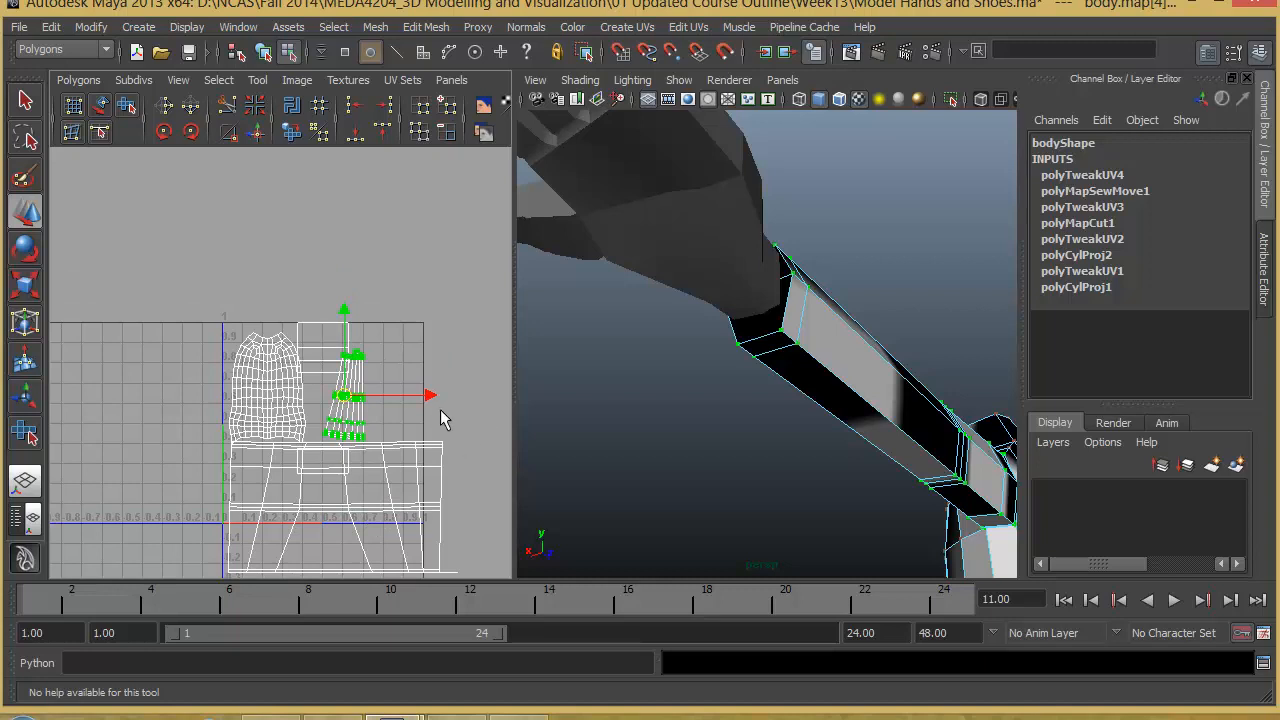
left_click(443, 444)
right_click_drag(443, 444, 477, 426, "ctrl")
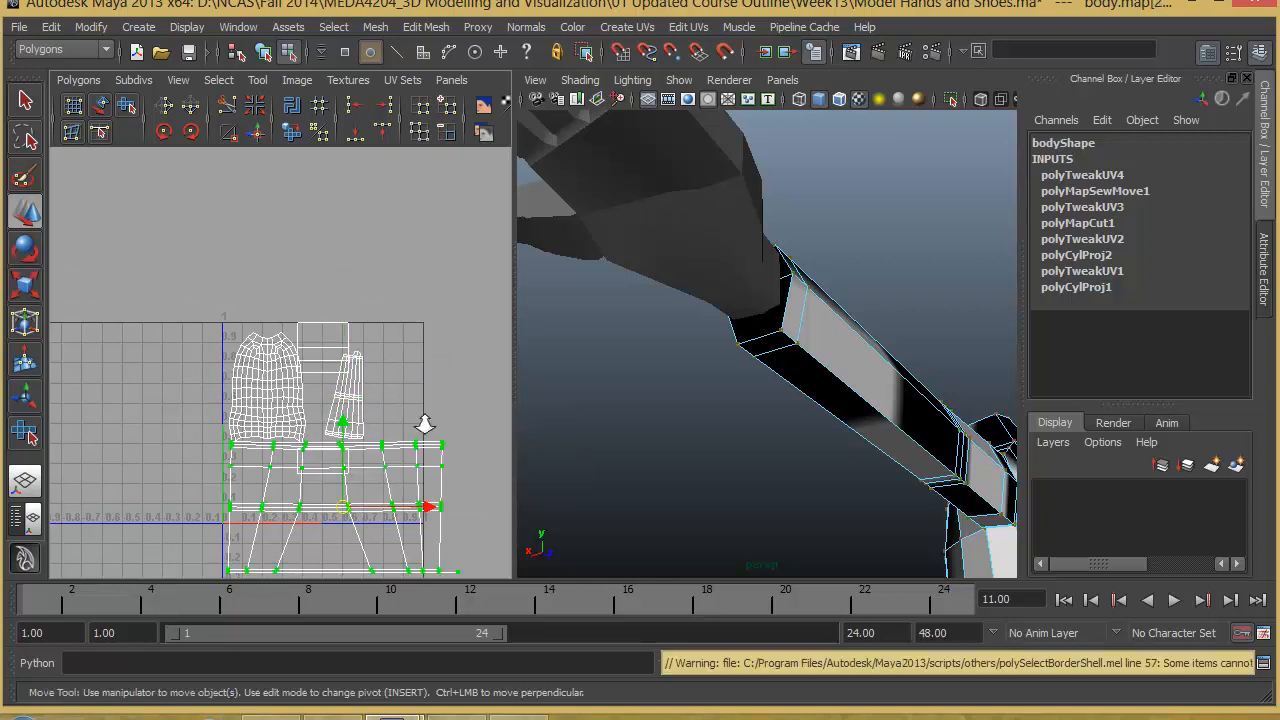
scroll(281, 392, "down", 3)
middle_click_drag(281, 392, 283, 354, "alt")
left_click(126, 105)
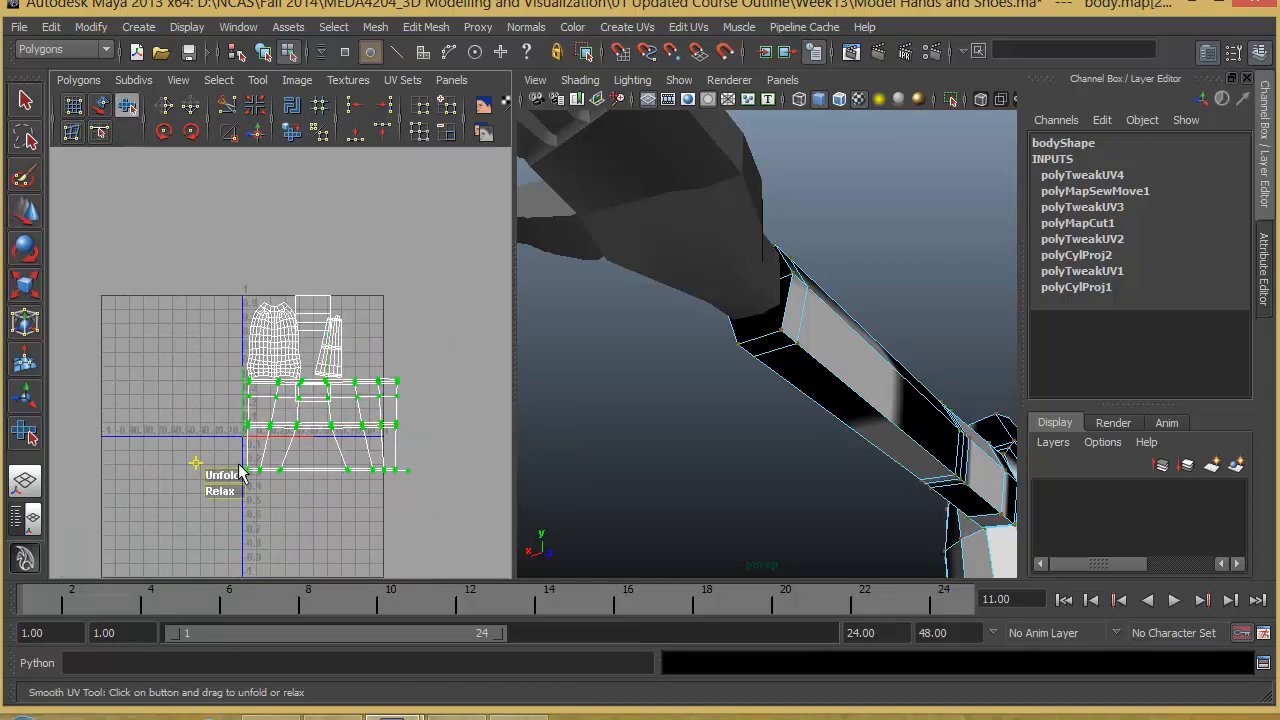
left_click_drag(232, 479, 737, 467)
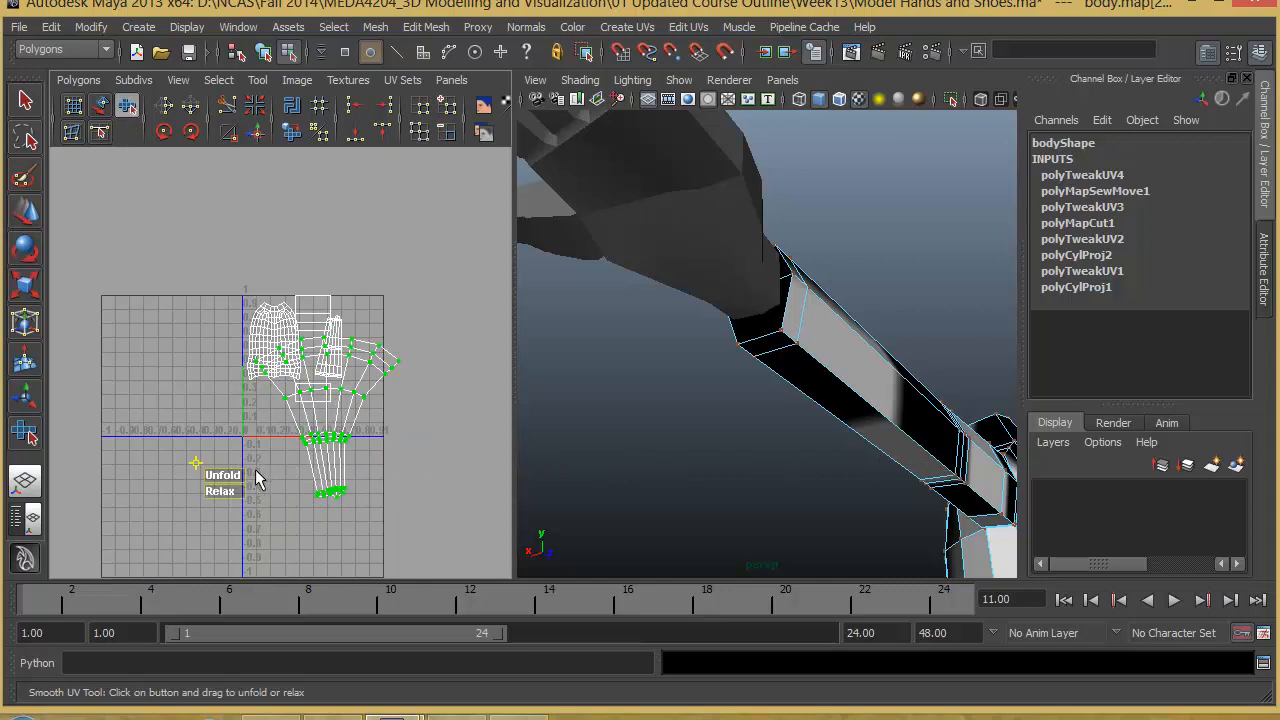
left_click_drag(237, 481, 833, 481)
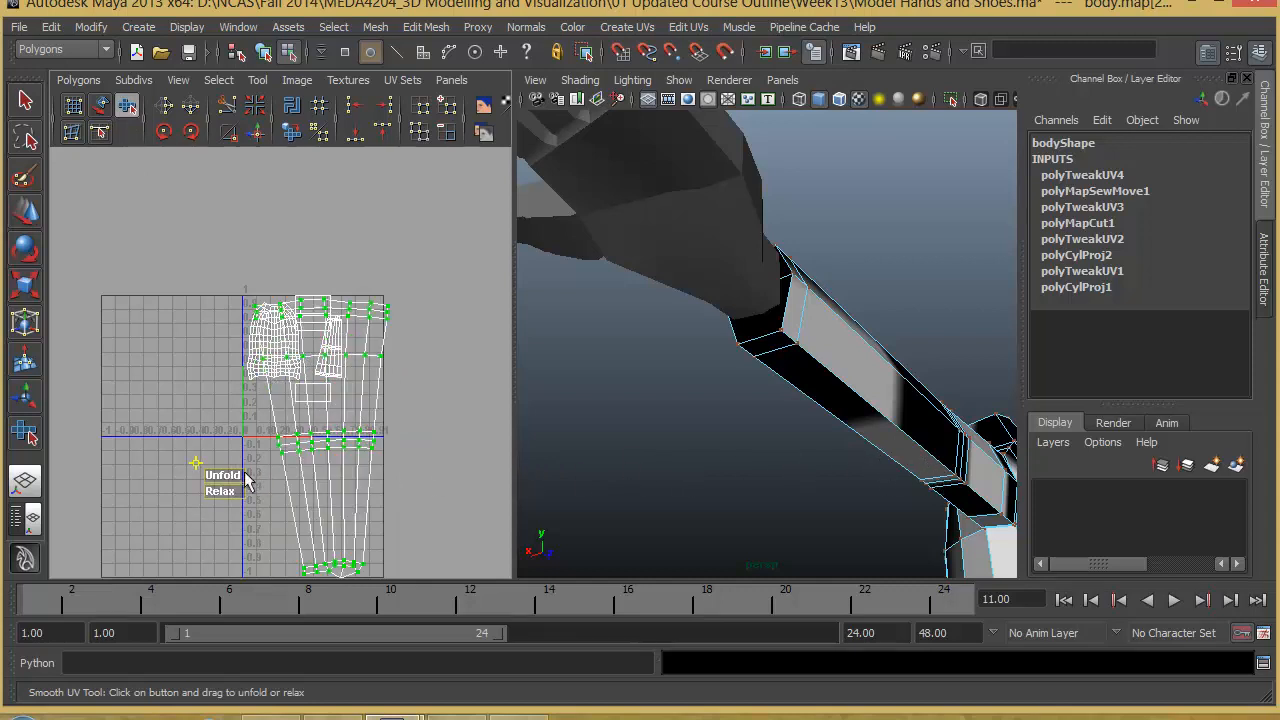
- Scale down the second arm's unfolded shell and move it beside the first arm's shell in the UV square
middle_click_drag(368, 500, 356, 416, "alt")
right_click_drag(356, 416, 369, 388, "alt")
middle_click_drag(367, 386, 365, 406, "alt")
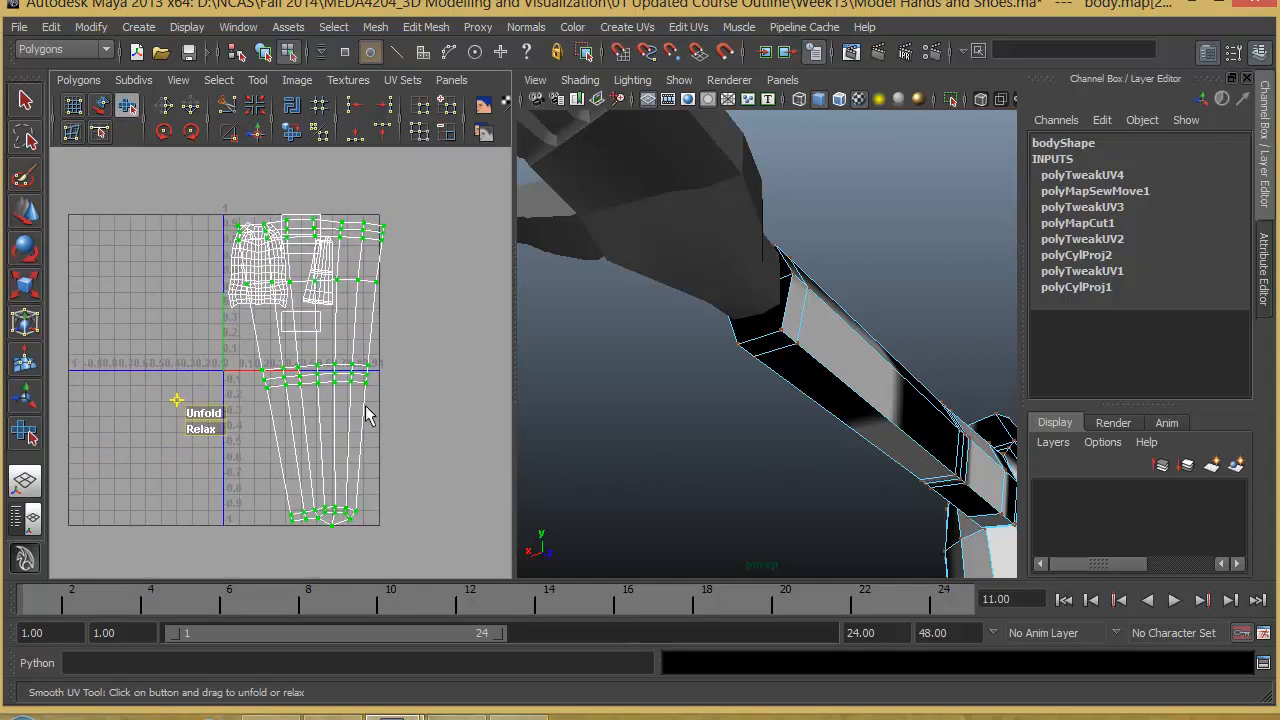
key("w")
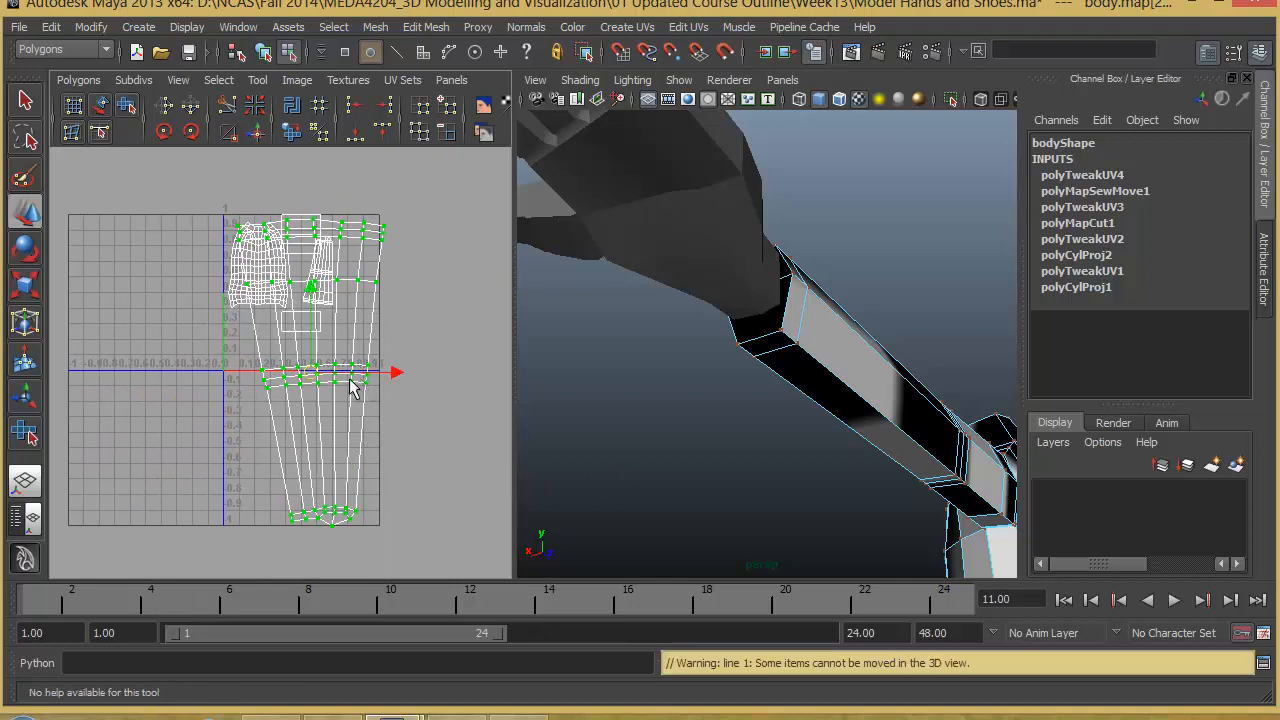
key("r")
left_click_drag(312, 380, 276, 438)
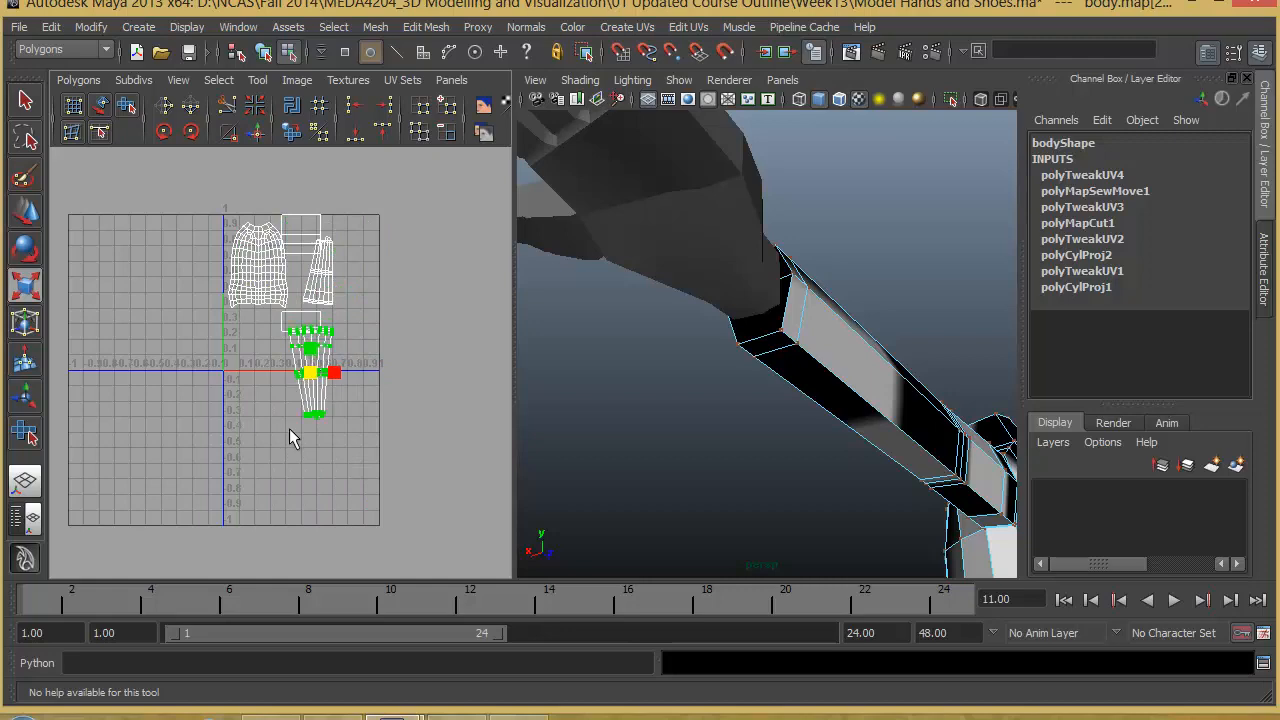
key("w")
left_click_drag(318, 361, 332, 268)
right_click_drag(333, 270, 600, 314, "alt")
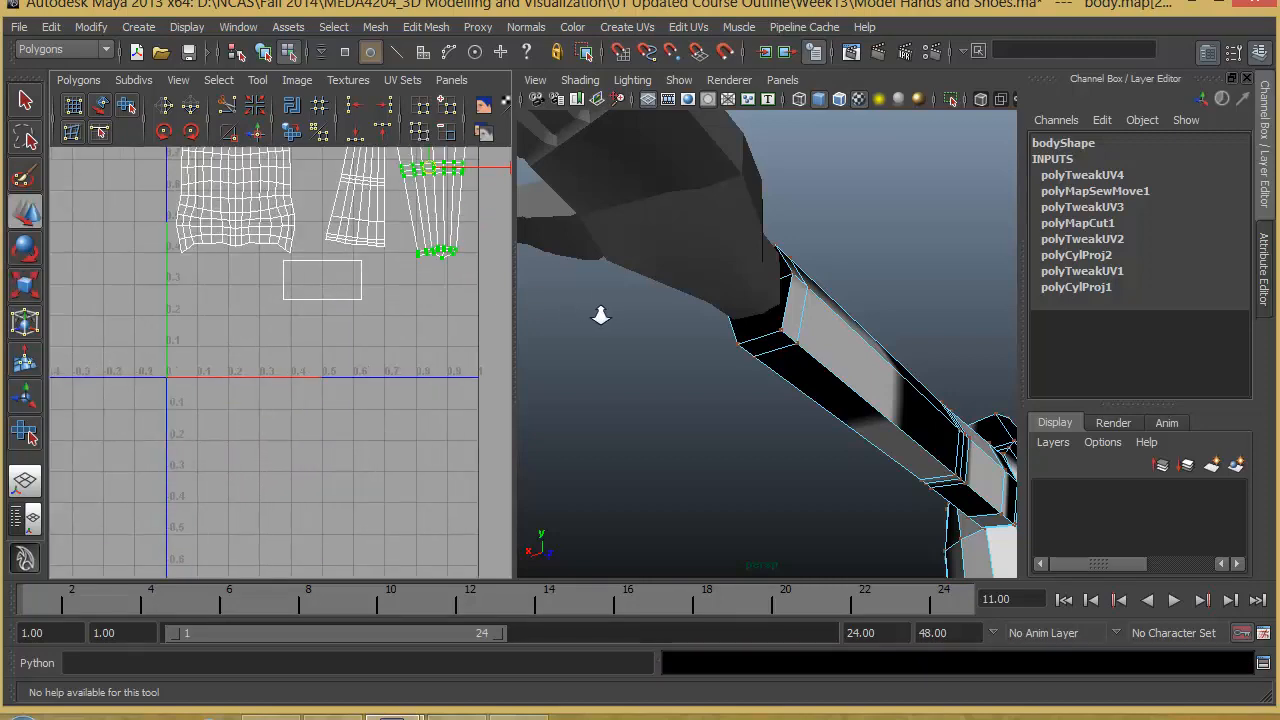
- Scale the second arm's shell further to match the first arm's length and reposition it within the UV square
middle_click_drag(403, 326, 351, 527, "alt")
right_click_drag(391, 437, 522, 498, "alt")
middle_click_drag(443, 475, 351, 503, "alt")
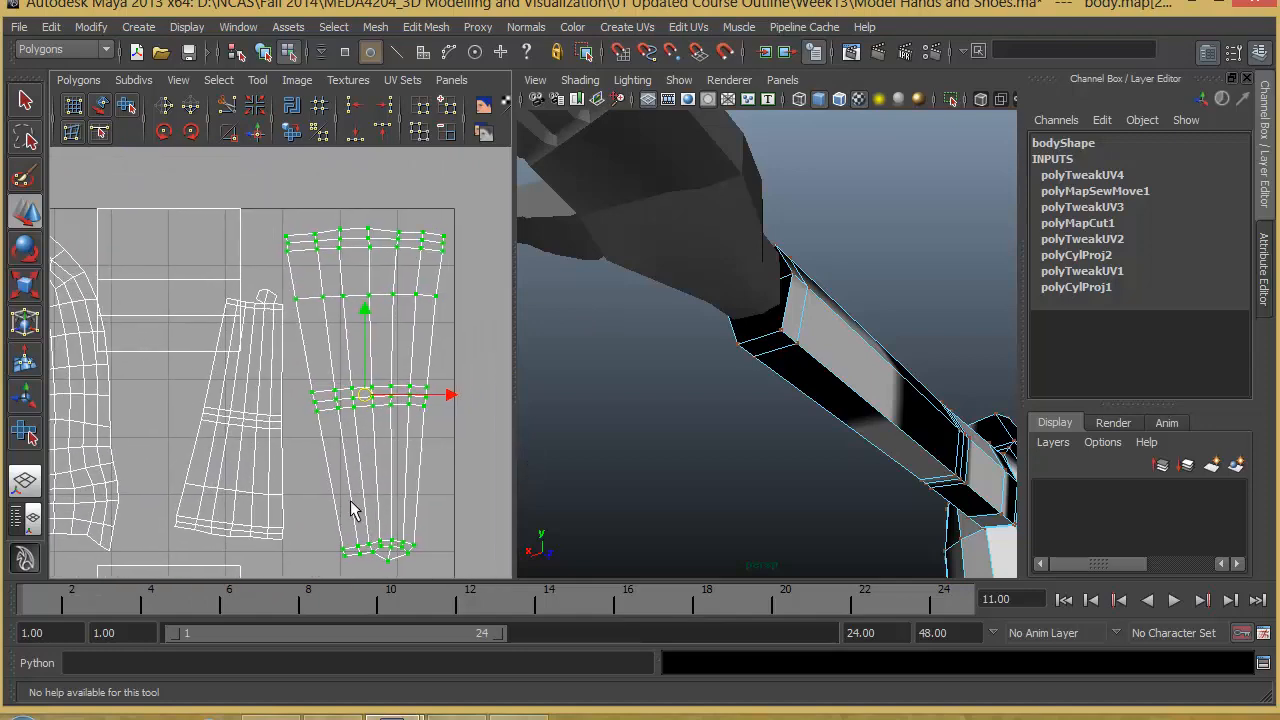
right_click_drag(340, 482, 470, 486, "alt")
middle_click_drag(431, 479, 371, 486, "alt")
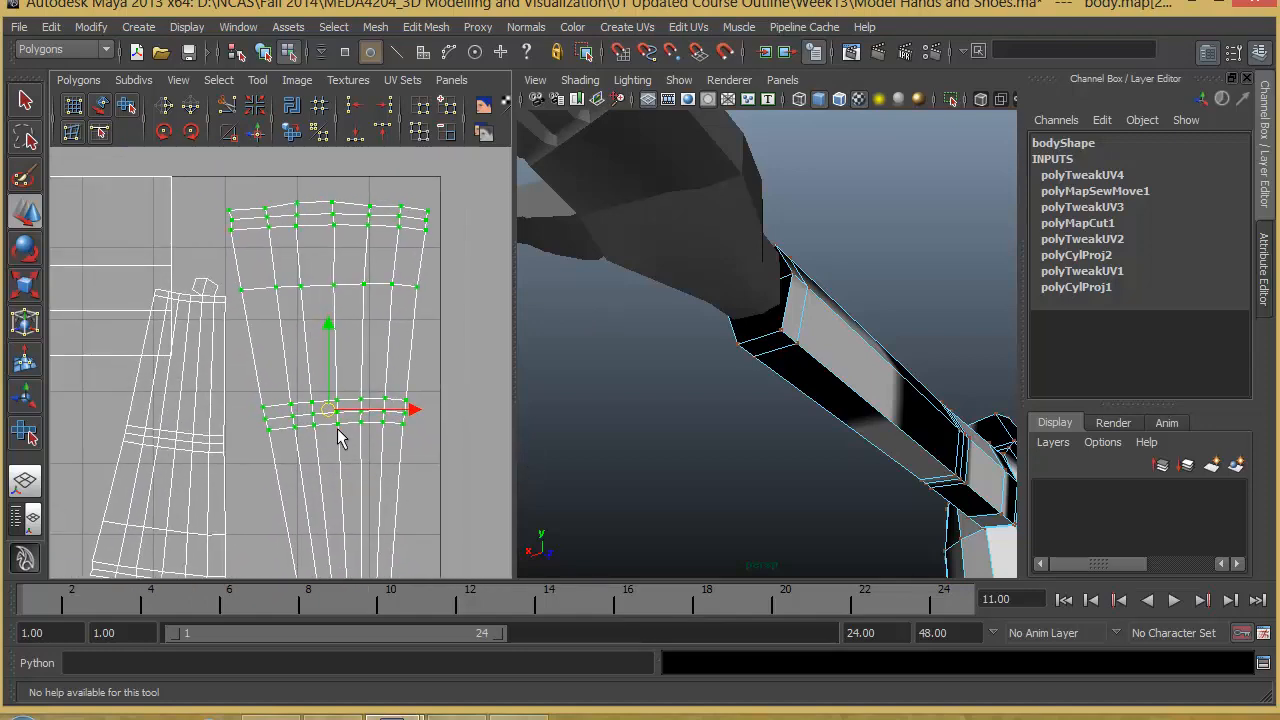
key("r")
left_click_drag(332, 412, 330, 371)
key("ctrl+z")
key("w")
middle_click_drag(341, 430, 363, 364, "alt")
right_click_drag(363, 364, 258, 360, "alt")
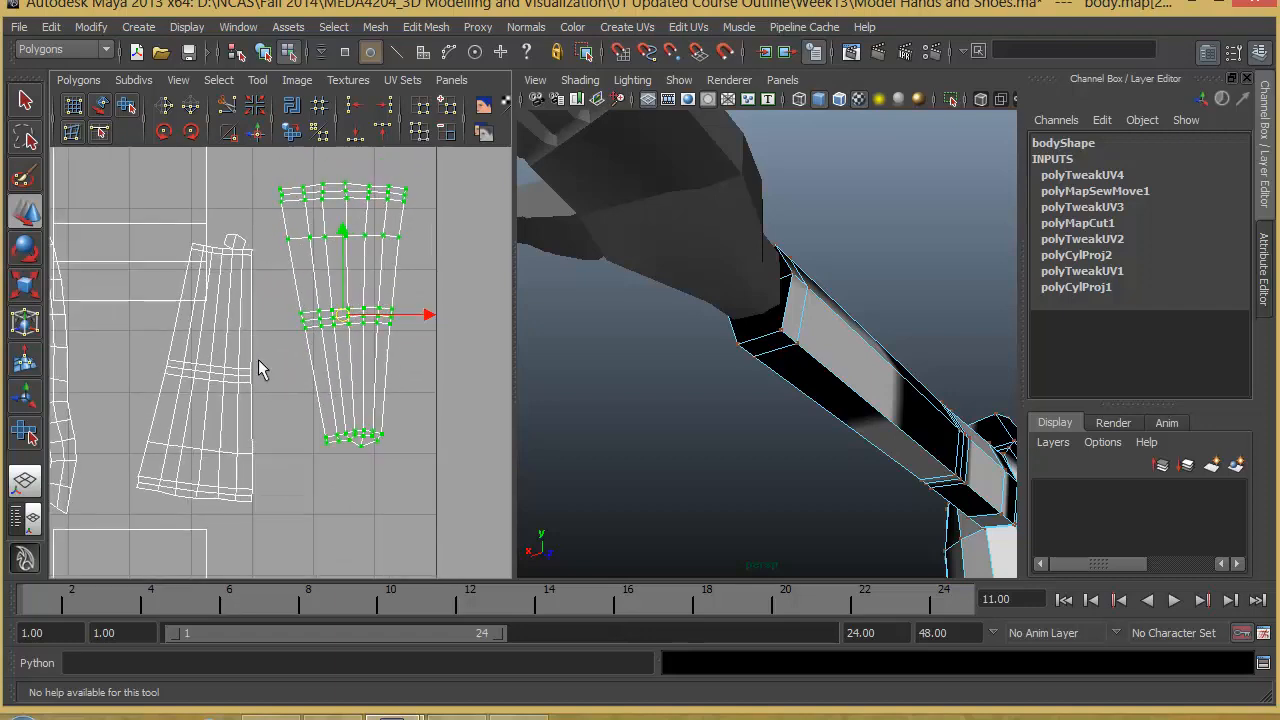
right_click_drag(388, 372, 246, 406, "alt")
middle_click_drag(246, 406, 286, 363, "alt")
middle_click_drag(319, 418, 297, 450, "alt")
- Examine the model's legs from the hips down to the ankles, from several sides and close up
right_click_drag(900, 457, 762, 476, "alt")
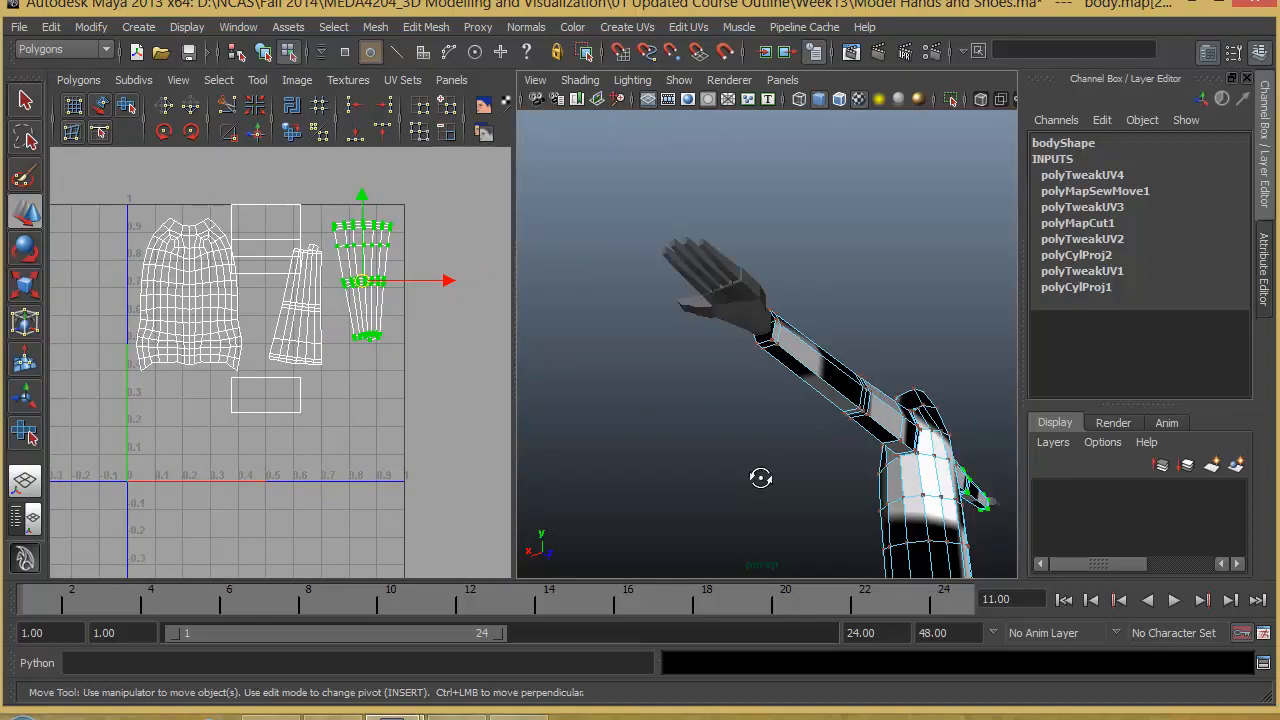
left_click_drag(760, 477, 797, 497, "alt")
middle_click_drag(785, 492, 725, 468, "alt")
left_click_drag(725, 468, 762, 430, "alt")
middle_click_drag(762, 430, 791, 300, "alt")
left_click_drag(791, 300, 740, 380, "alt")
middle_click_drag(735, 395, 717, 326, "alt")
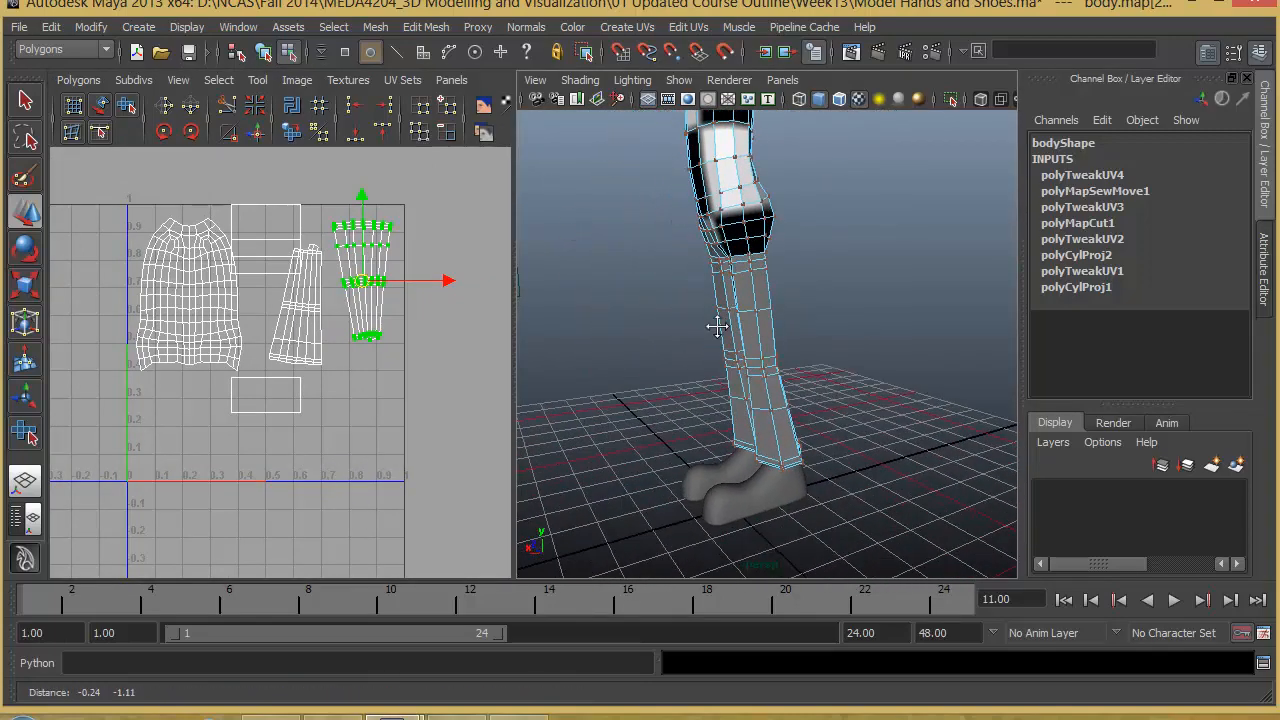
right_click_drag(830, 410, 972, 378, "alt")
left_click_drag(972, 378, 734, 363, "alt")
middle_click_drag(734, 363, 717, 411, "alt")
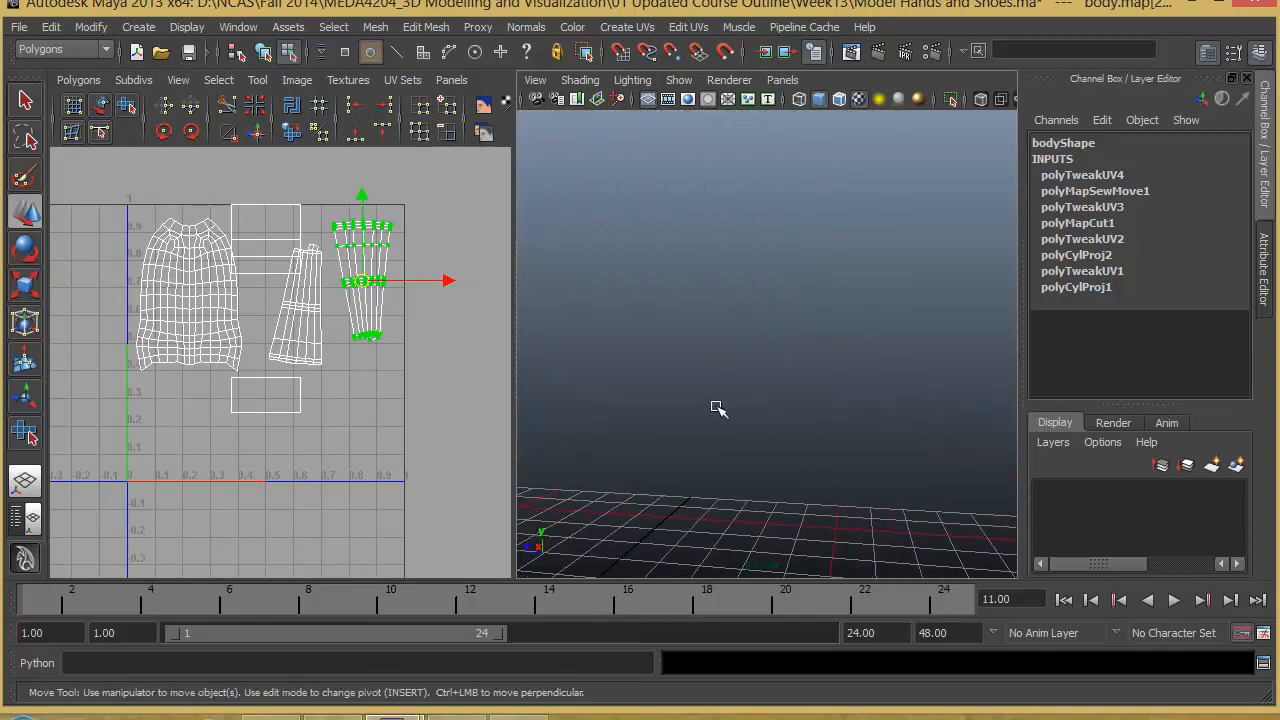
key("f")
middle_click_drag(905, 472, 502, 170, "alt")
middle_click_drag(740, 430, 745, 225, "alt")
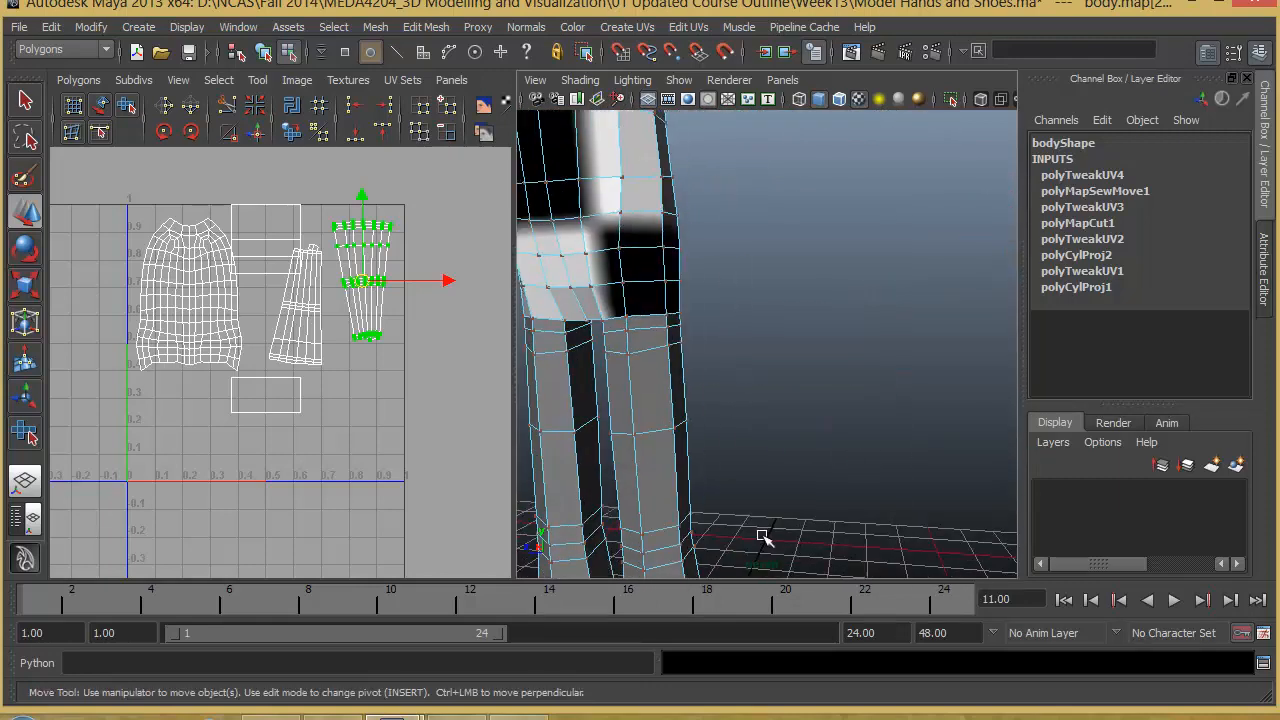
- Switch to face selection and select all faces of one leg from the hip down to the hem
middle_click_drag(763, 537, 792, 348, "alt")
right_click(739, 343)
left_click_drag(814, 369, 737, 365, "alt")
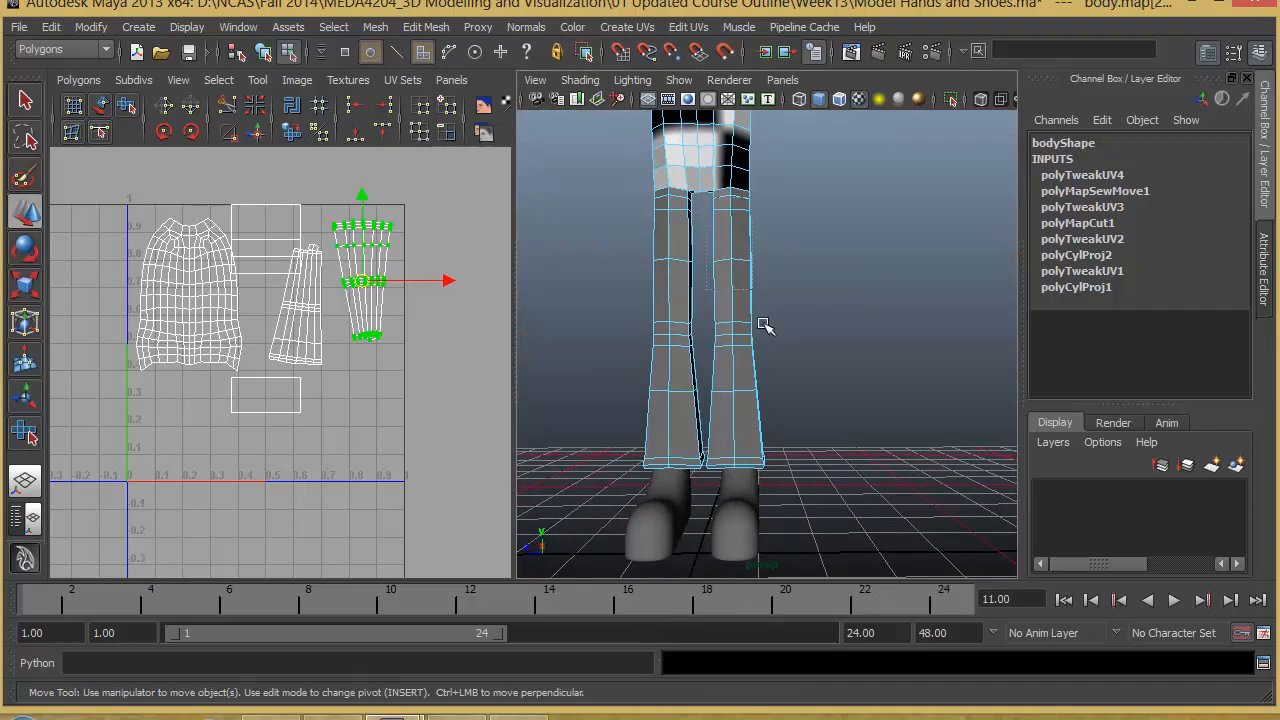
left_click_drag(836, 512, 838, 514)
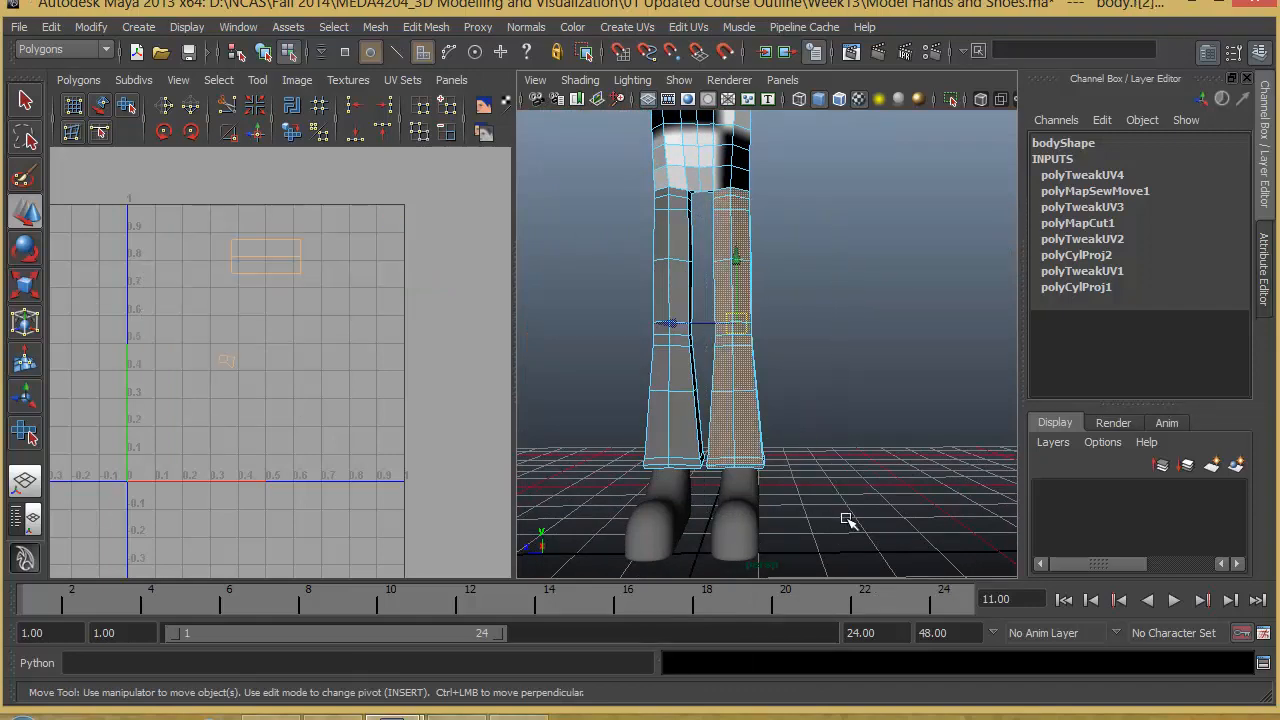
- Remove the faces inside the bottom hem of that leg from the face selection
key("f")
left_click_drag(816, 535, 885, 372, "alt")
scroll(886, 372, "up", 5)
middle_click_drag(886, 372, 863, 420, "alt")
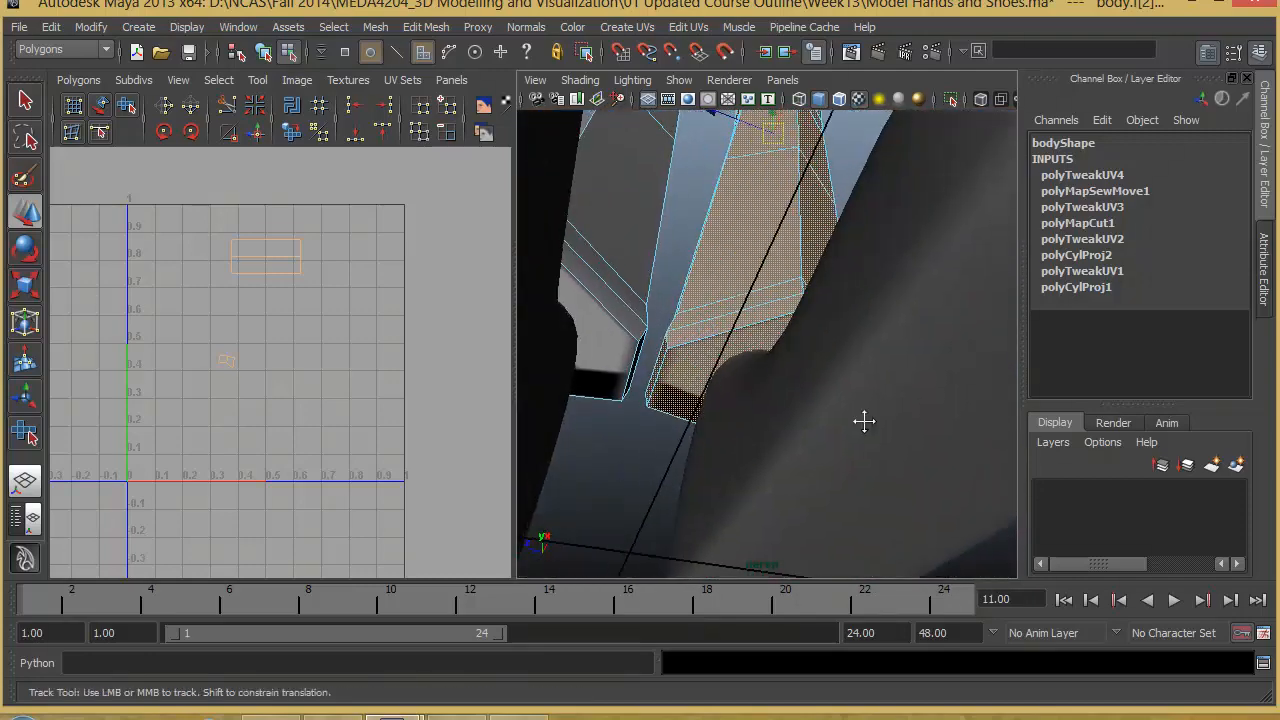
left_click_drag(863, 420, 838, 452, "alt")
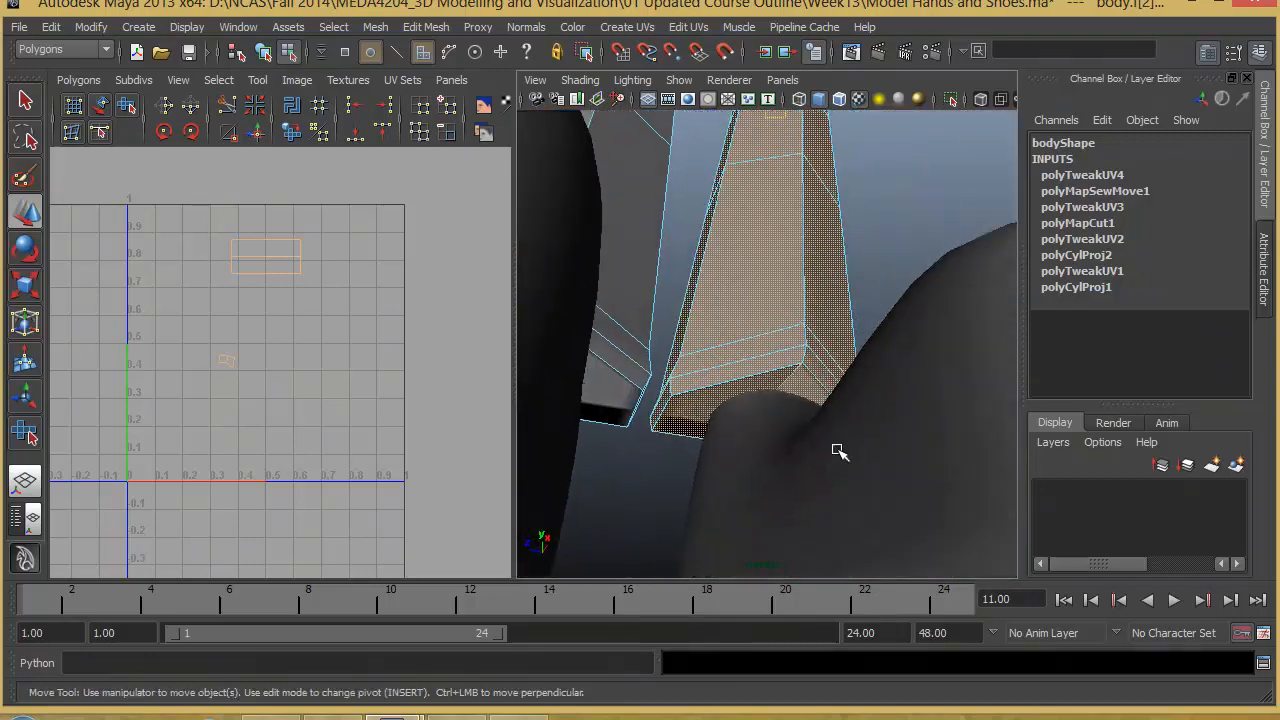
left_click(805, 403, "ctrl")
scroll(709, 271, "down", 6)
left_click_drag(709, 271, 800, 262, "alt")
middle_click_drag(800, 262, 812, 414, "alt")
scroll(812, 414, "down", 5)
middle_click_drag(797, 468, 790, 505, "alt")
left_click_drag(790, 505, 617, 436, "alt")
middle_click_drag(617, 436, 602, 397, "alt")
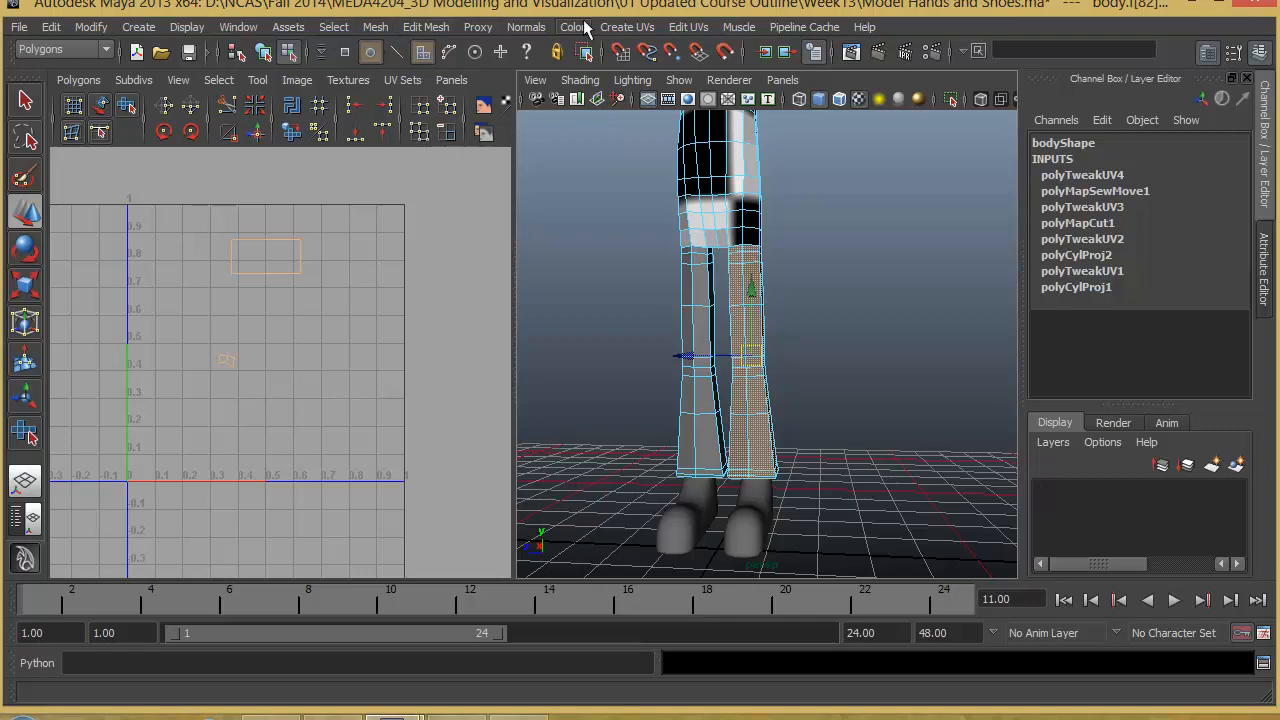
- Apply a cylindrical mapping to the selected leg faces and rotate the projection to about 190 degrees in Y
left_click(618, 27)
left_click(671, 77)
left_click_drag(651, 266, 820, 387, "alt")
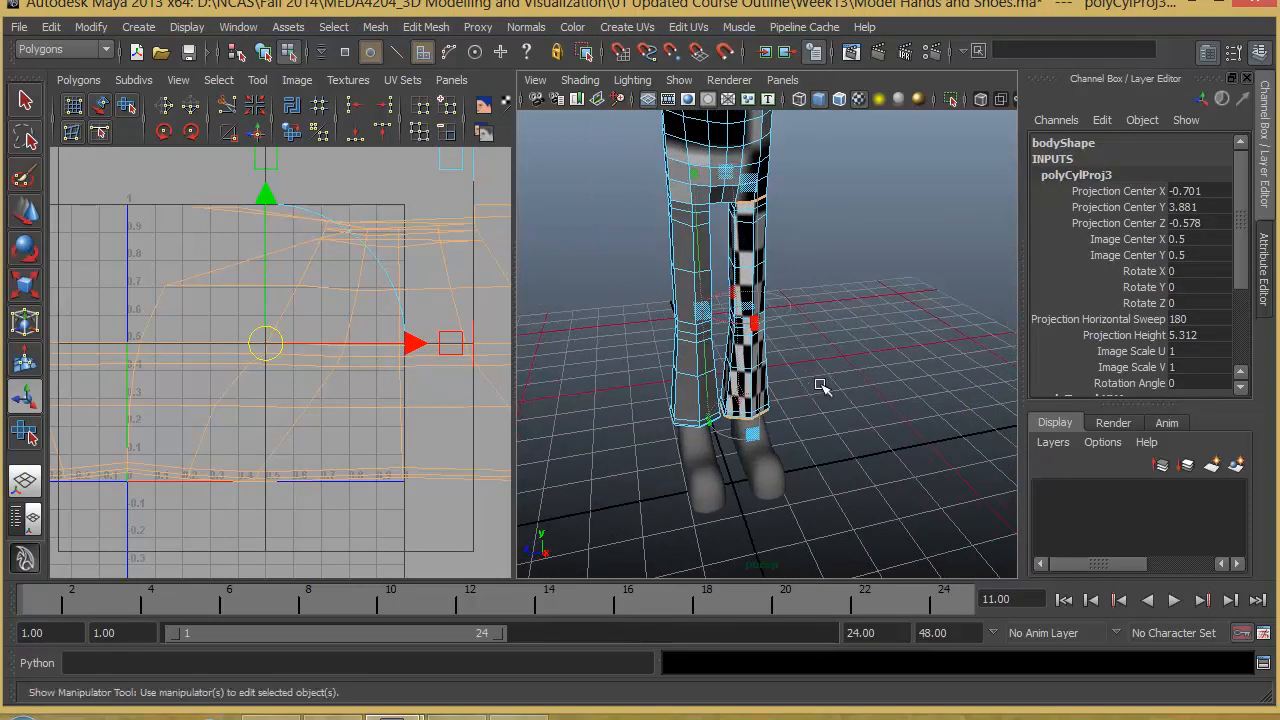
left_click_drag(705, 314, 565, 352)
left_click_drag(727, 300, 773, 307)
left_click_drag(758, 339, 726, 405, "alt")
left_click(796, 393)
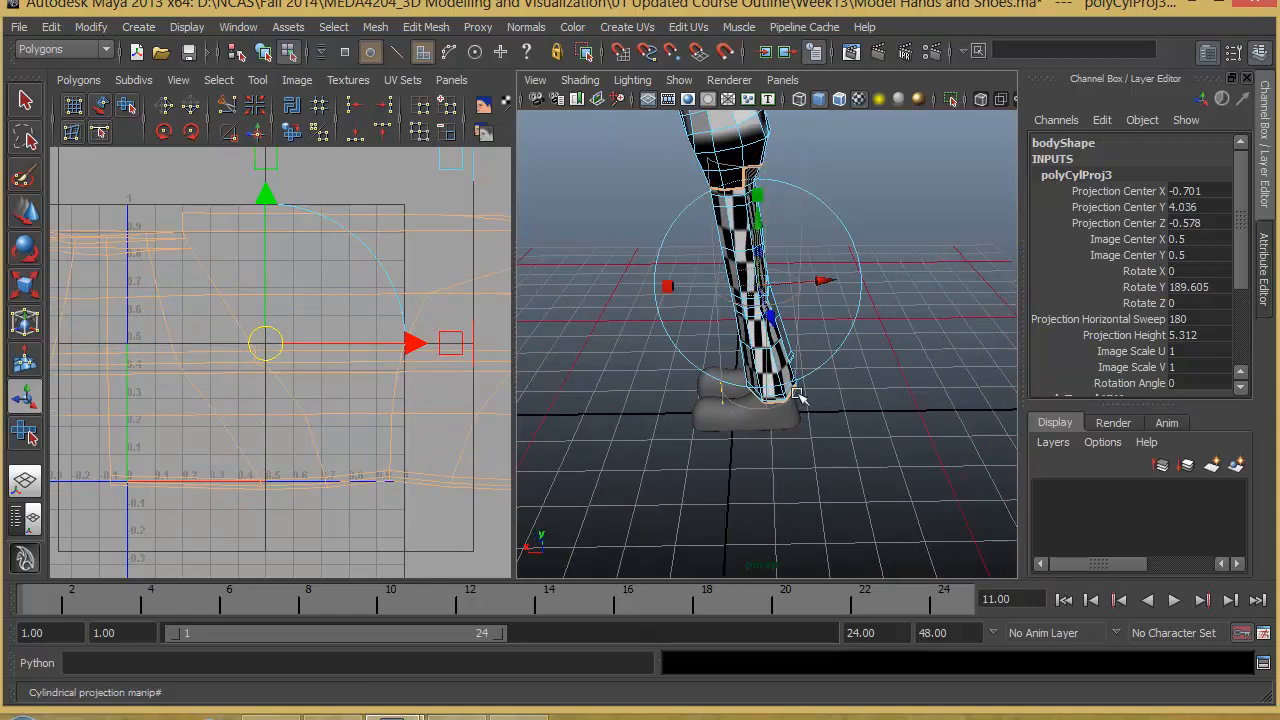
- Tilt the leg's cylindrical projection to about -10.8 degrees in Z and 1.8 degrees in X, following the leg's slant
left_click(820, 229)
left_click_drag(804, 205, 788, 202)
left_click_drag(642, 327, 706, 332, "alt")
- Select all UVs of the leg's projected shell and unfold them with the Smooth UV tool
scroll(180, 400, "down", 5)
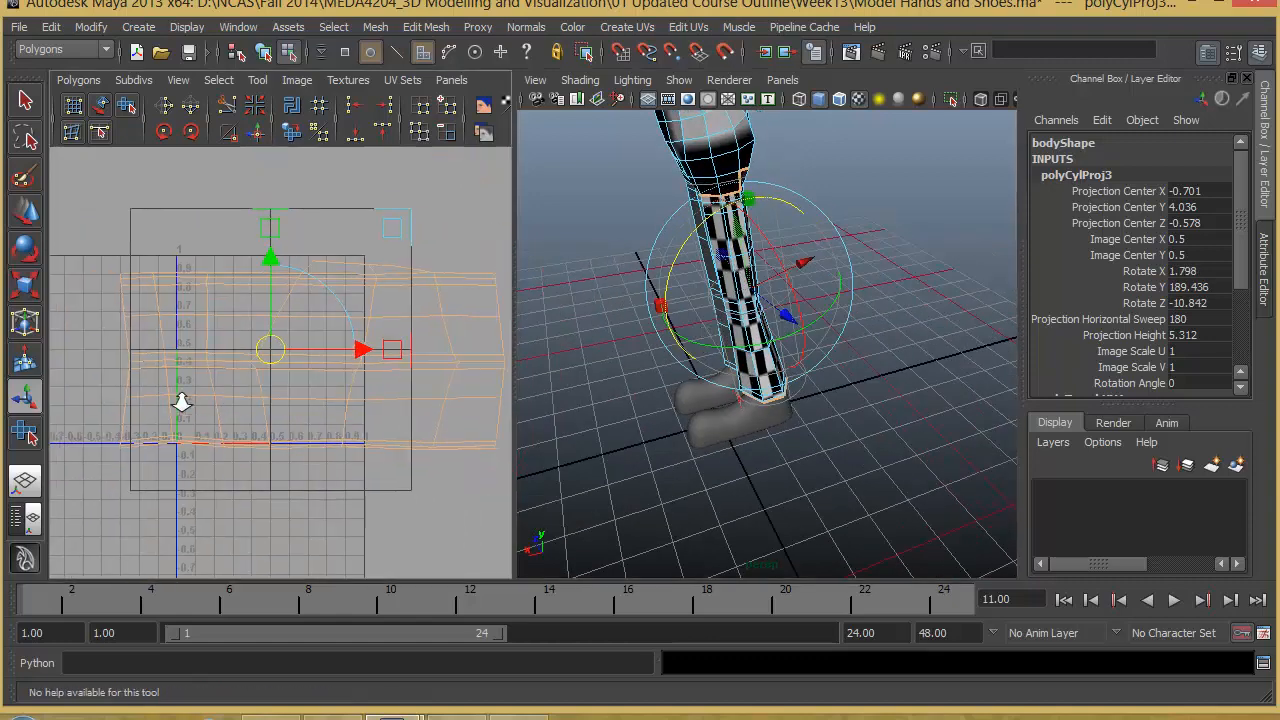
right_click_drag(404, 347, 436, 343)
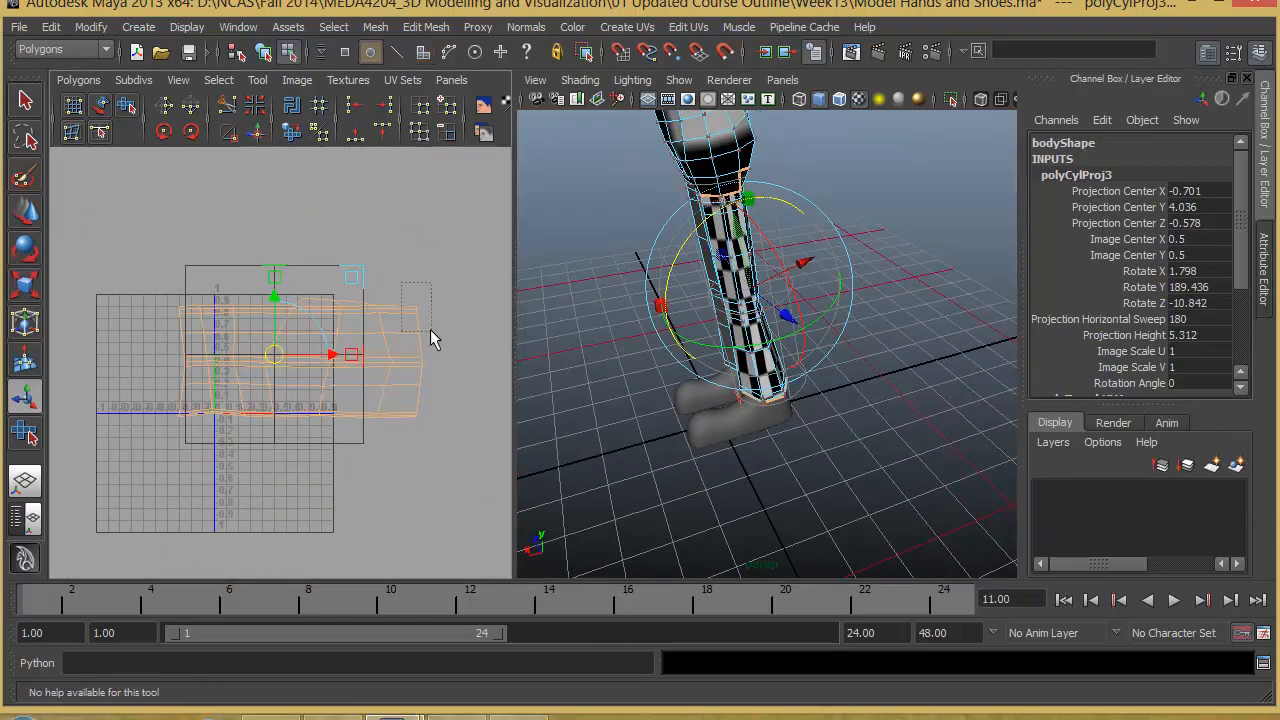
left_click_drag(430, 329, 419, 304)
right_click_drag(419, 304, 446, 286, "ctrl")
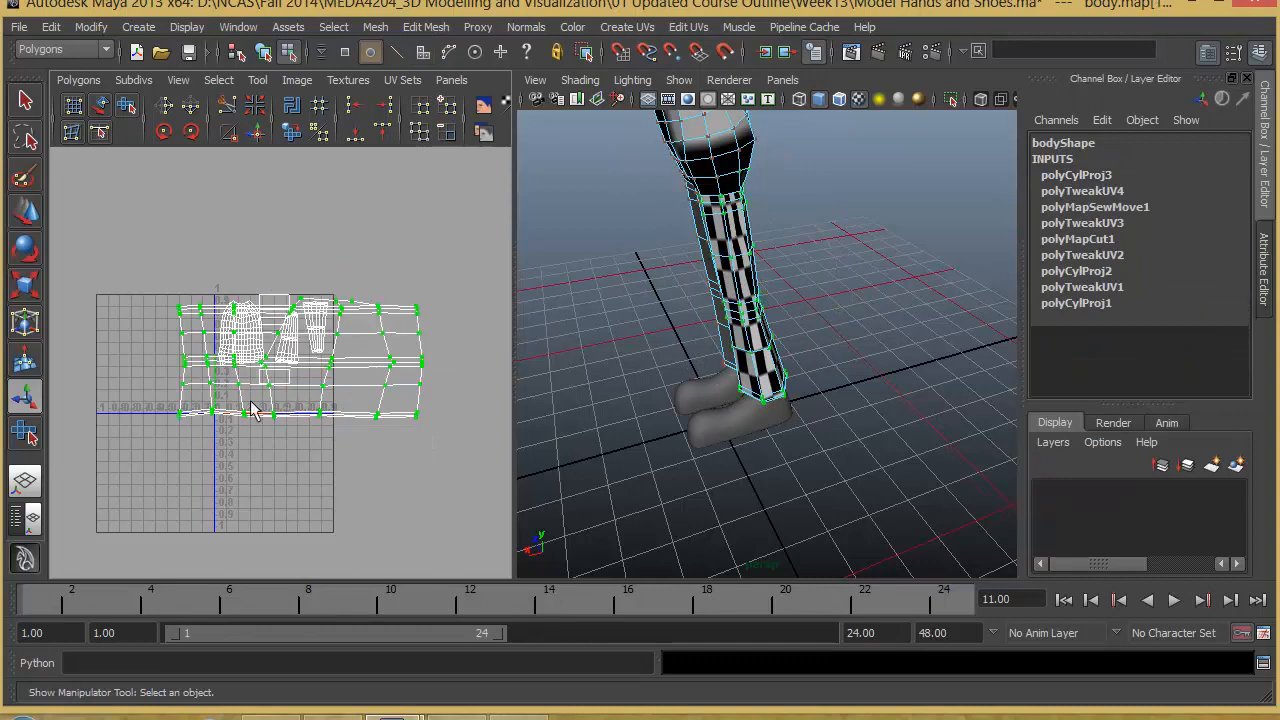
left_click(126, 105)
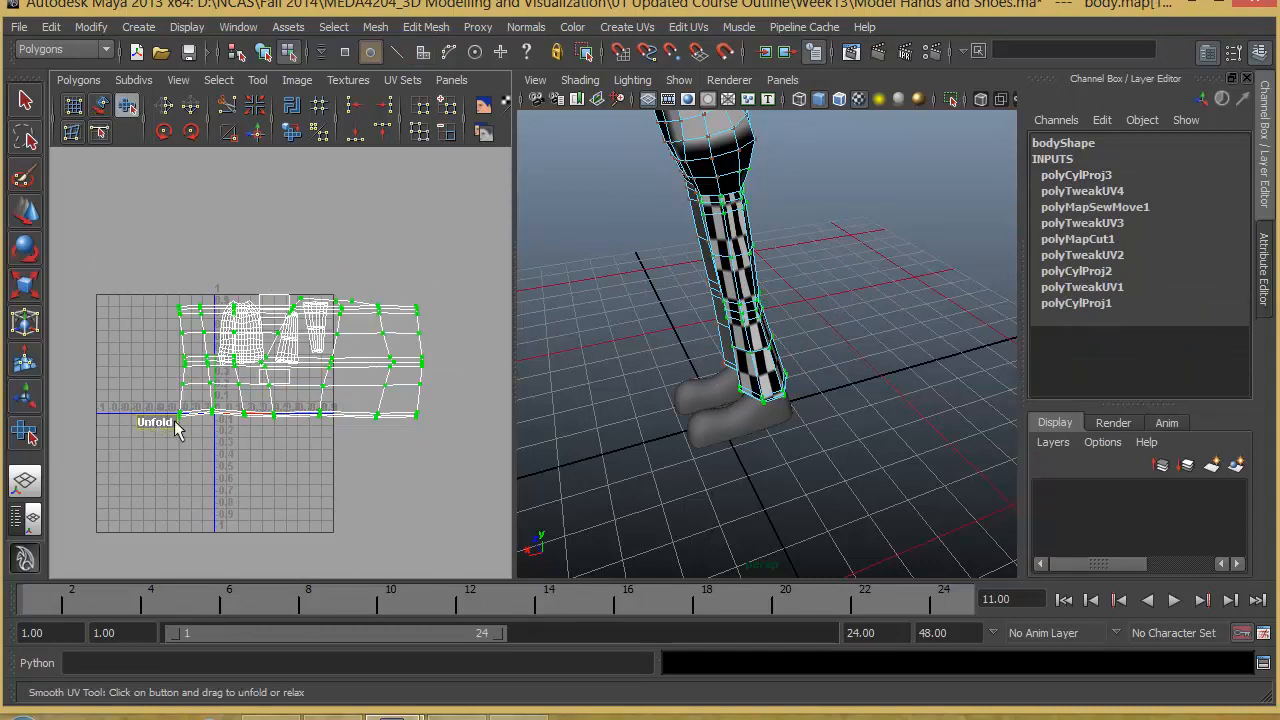
left_click_drag(175, 422, 940, 427)
scroll(193, 378, "down", 5)
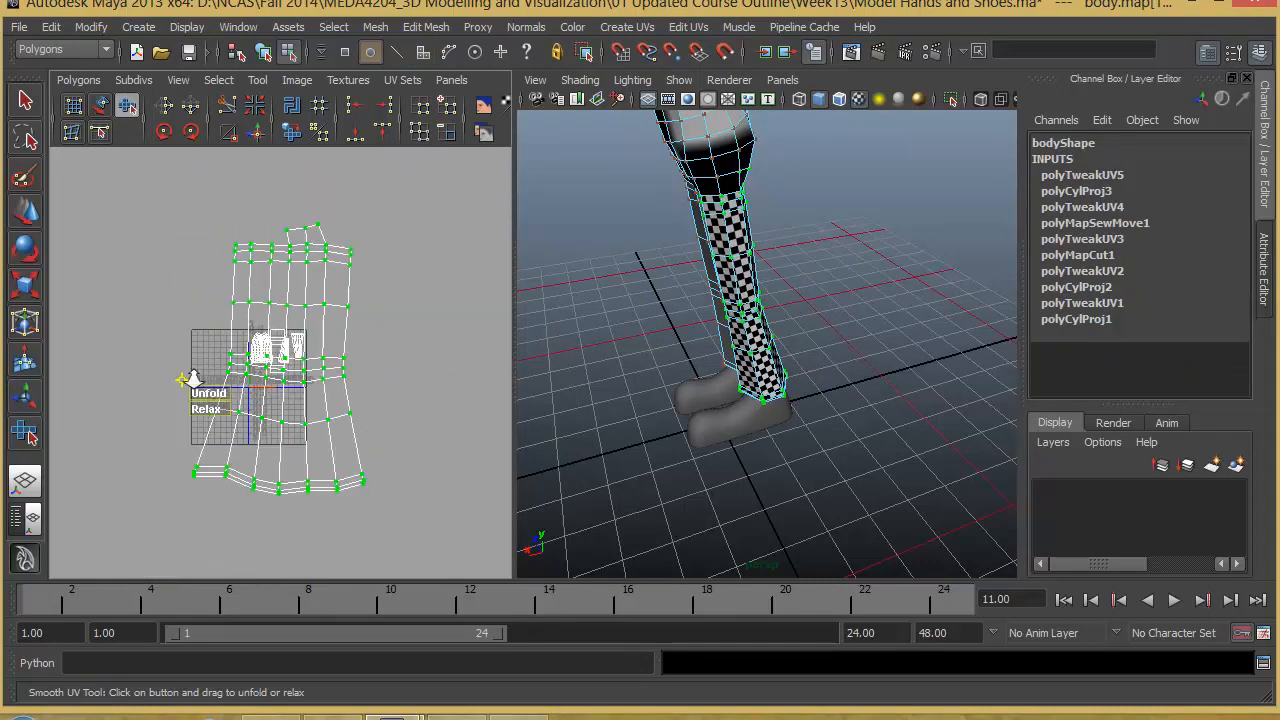
scroll(241, 400, "down", 1)
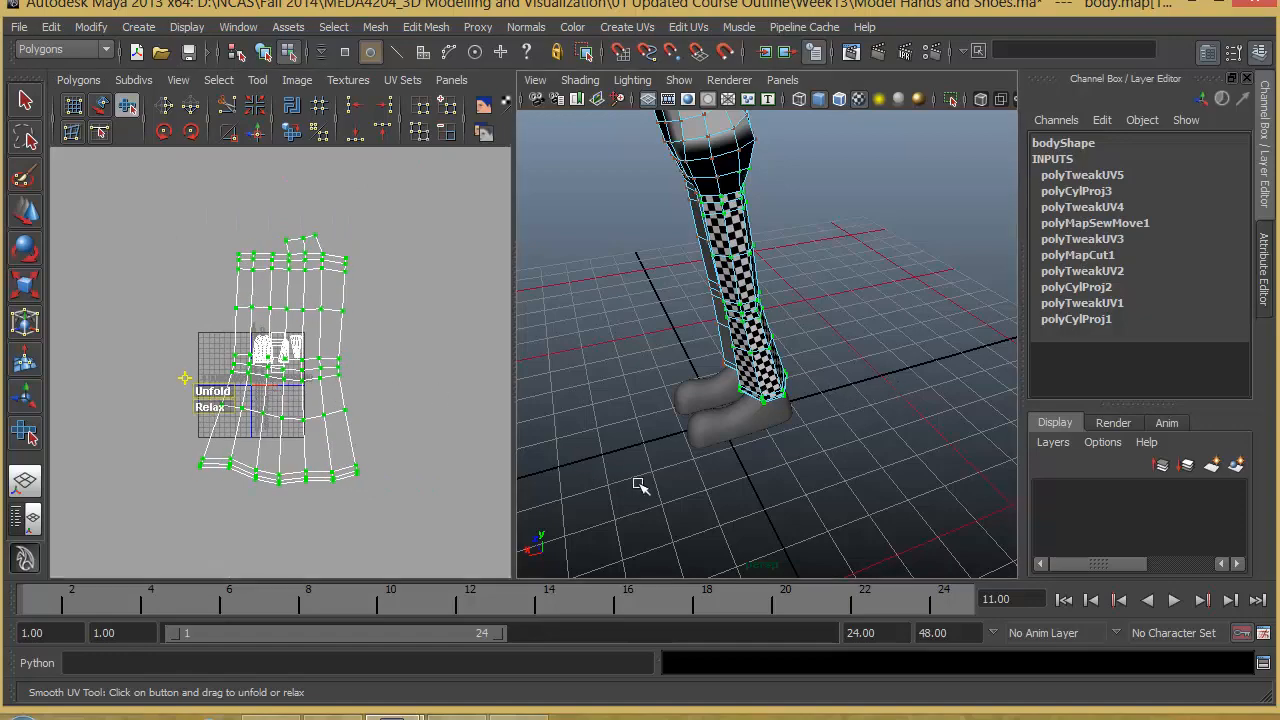
left_click_drag(810, 372, 820, 400, "alt")
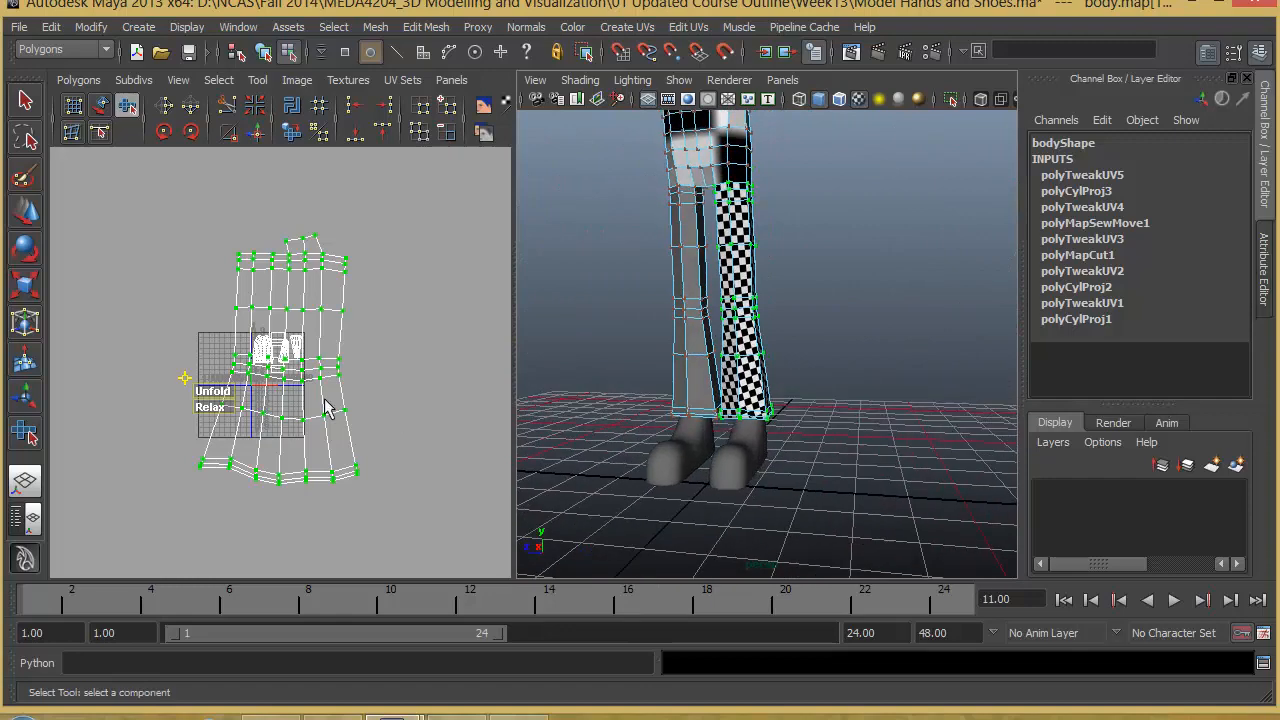
- Scale the unfolded leg shell down uniformly to a size comparable with the torso and arm shells
scroll(290, 390, "up", 6)
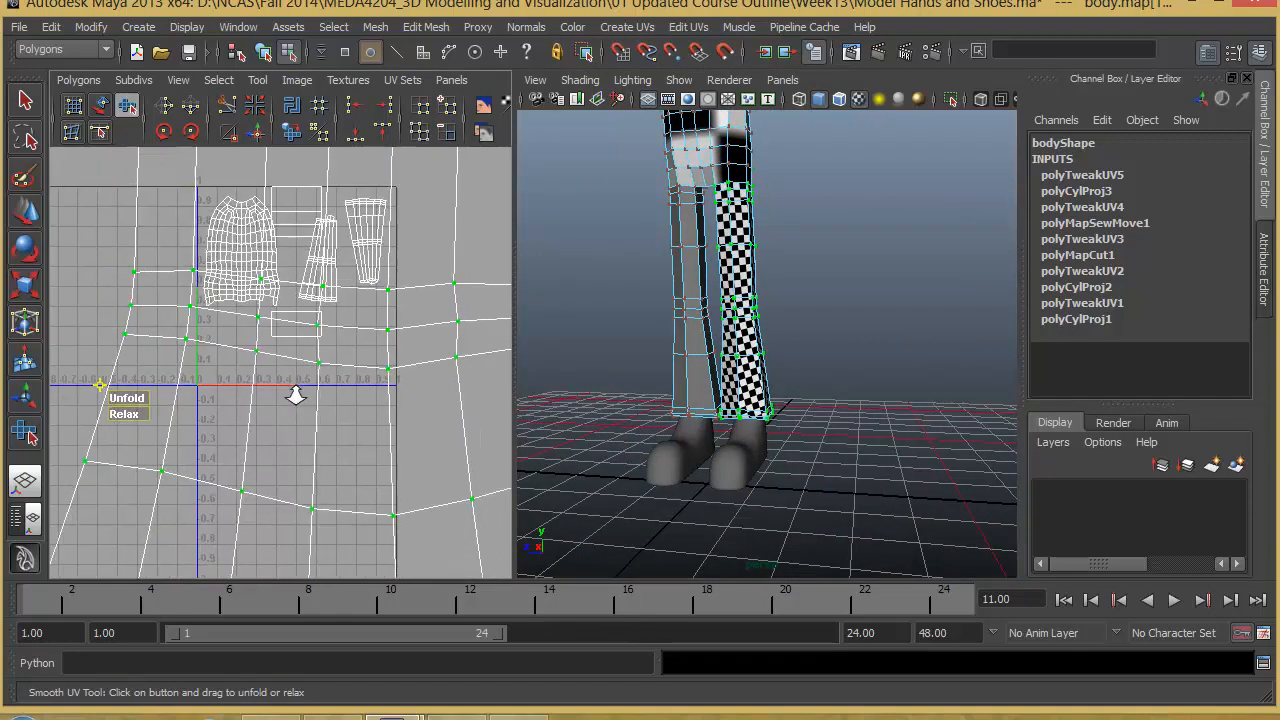
scroll(249, 374, "down", 3)
key("w")
key("e")
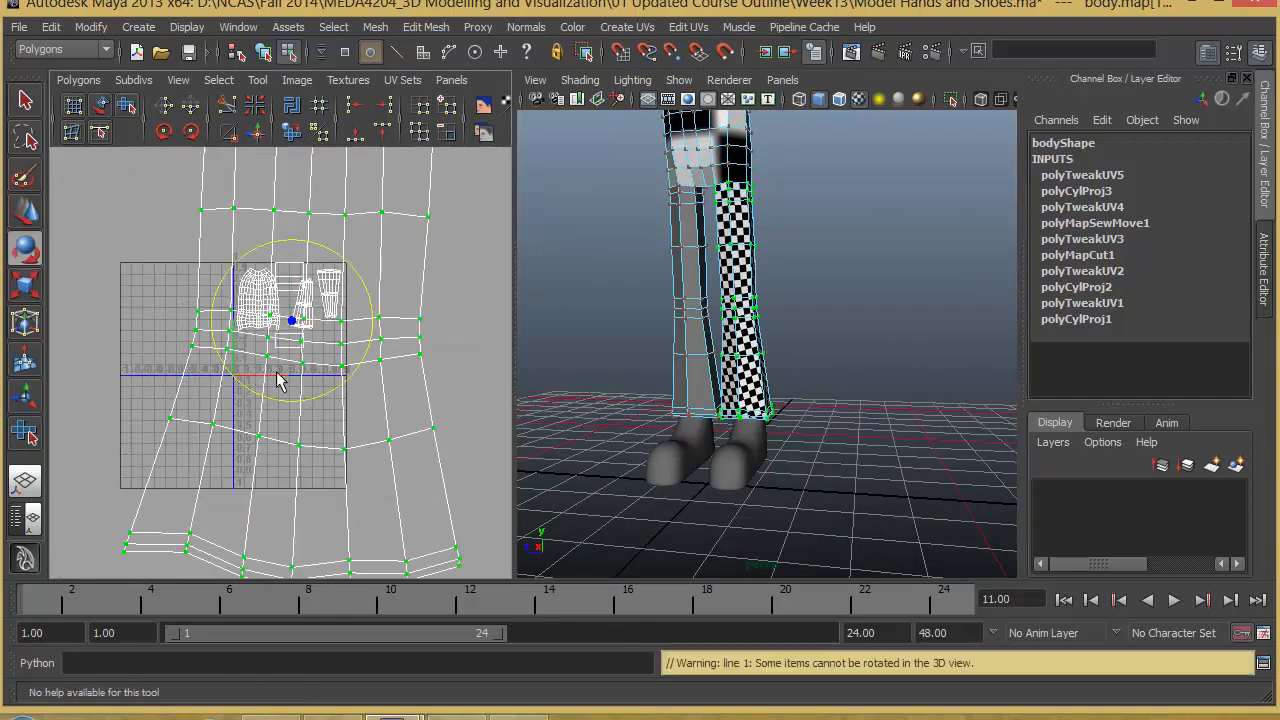
key("r")
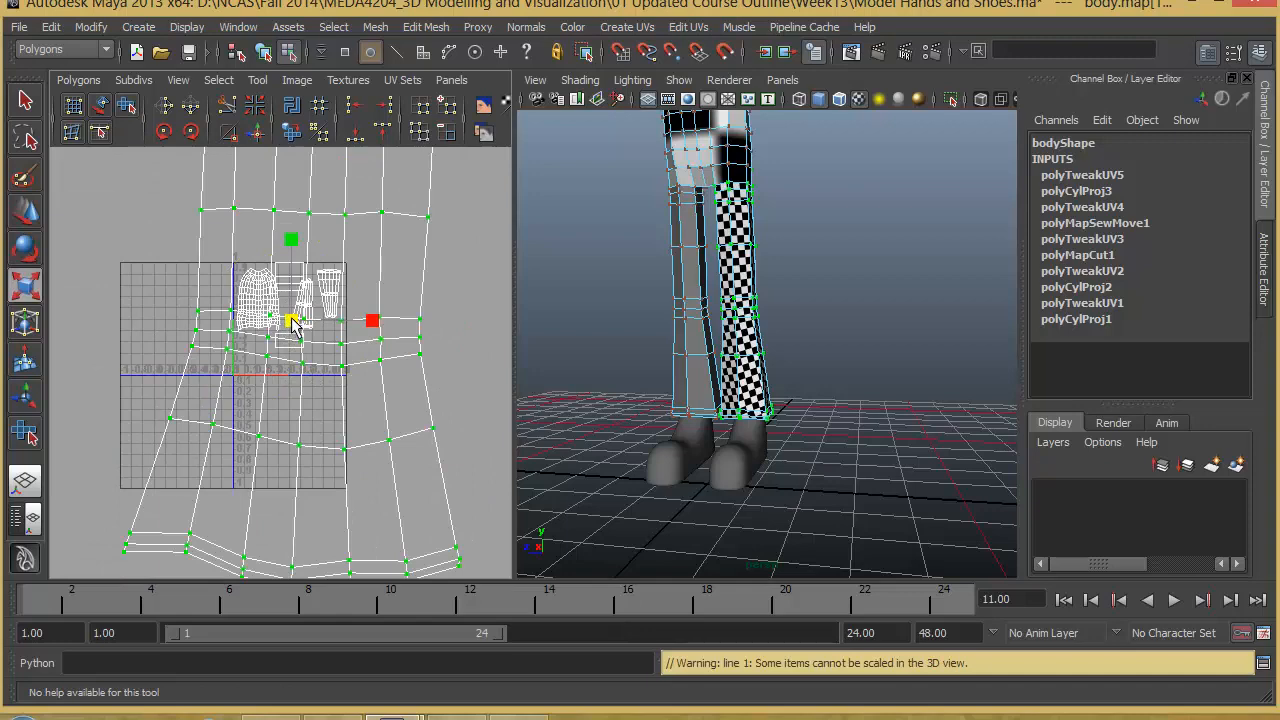
left_click_drag(293, 323, 265, 382)
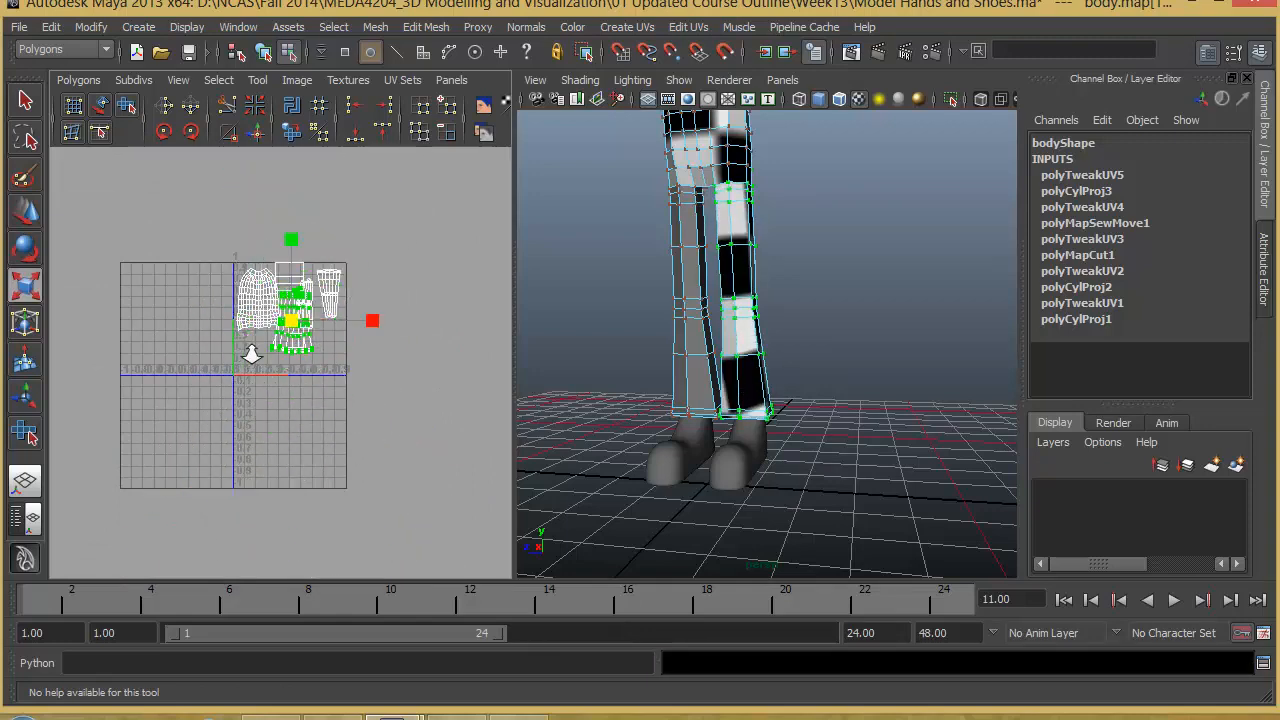
- Turn the leg shell sideways with its hem facing left and place it, slightly reduced, below the torso shell
scroll(287, 313, "up", 6)
key("e")
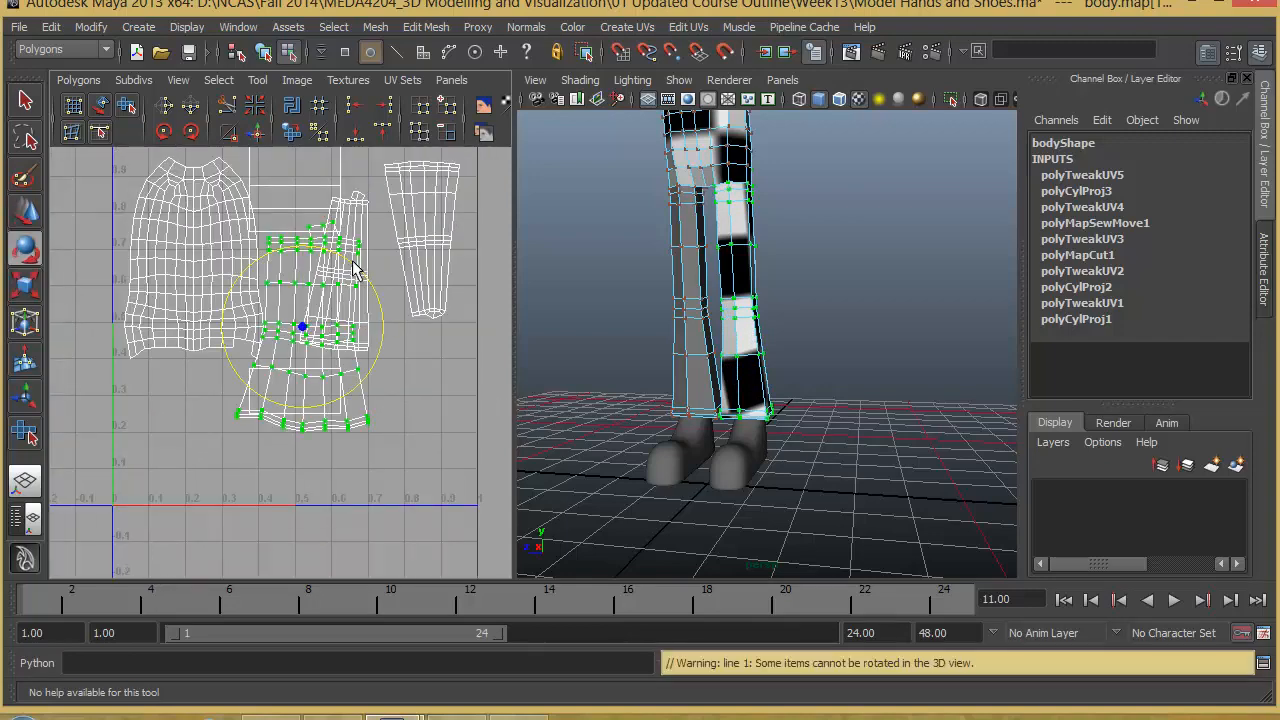
left_click(193, 133)
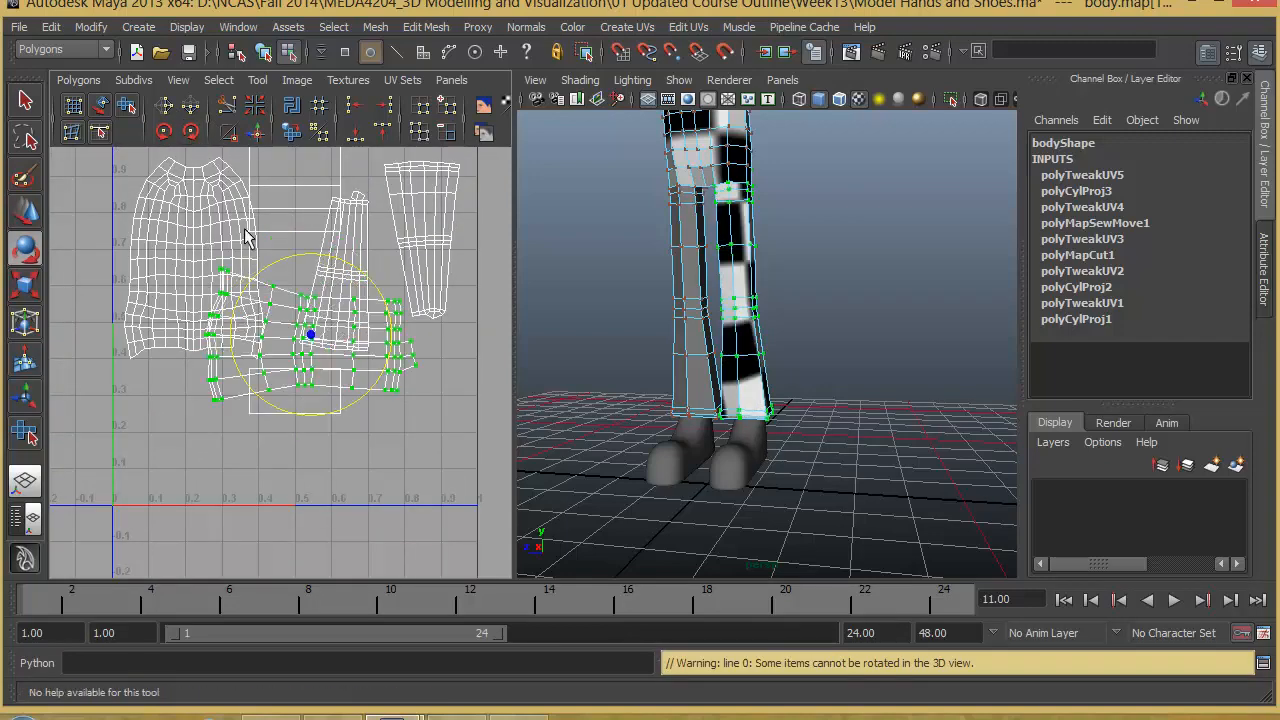
left_click(27, 208)
left_click_drag(313, 342, 207, 434)
key("r")
key("w")
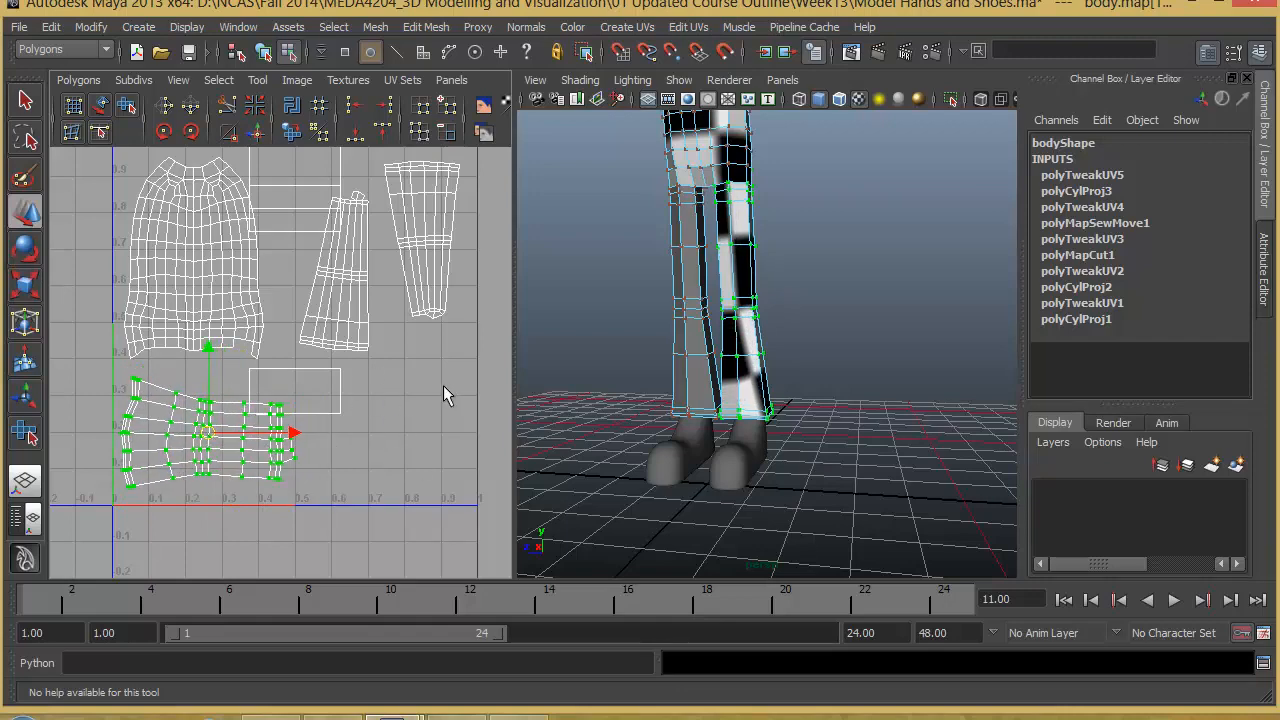
- Select all faces of the other, still unmapped leg from the hip down to the hem
left_click_drag(700, 287, 710, 270, "alt")
right_click_drag(699, 271, 700, 317)
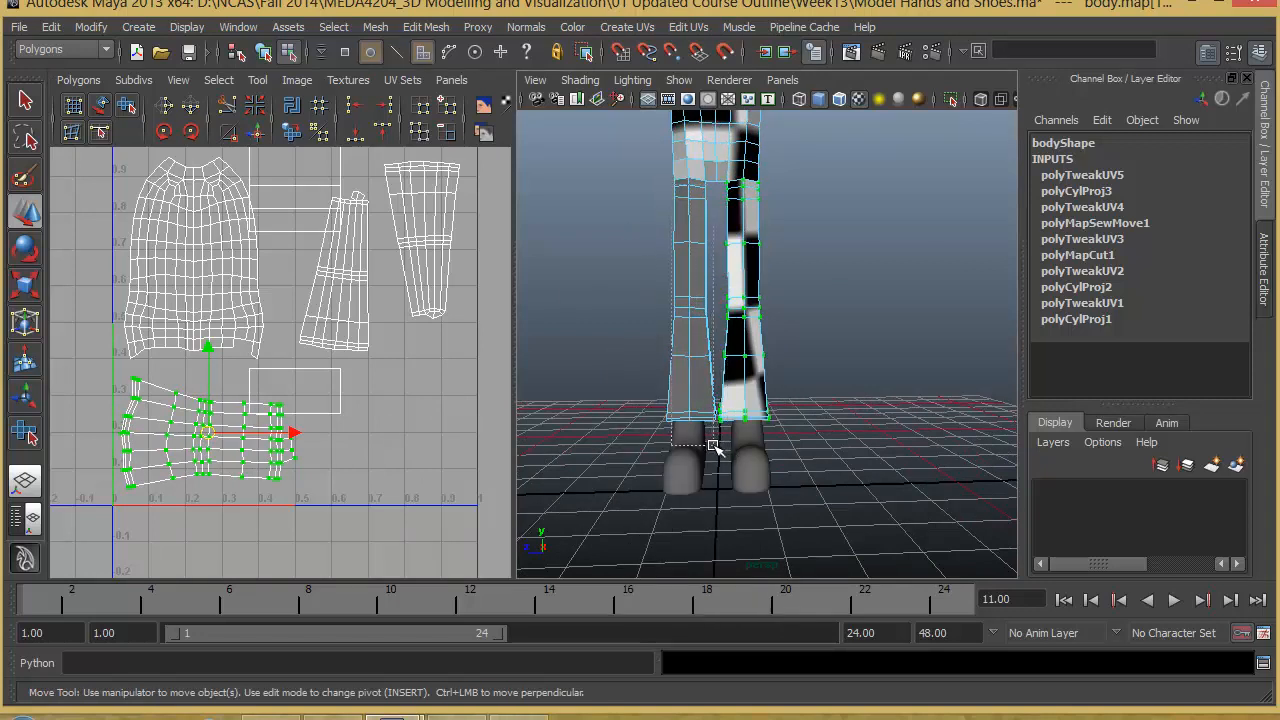
left_click_drag(713, 447, 713, 448)
scroll(660, 446, "up", 4)
middle_click_drag(688, 316, 789, 380, "alt")
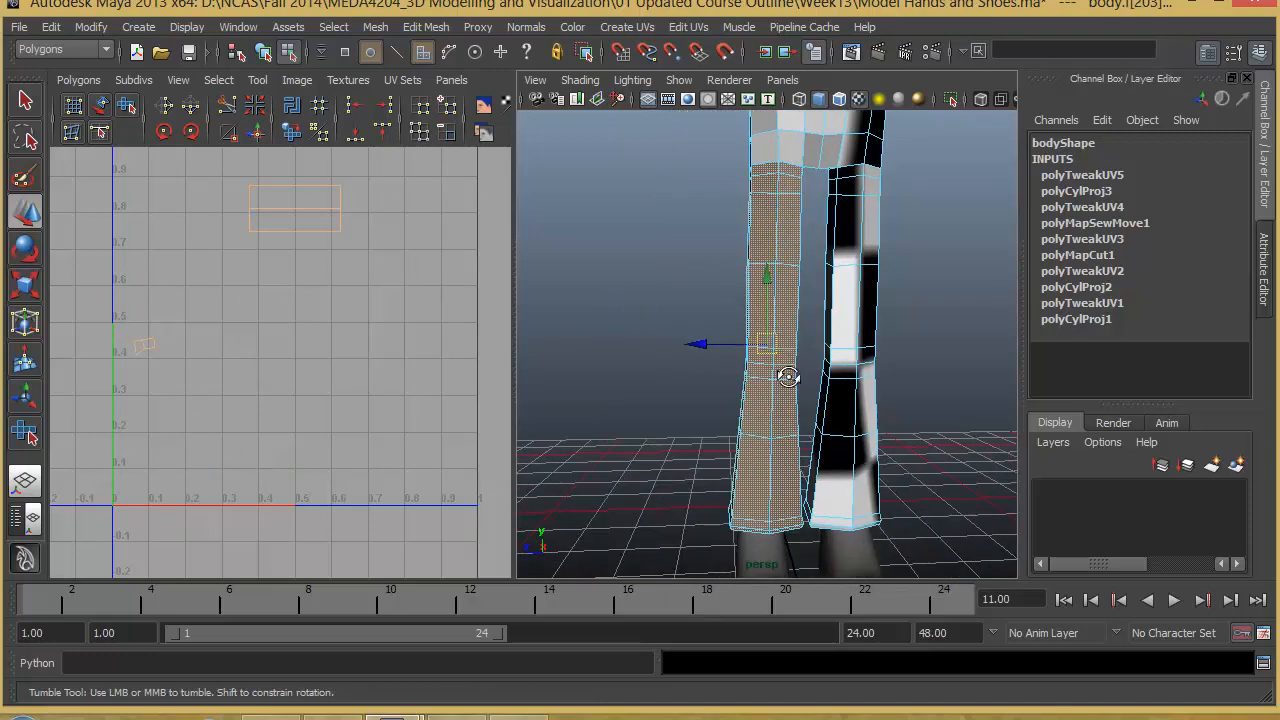
- Remove the faces inside the second leg's bottom hem from the face selection
left_click_drag(789, 380, 715, 434, "alt")
middle_click_drag(715, 434, 742, 228, "alt")
left_click_drag(742, 228, 814, 457, "alt")
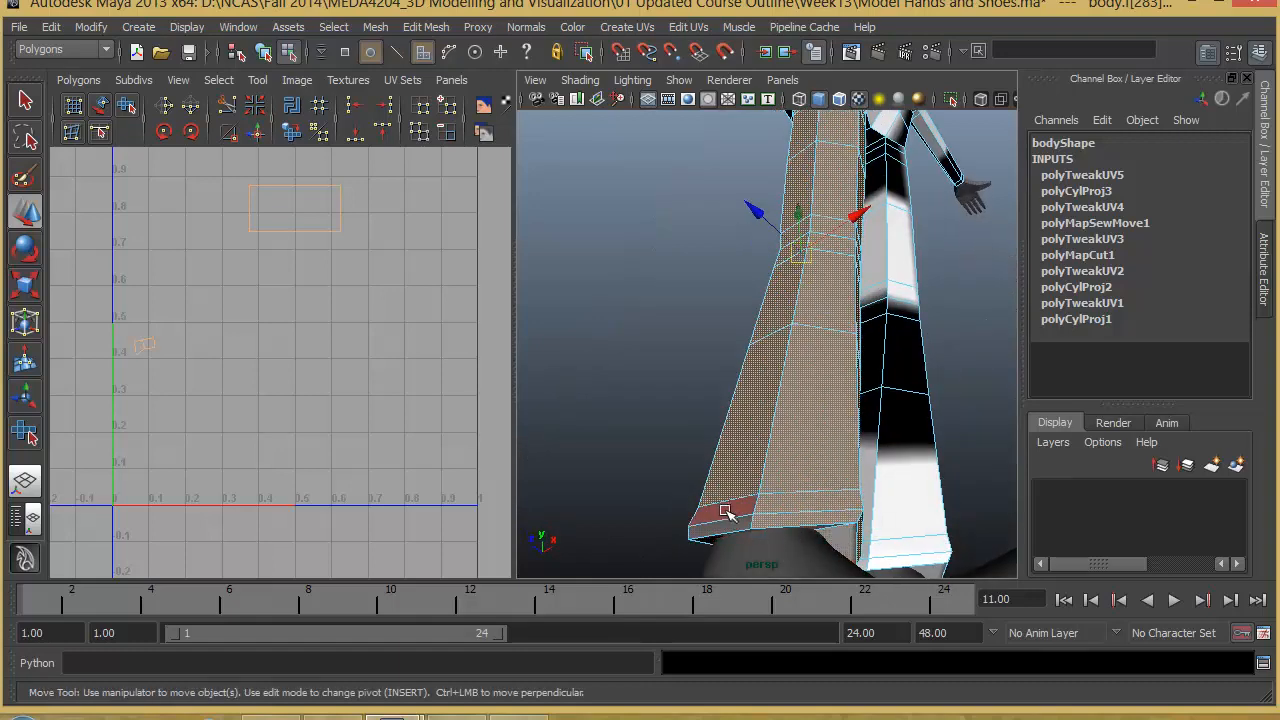
left_click_drag(716, 546, 823, 473, "alt")
scroll(732, 393, "down", 4)
- Remove the stray hip faces above the second leg from the selection and check the leg from all sides
middle_click_drag(765, 392, 794, 520, "alt")
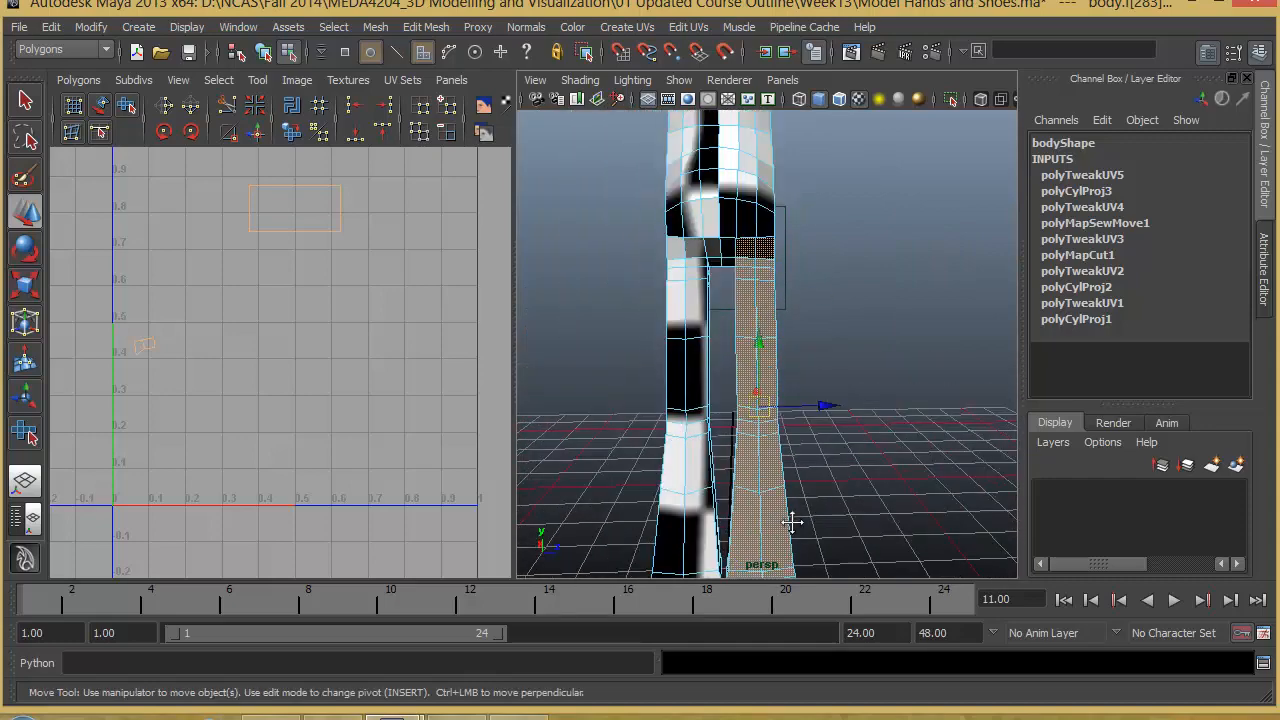
left_click_drag(798, 426, 545, 458, "alt")
scroll(694, 443, "down", 6)
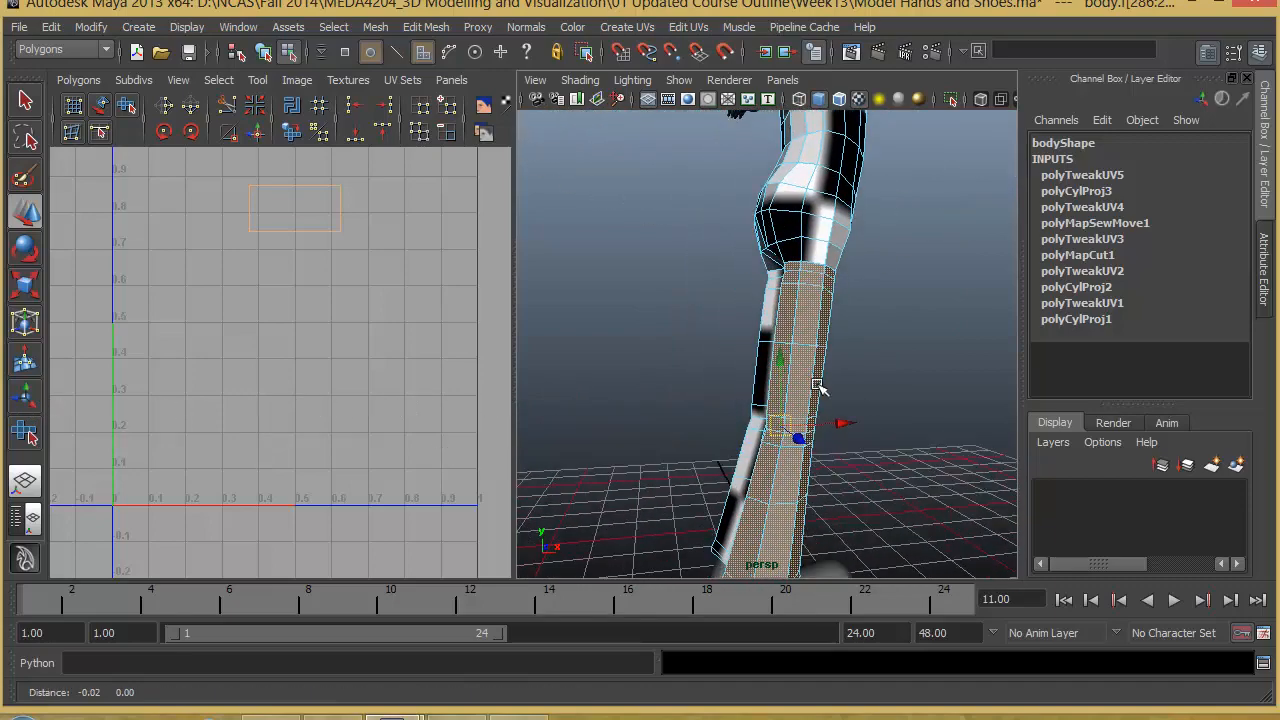
scroll(671, 476, "up", 4)
left_click_drag(671, 476, 654, 468, "alt")
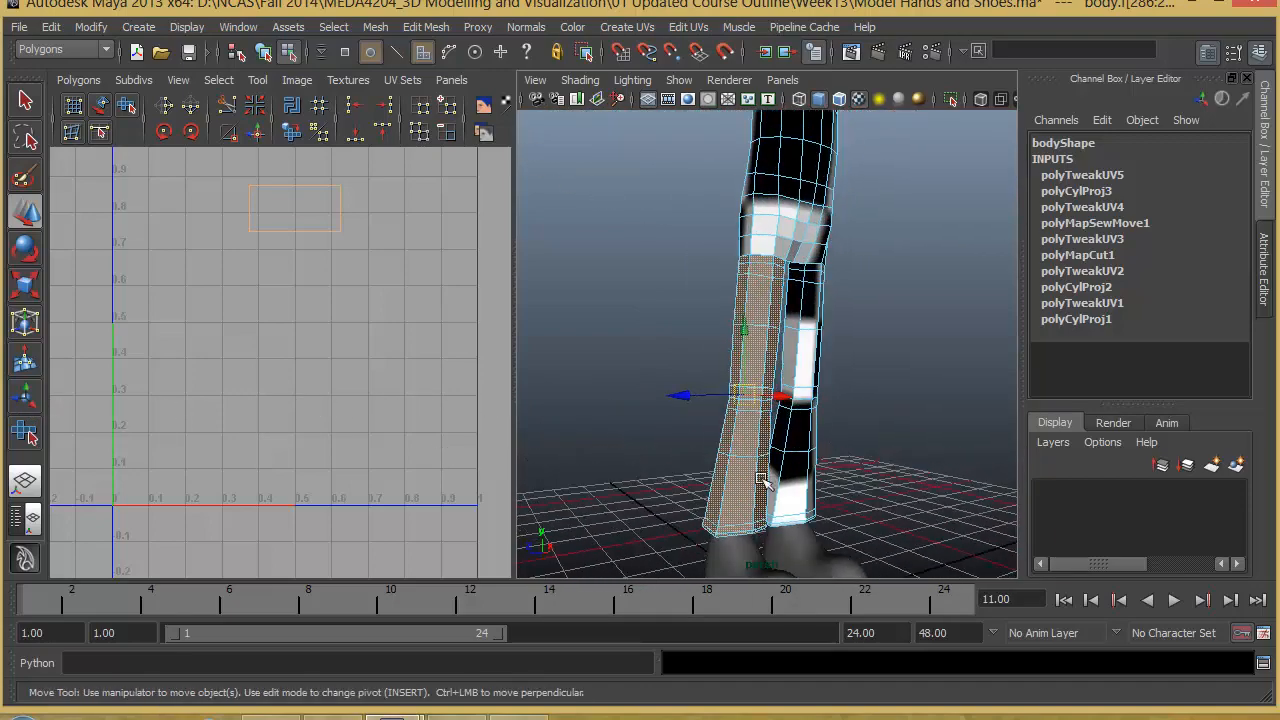
scroll(654, 468, "down", 4)
scroll(654, 468, "up", 5)
scroll(657, 470, "down", 4)
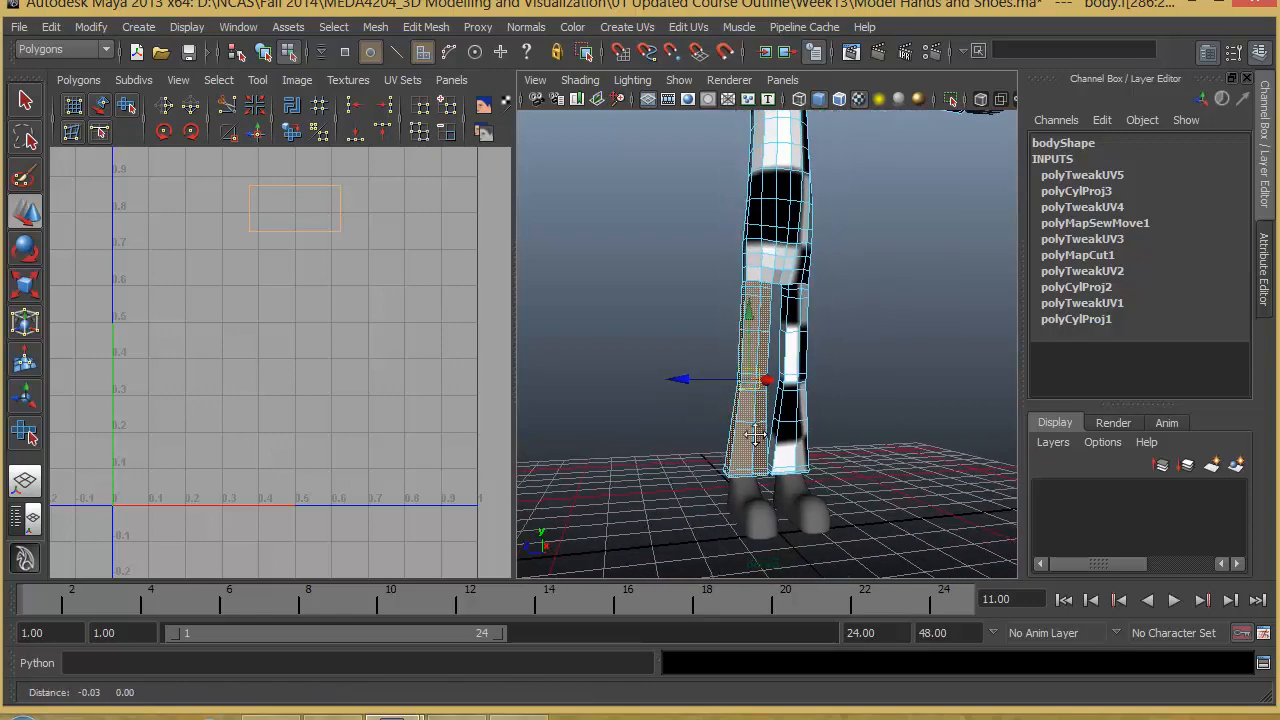
- Apply a cylindrical mapping to the second leg's faces and widen its horizontal sweep to about 272 degrees
left_click(627, 27)
left_click(665, 75)
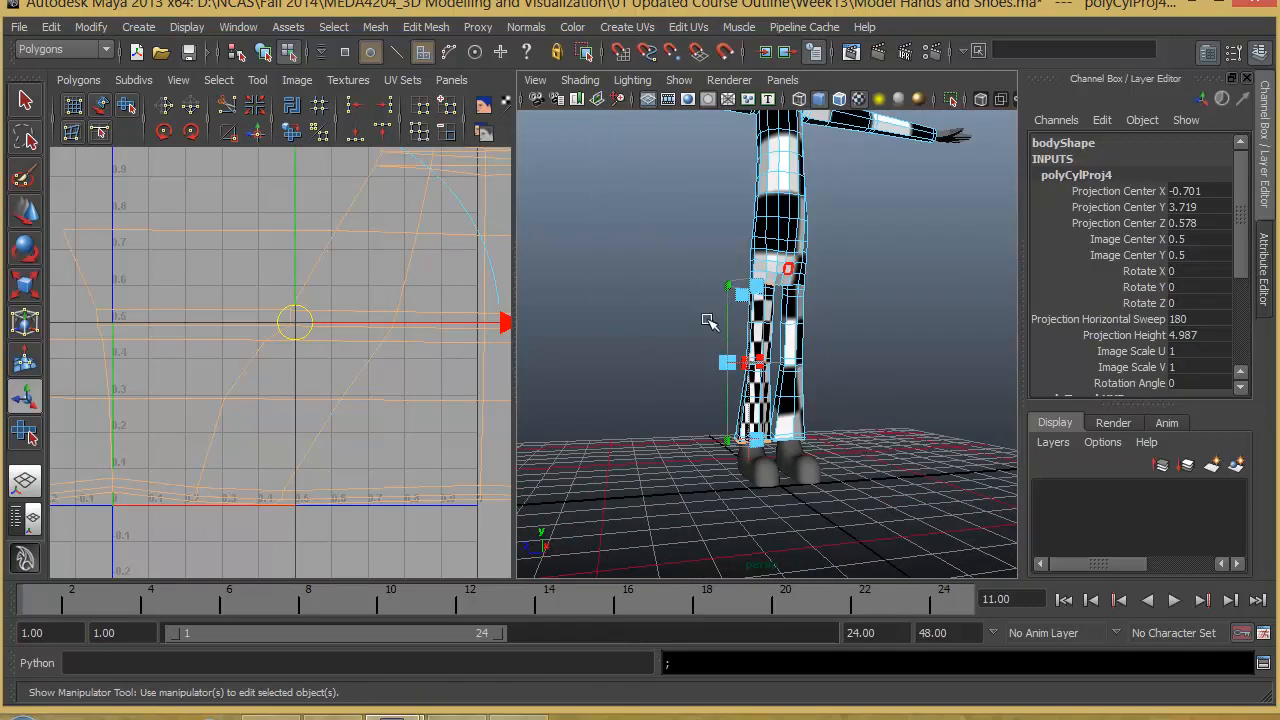
left_click_drag(714, 322, 670, 378, "alt")
left_click_drag(750, 369, 774, 366)
scroll(250, 356, "down", 8)
right_click_drag(770, 372, 1180, 393, "alt")
right_click_drag(378, 334, 66, 340, "alt")
middle_click_drag(391, 308, 300, 350, "alt")
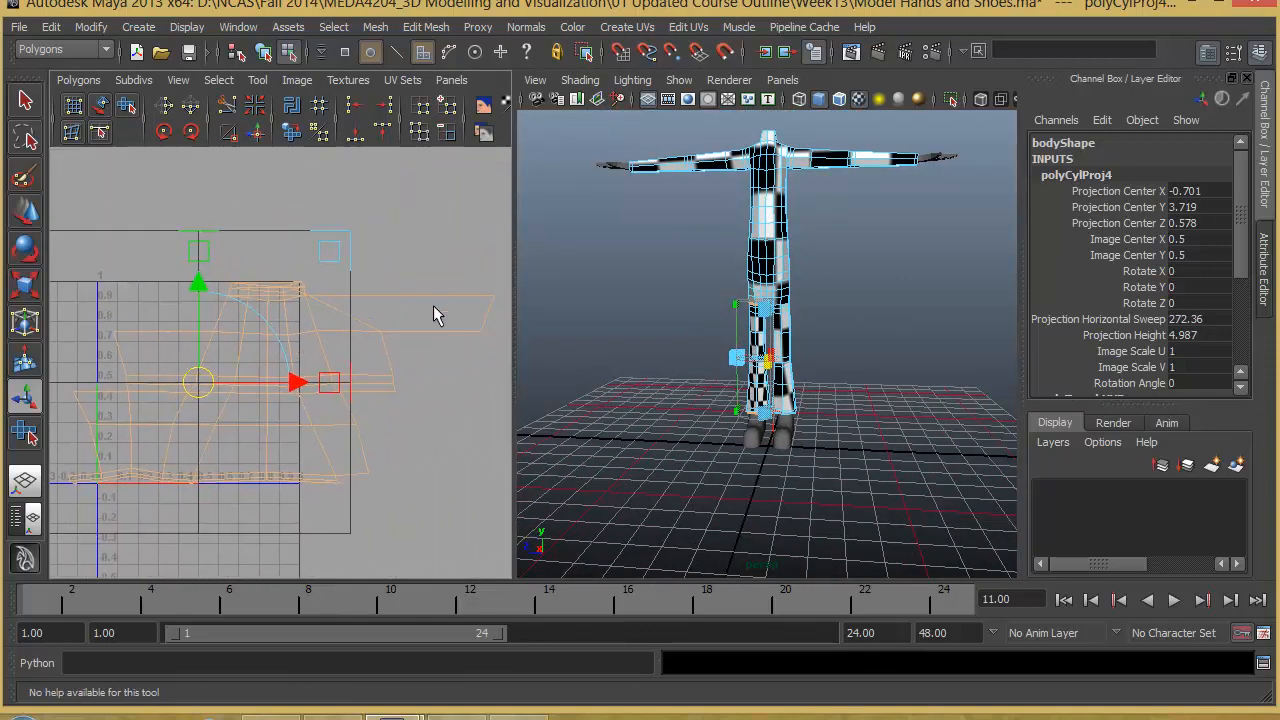
right_click_drag(466, 292, 538, 298)
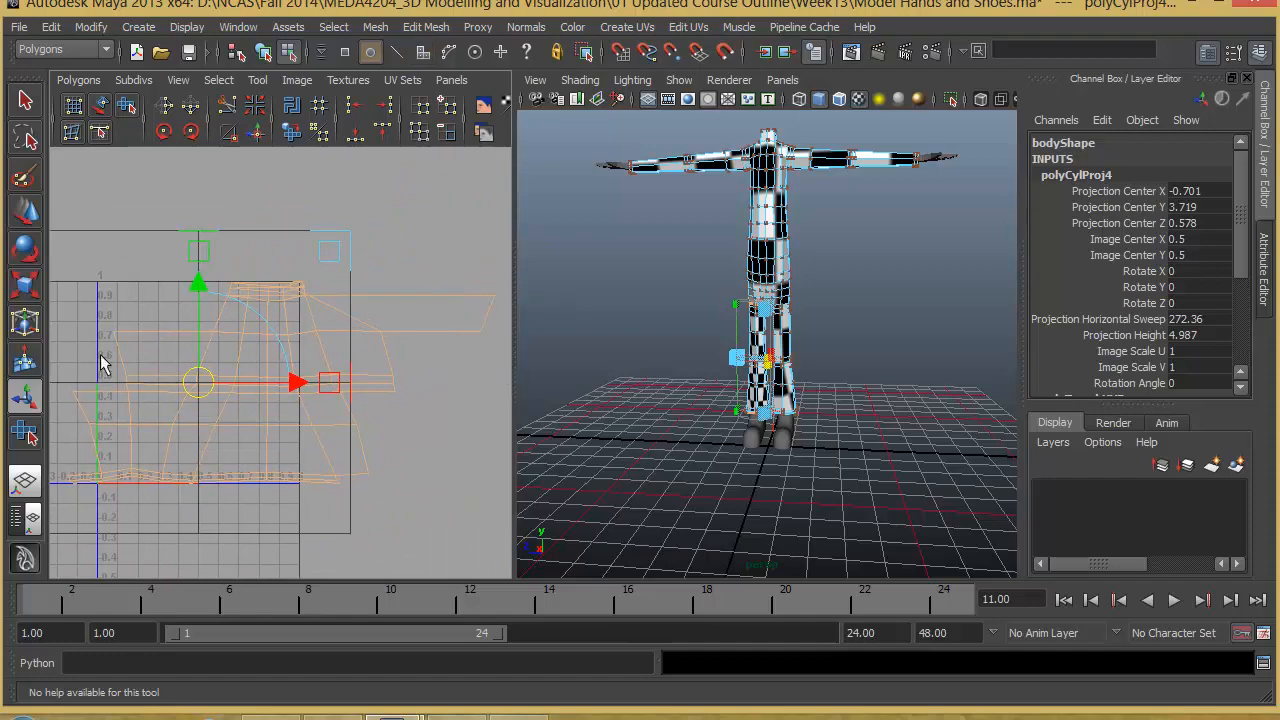
- Rotate the second leg's cylindrical projection to about -9.9 degrees in Z and -6.7 degrees in Y
middle_click_drag(200, 399, 209, 393, "alt")
left_click_drag(797, 386, 835, 393, "alt")
right_click_drag(782, 385, 890, 405, "alt")
left_click_drag(890, 405, 823, 485, "alt")
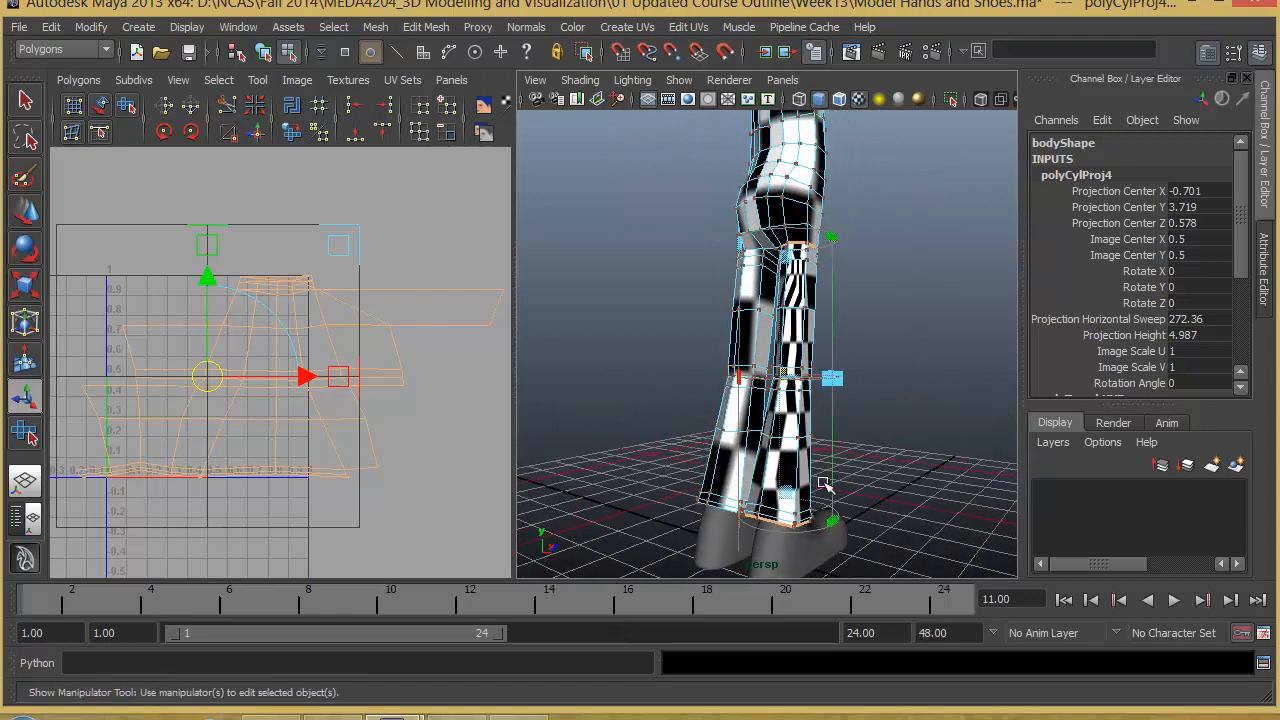
left_click(738, 538)
left_click_drag(789, 548, 630, 511, "alt")
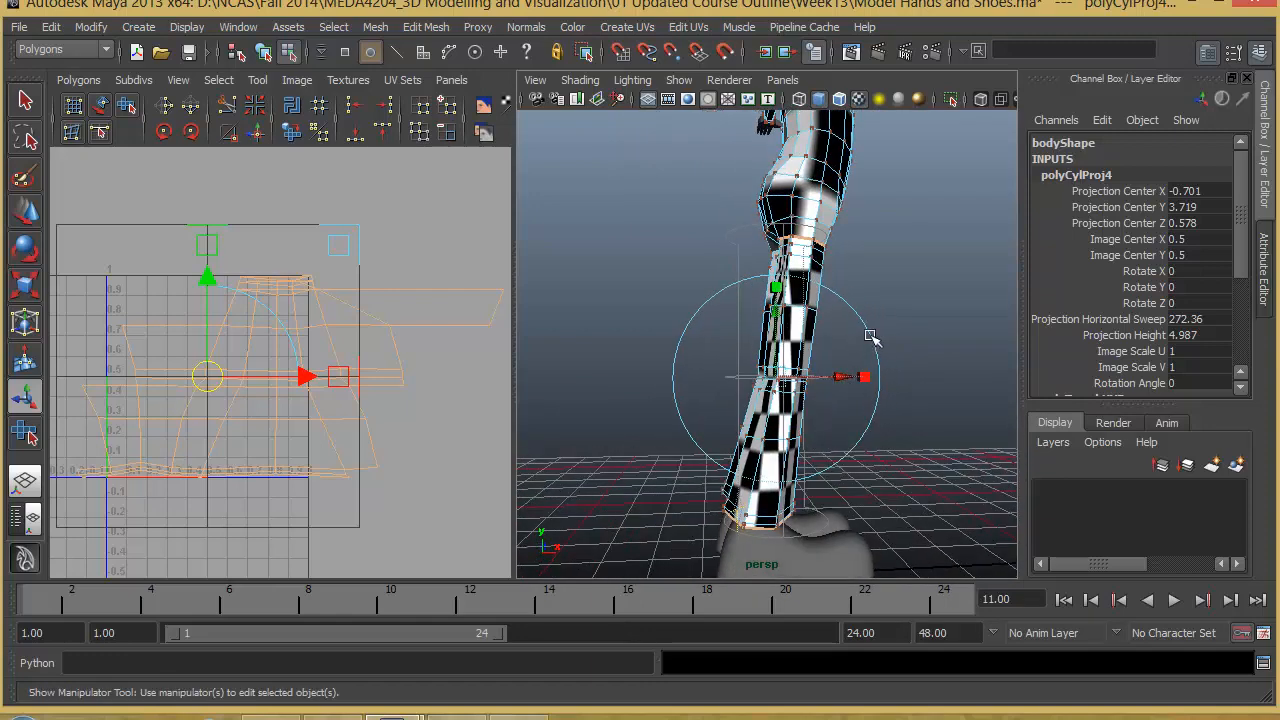
left_click(870, 337)
left_click_drag(705, 308, 737, 292)
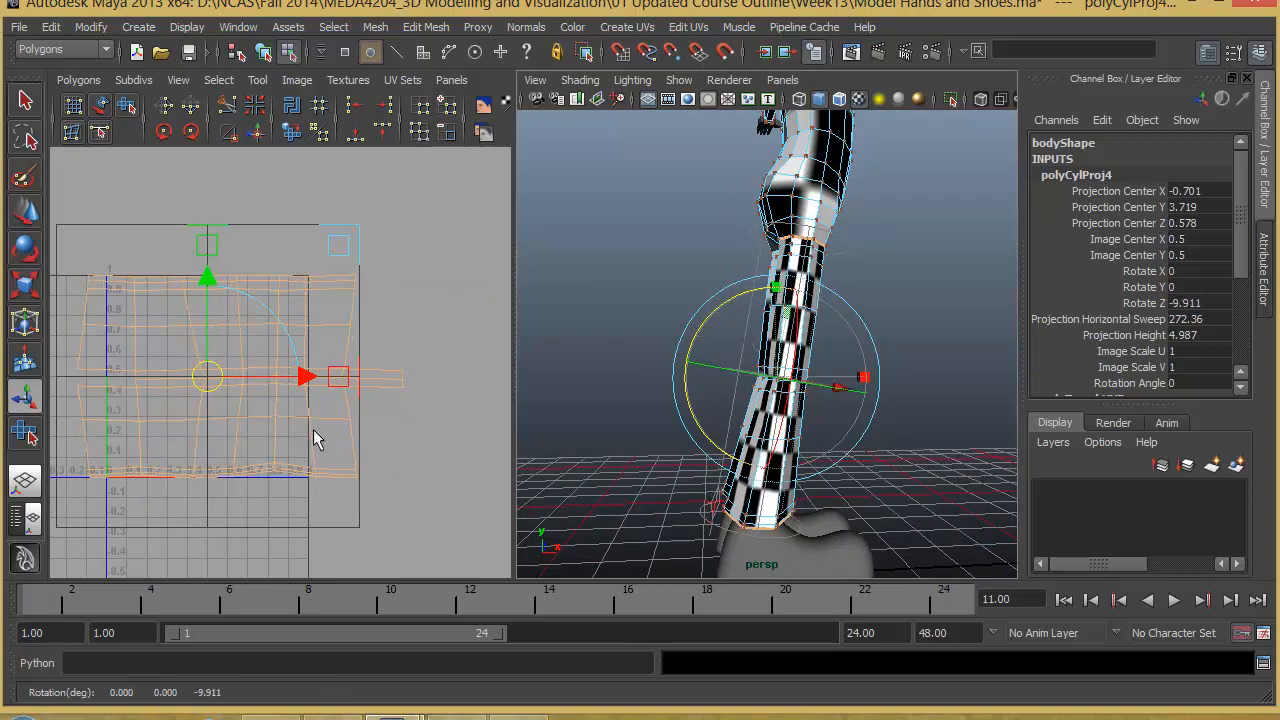
mouse_move(723, 400)
left_mouse_down("alt")
mouse_move(793, 412)
mouse_move(745, 392)
left_mouse_up("alt")
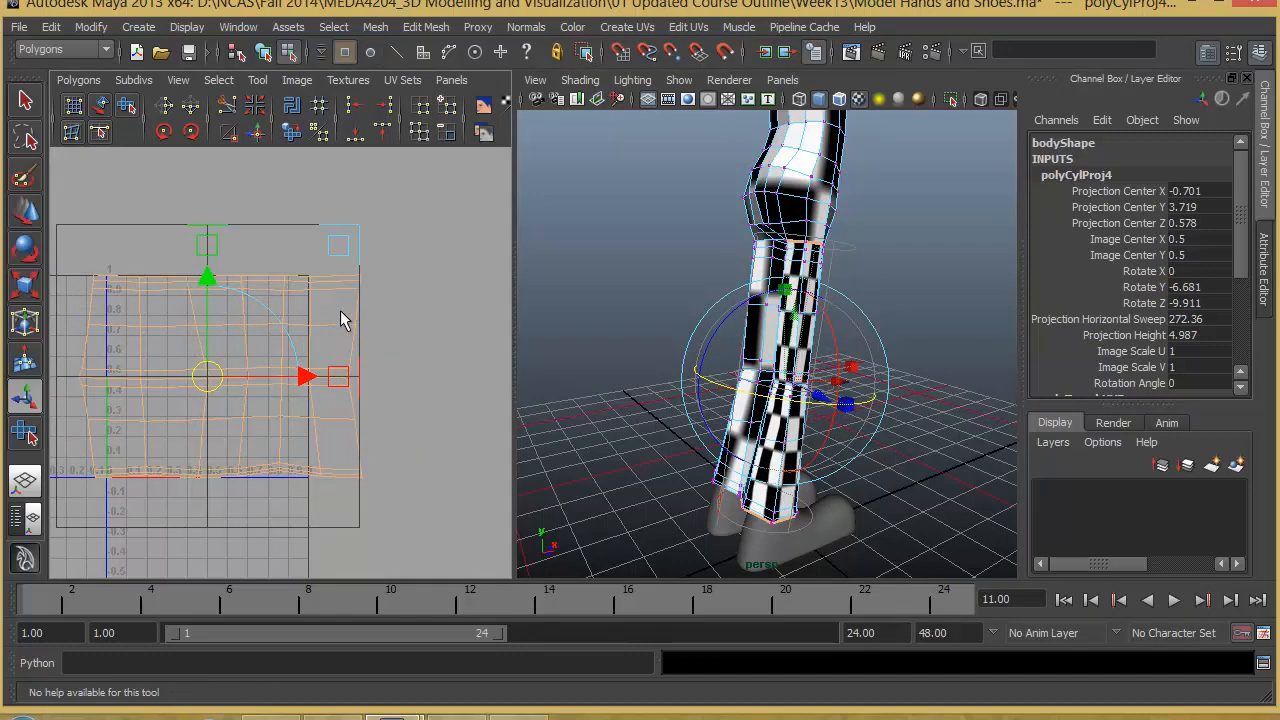
- Select the second leg's whole UV shell and unfold it with the Smooth UV tool to even out the checker pattern
right_click_drag(348, 300, 376, 300)
left_click_drag(384, 308, 372, 292)
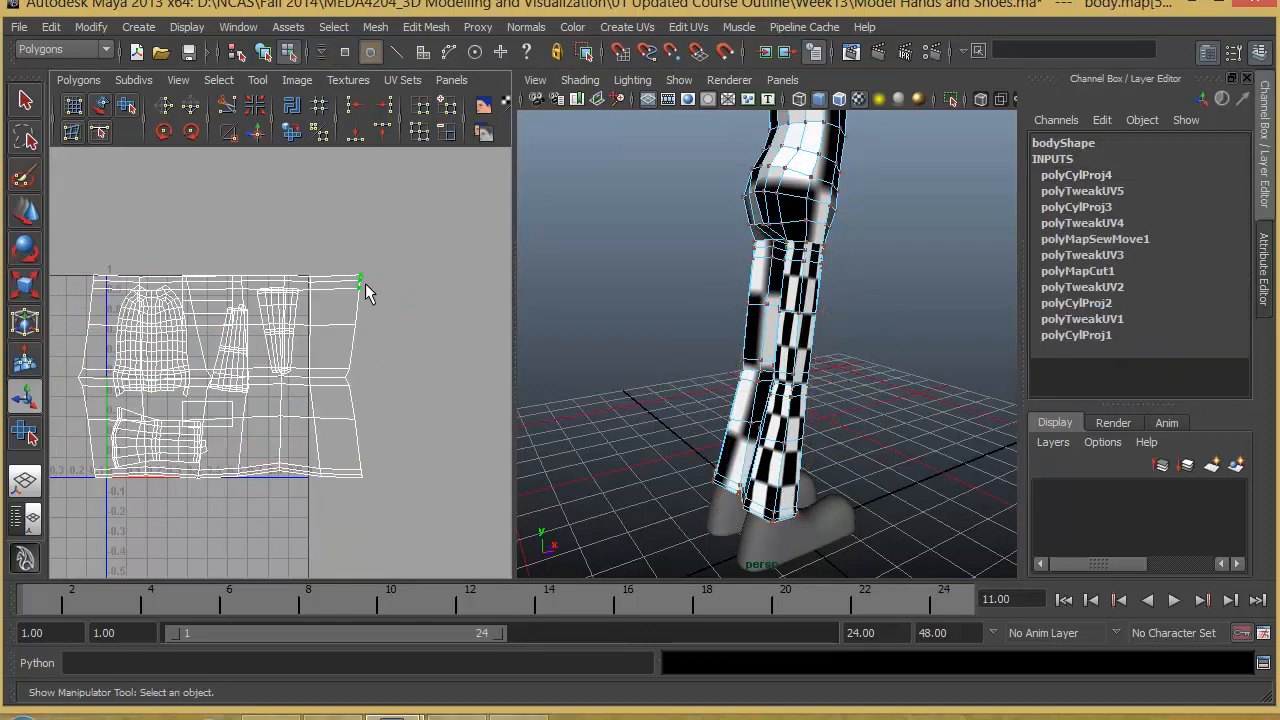
right_click_drag(365, 280, 432, 252, "ctrl")
left_click(126, 105)
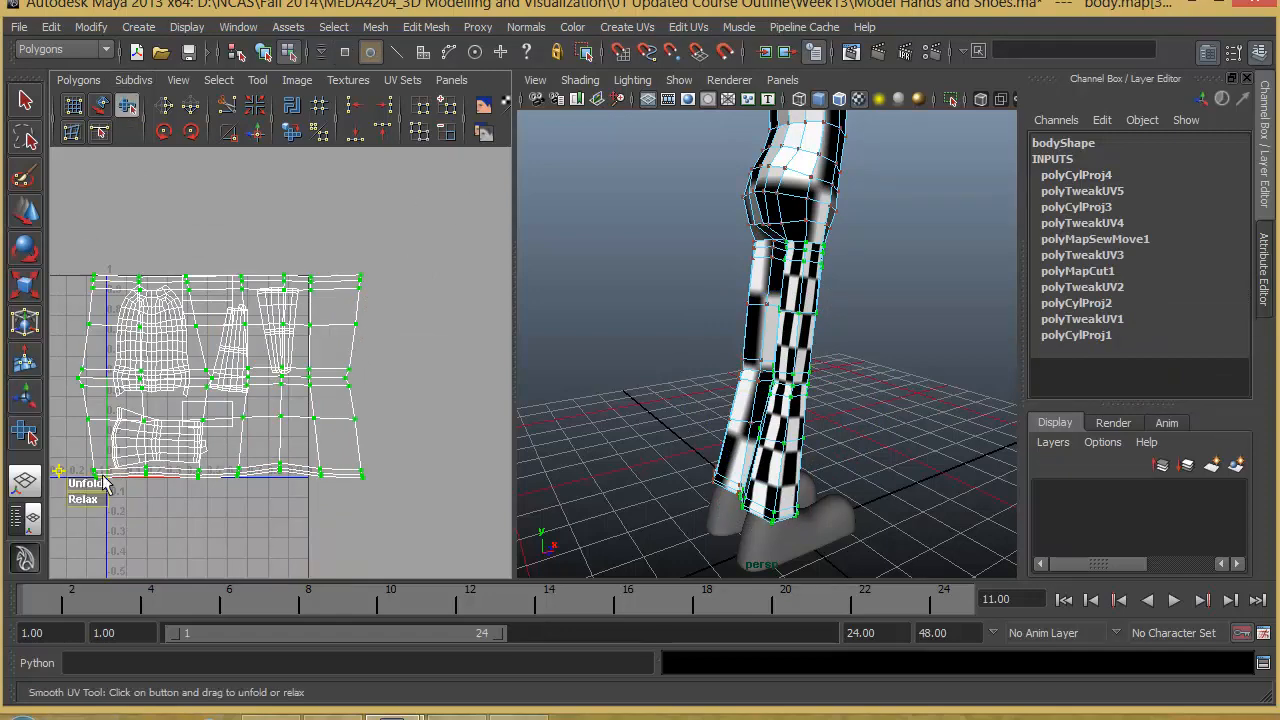
left_click_drag(110, 490, 194, 508)
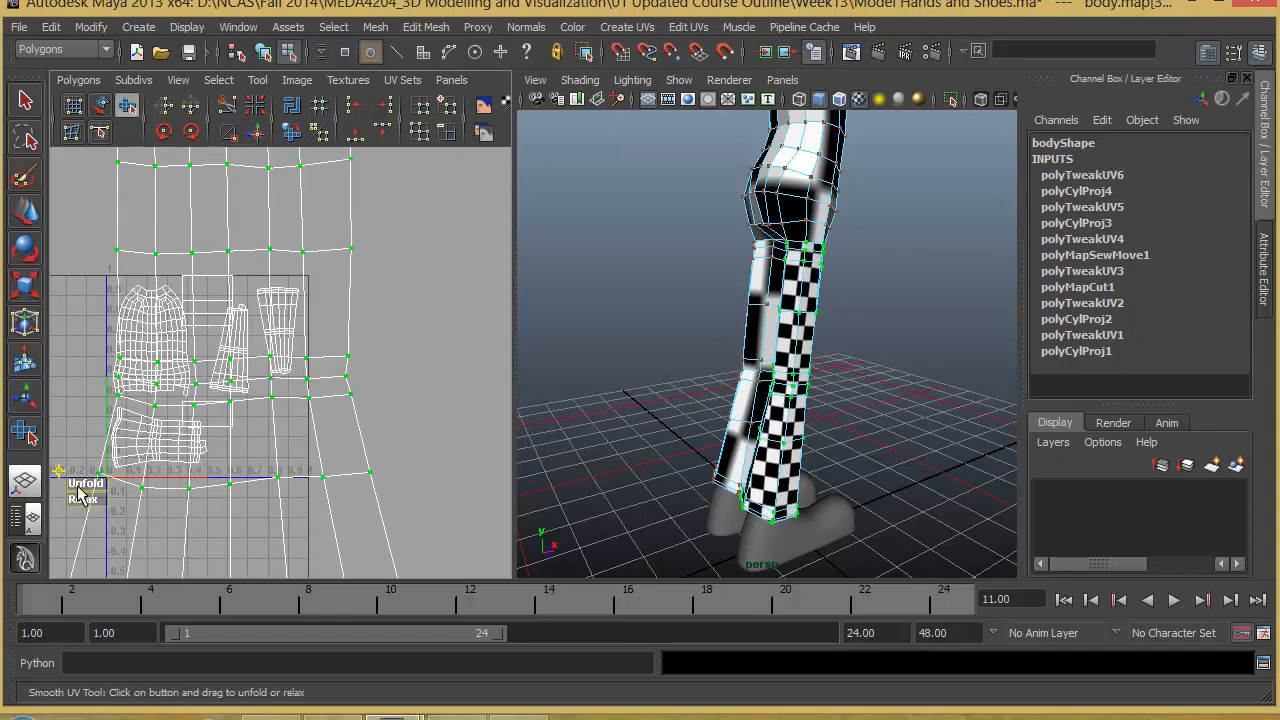
right_click_drag(440, 470, 200, 460, "alt")
middle_click_drag(242, 470, 256, 427, "alt")
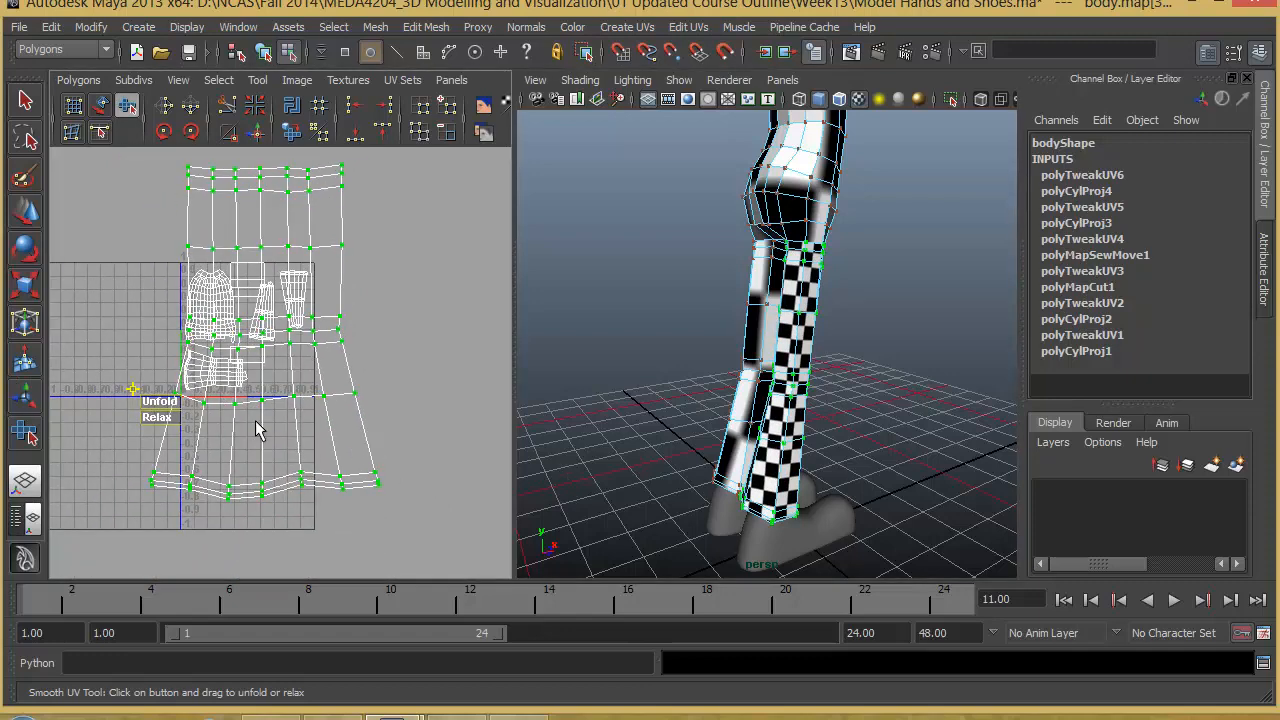
- Scale the second leg's unfolded UV shell down to about the size of the other shells inside the UV square
key("w")
key("e")
key("r")
left_click_drag(266, 329, 220, 397)
key("ctrl+z")
right_click_drag(340, 412, 457, 420, "alt")
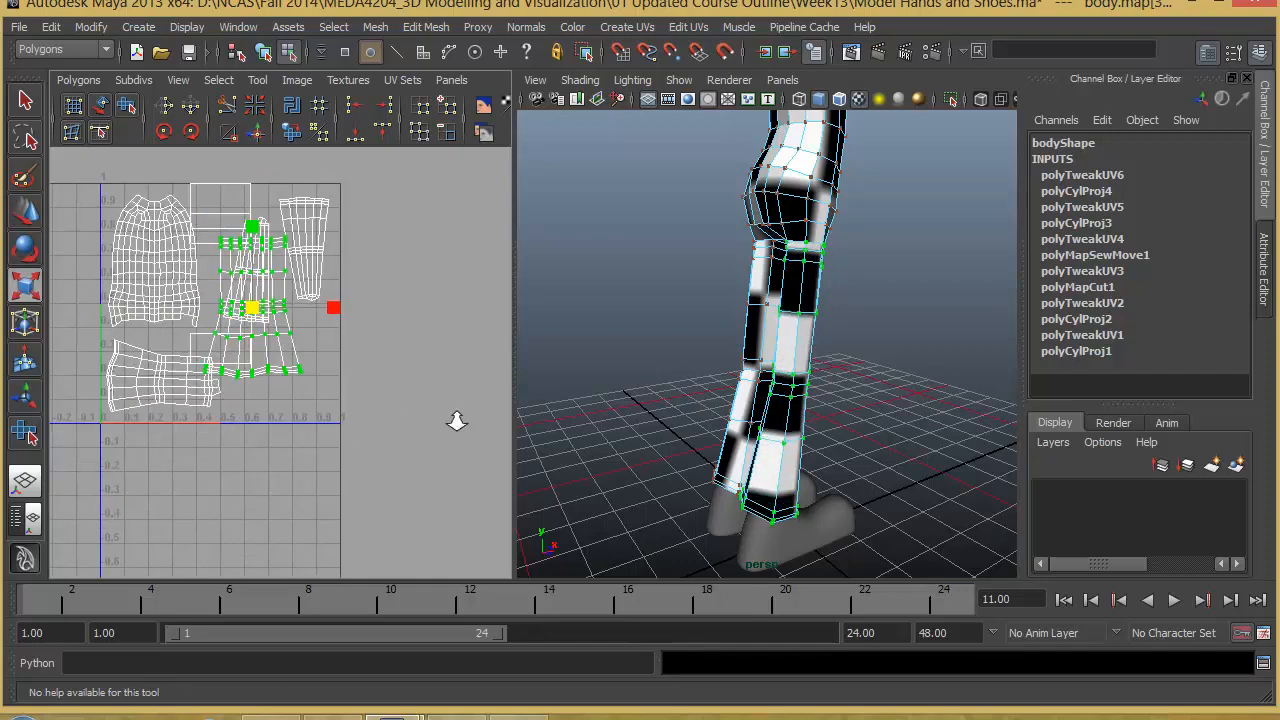
middle_click_drag(325, 424, 416, 431, "alt")
right_click_drag(416, 431, 490, 418, "alt")
middle_click_drag(490, 418, 477, 486, "alt")
right_click_drag(477, 486, 447, 470, "alt")
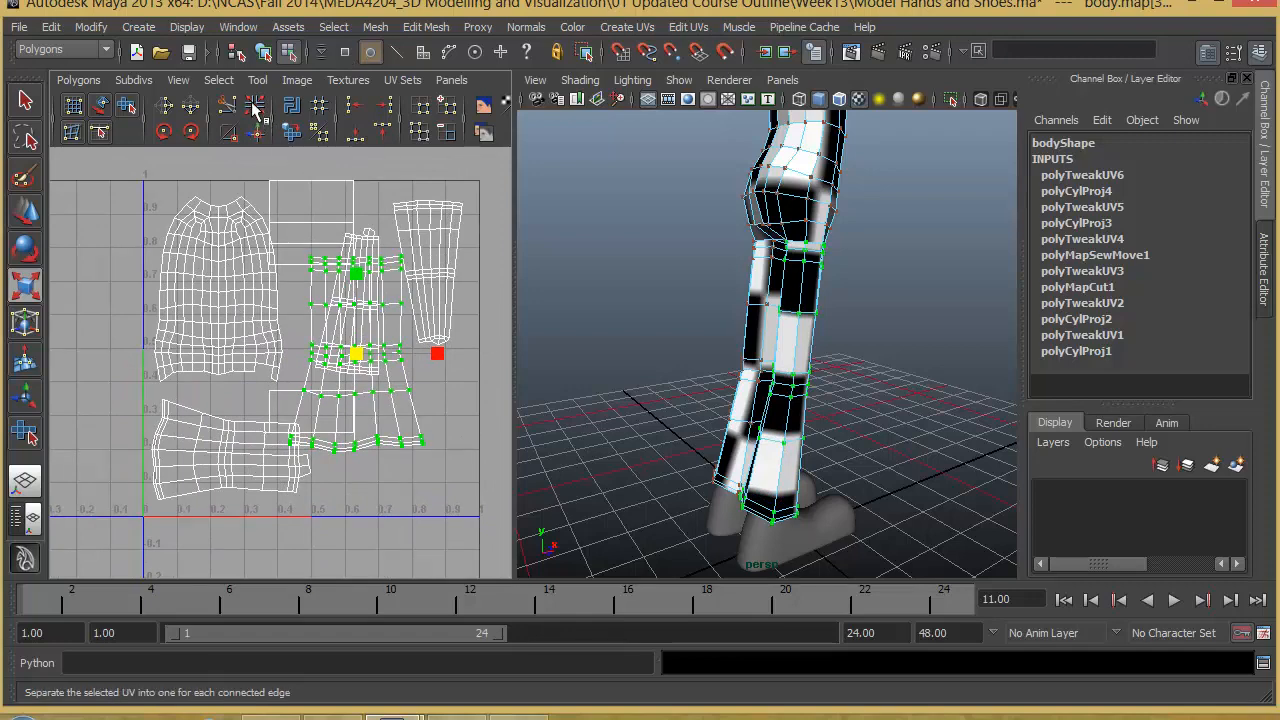
- Rotate the second leg's shell counterclockwise twice, move it beside the first leg's shell and scale it to fit there
left_click(165, 131)
left_click(165, 131)
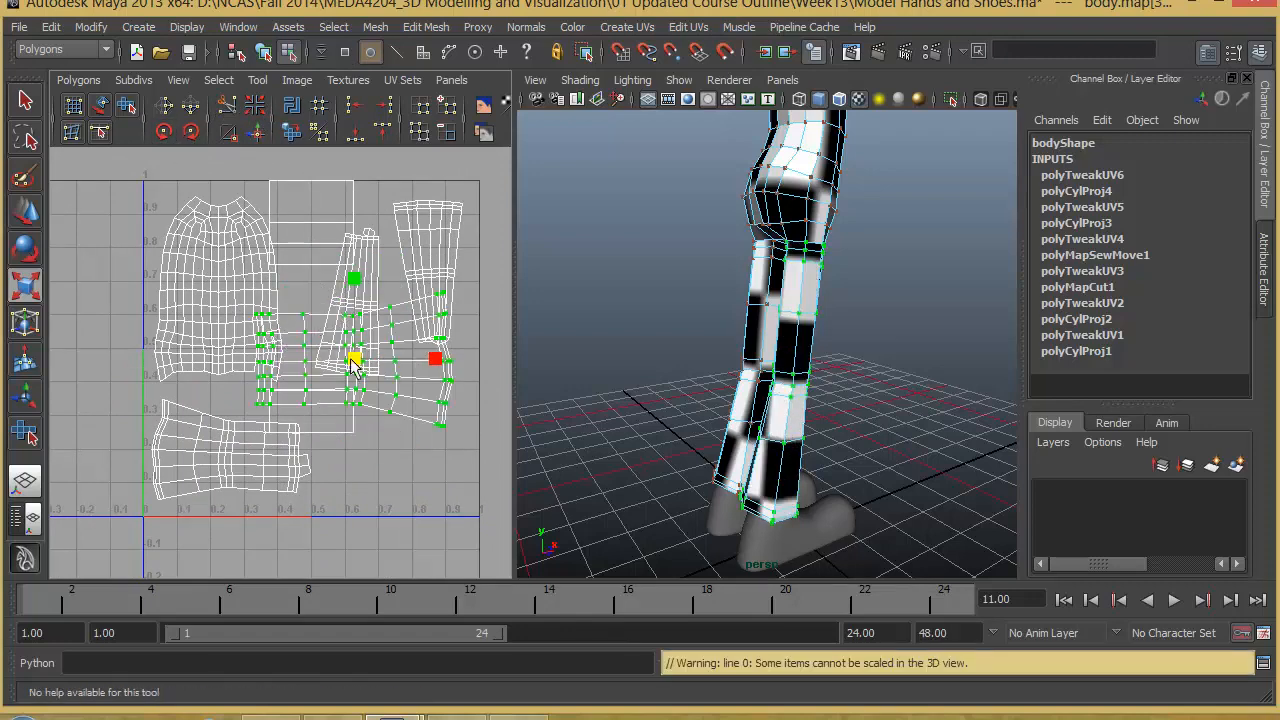
key("w")
left_click_drag(366, 369, 390, 450)
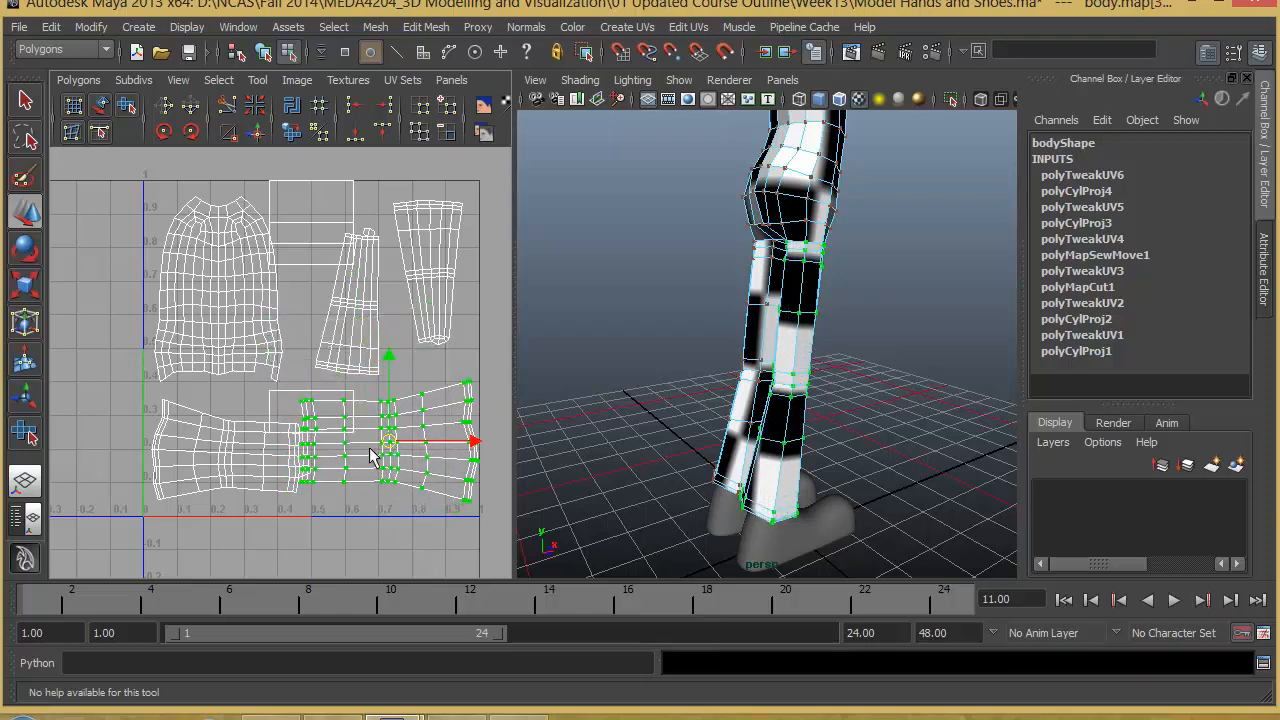
key("r")
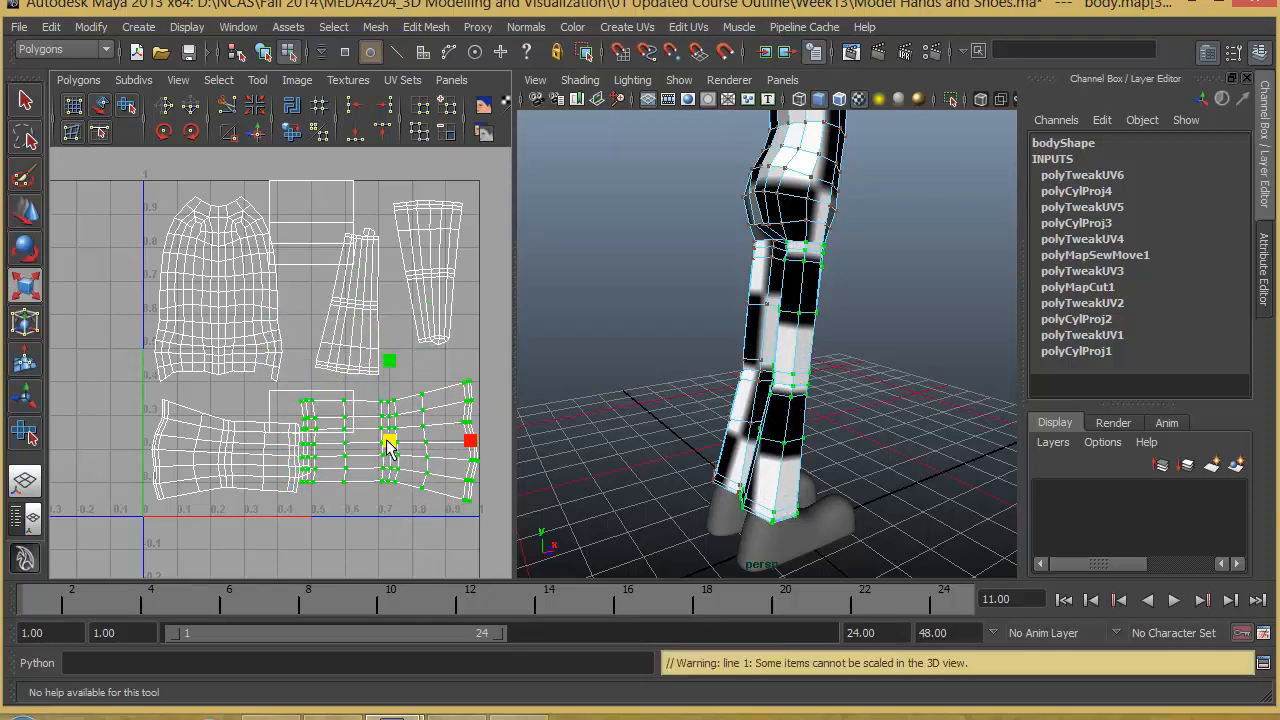
left_click_drag(390, 447, 424, 448)
key("w")
- Select the leftover rectangular UV shell at the top of the UV square and locate it on the body
scroll(547, 450, "down", 3)
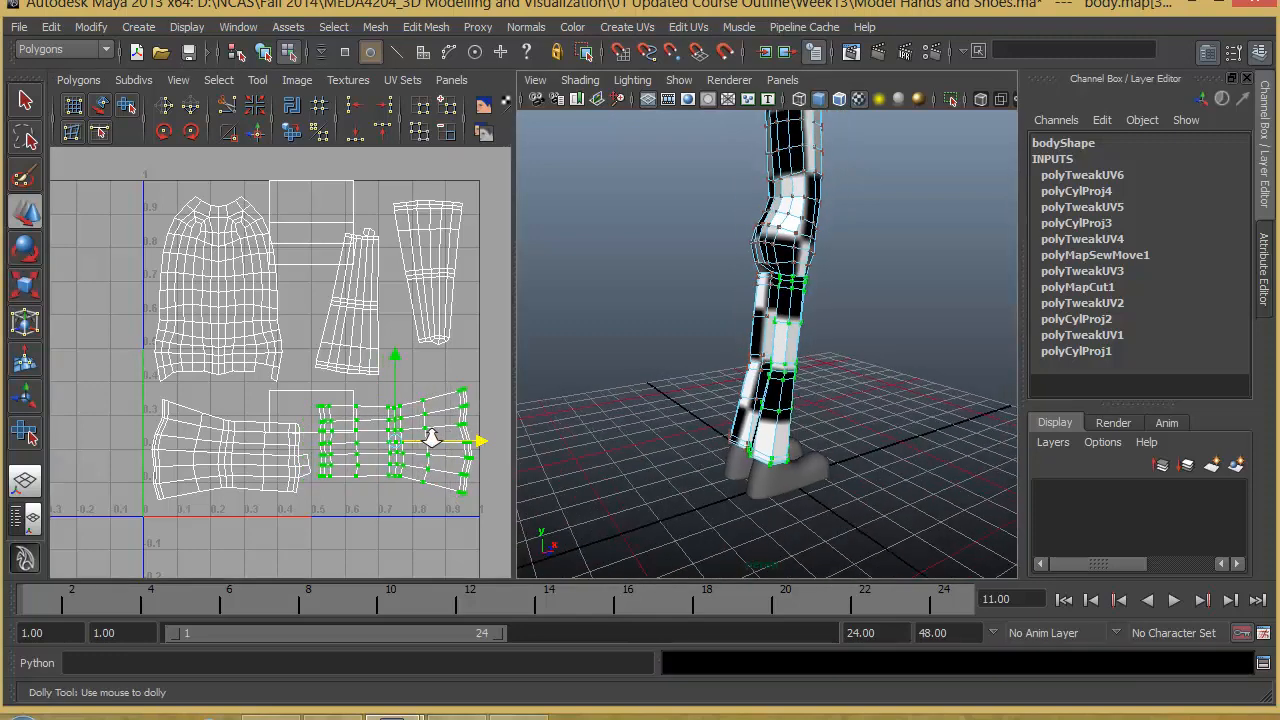
scroll(772, 418, "down", 2)
left_click(355, 181)
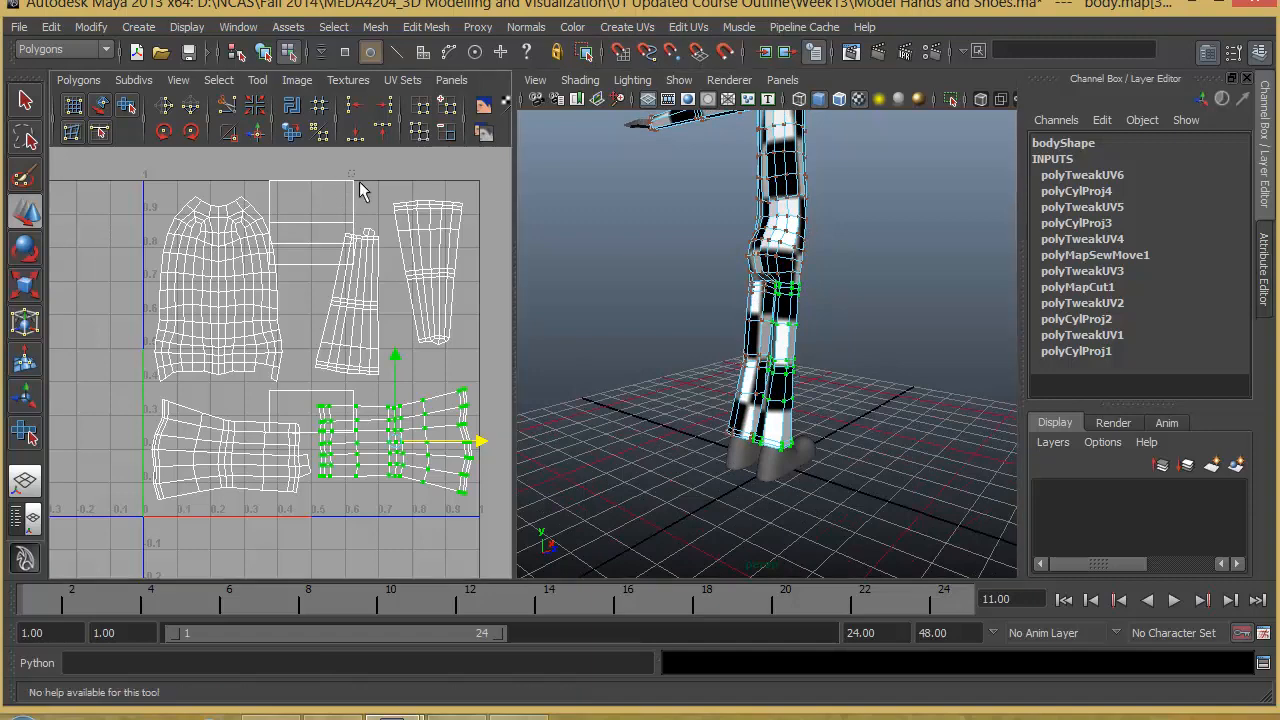
right_click_drag(354, 182, 406, 170)
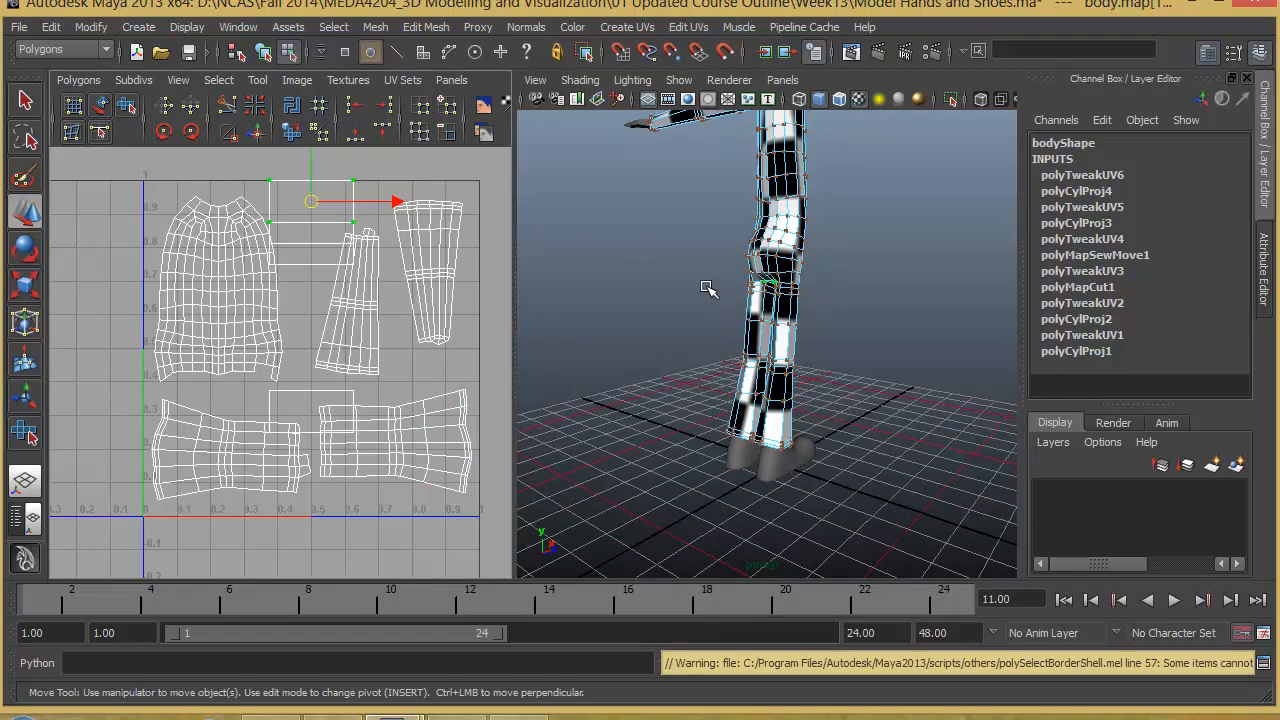
key("f")
left_click_drag(734, 308, 779, 292, "alt")
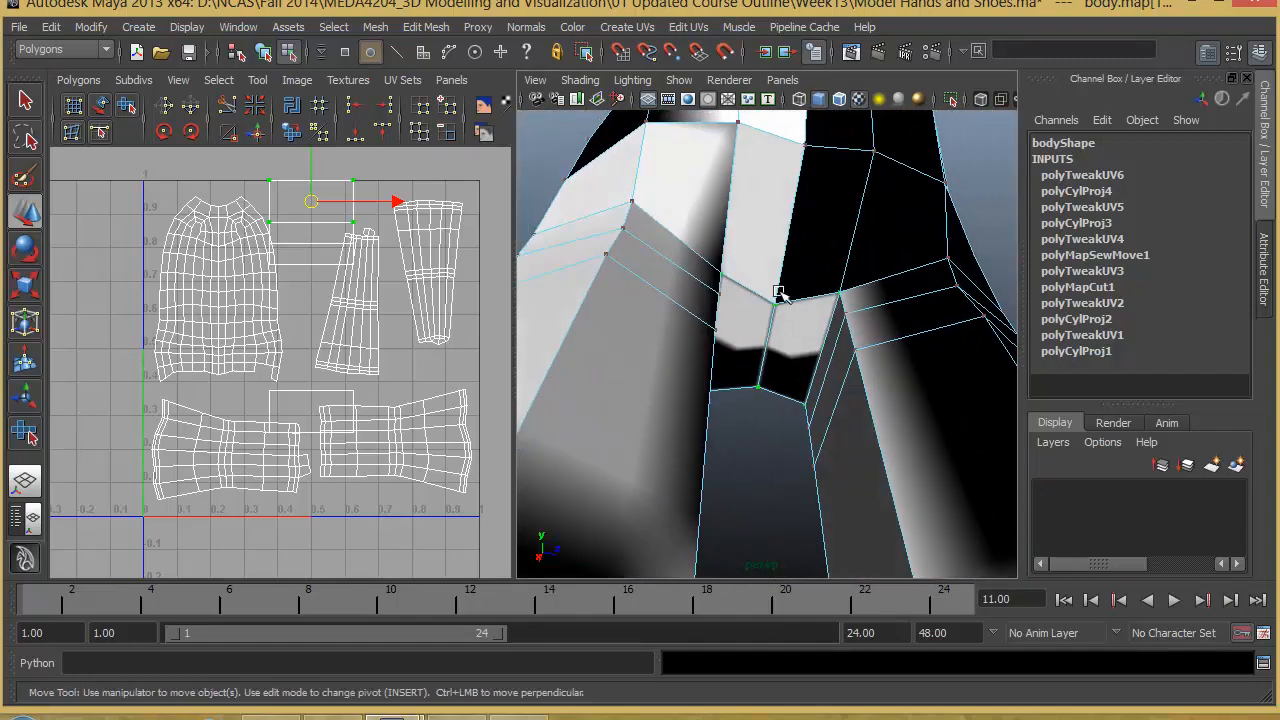
left_click_drag(781, 372, 757, 374, "alt")
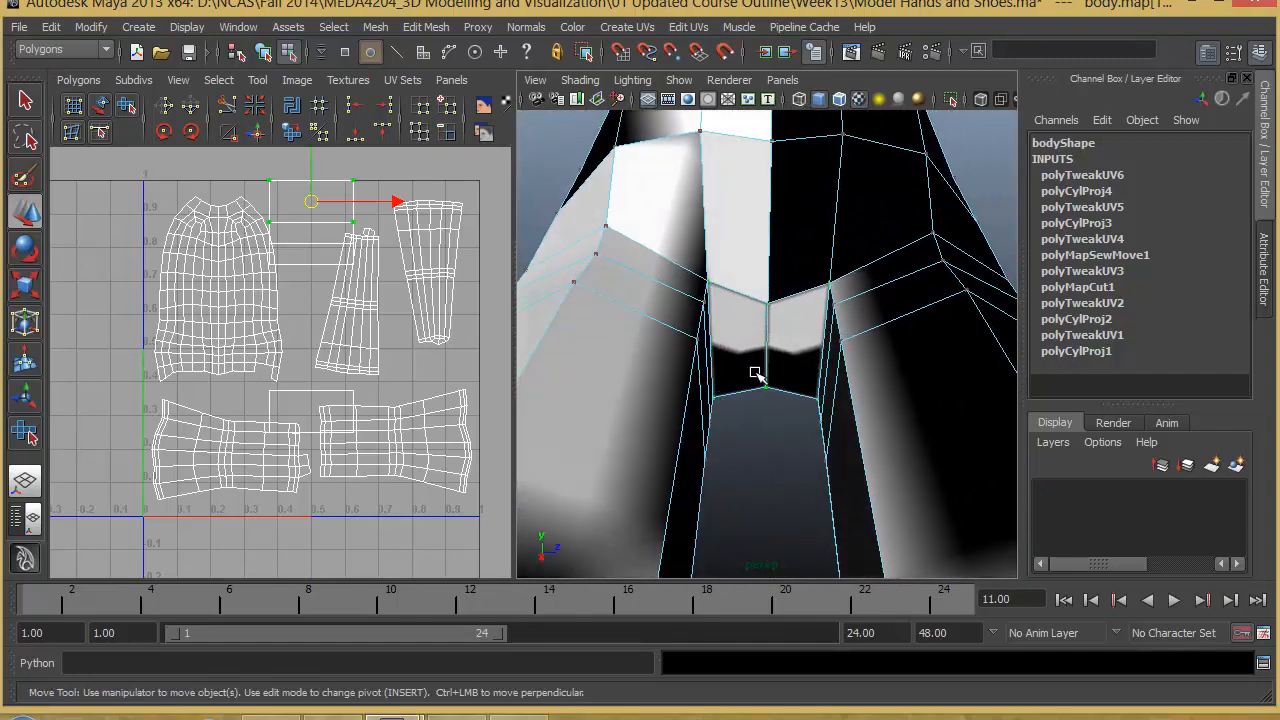
right_click_drag(776, 345, 777, 386)
- Select the two crotch faces between the legs and inspect them from several angles
left_click(798, 335)
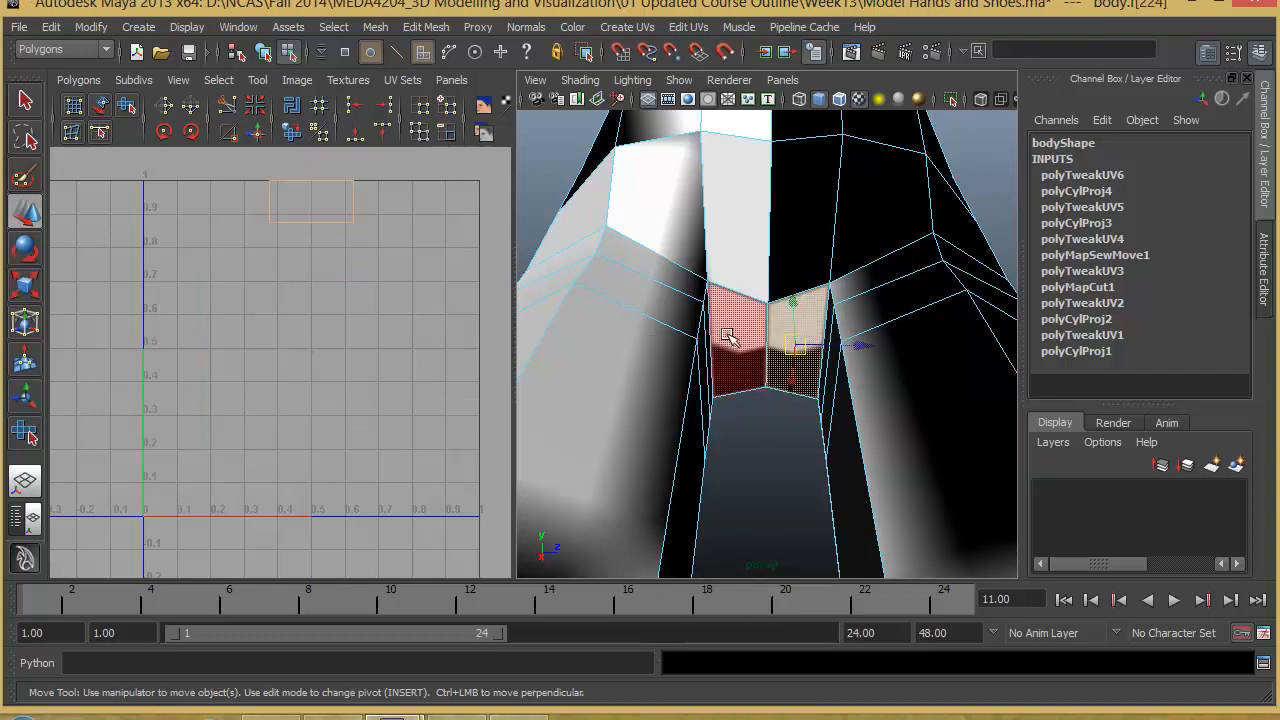
left_click(733, 340, "shift")
left_click_drag(733, 340, 701, 372, "alt")
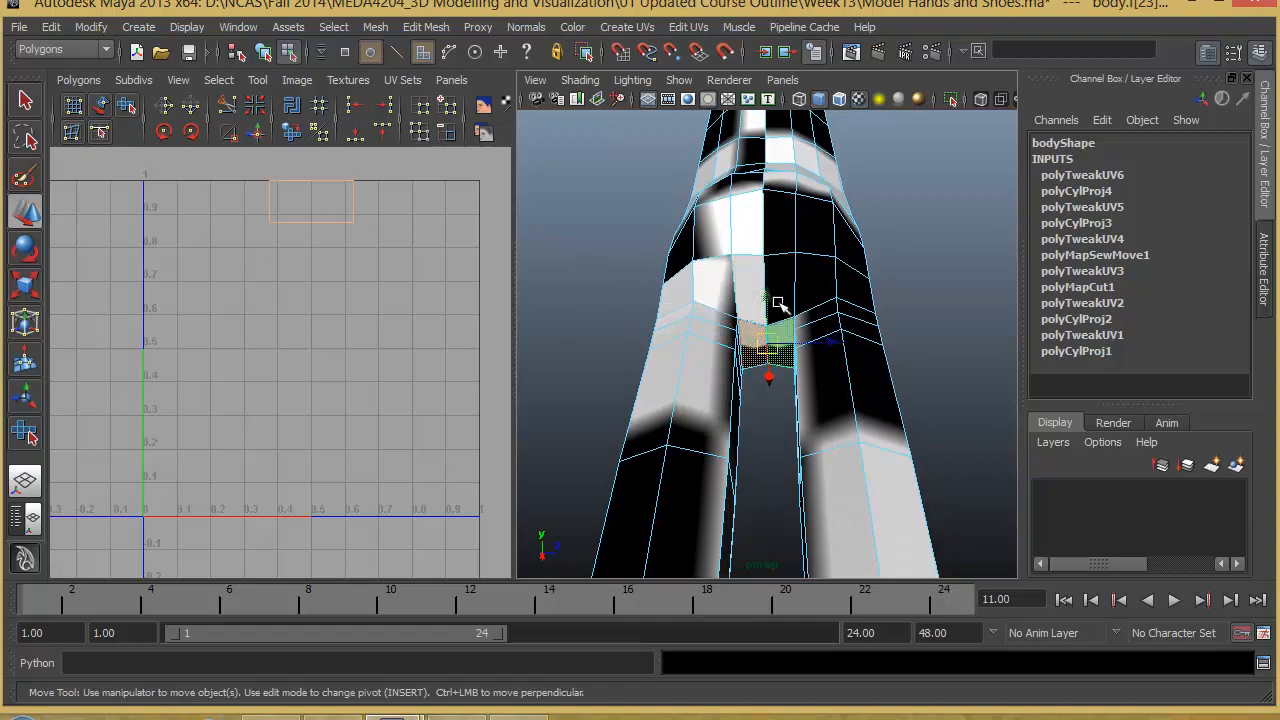
right_click_drag(768, 342, 826, 350, "alt")
left_click_drag(770, 340, 729, 337, "alt")
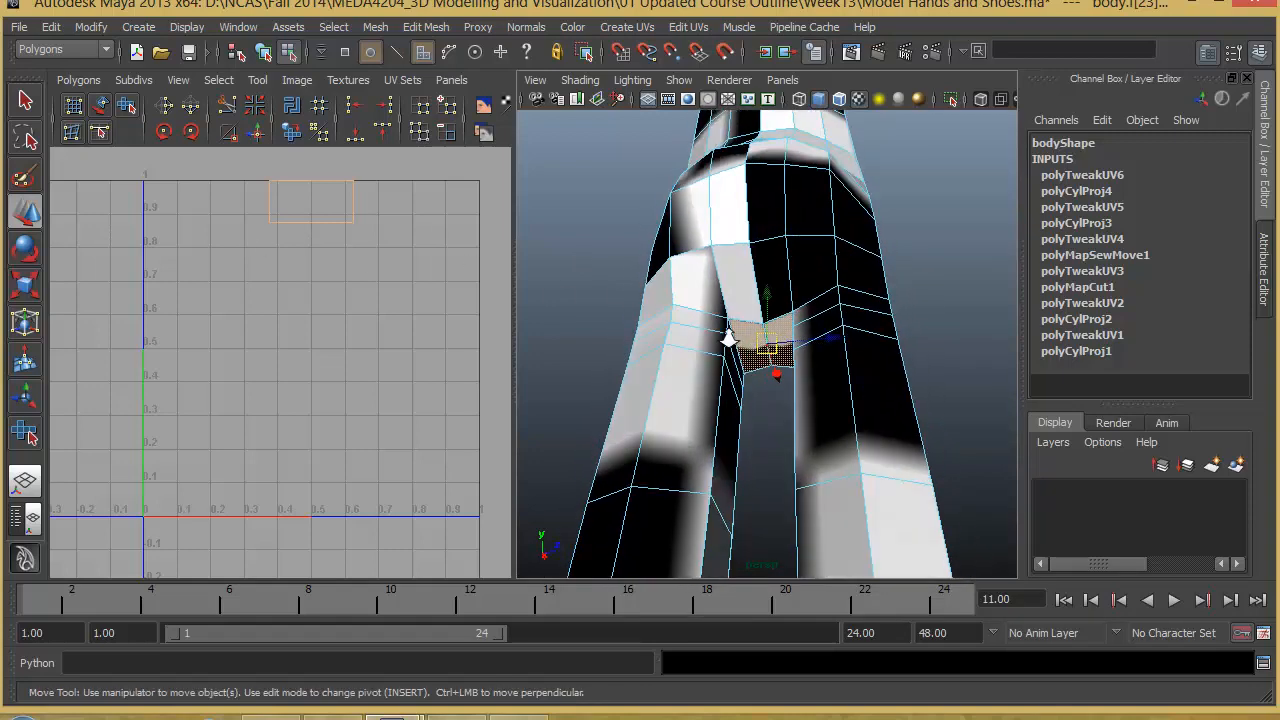
right_click_drag(729, 337, 797, 270, "alt")
- Pick edges around the crotch faces and examine where they correspond to the torso and leg shells in the UV layout
key("F10")
left_click(789, 302)
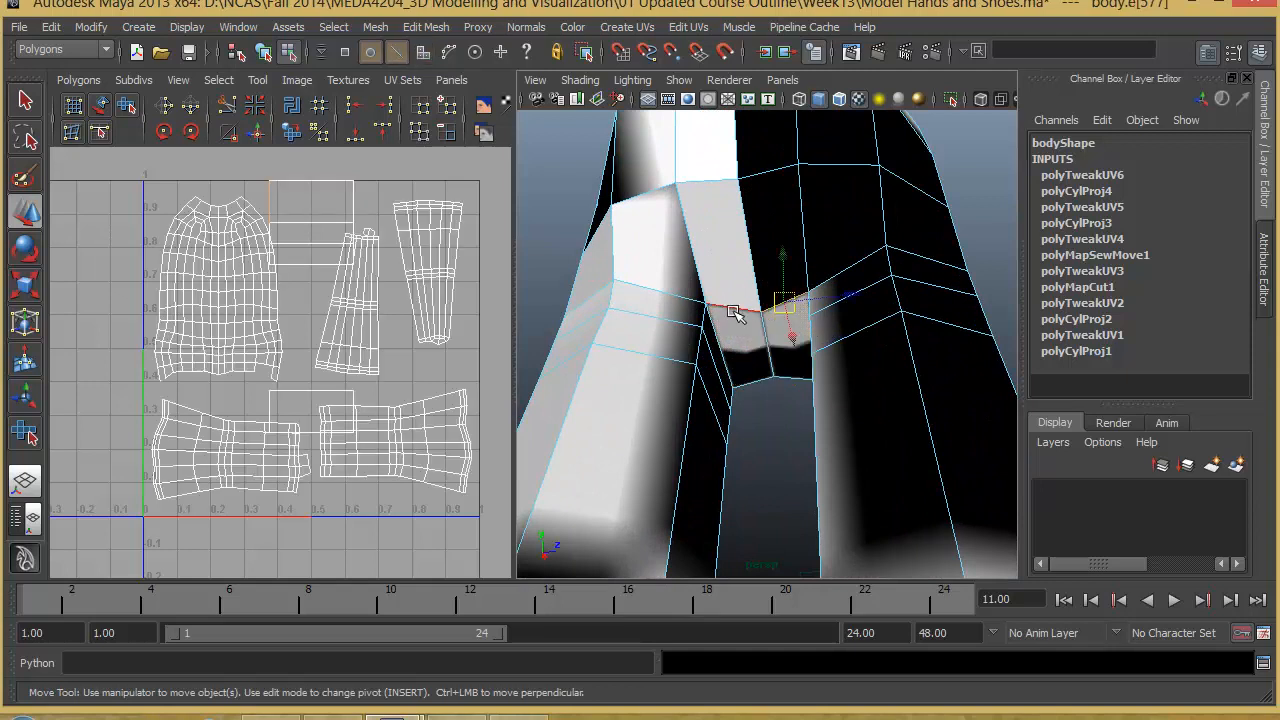
middle_click_drag(287, 219, 333, 205, "alt")
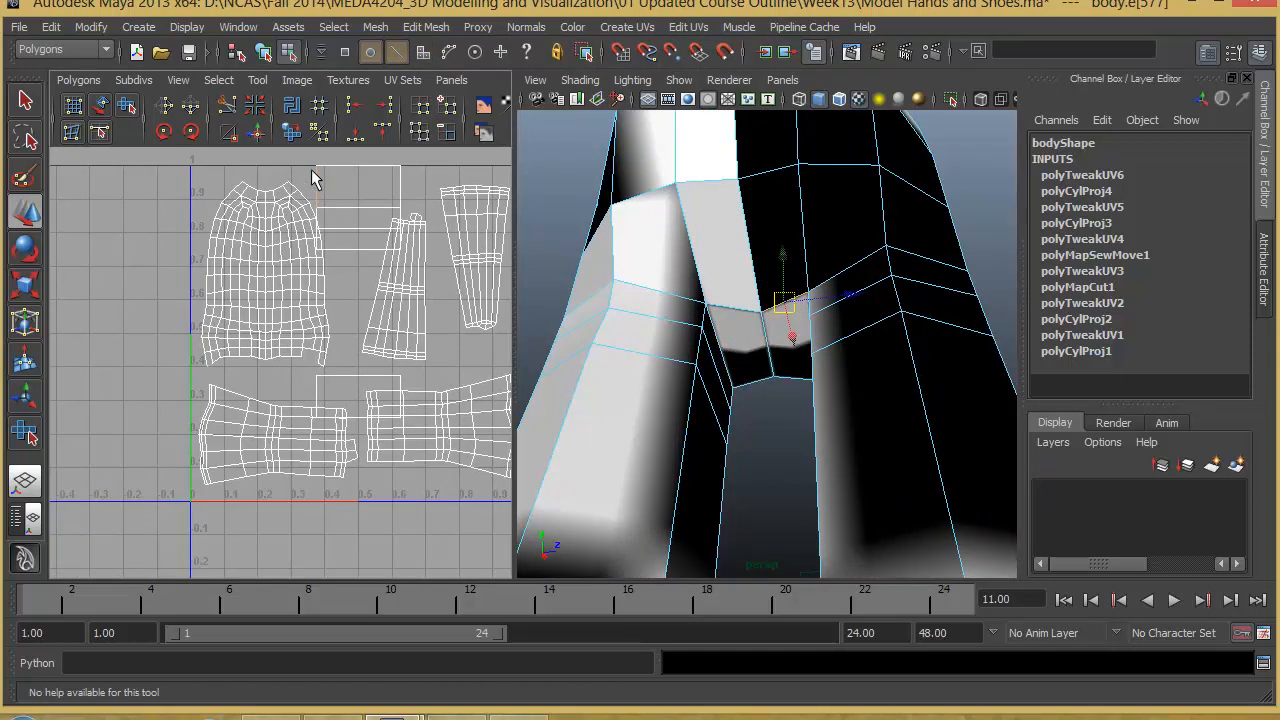
middle_click_drag(339, 286, 272, 290, "alt")
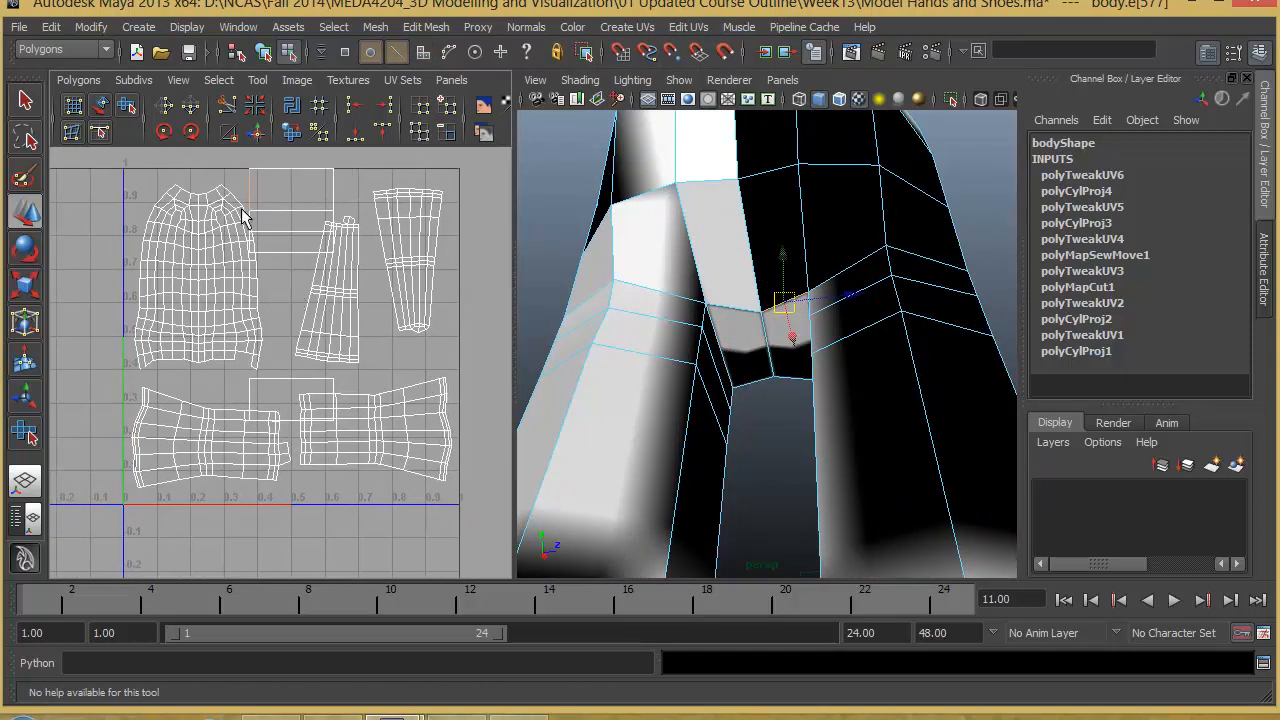
middle_click_drag(278, 359, 338, 286, "alt")
scroll(203, 311, "up", 5)
middle_click_drag(126, 294, 236, 358, "alt")
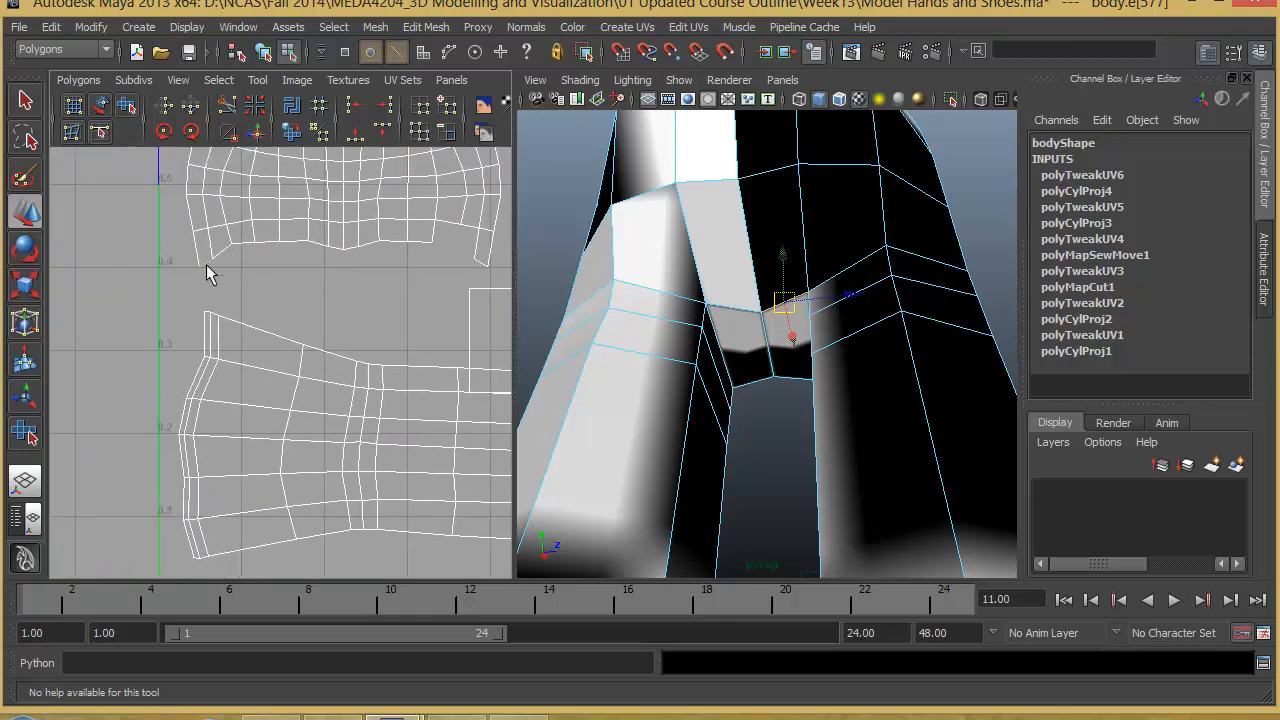
scroll(320, 334, "down", 5)
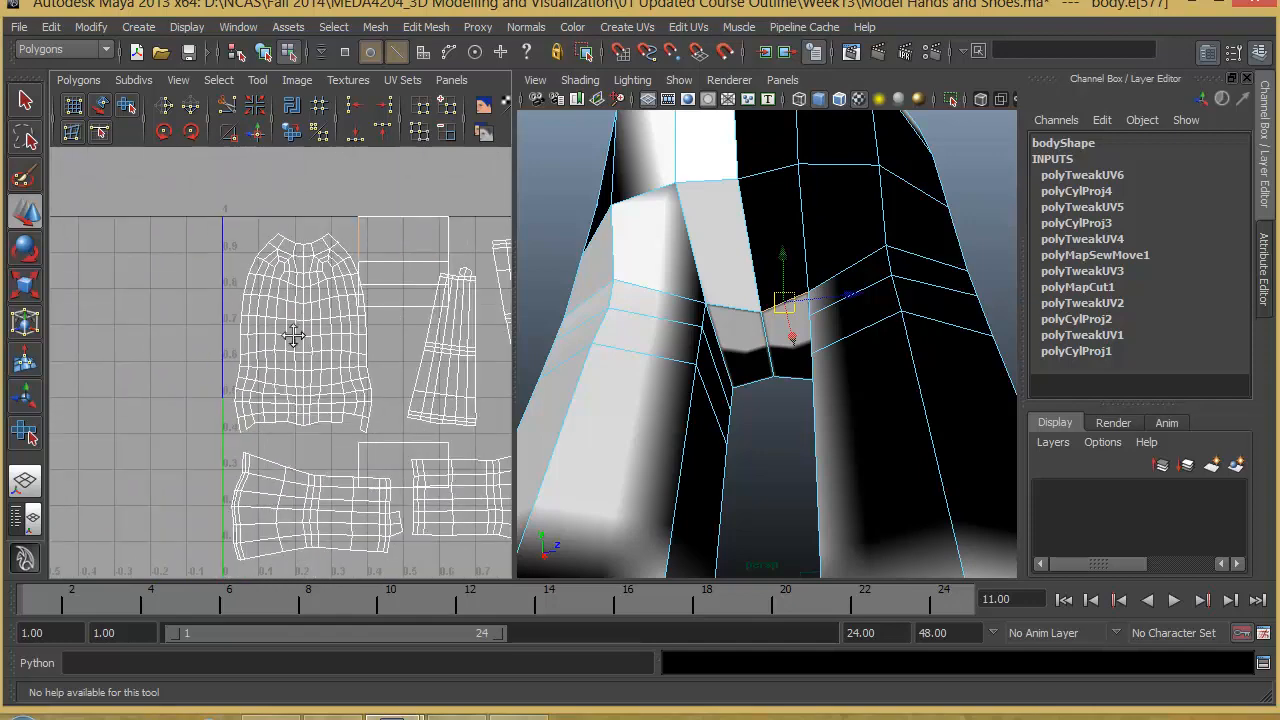
middle_click_drag(294, 337, 262, 341, "alt")
left_click(748, 307)
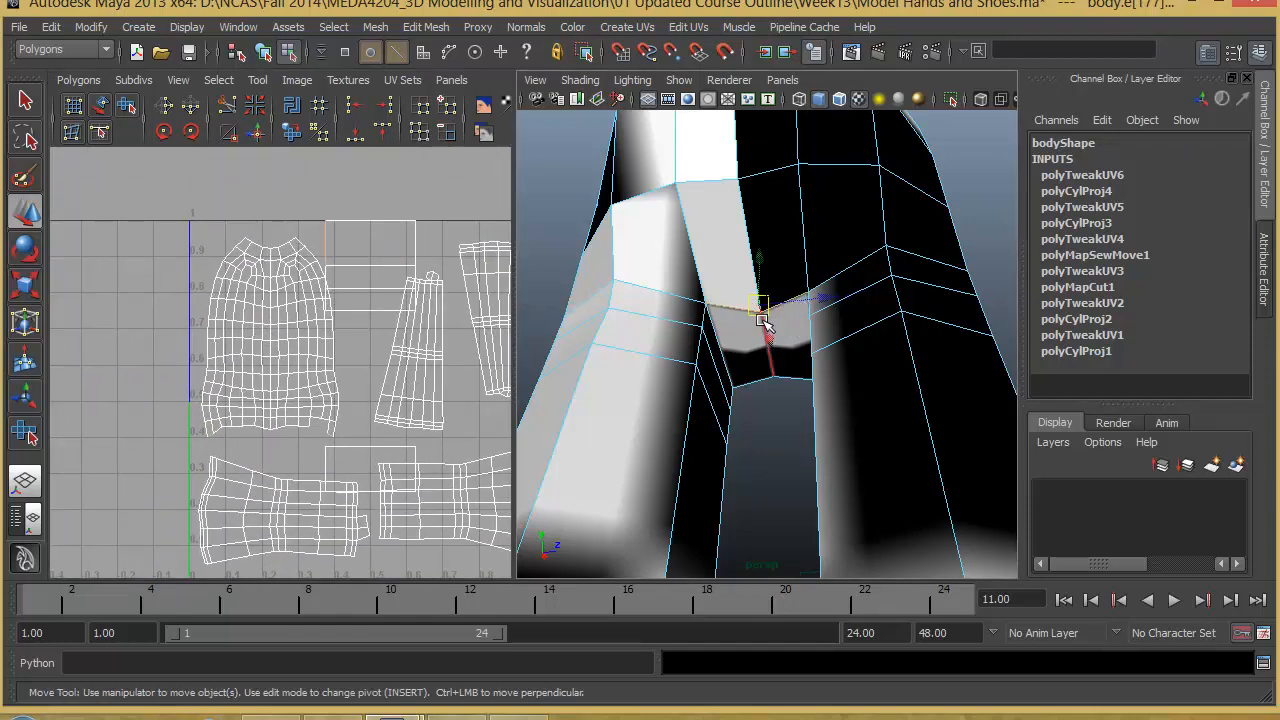
- Switch back to face selection and reselect the two crotch faces between the legs
right_click_drag(791, 331, 794, 347)
left_click(794, 345)
left_click(736, 352, "shift")
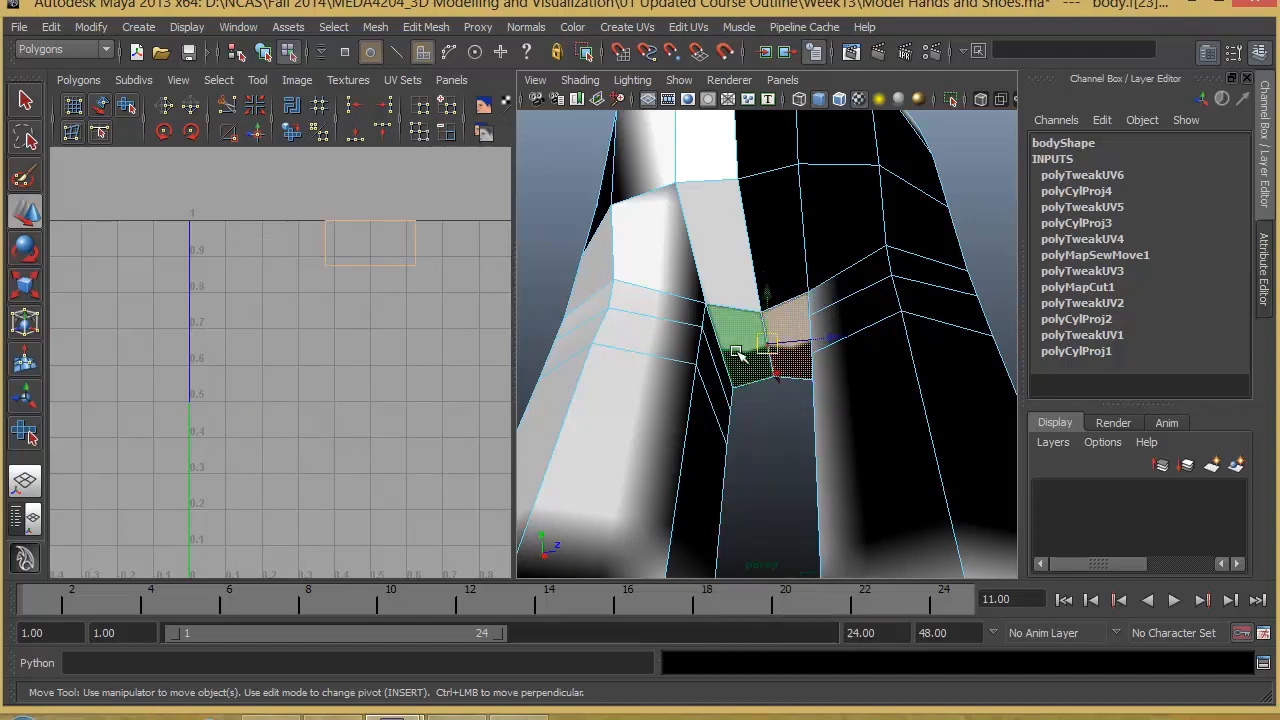
- Try a planar mapping on the two crotch faces with the existing projection options
left_click(627, 27)
left_click(650, 56)
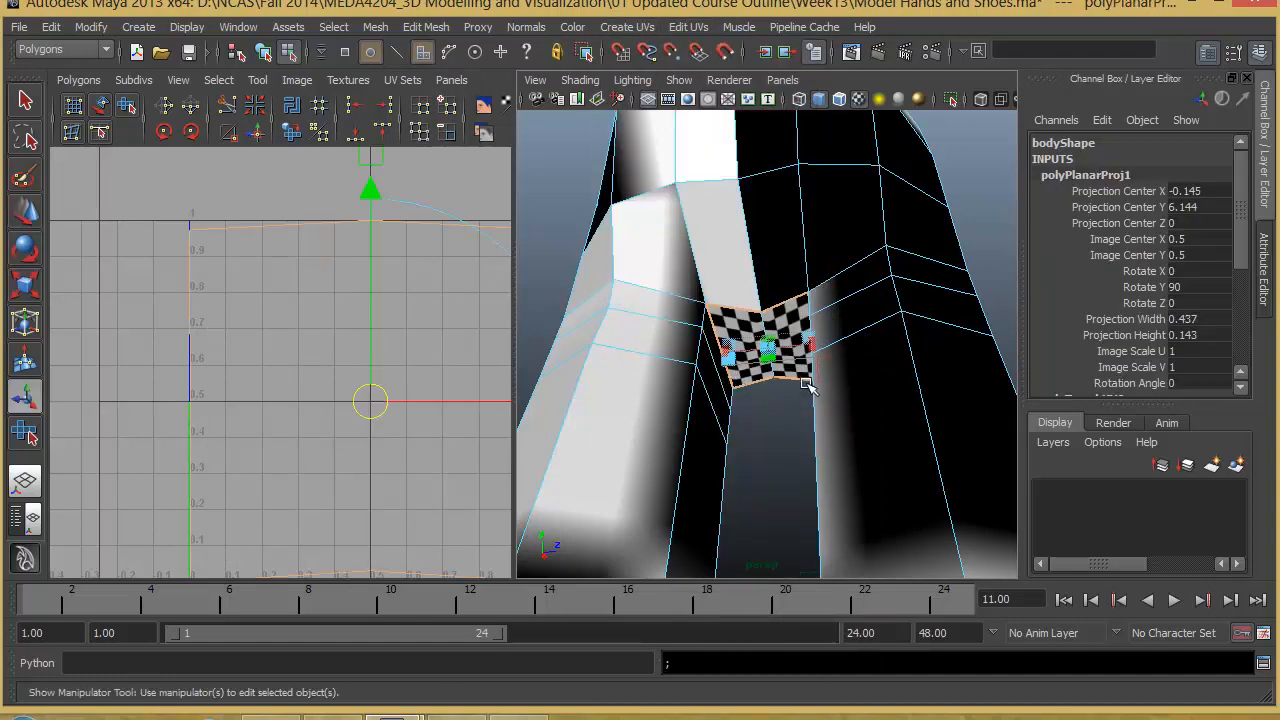
left_click_drag(808, 387, 660, 286, "alt")
key("ctrl+z")
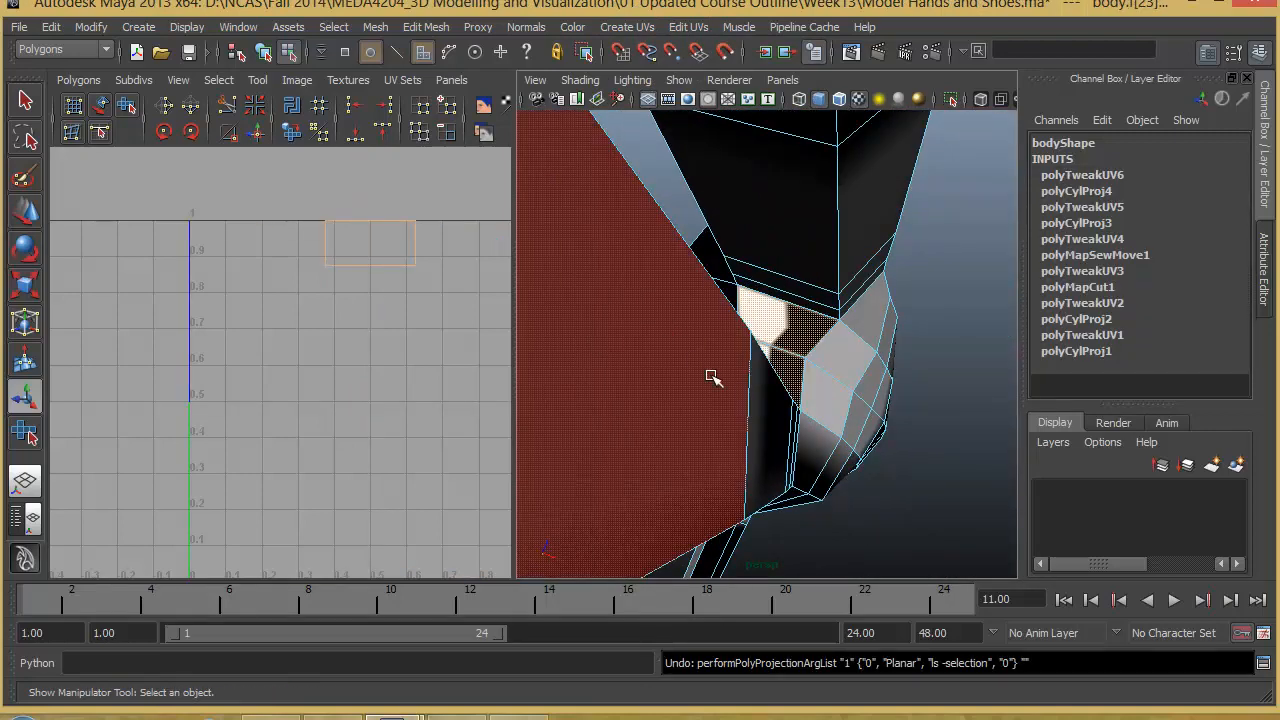
- Apply a planar mapping to the two crotch faces, projected from the Y axis and fitted to the bounding box
left_click_drag(712, 377, 789, 457, "alt")
left_click(627, 27)
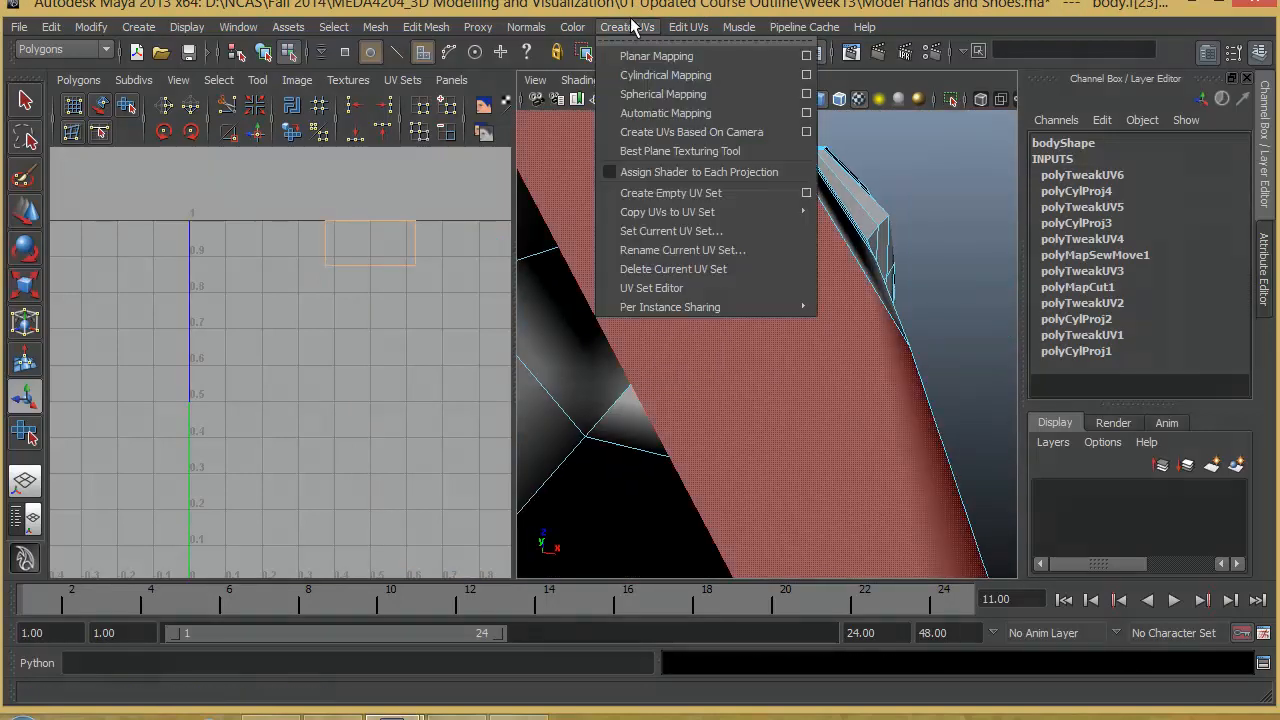
left_click(806, 56)
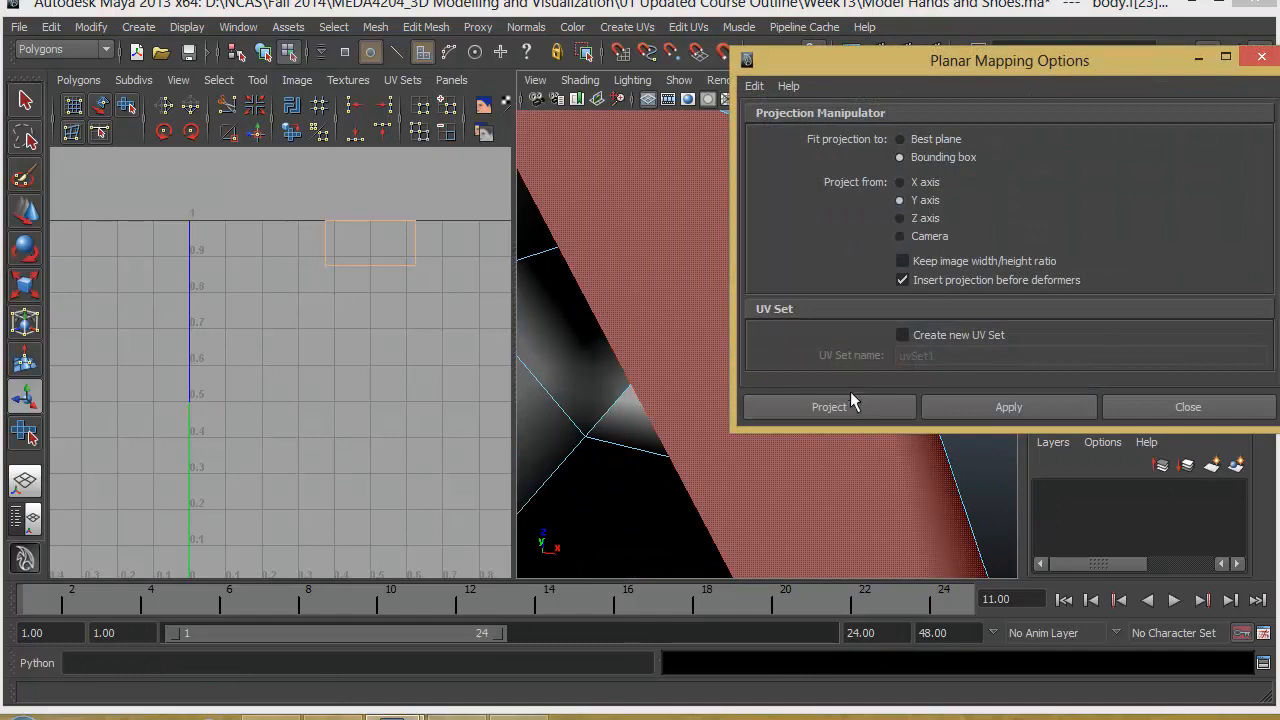
left_click(829, 406)
left_click_drag(689, 397, 902, 423, "alt")
right_click_drag(413, 399, 63, 388, "alt")
middle_click_drag(262, 408, 218, 379, "alt")
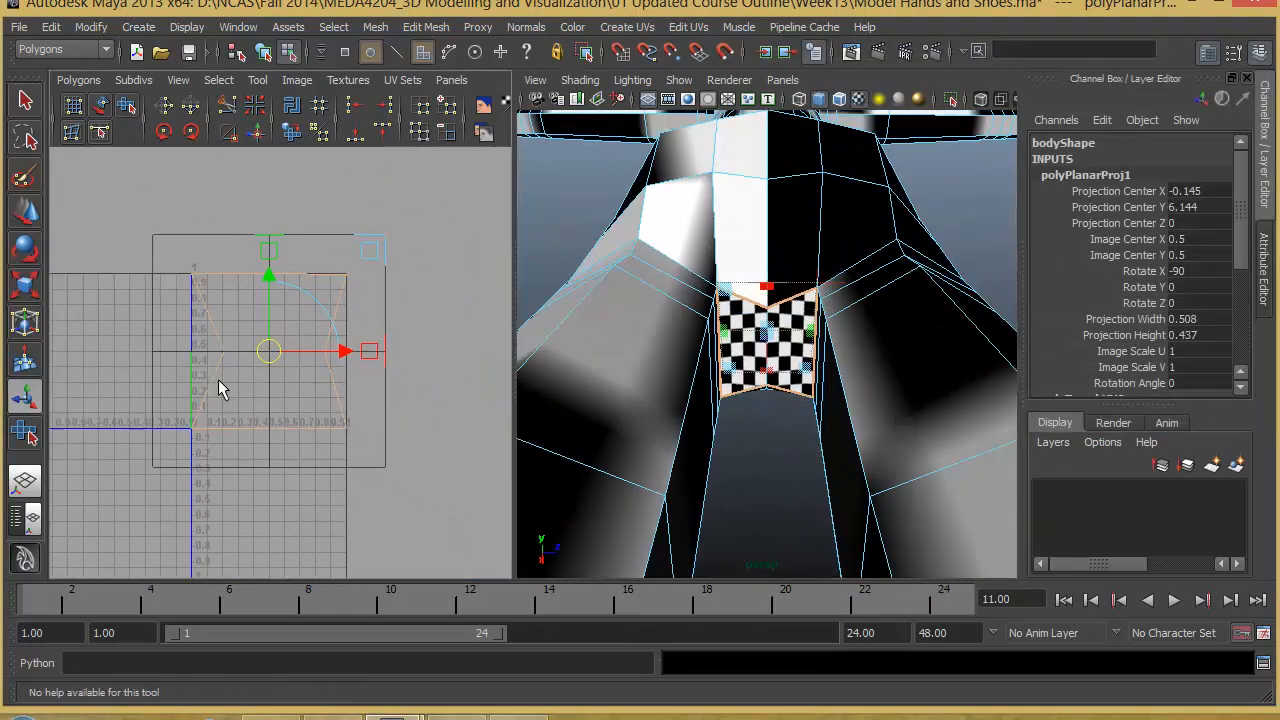
- Select the crotch shell's UVs, scale them down and move them between the torso shell and the first leg's shell
key("r")
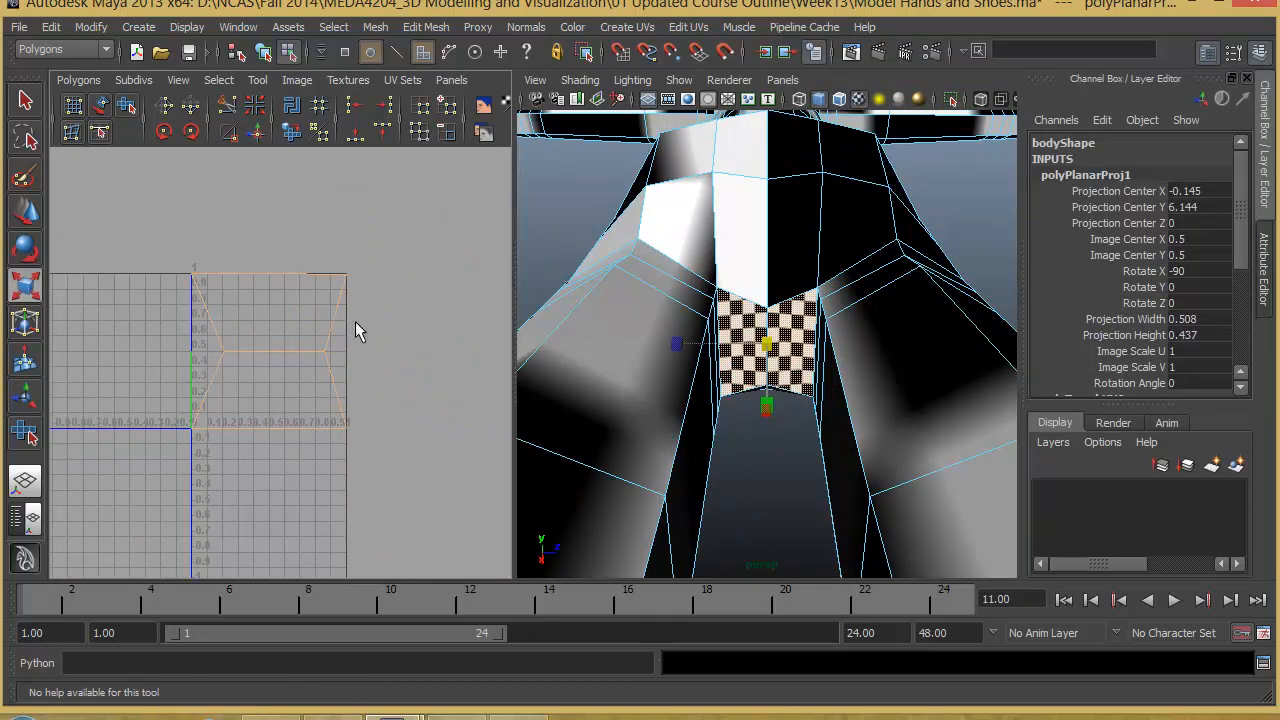
right_click_drag(219, 332, 294, 334)
left_click_drag(366, 458, 388, 470)
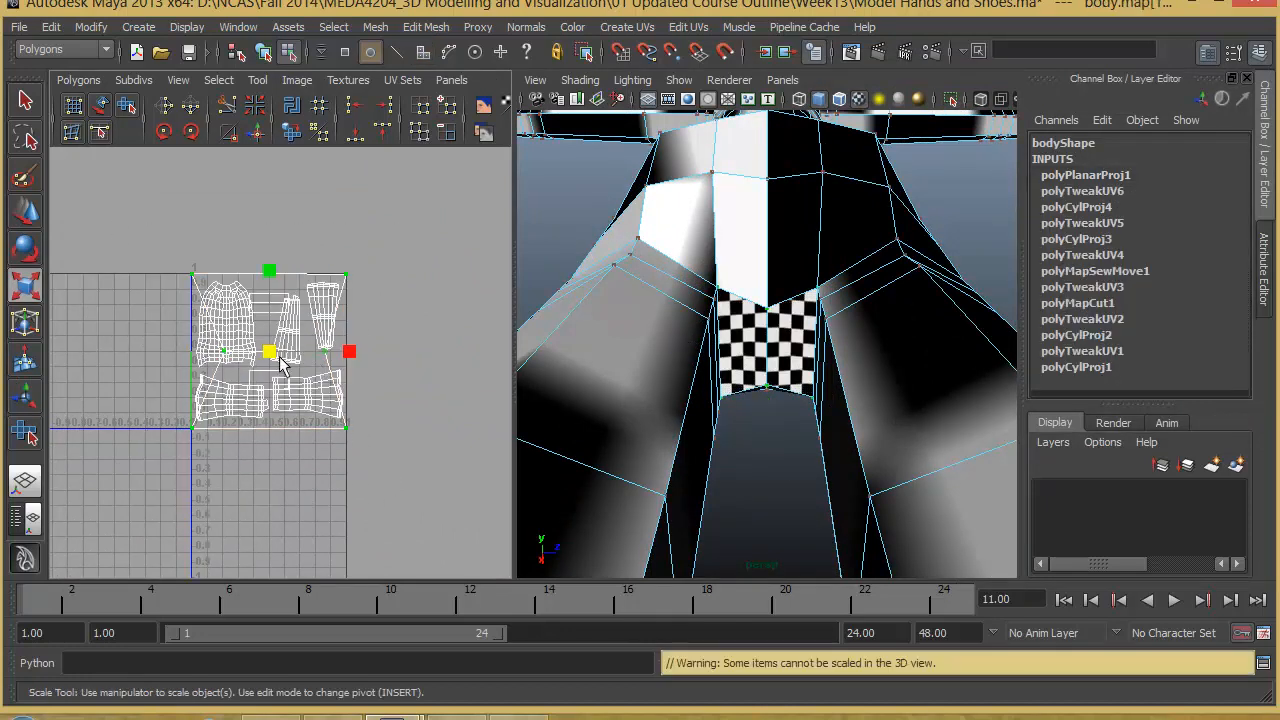
left_click_drag(270, 354, 239, 395)
key("w")
middle_click_drag(250, 338, 471, 329, "alt")
scroll(378, 350, "down", 1)
middle_click_drag(376, 350, 302, 371, "alt")
scroll(302, 371, "up", 3)
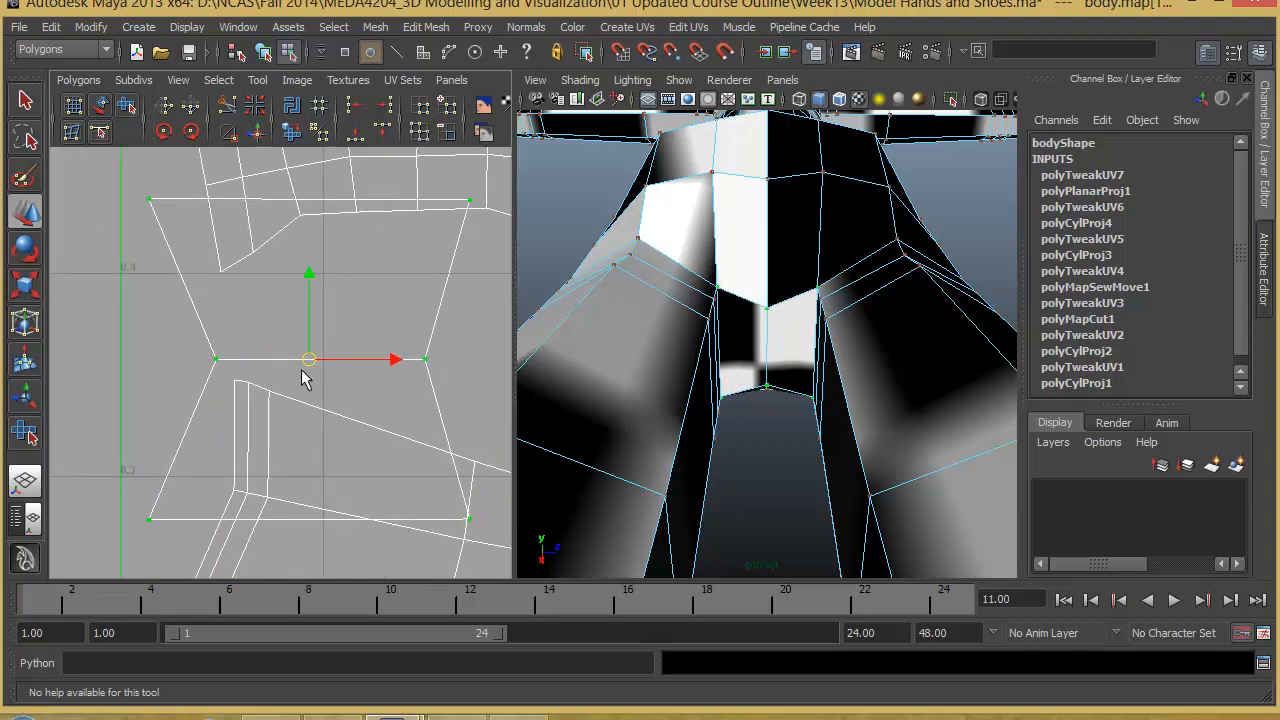
- Scale the crotch shell down further in proportion and place it just below the torso shell's lower edge
key("r")
left_click_drag(313, 368, 241, 407)
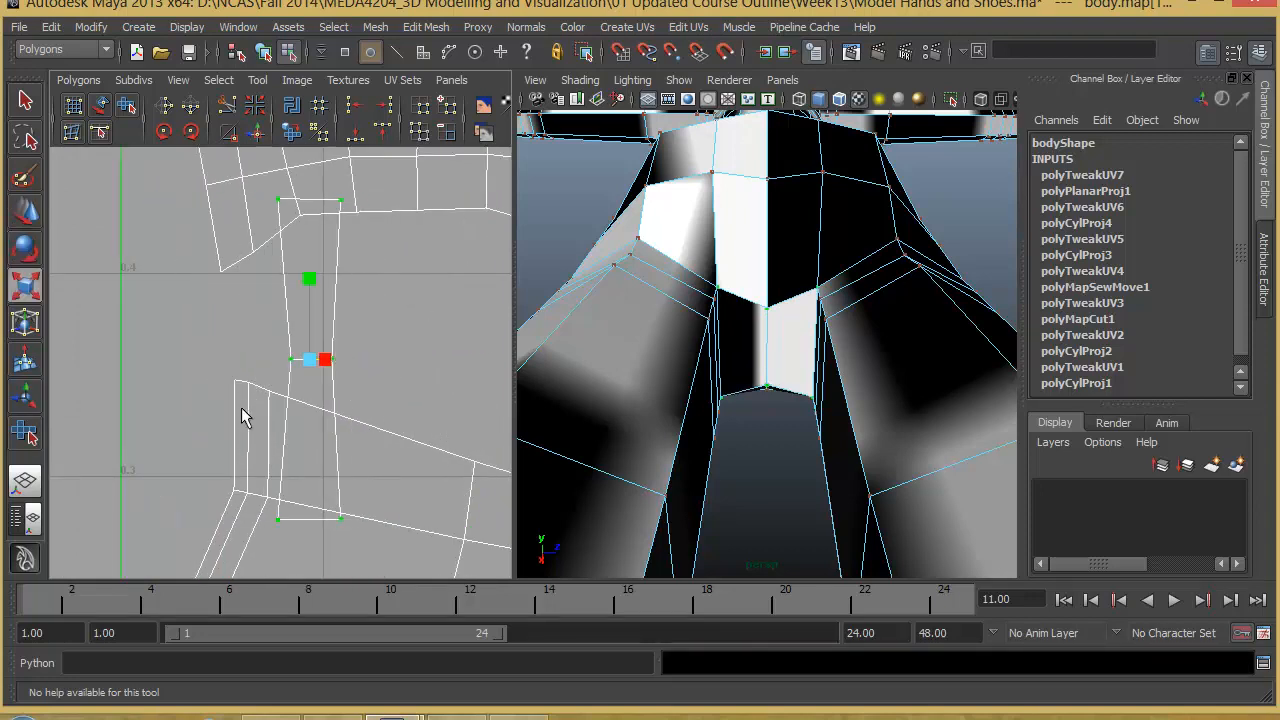
key("ctrl+z")
left_click_drag(308, 366, 279, 416)
key("w")
left_click_drag(309, 358, 357, 305)
middle_click_drag(355, 300, 362, 349, "alt")
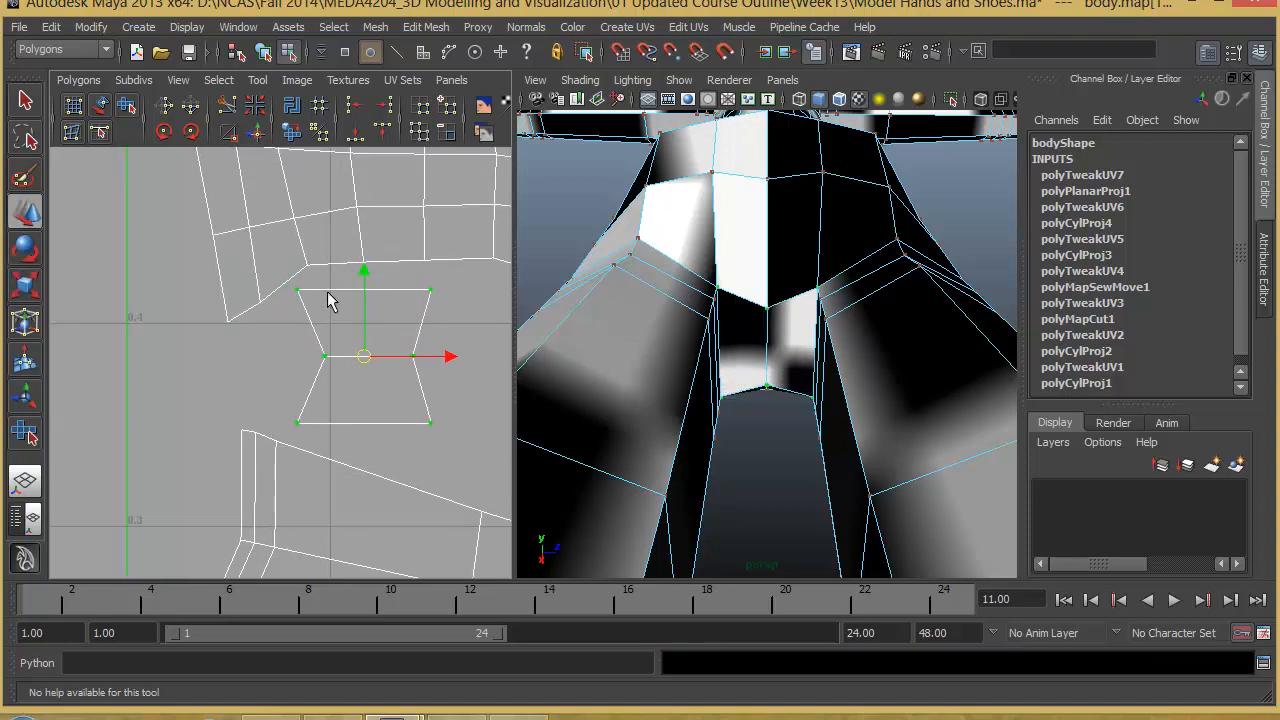
- Examine the crotch shell's slanted edges to see which torso shell edges they correspond to
right_click_drag(334, 284, 337, 249)
left_click(310, 344)
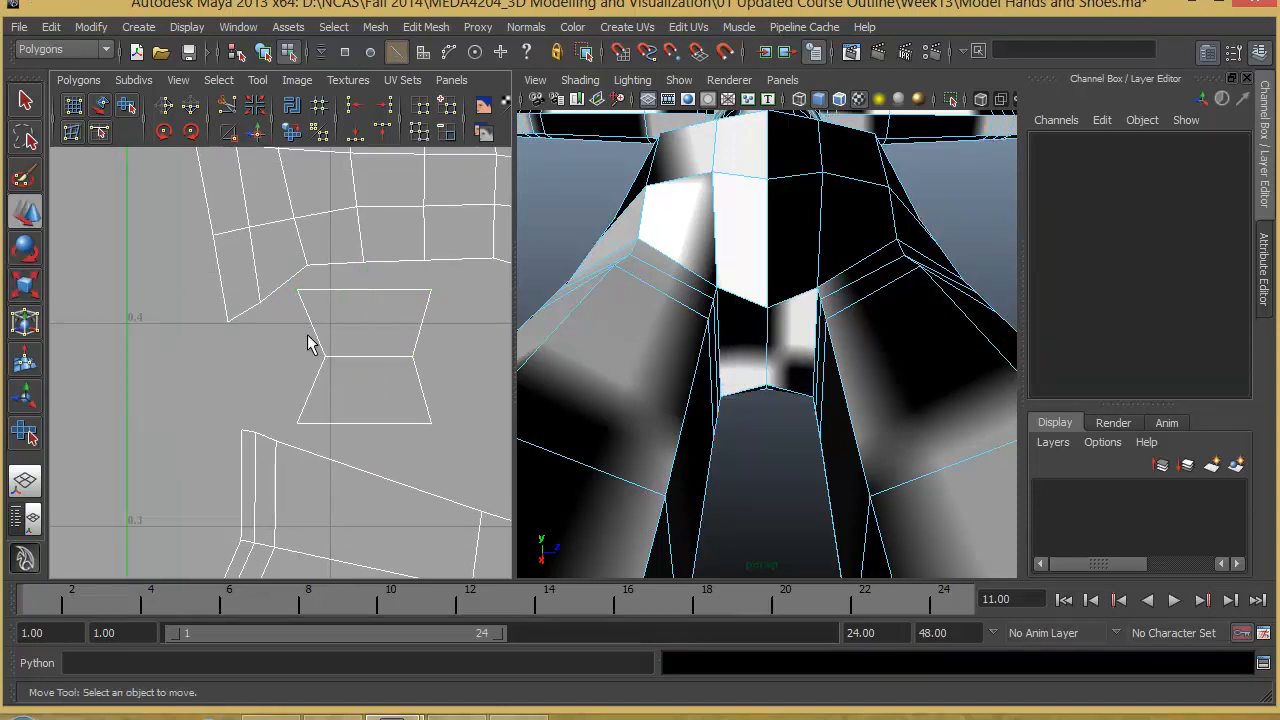
left_click_drag(300, 348, 302, 346)
left_click_drag(375, 277, 478, 326)
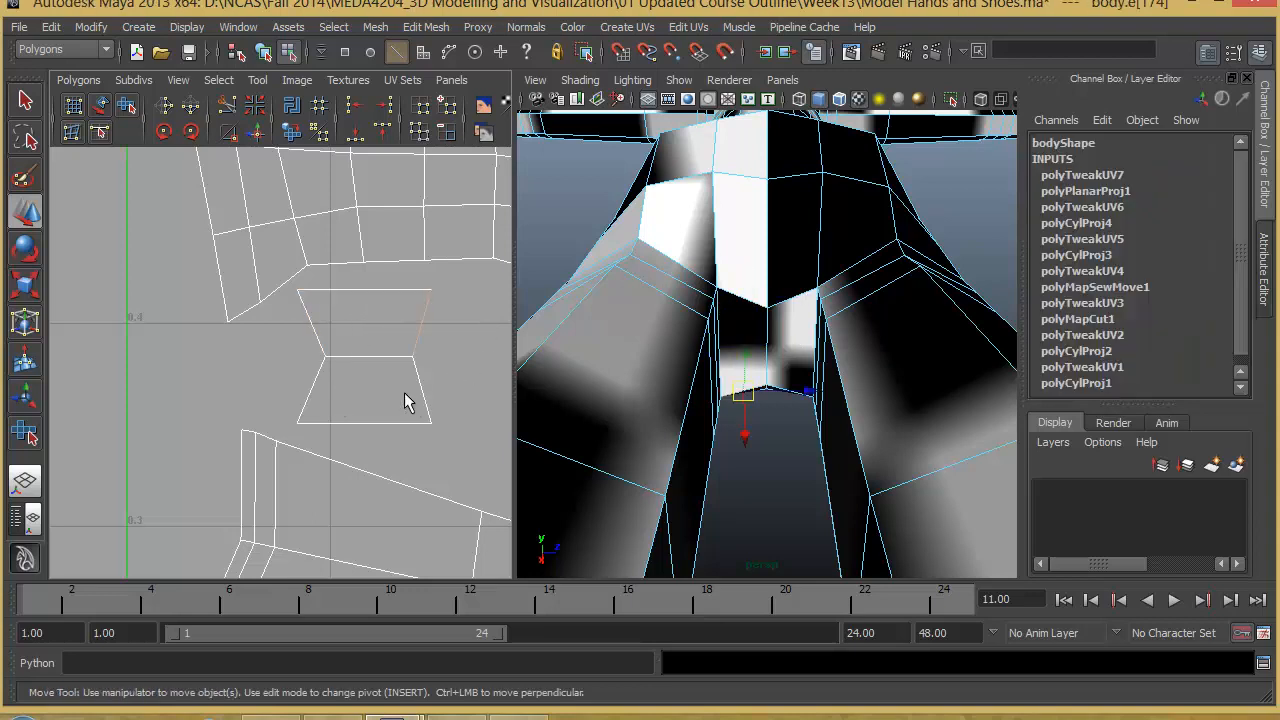
left_click(405, 430)
left_click_drag(374, 444, 309, 389)
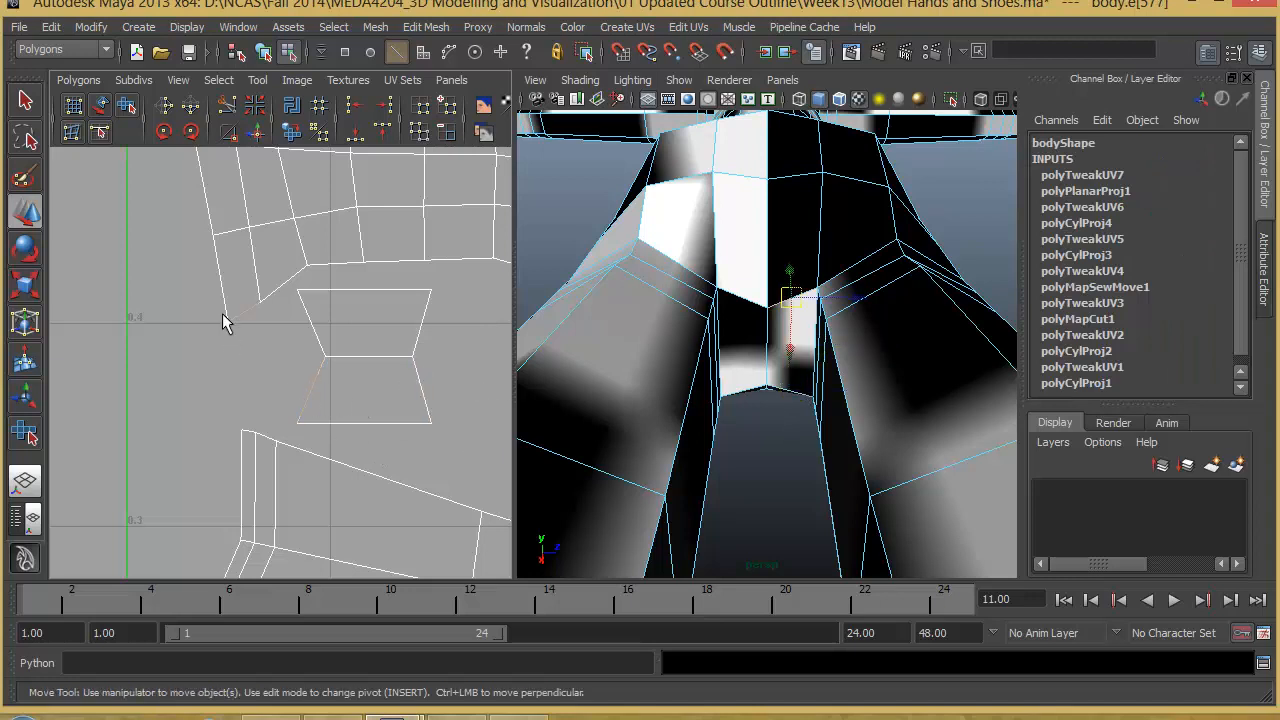
right_click_drag(358, 372, 332, 378, "alt")
middle_click_drag(332, 378, 316, 391, "alt")
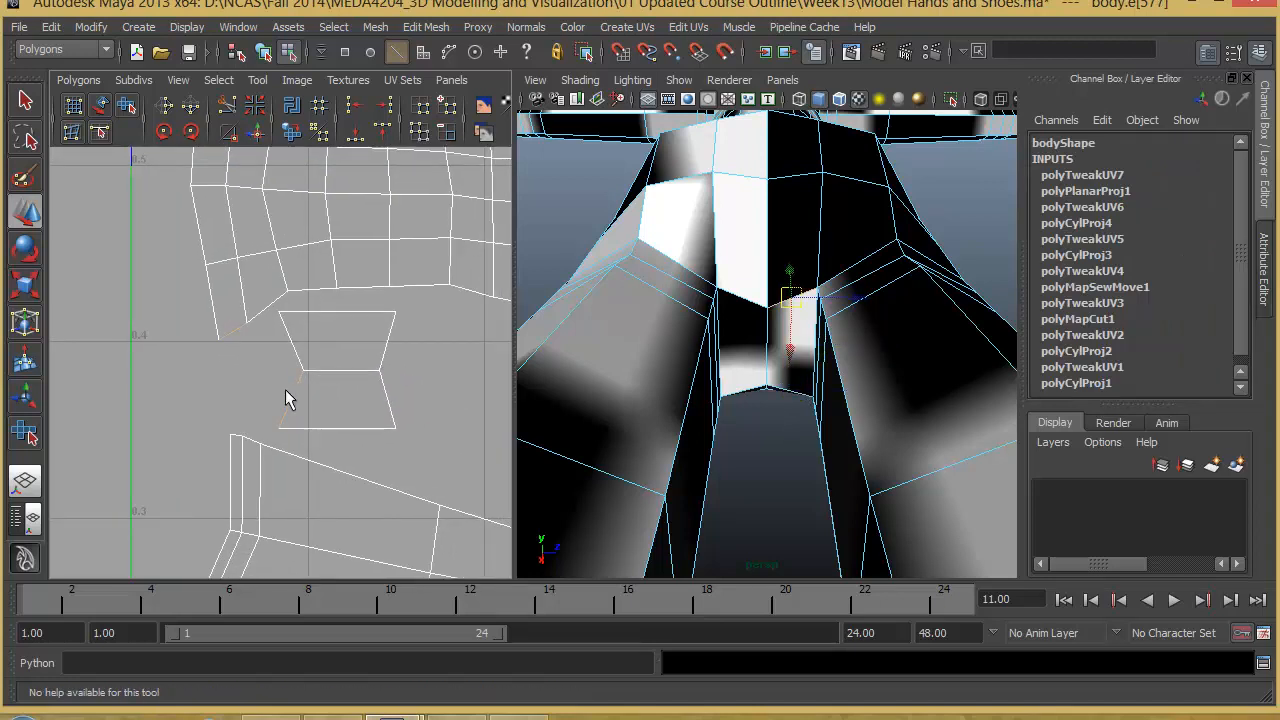
right_click_drag(414, 354, 325, 357, "alt")
middle_click_drag(325, 357, 141, 341, "alt")
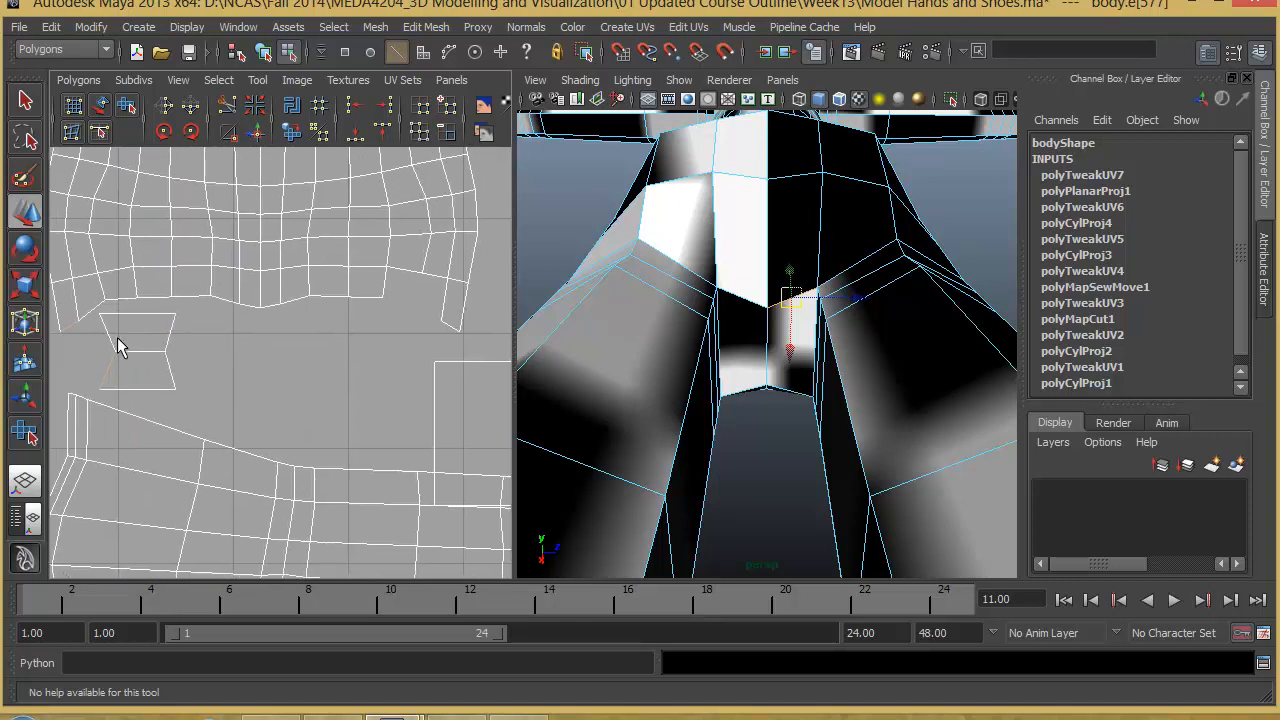
left_click_drag(140, 323, 142, 326)
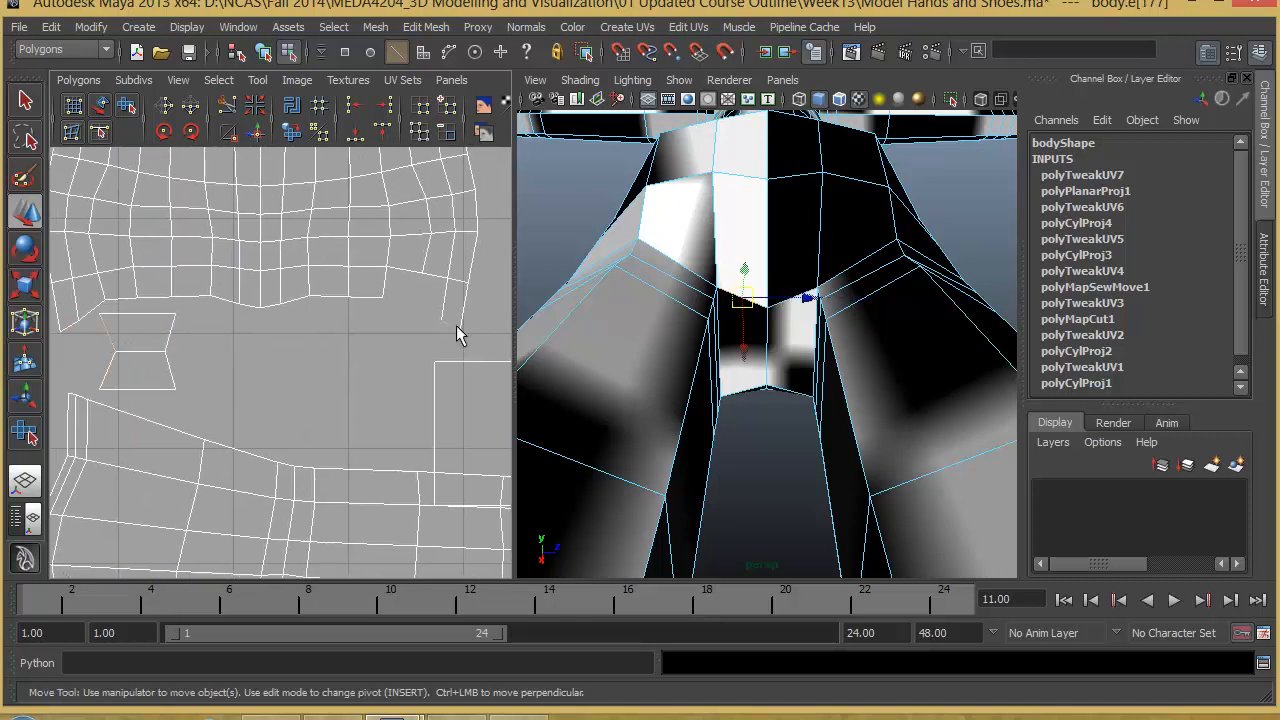
- Select the crotch shell's middle crosswise edge and cut the UVs along it to split the shell in two
middle_click_drag(339, 382, 380, 375, "alt")
middle_click_drag(297, 370, 303, 396, "alt")
left_click(230, 377)
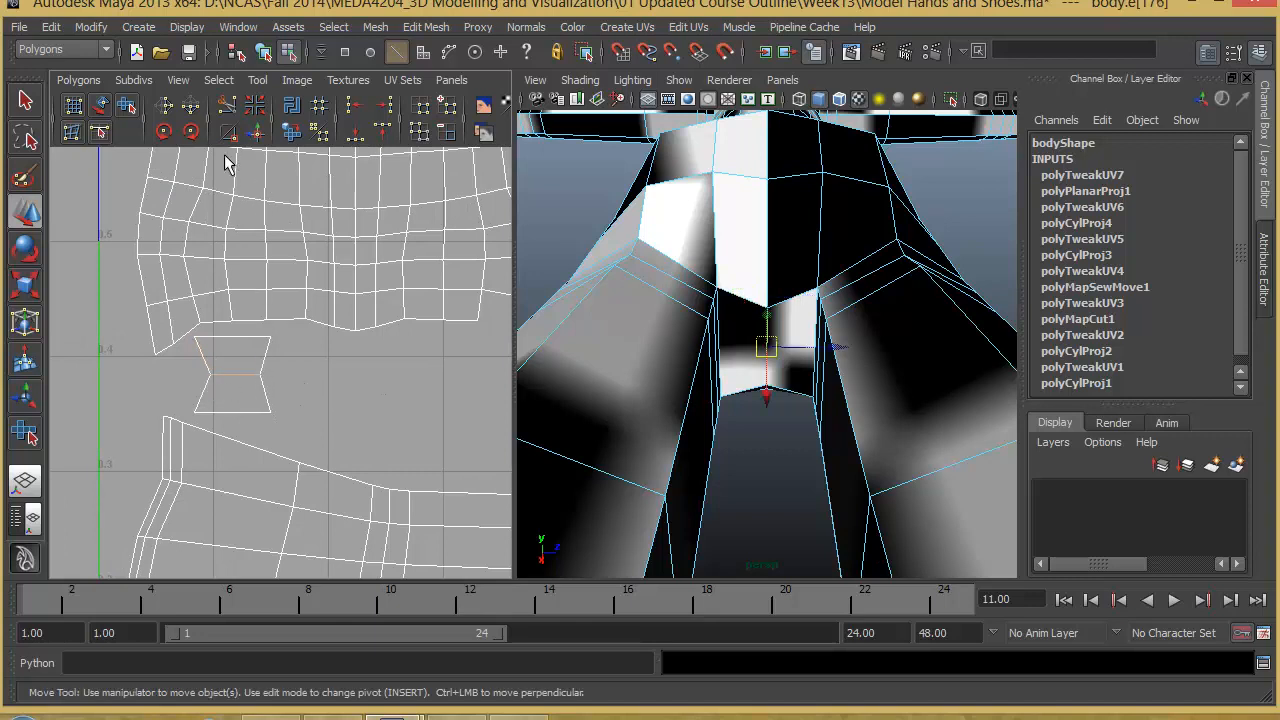
left_click(226, 104)
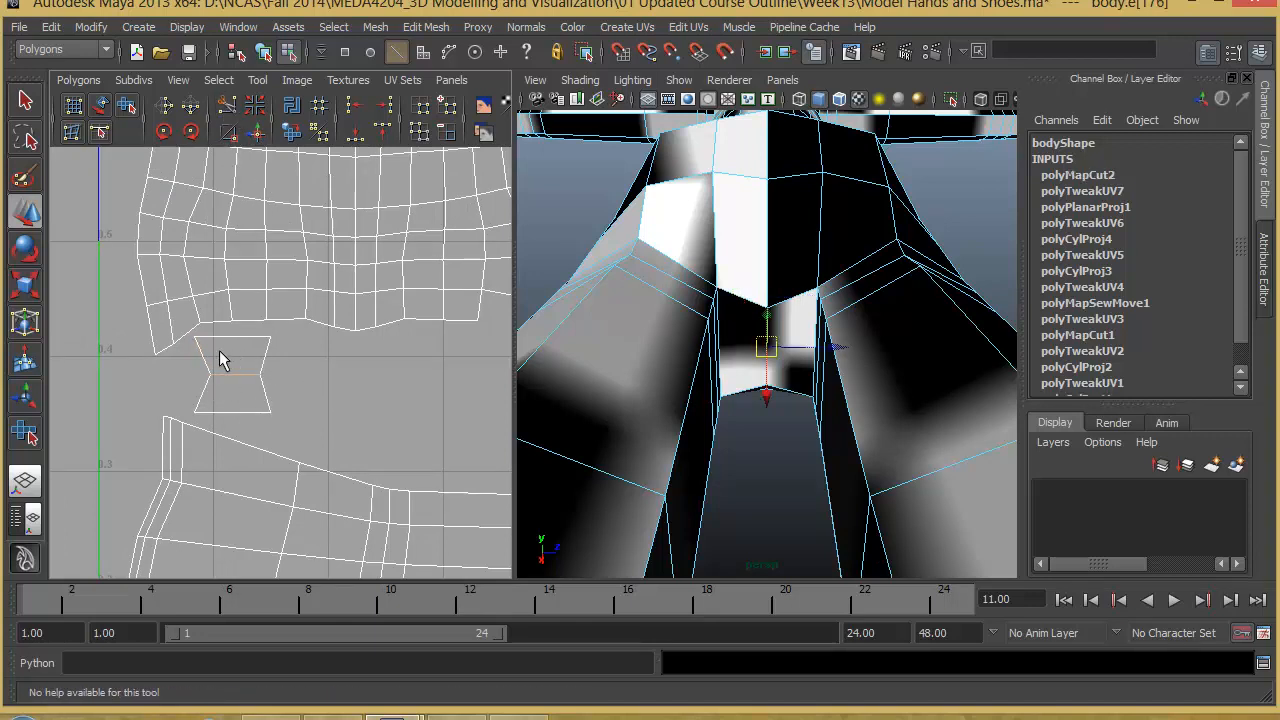
- Select the slanted edge of the lower crotch half and move and sew it to the torso shell's matching corner
right_click_drag(196, 350, 205, 295)
left_click(271, 336)
right_click_drag(271, 336, 309, 336)
left_click_drag(259, 331, 296, 354)
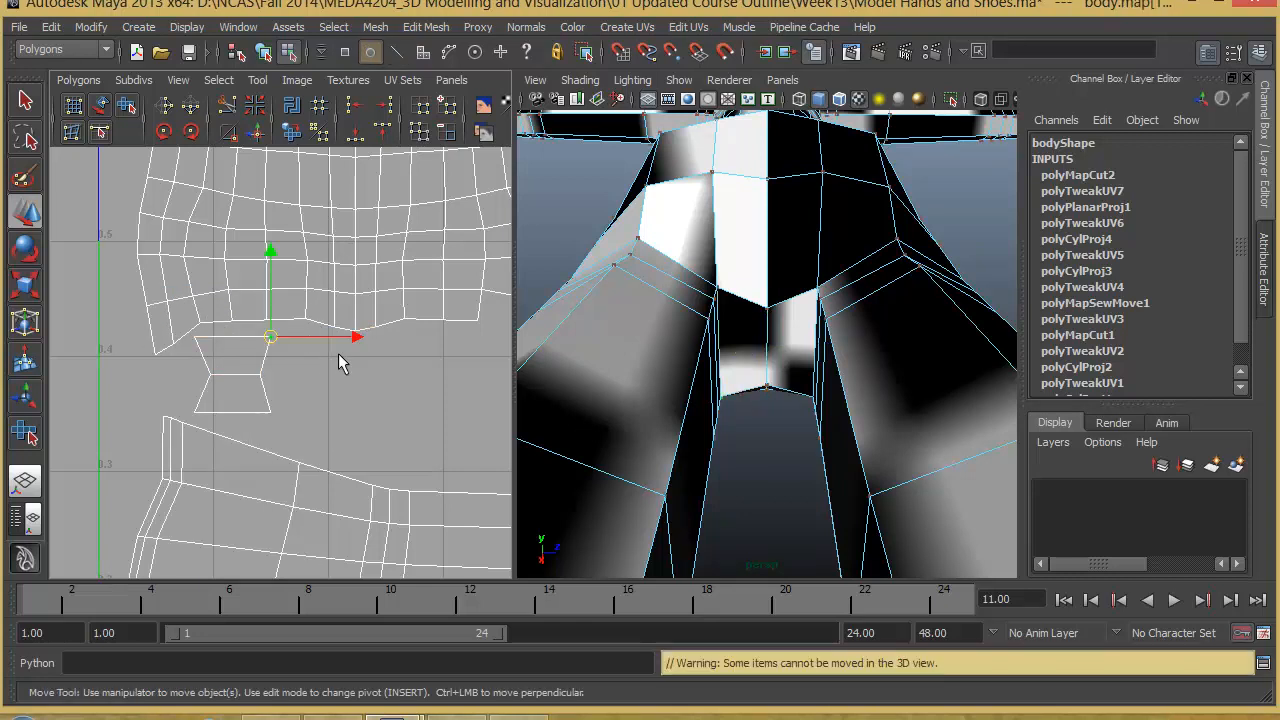
middle_click_drag(338, 353, 358, 395, "alt")
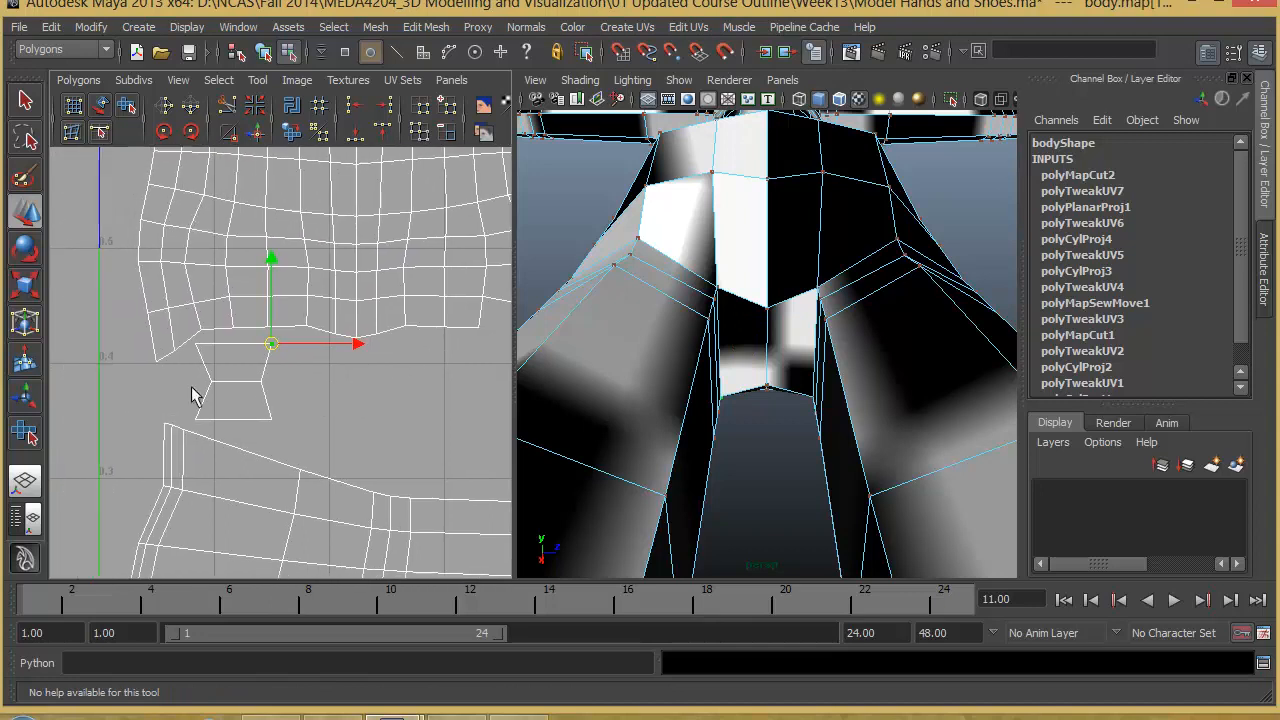
right_click_drag(211, 403, 214, 350)
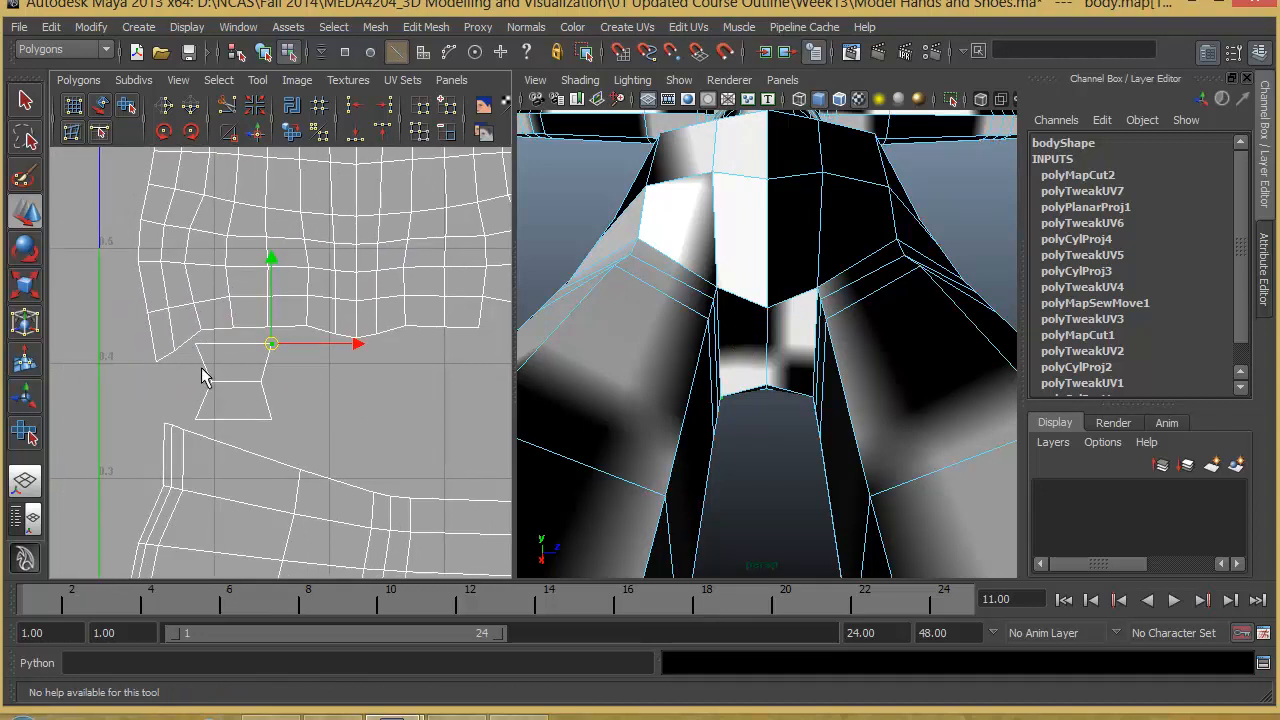
left_click(204, 400)
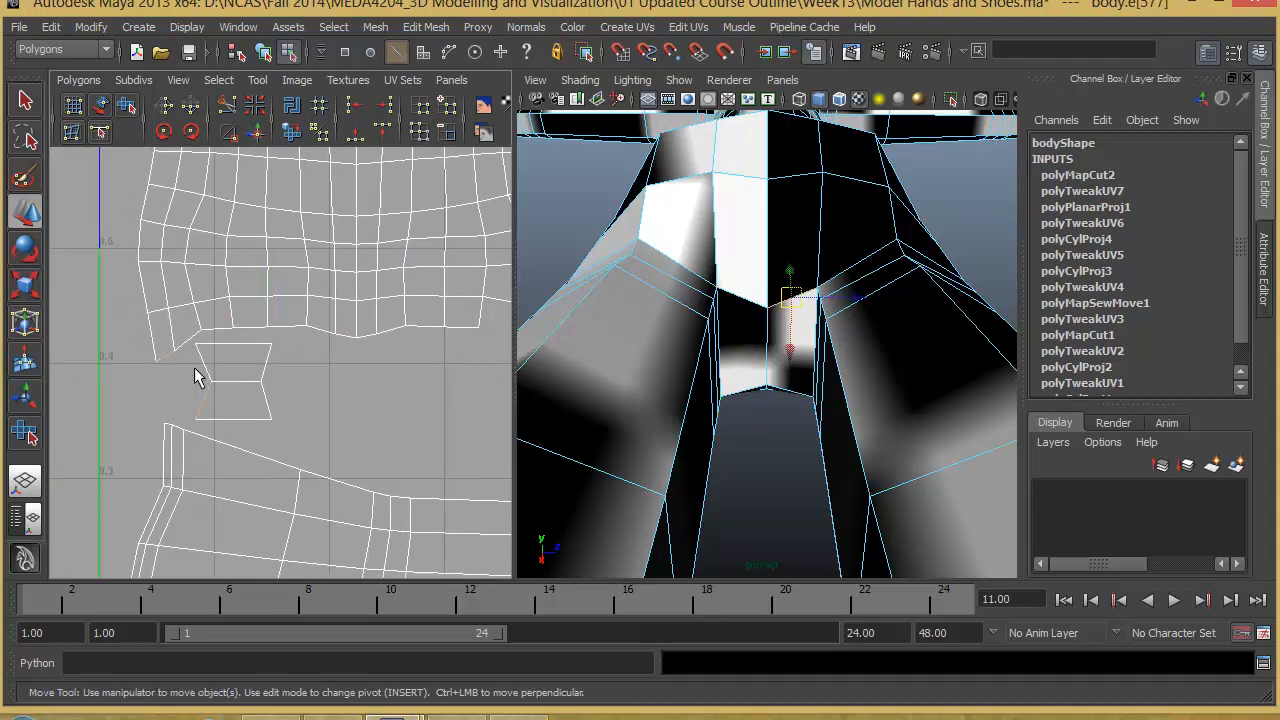
left_click(255, 133)
middle_click_drag(297, 389, 226, 359, "alt")
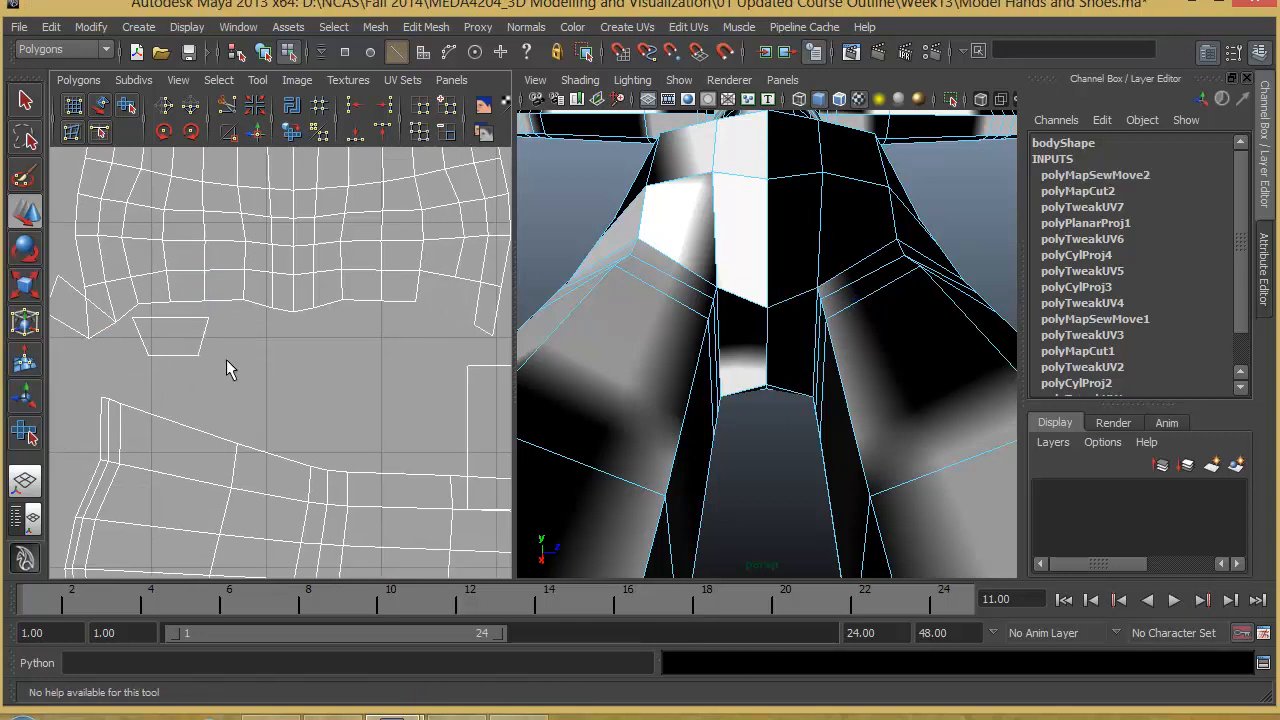
- Move and sew the remaining crotch half to the torso shell's opposite lower corner along its matching slanted edge
left_click(204, 340)
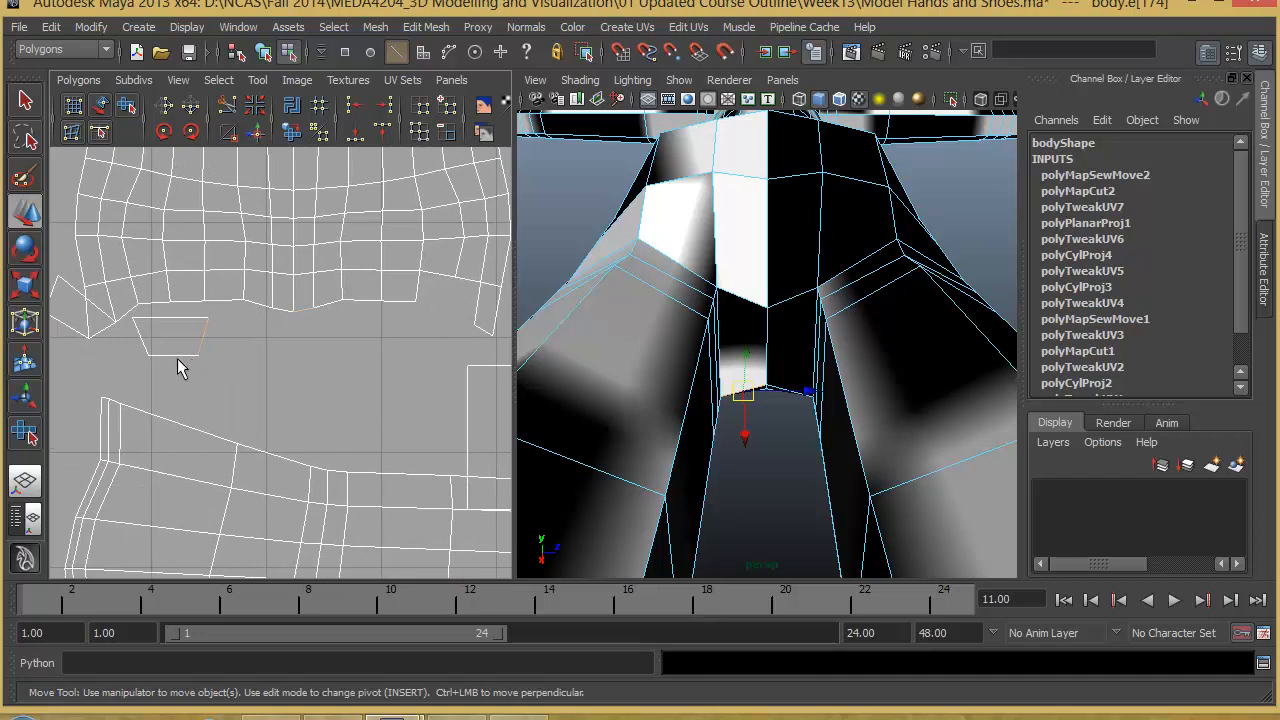
left_click(175, 354)
left_click(141, 346)
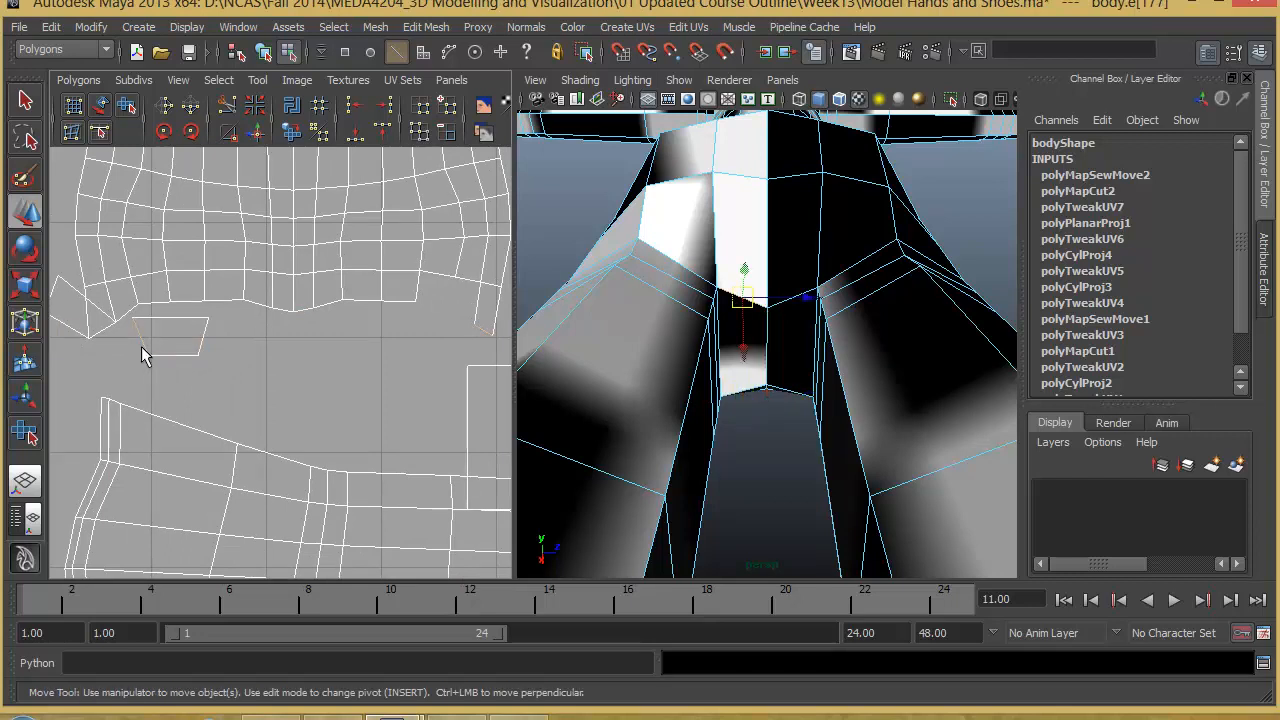
left_click(262, 133)
scroll(274, 331, "down", 3)
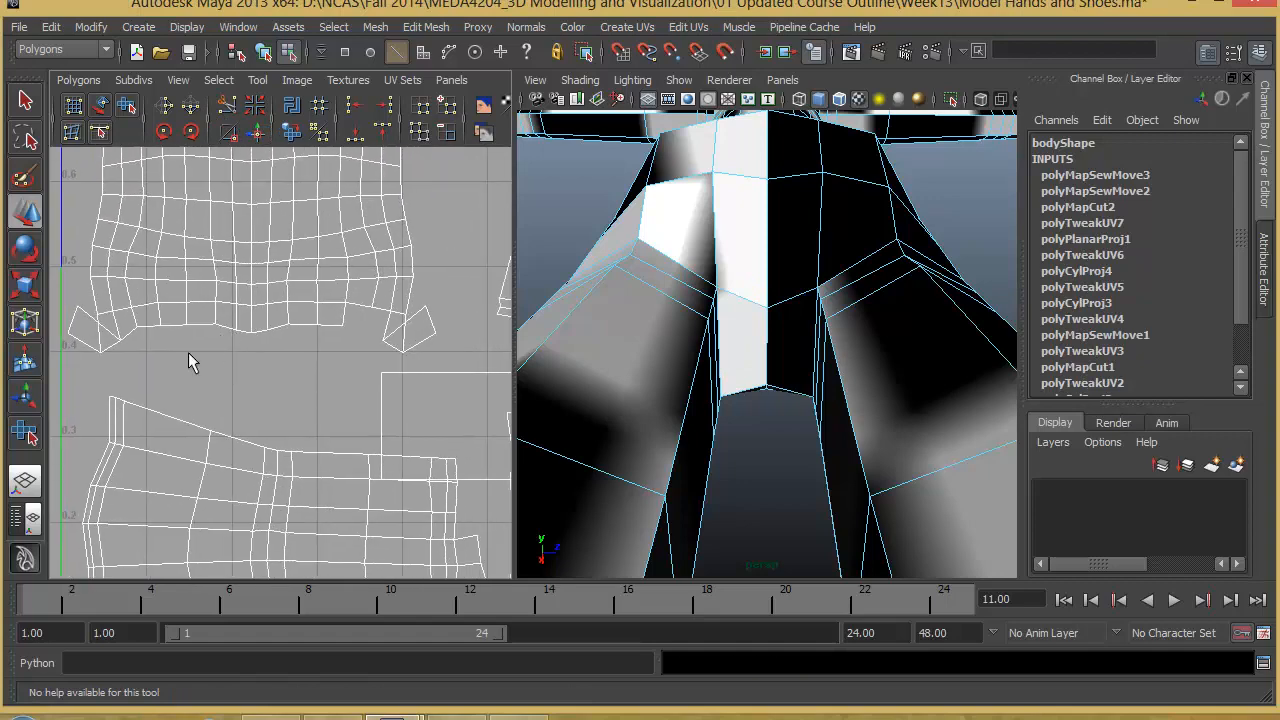
- Unfold the torso shell's bottom rows of UVs with both sewn crotch pieces, and select the whole torso shell
scroll(159, 302, "down", 2)
right_click_drag(200, 307, 252, 308)
left_click_drag(155, 290, 464, 341)
left_click(126, 106)
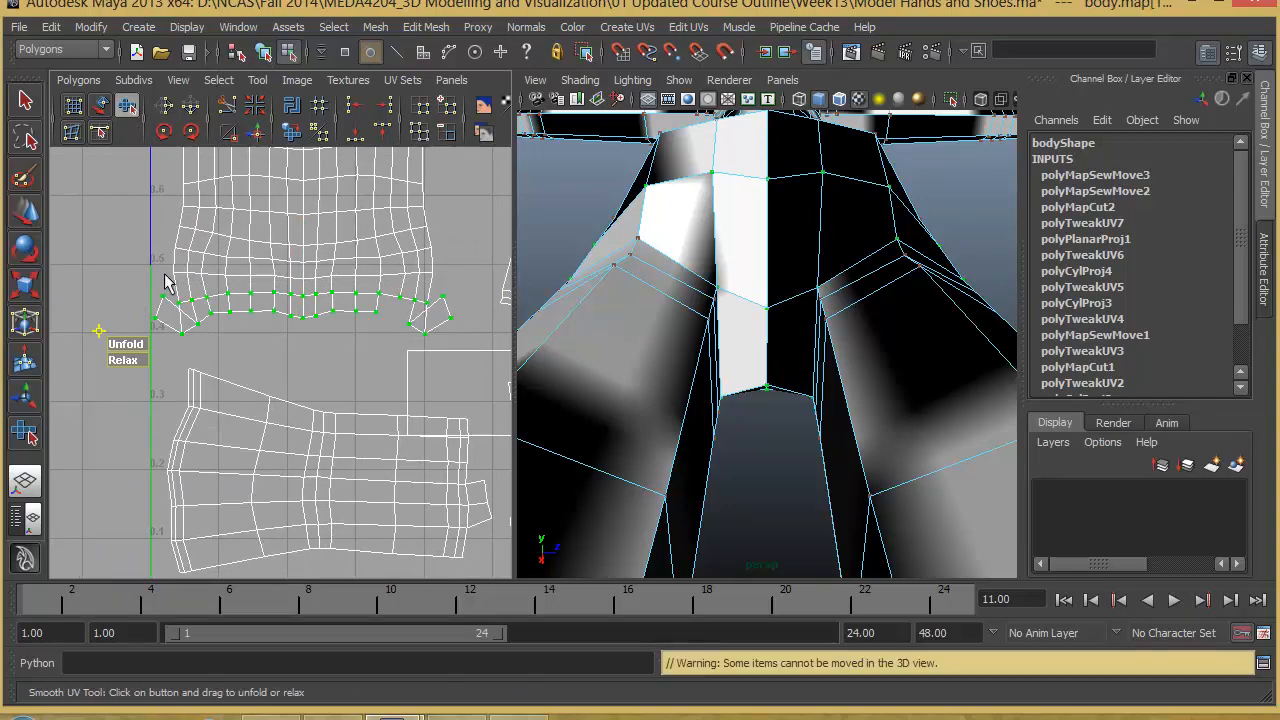
left_click_drag(133, 353, 407, 356)
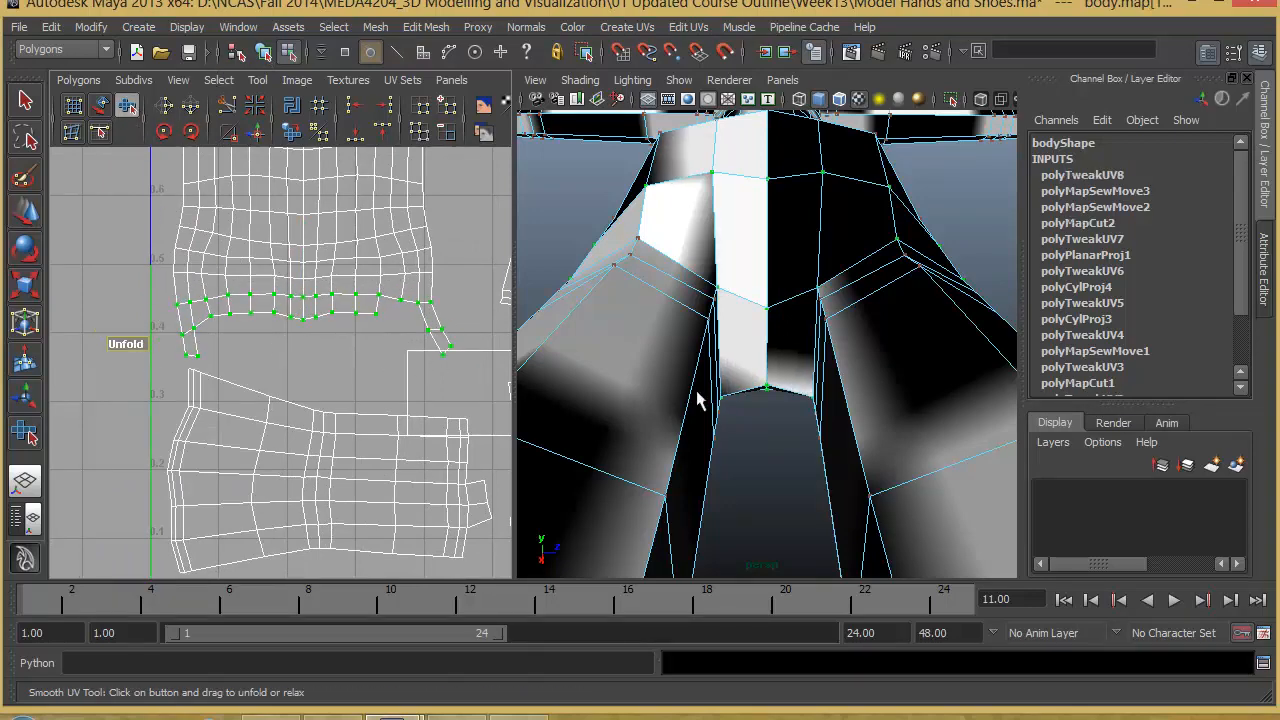
scroll(343, 377, "down", 3)
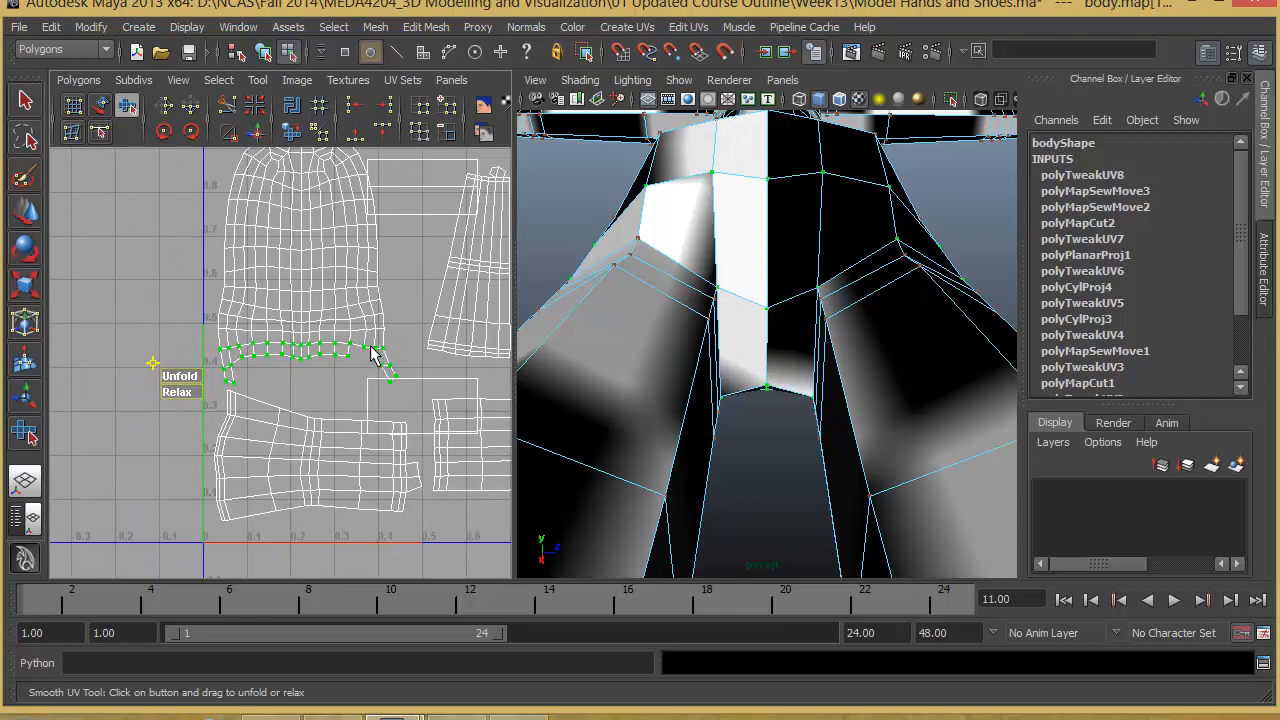
right_click_drag(372, 352, 371, 297, "ctrl")
scroll(330, 370, "down", 2)
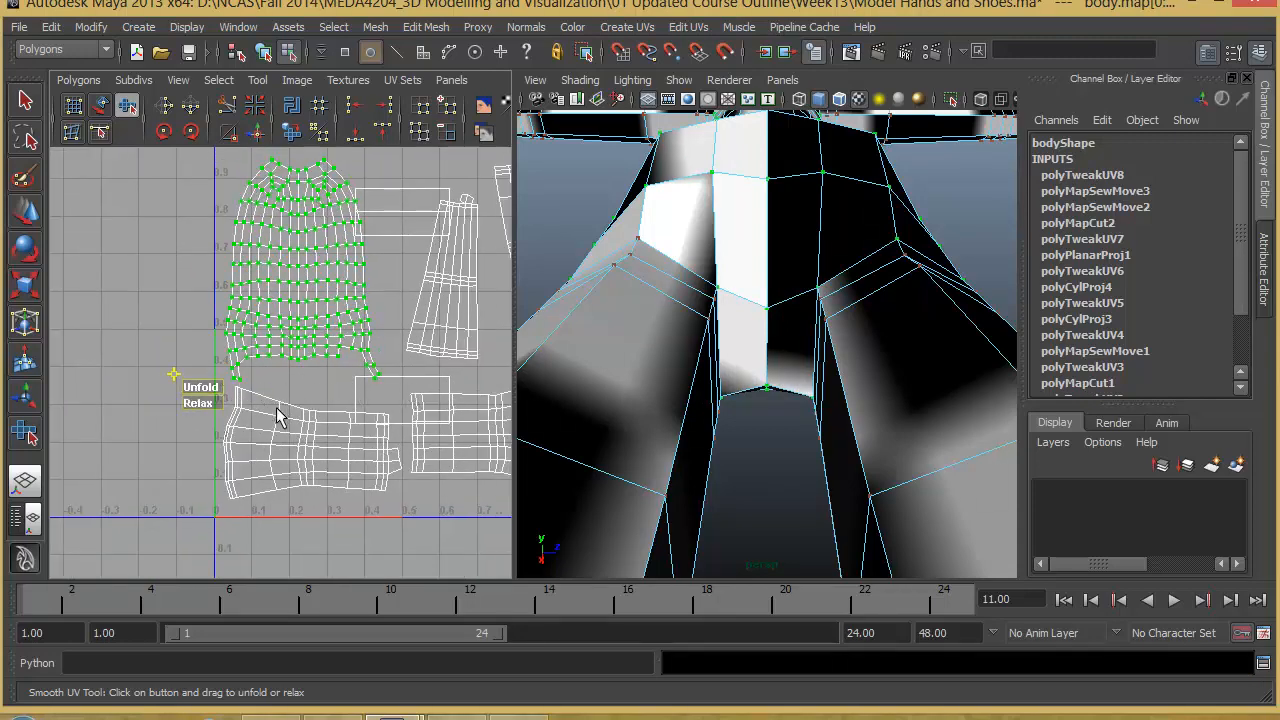
scroll(410, 420, "up", 4)
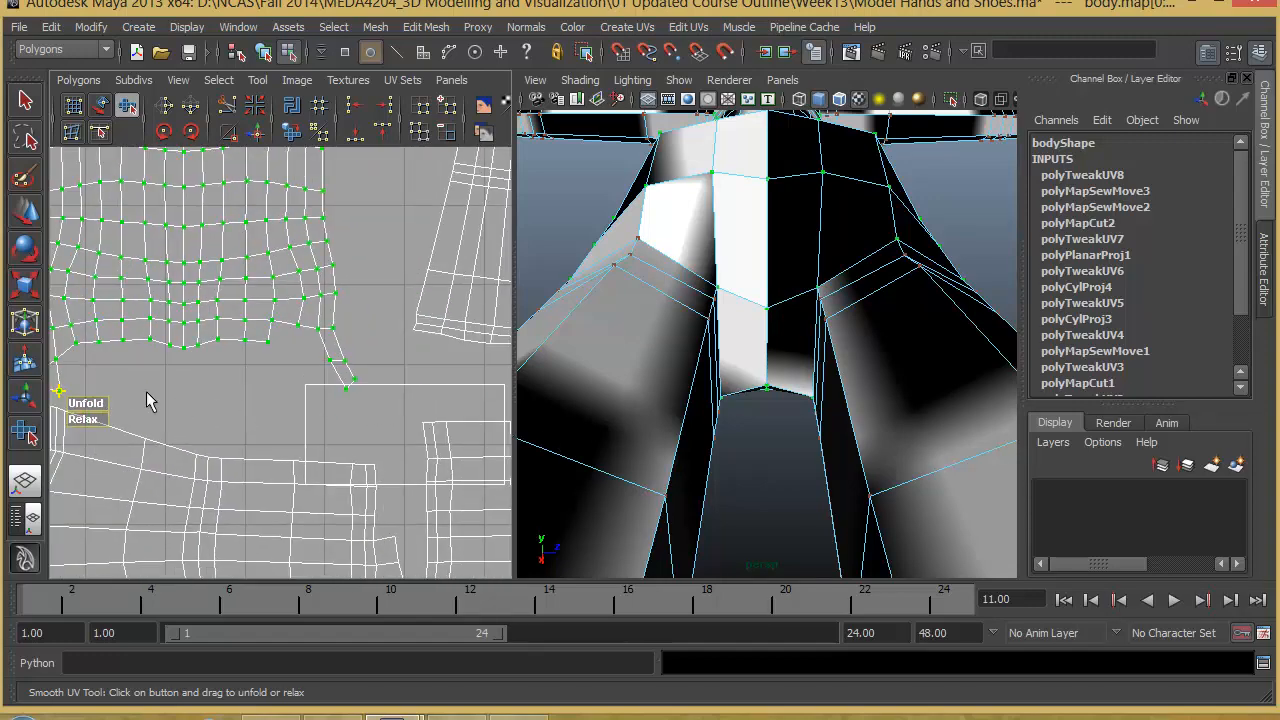
- Move the UVs of the crotch strip at the torso shell's right lower corner so it hangs straight down
middle_click_drag(293, 384, 362, 388, "alt")
key("w")
left_click_drag(421, 366, 388, 394)
right_click_drag(374, 396, 435, 411, "alt")
middle_click_drag(435, 411, 352, 398, "alt")
right_click_drag(352, 398, 408, 398, "alt")
left_click_drag(350, 390, 320, 384)
left_click(323, 397)
right_click_drag(352, 414, 104, 390, "alt")
middle_click_drag(203, 373, 273, 343, "alt")
right_click_drag(399, 331, 418, 336)
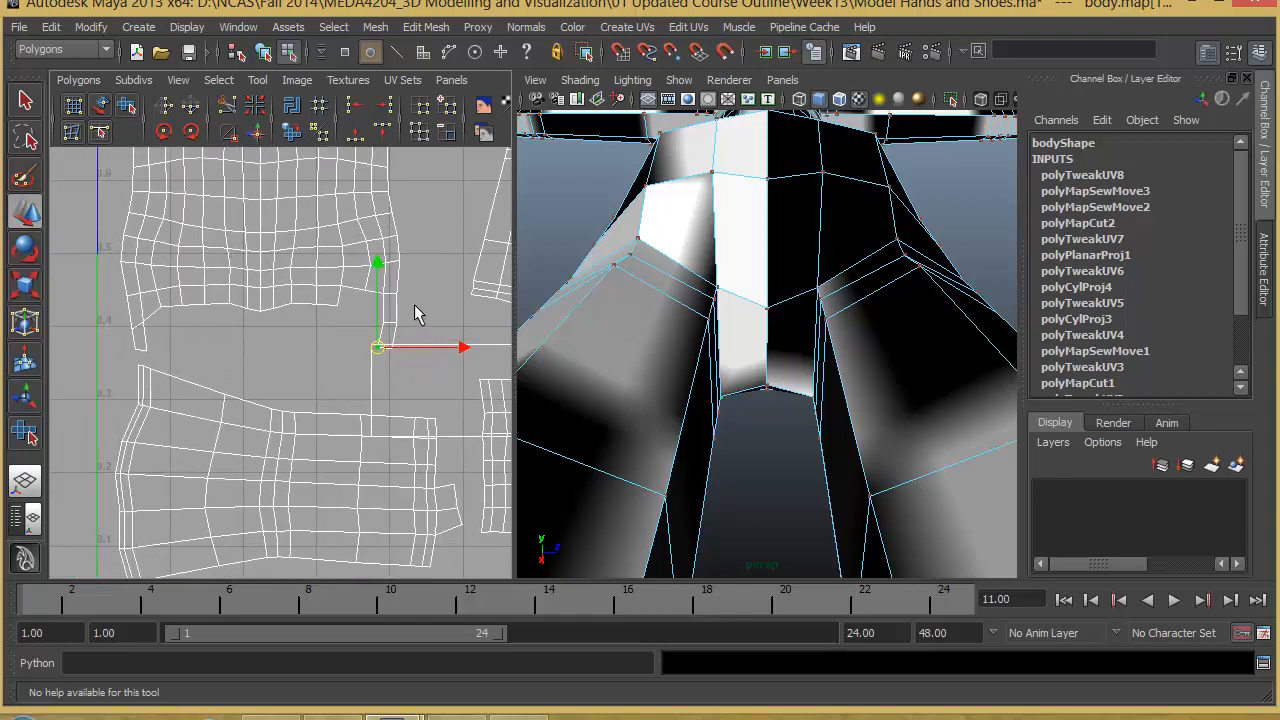
- Select all of the torso shell's UVs for smoothing and review the complete shell within the UV layout
left_click_drag(121, 382, 90, 450)
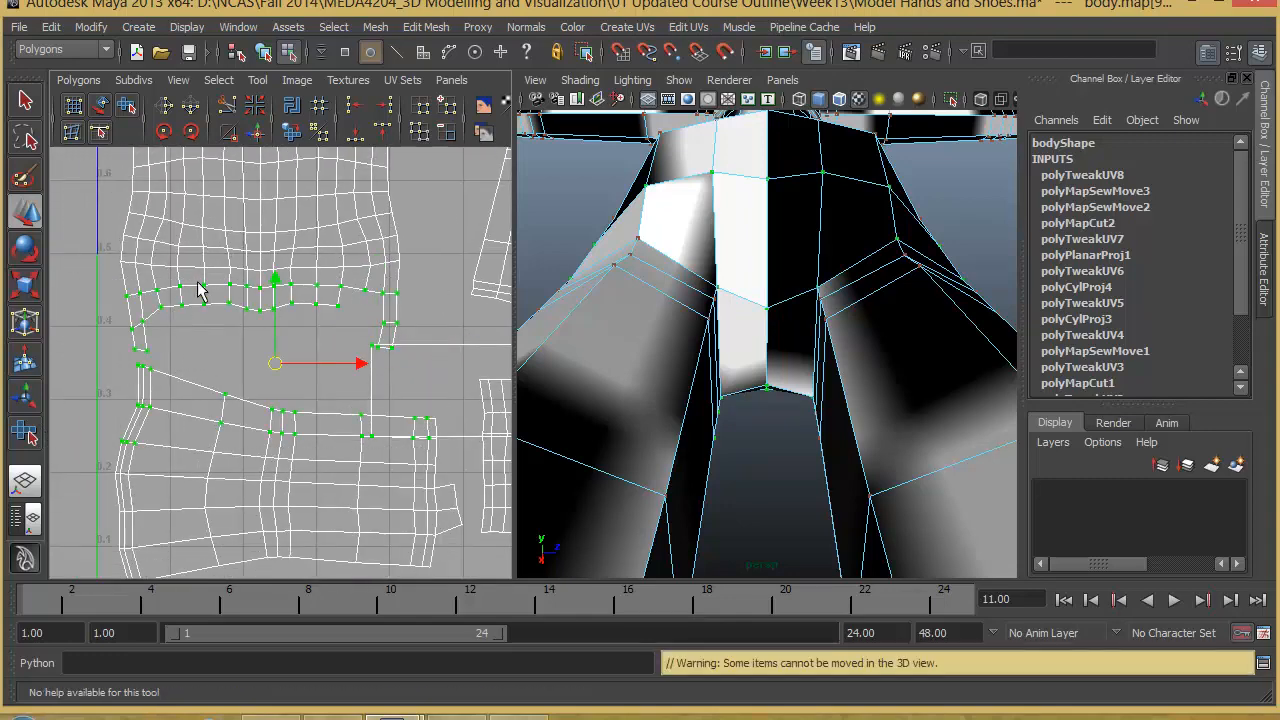
left_click(142, 333)
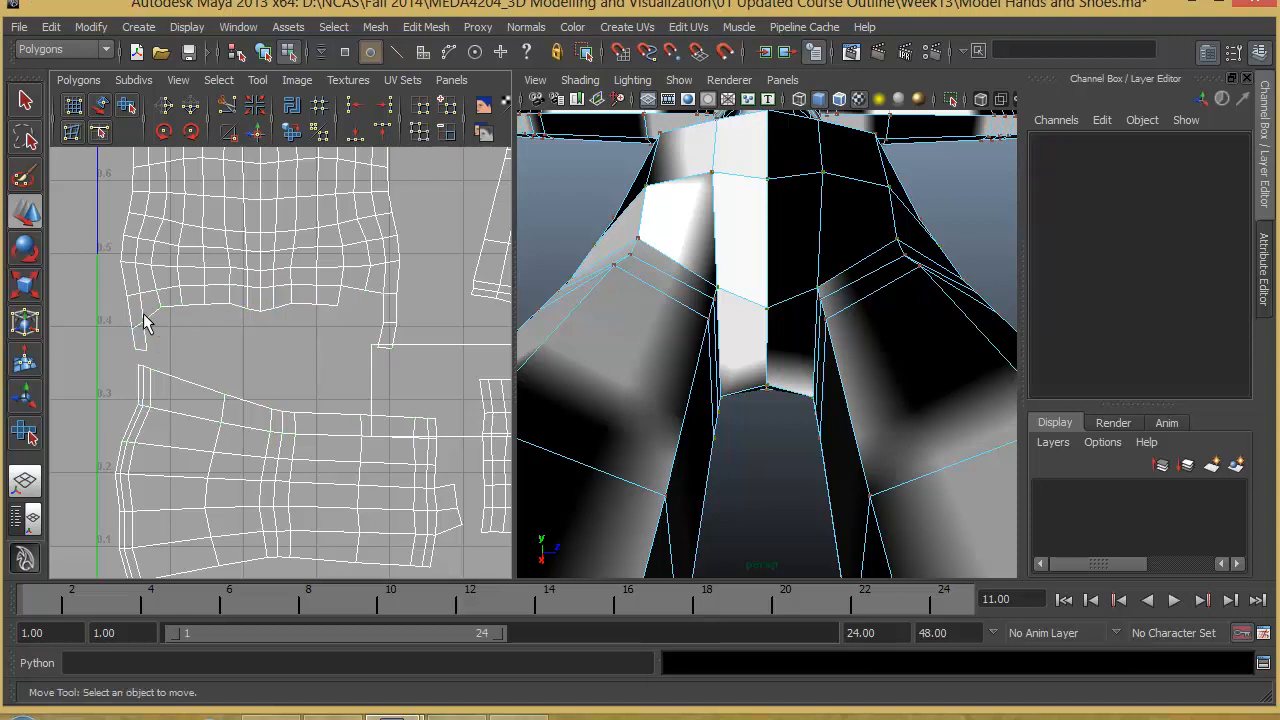
left_click(151, 323)
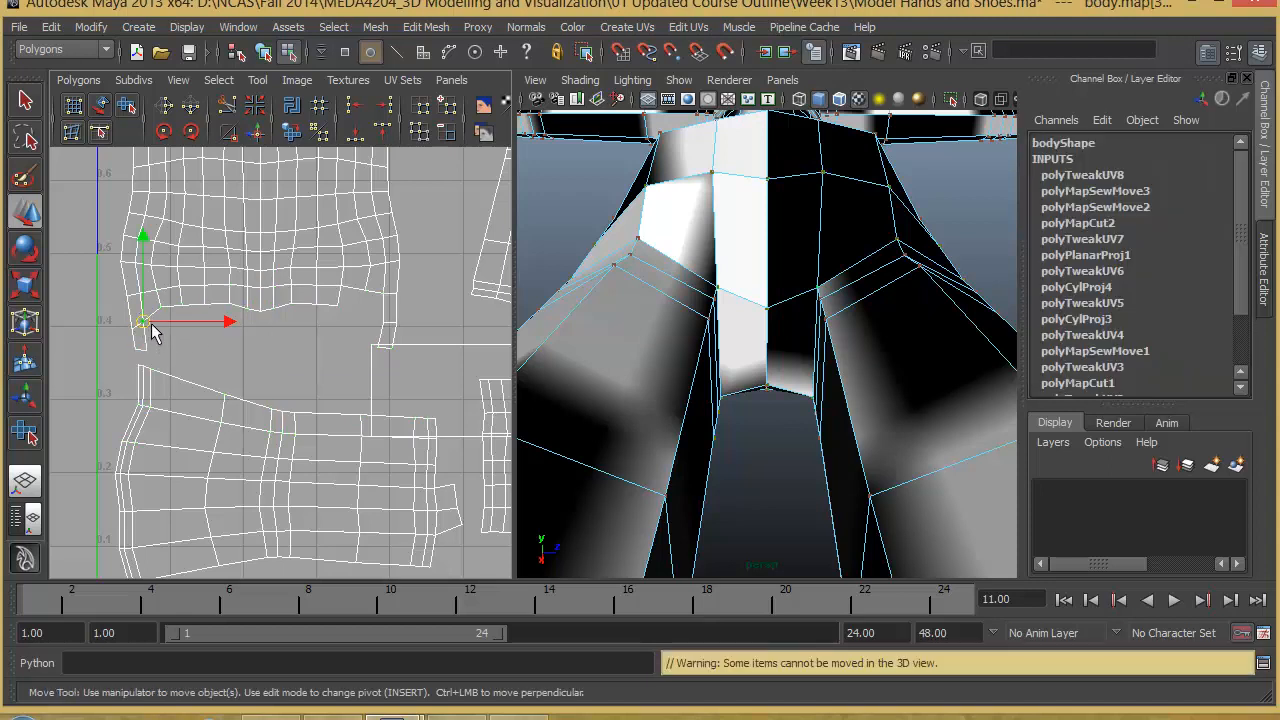
right_click_drag(151, 323, 240, 297, "ctrl")
left_click(131, 107)
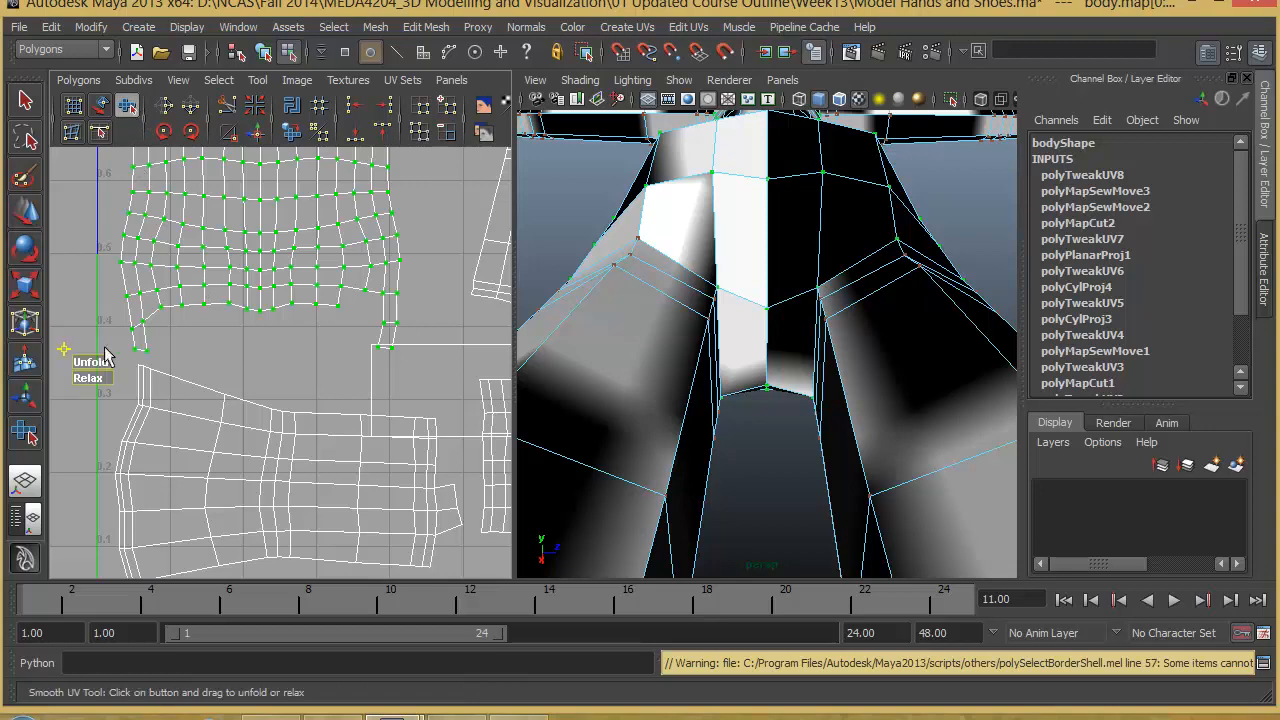
middle_click_drag(269, 358, 275, 332, "alt")
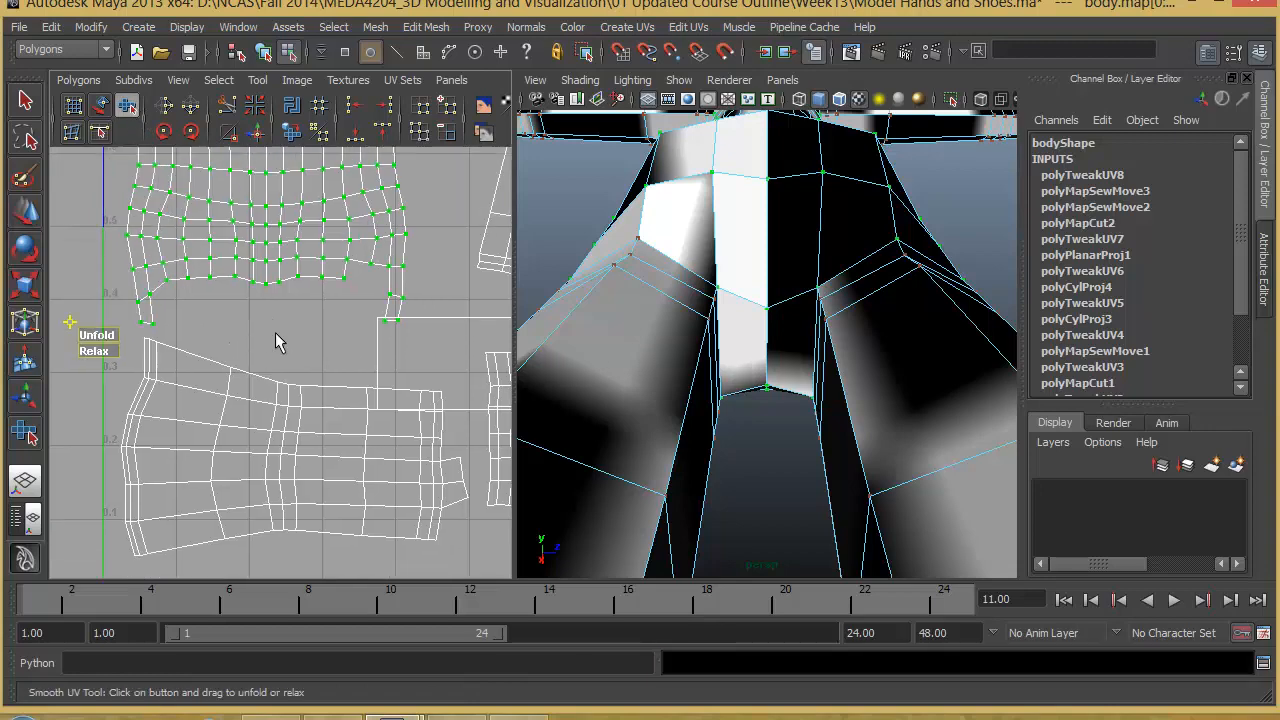
right_click_drag(275, 332, 230, 378, "alt")
middle_click_drag(258, 325, 249, 423, "alt")
mouse_move(250, 430)
right_mouse_down()
mouse_move(251, 509)
mouse_move(252, 428)
right_mouse_up()
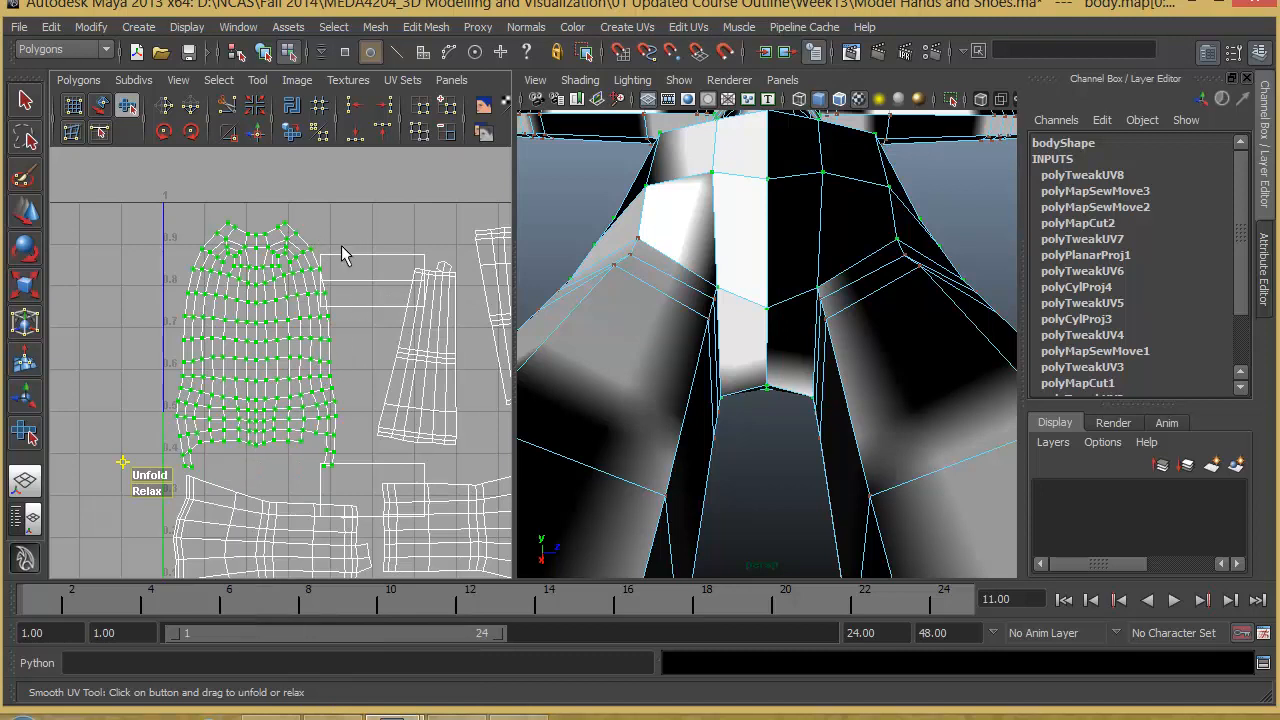
- Select the rectangular shell overlapping the torso and arm shells and check where its faces lie on the body
left_click(338, 255)
right_click_drag(350, 253, 322, 262)
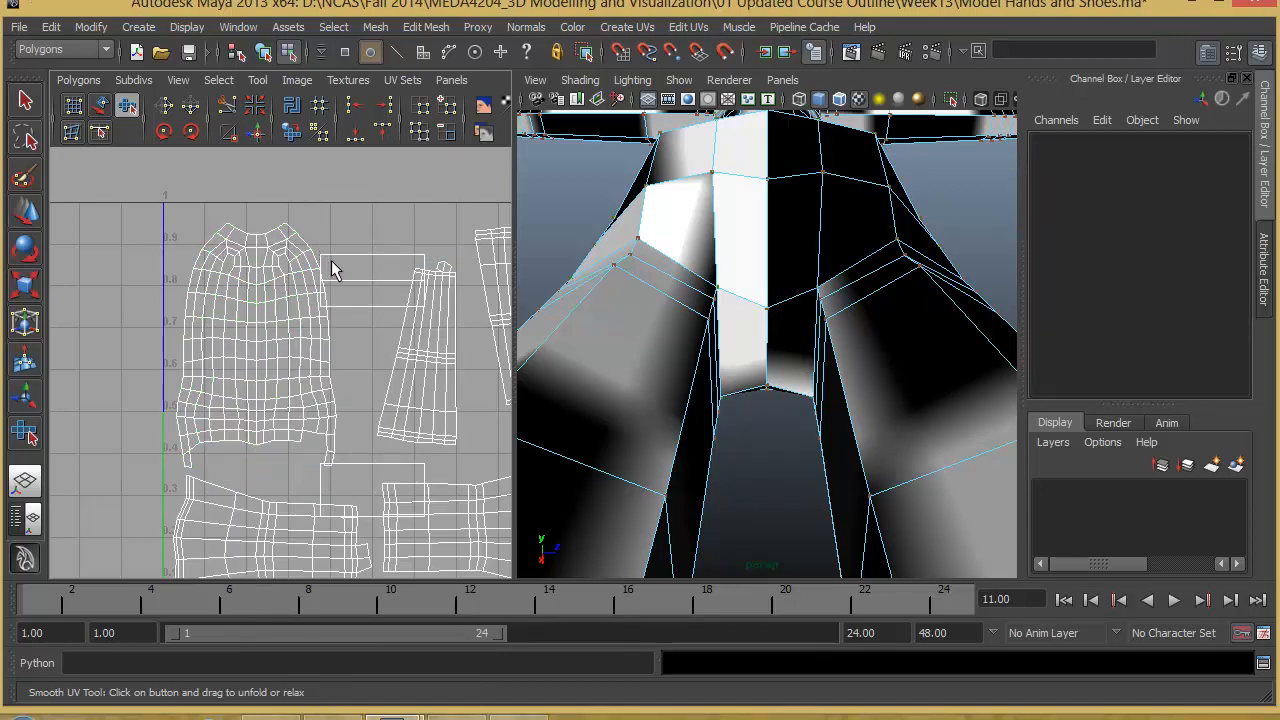
left_click(331, 258)
right_click_drag(331, 256, 373, 241, "ctrl")
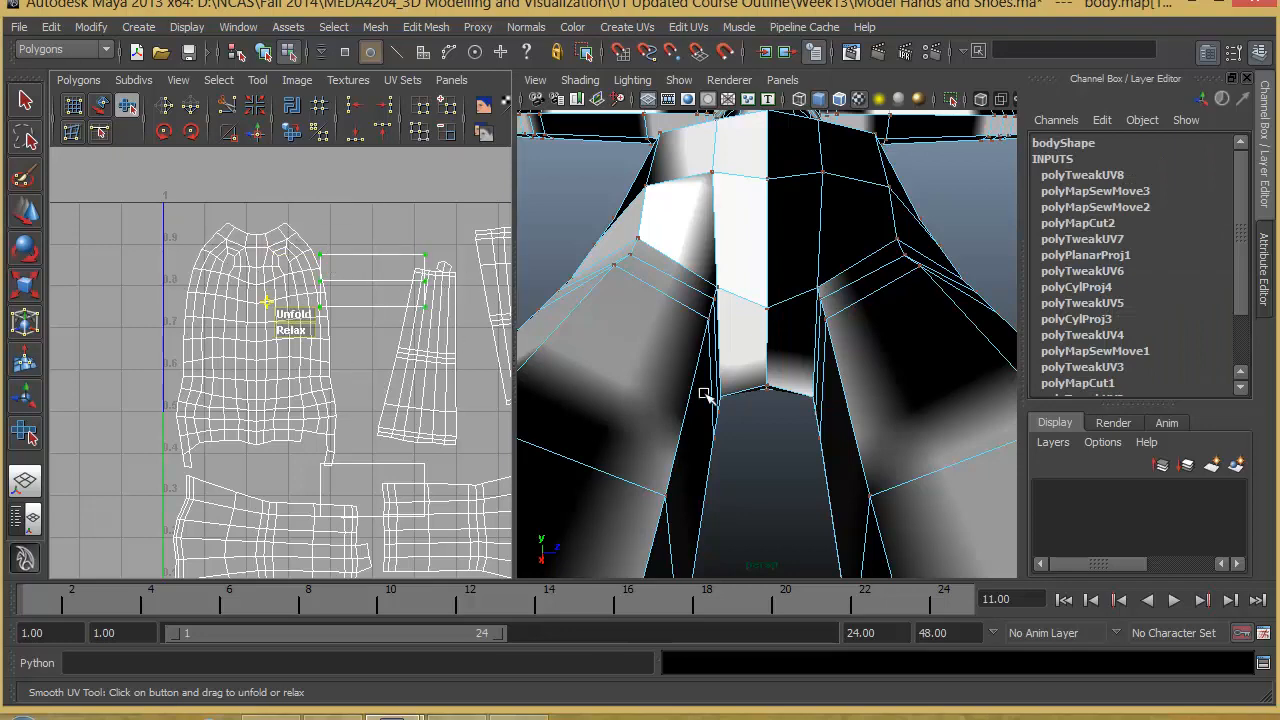
scroll(654, 366, "down", 10)
middle_click_drag(730, 397, 720, 331, "alt")
left_click_drag(720, 331, 732, 366, "alt")
- Scale the selected rectangular shell down in proportion and move it to the empty area above the first arm shell
key("r")
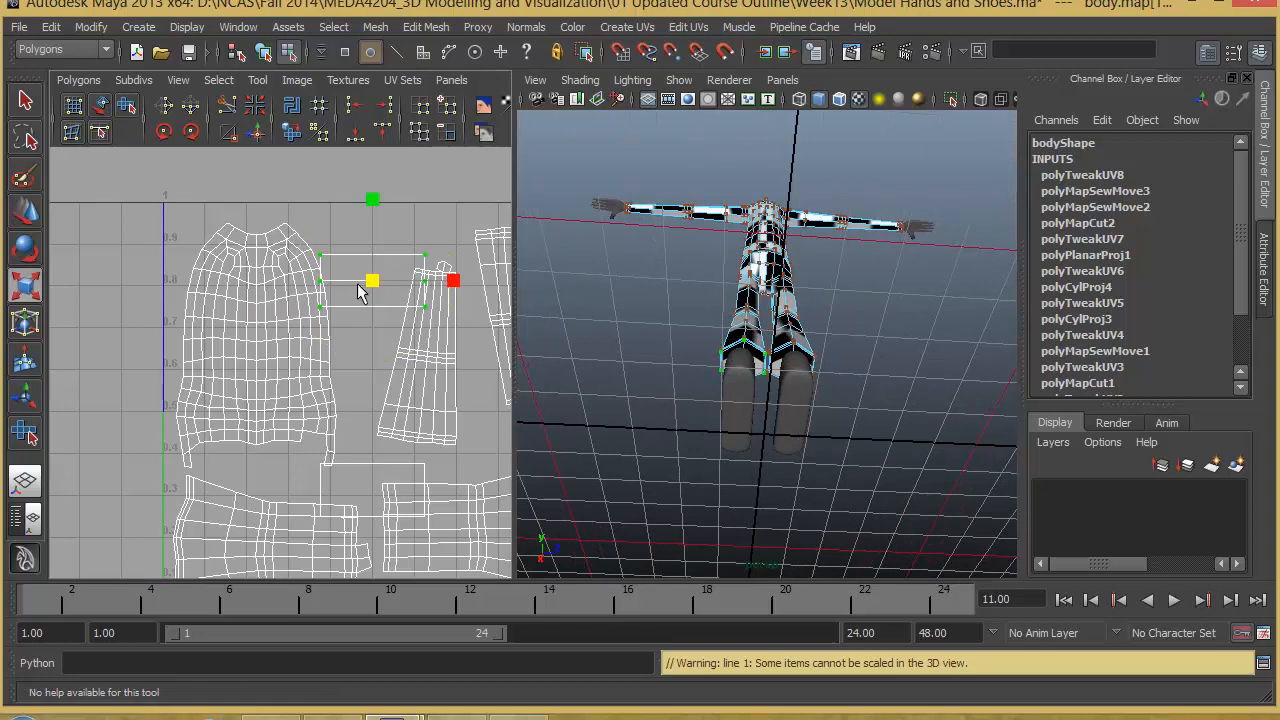
left_click_drag(372, 285, 320, 348)
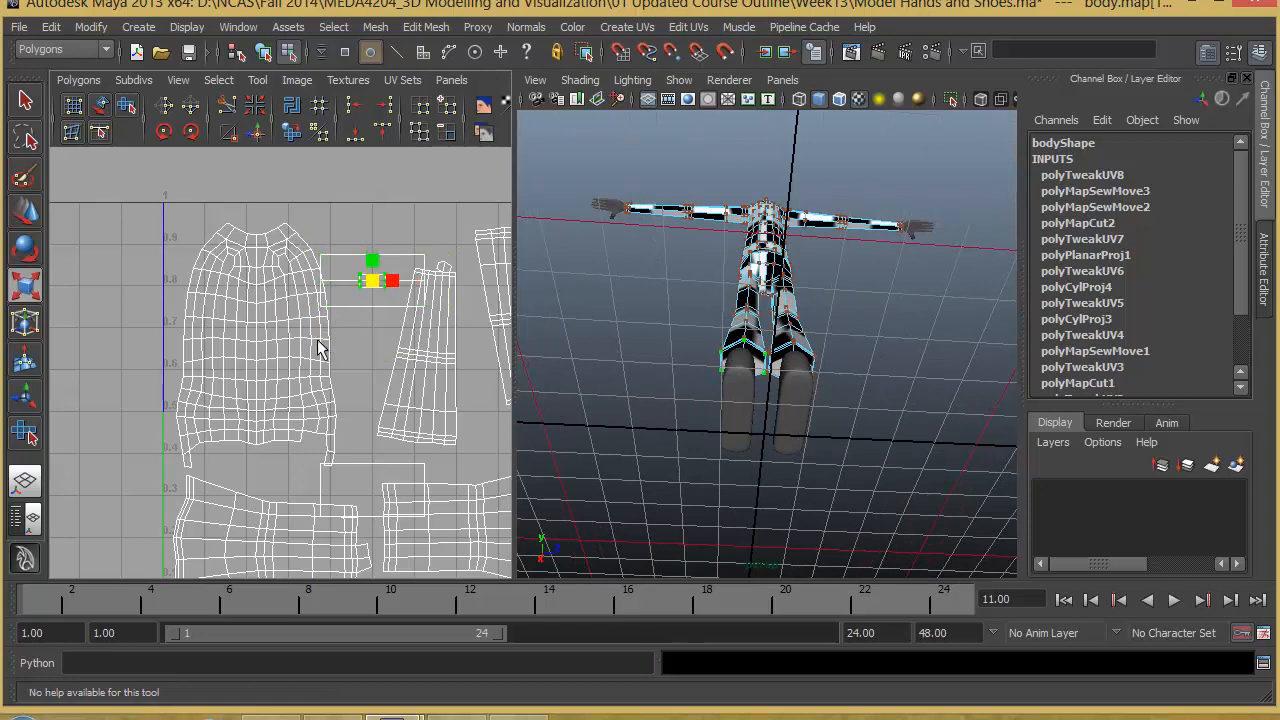
key("w")
left_click_drag(365, 285, 407, 218)
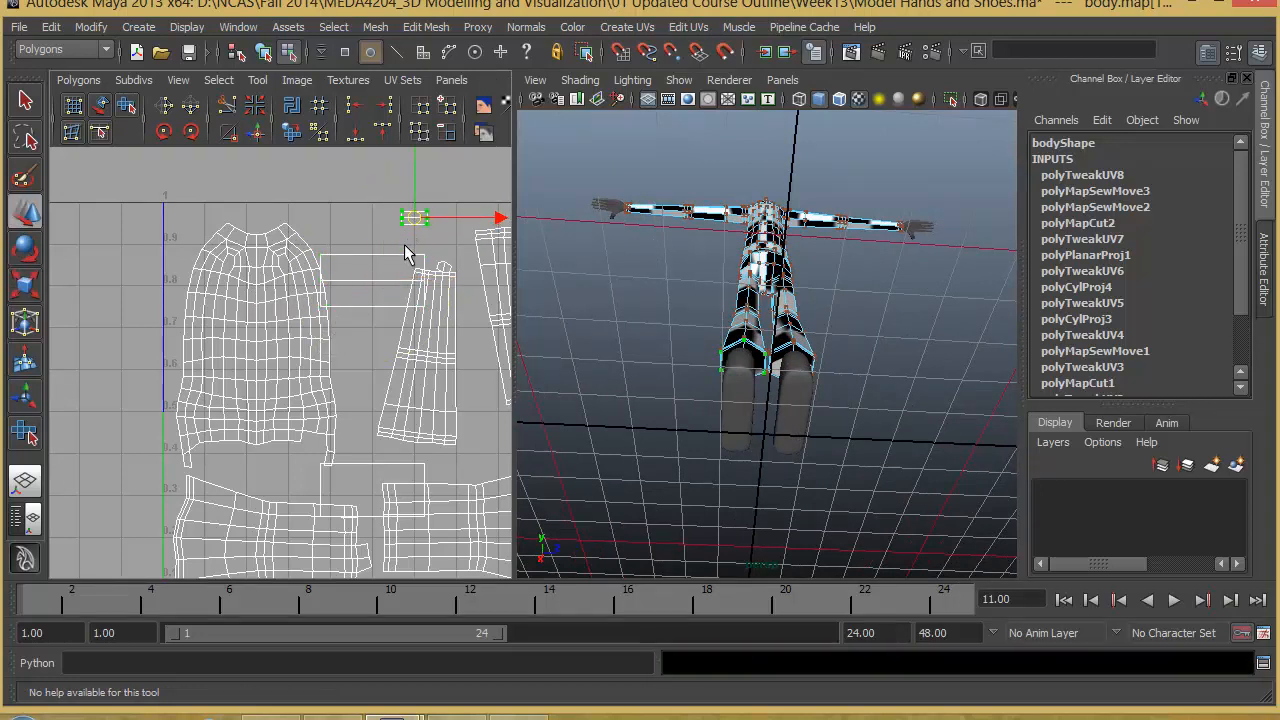
- Select the other rectangular shell beside the torso and move it up towards the top of the UV space
left_click_drag(440, 263, 440, 265)
right_click_drag(426, 261, 448, 243, "ctrl")
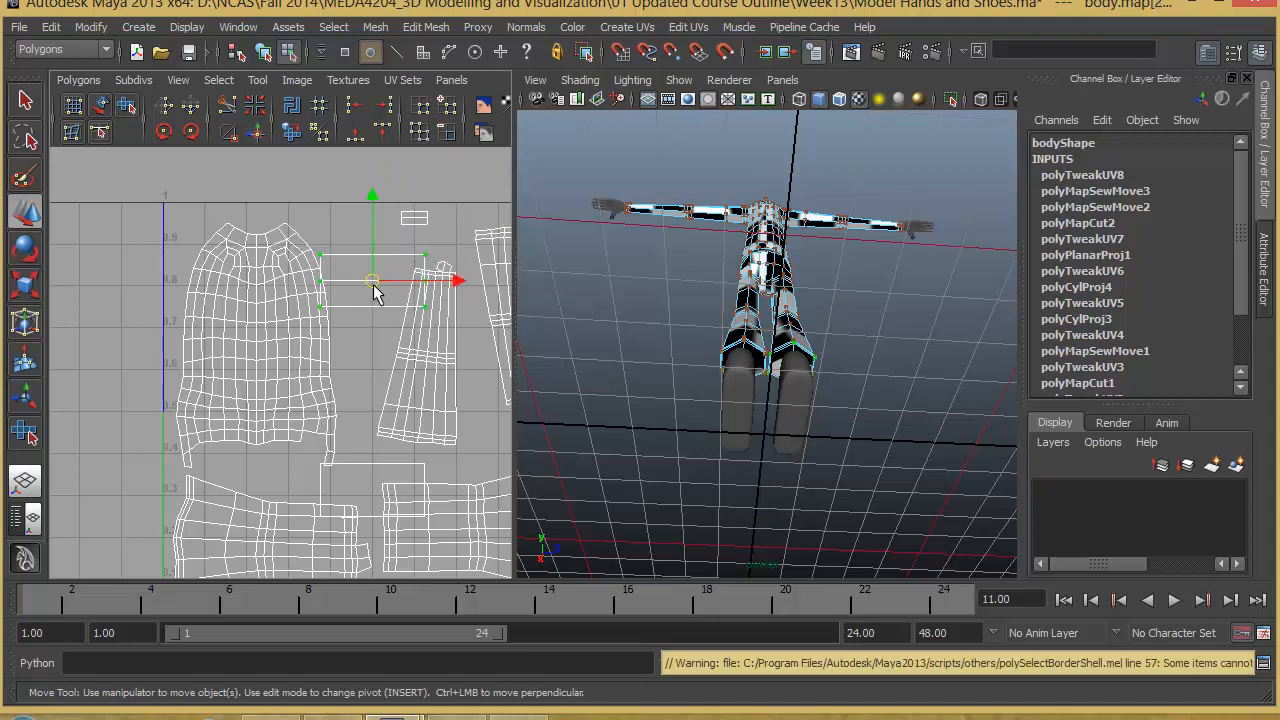
left_click_drag(368, 288, 368, 250)
key("q")
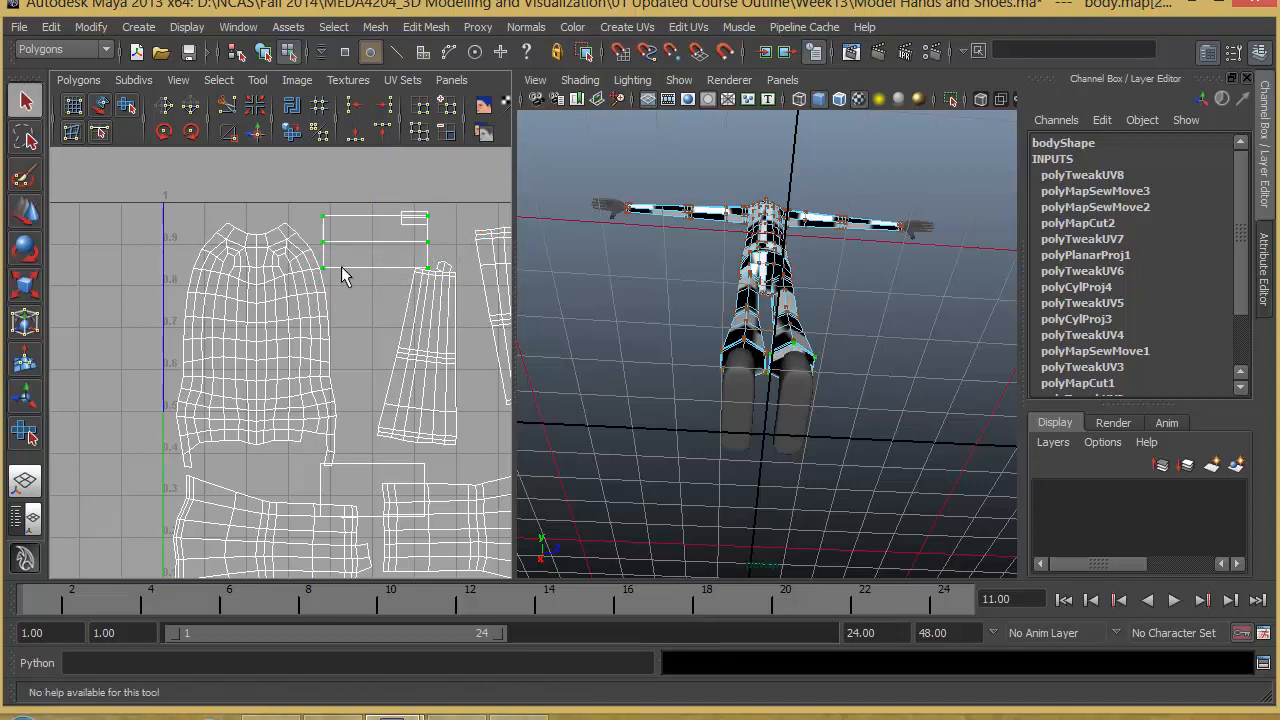
- Scale the selected rectangular shell narrower horizontally so it clears the smaller rectangle at the top of the UV space
key("e")
key("r")
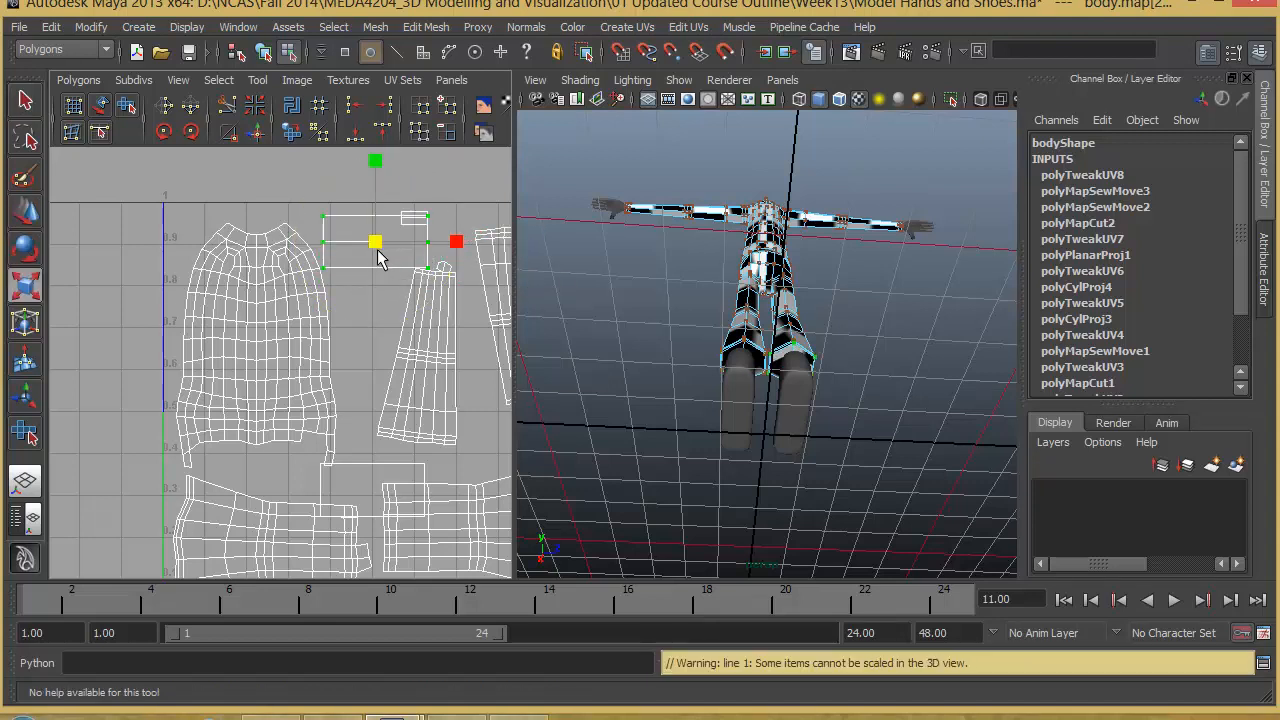
mouse_move(379, 242)
left_mouse_down()
mouse_move(345, 285)
mouse_move(363, 241)
left_mouse_up()
key("w")
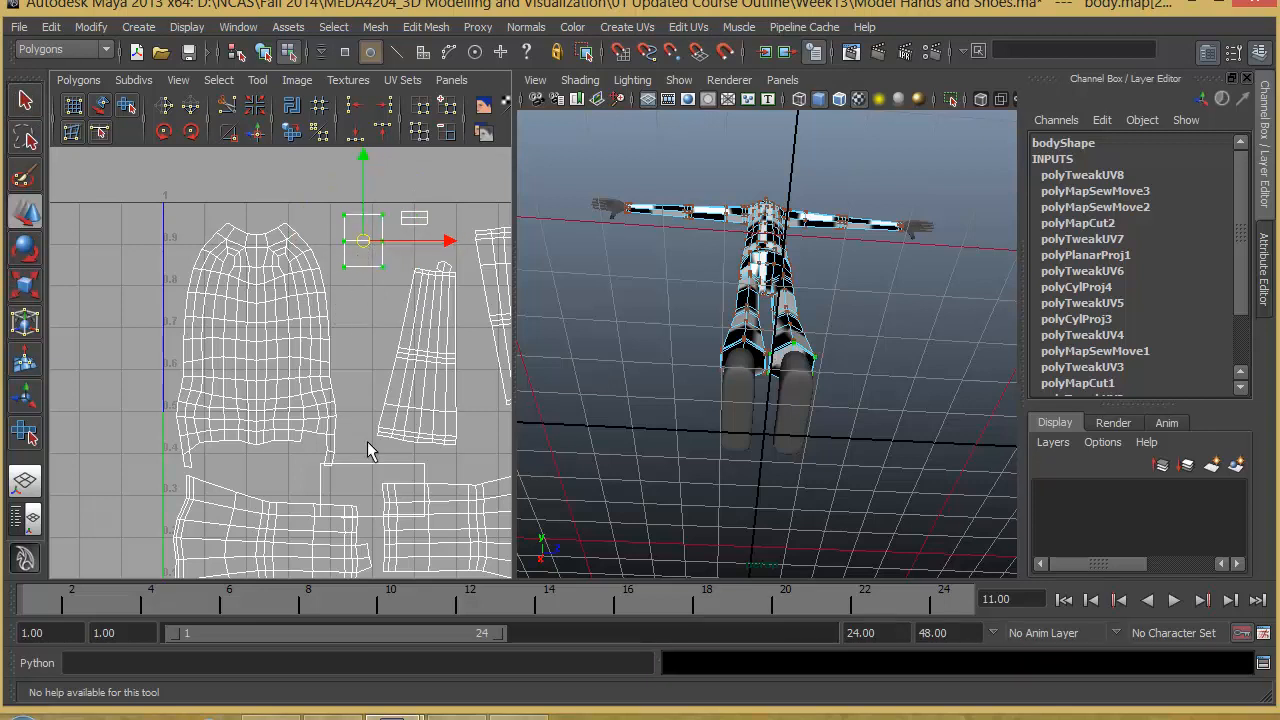
- Select the remaining rectangular shell overlapping the two leg shells and check where its faces lie on the body
middle_click_drag(340, 458, 404, 416, "alt")
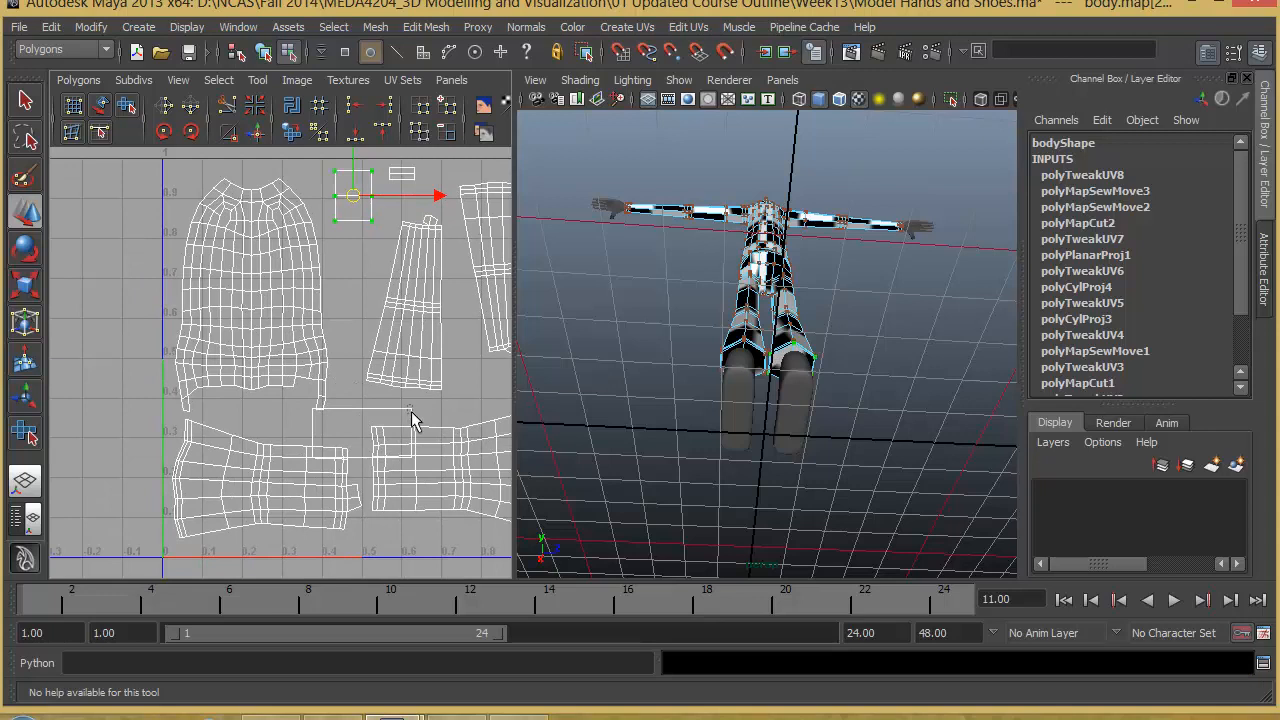
left_click(411, 411)
right_click(411, 411)
right_click(413, 408, "shift")
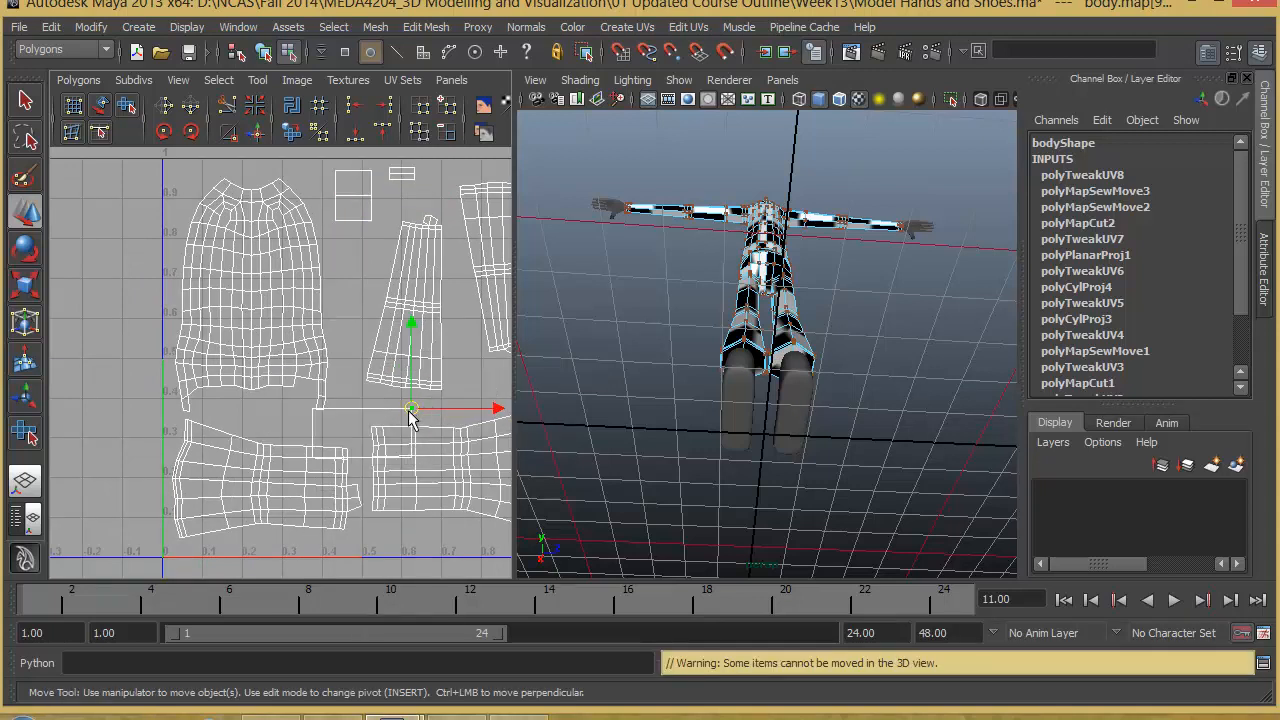
right_click_drag(411, 410, 381, 416, "ctrl")
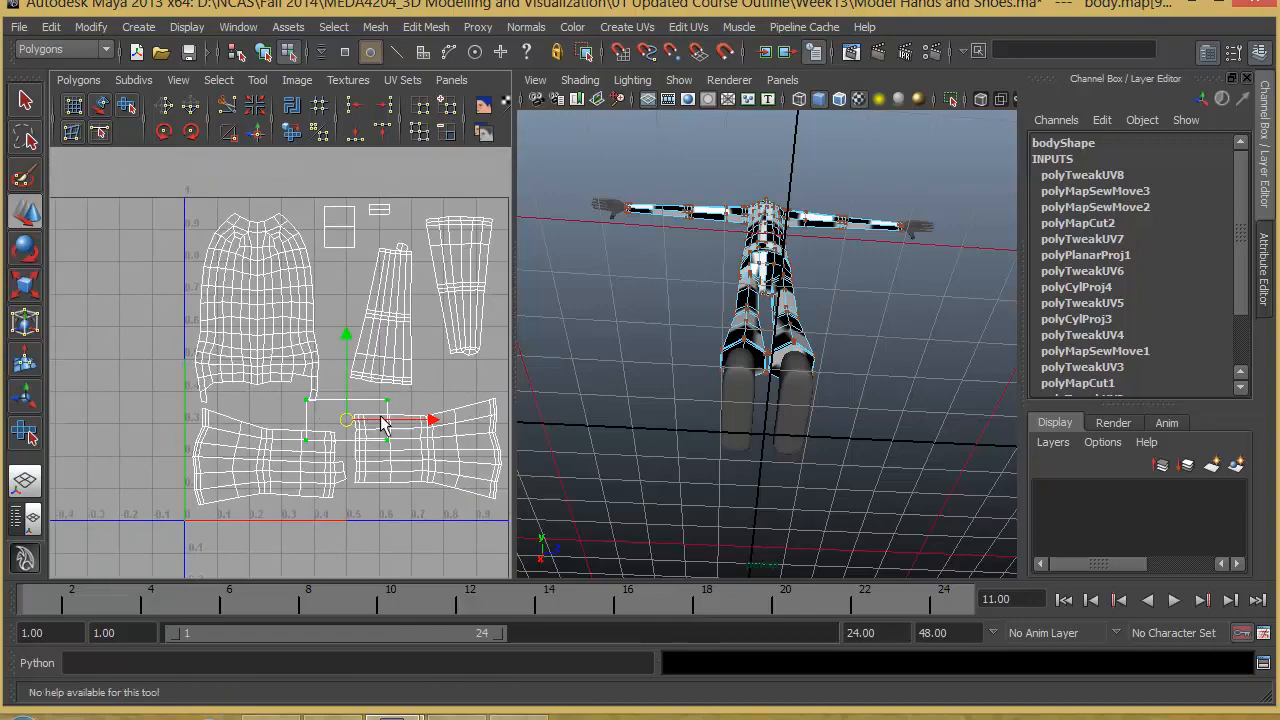
middle_click_drag(381, 417, 355, 381, "alt")
left_click_drag(880, 335, 929, 380, "alt")
right_click_drag(929, 380, 782, 368, "alt")
left_click_drag(782, 368, 817, 399, "alt")
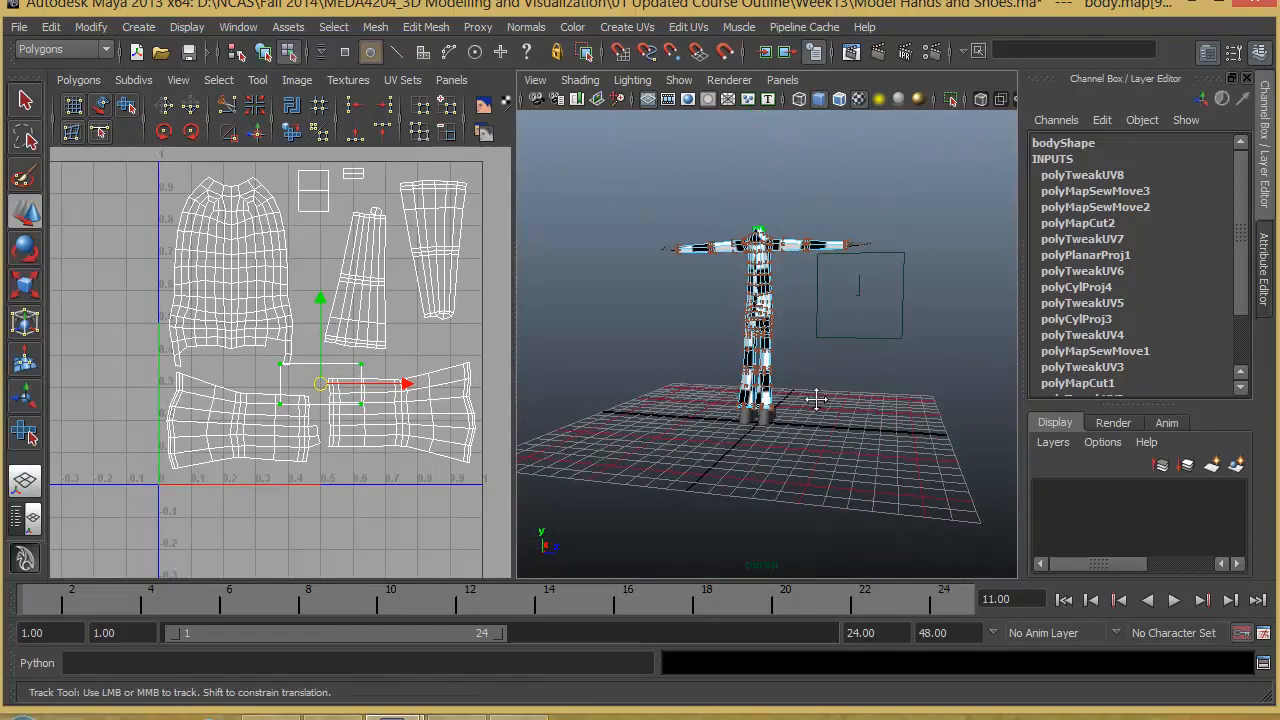
middle_click_drag(817, 399, 812, 432, "alt")
left_click_drag(800, 405, 792, 530, "alt")
right_click_drag(862, 405, 1085, 413, "alt")
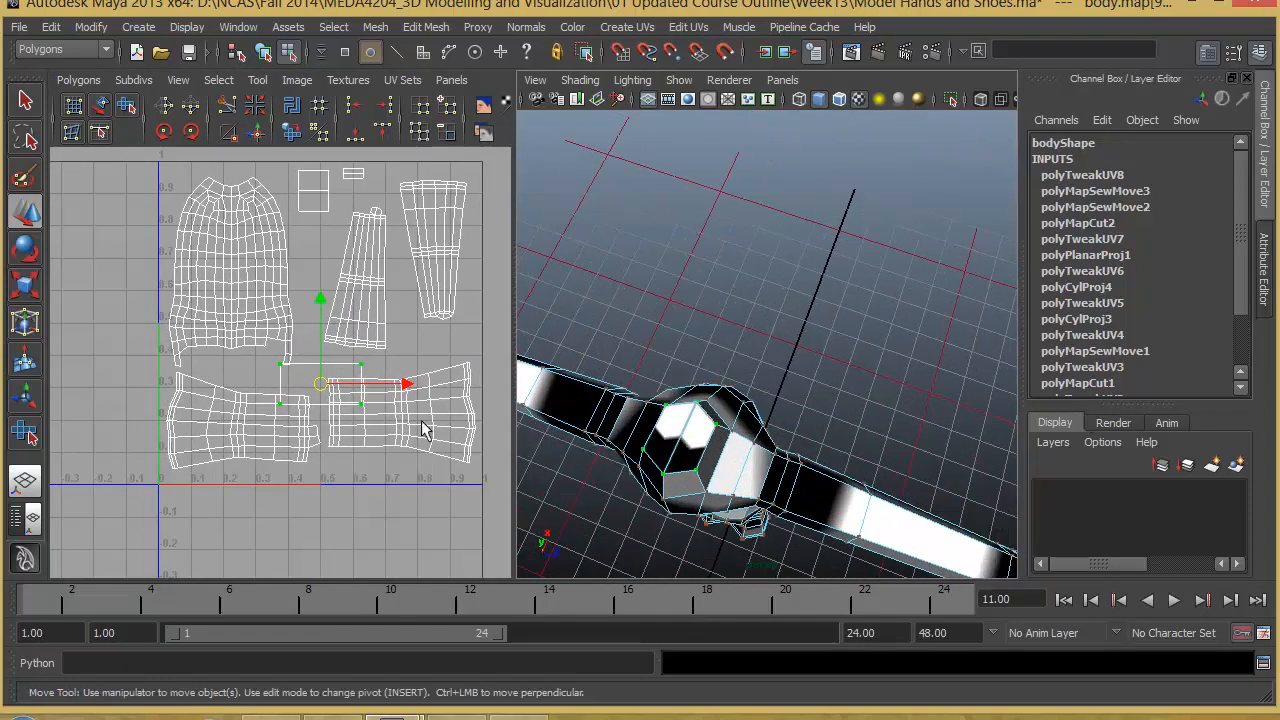
- Scale the selected rectangular shell down, place it in the gap just above the leg shells, and clear the selection
right_click_drag(370, 419, 324, 396, "alt")
middle_click_drag(325, 412, 357, 390, "alt")
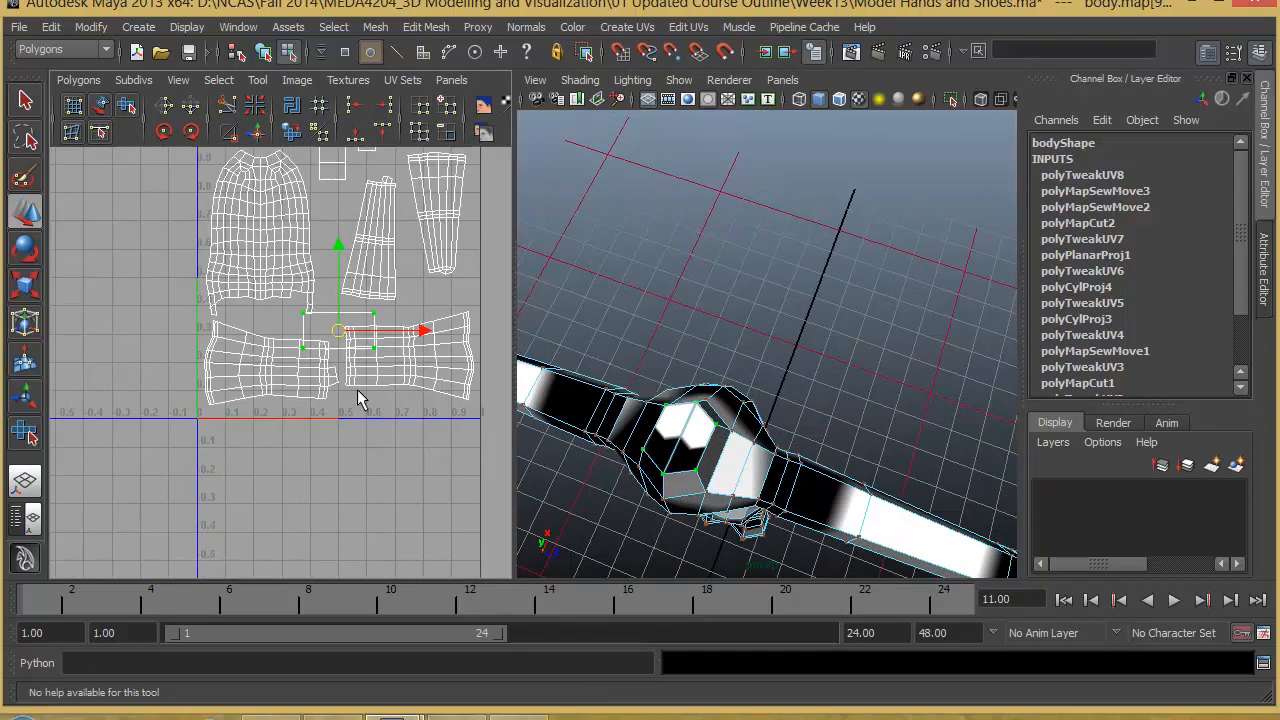
key("r")
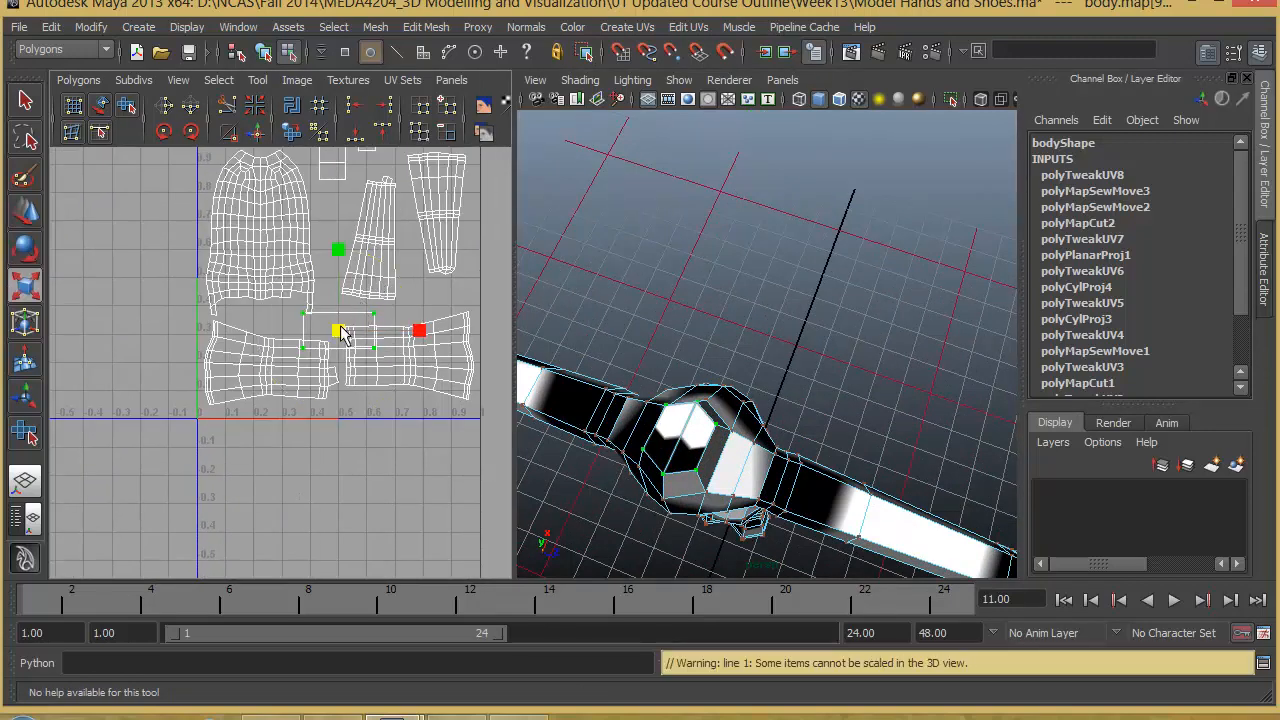
mouse_move(342, 333)
left_mouse_down()
mouse_move(320, 383)
mouse_move(321, 325)
mouse_move(337, 325)
left_mouse_up()
key("w")
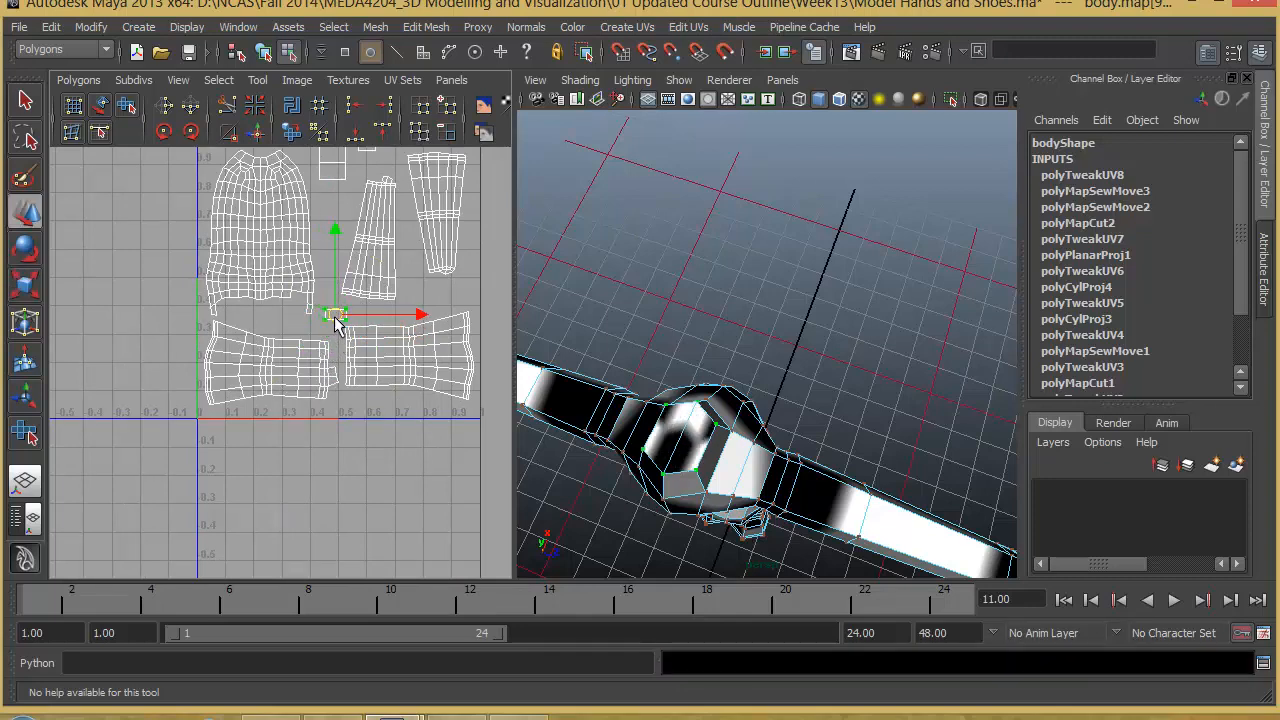
right_click_drag(330, 338, 248, 302, "alt")
middle_click_drag(302, 315, 279, 361, "alt")
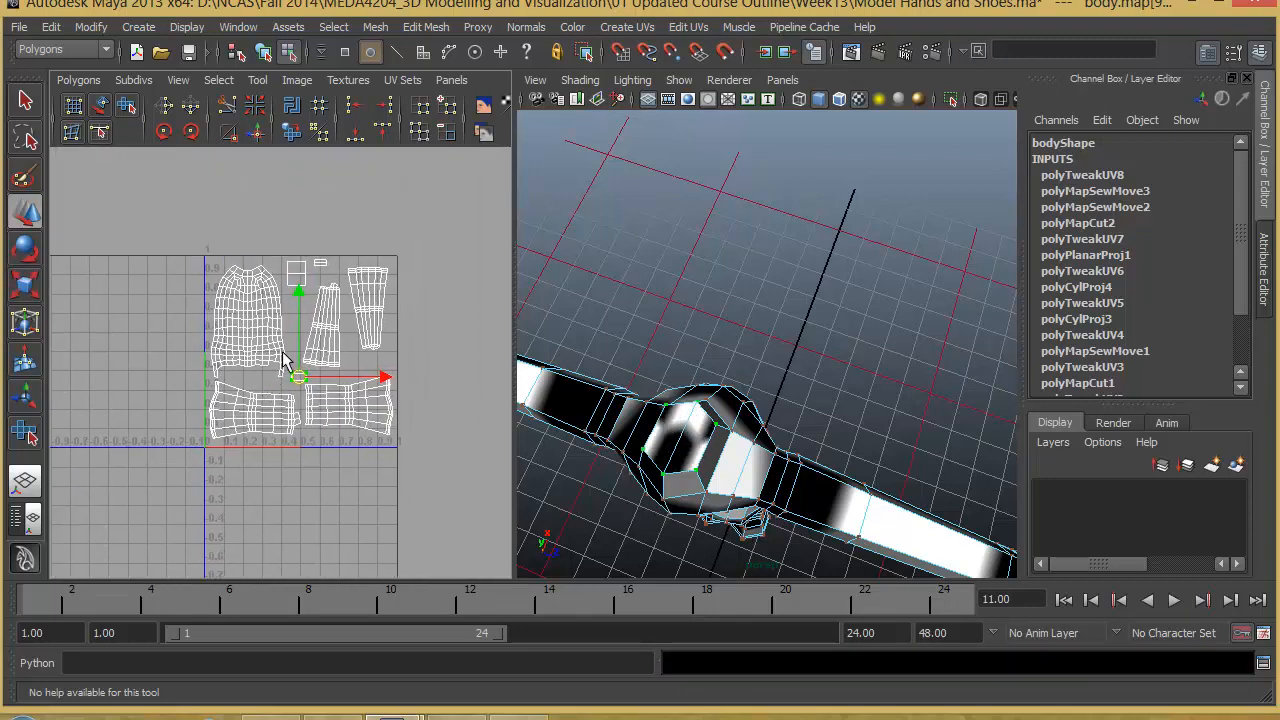
right_click_drag(279, 361, 369, 379, "alt")
middle_click_drag(369, 379, 362, 385, "alt")
left_click(451, 337)
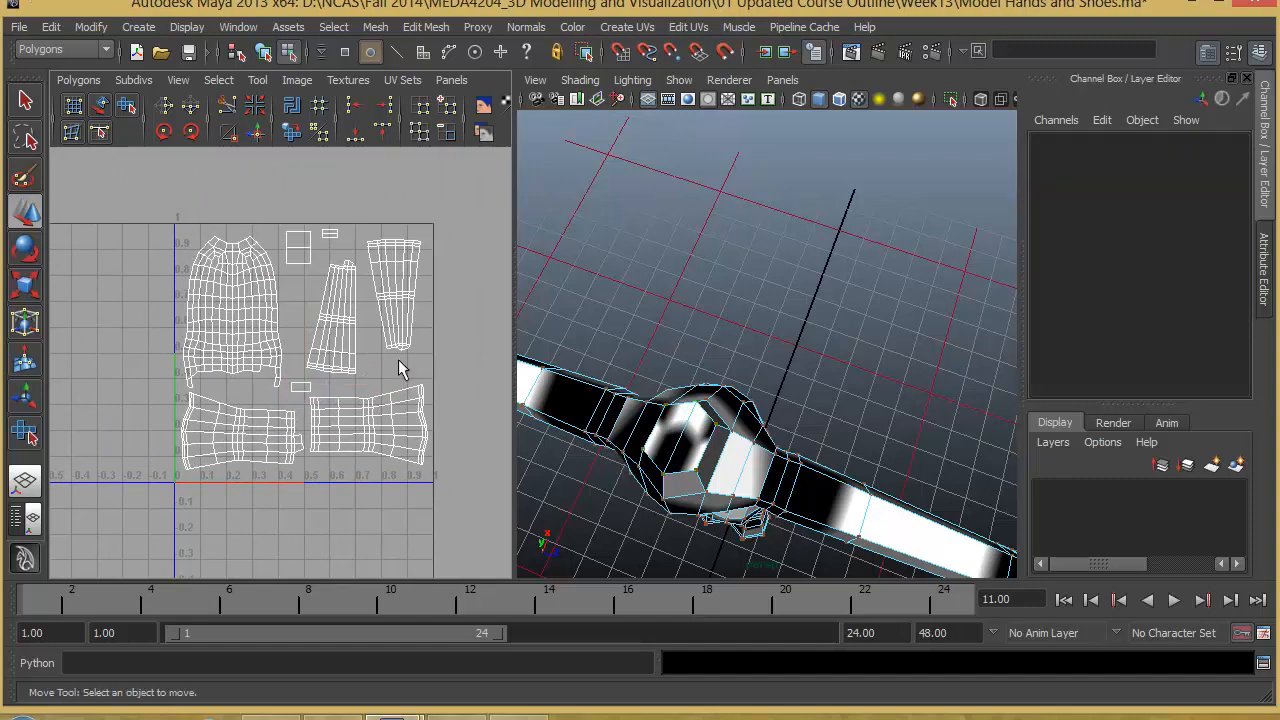
right_click_drag(355, 370, 424, 376, "alt")
middle_click_drag(424, 376, 388, 390, "alt")
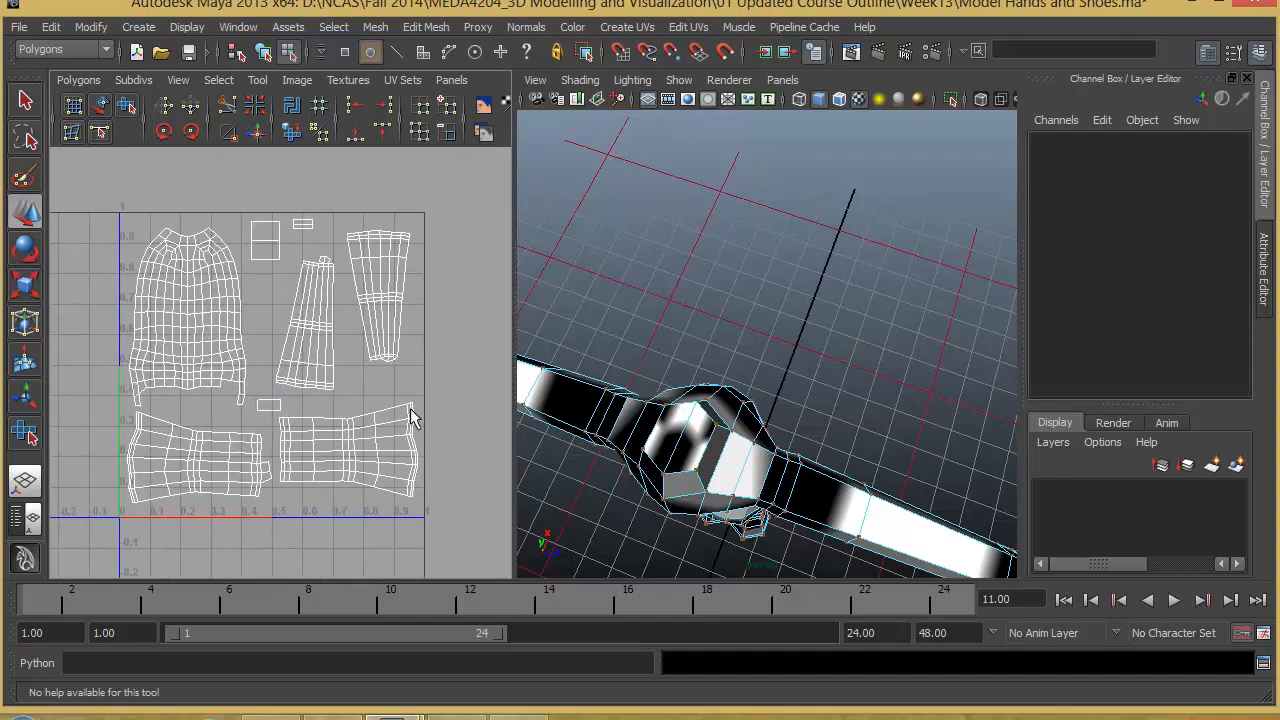